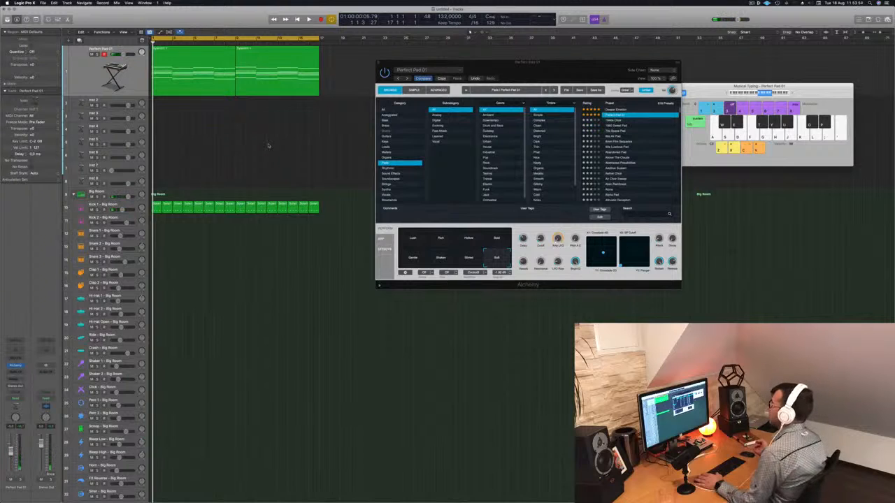
- Show the toolbar above the tracks area, clear the pad region selection and briefly play the arrangement
left_click(144, 92)
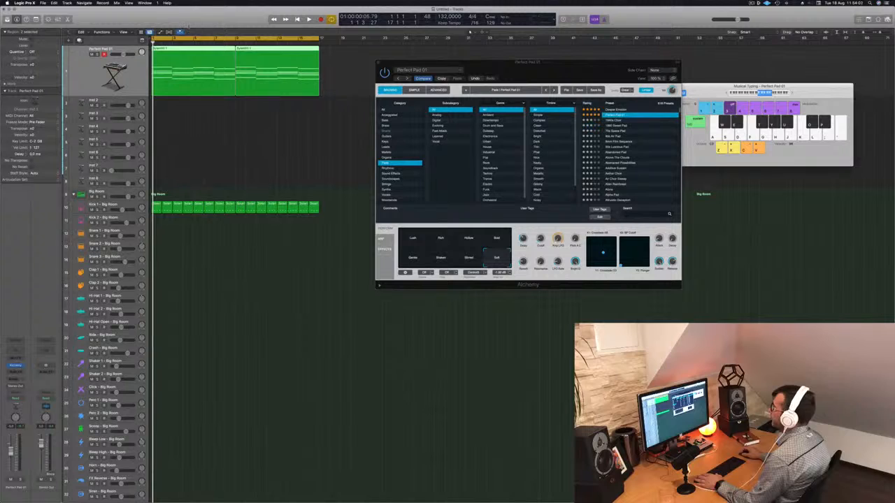
key("ctrl+alt+super+t")
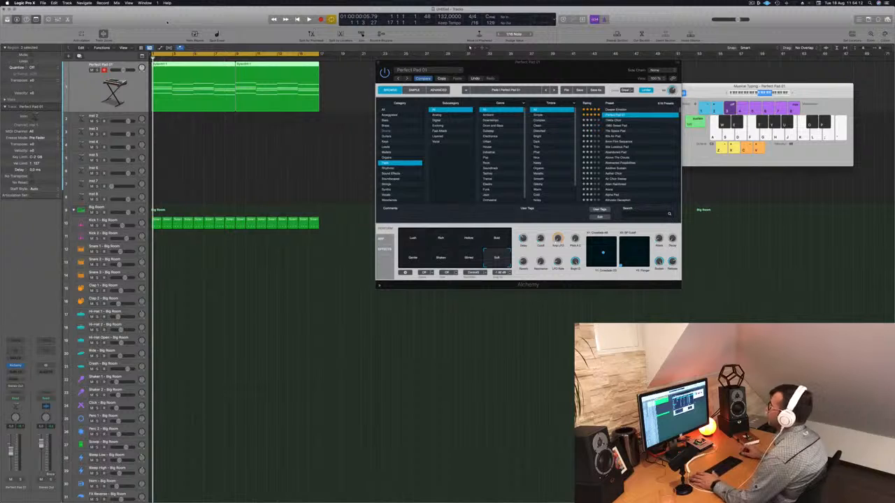
left_click(175, 146)
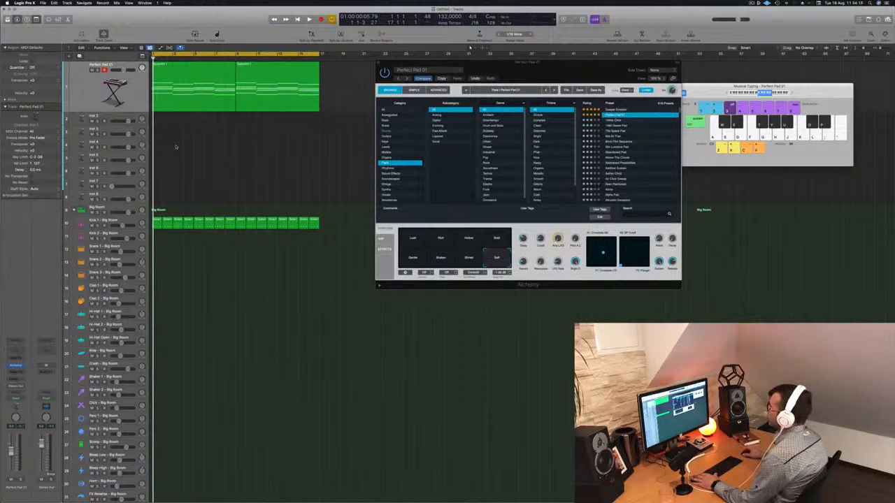
left_click(212, 102)
left_click(221, 174)
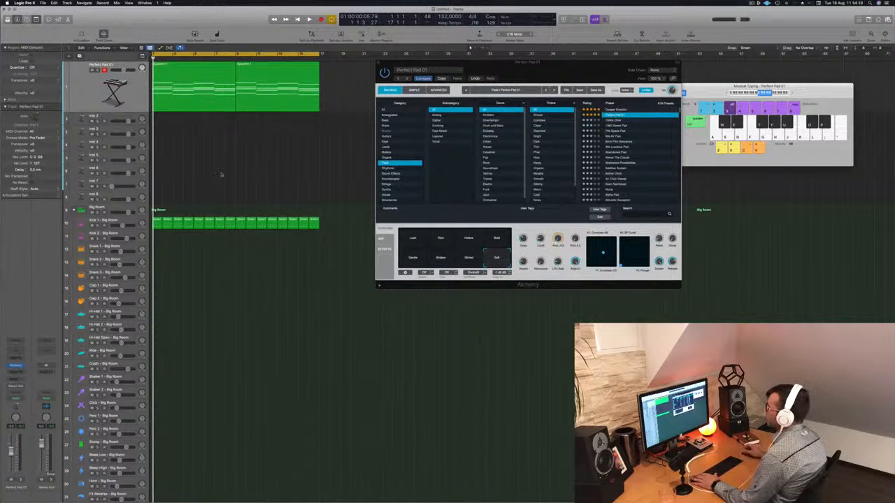
key("space")
key("space")
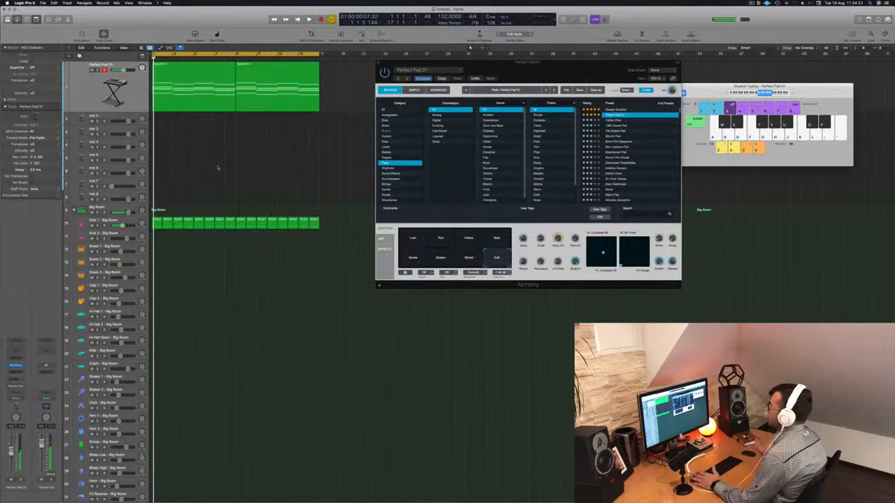
- Copy the first Kick 1 region onto the Snare 1 track at bar 1 and audition it with its notes shown in the Piano Roll
left_click(175, 223)
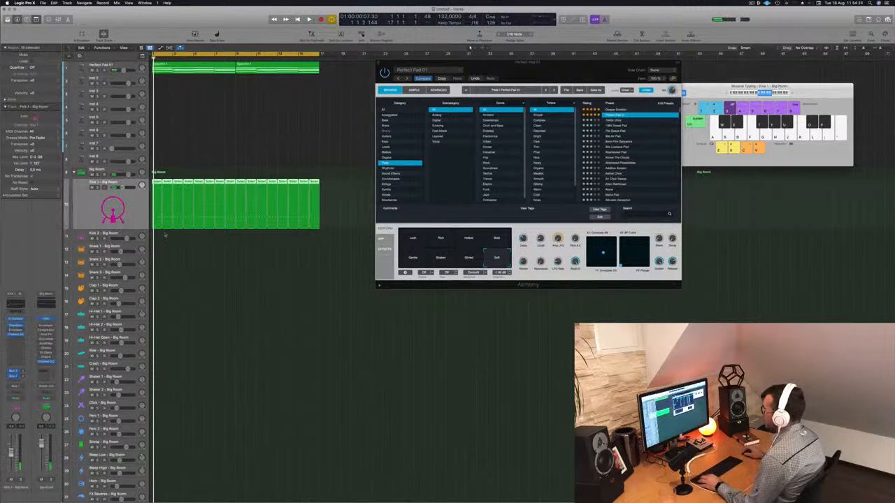
left_click_drag(159, 183, 158, 249)
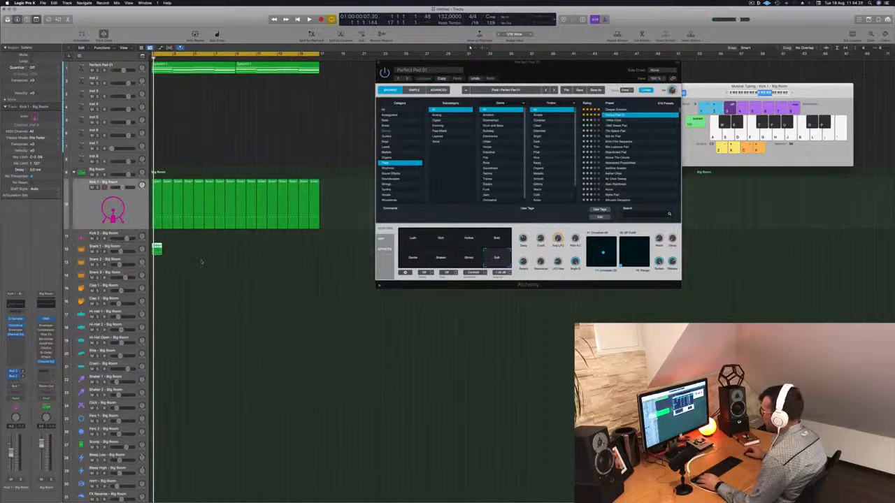
key("p")
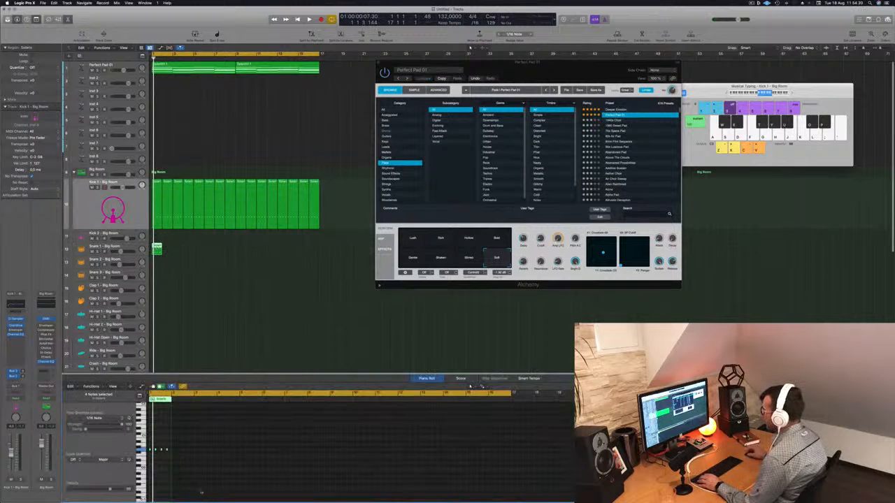
key("space")
key("space")
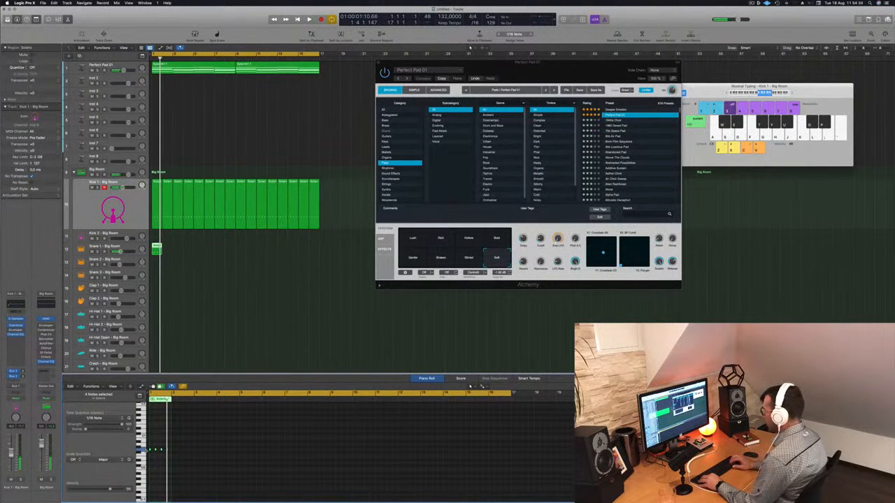
key("space")
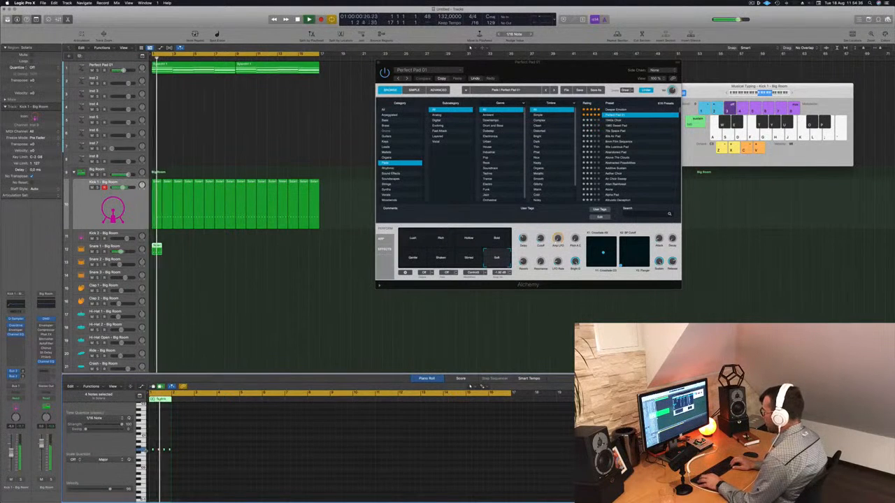
key("space")
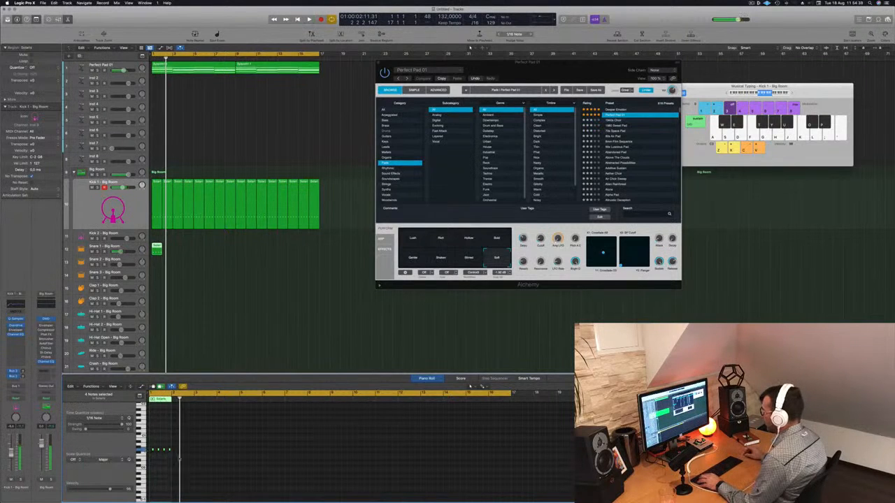
- Select the four notes of the Snare 1 region in the Piano Roll and transpose them up in semitone steps
scroll(157, 456, "up", 8)
scroll(166, 459, "left", 2)
left_click_drag(161, 434, 323, 492)
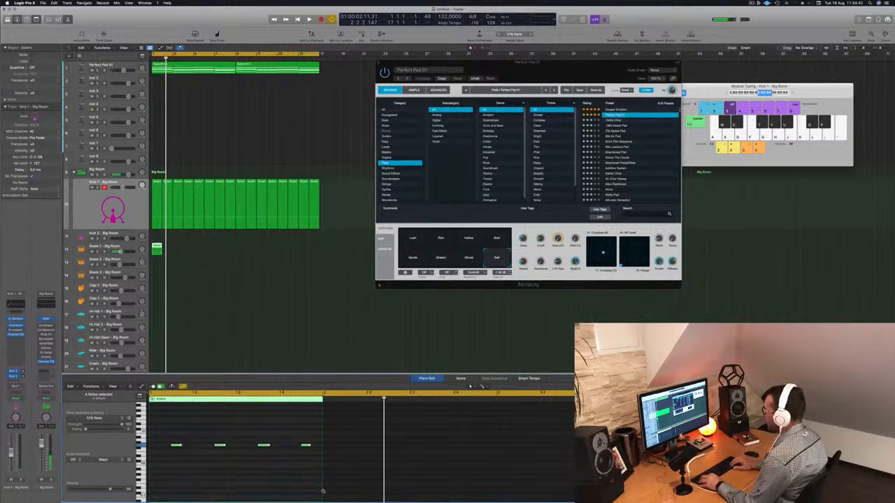
key("alt+Up")
key("alt+Up")
key("alt+Up")
key("alt+Up")
key("alt+Up")
key("alt+Up")
key("alt+Up")
key("alt+Up")
key("alt+Up")
key("alt+Up")
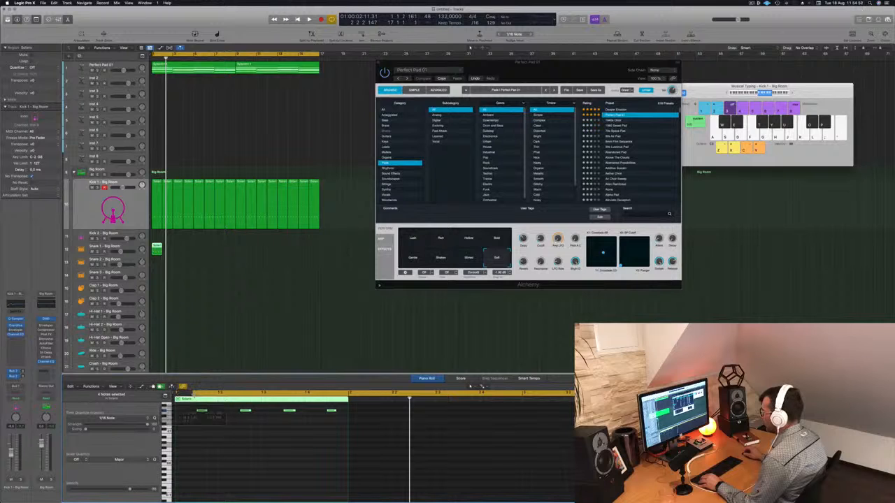
- Reduce the Snare 1 pattern to two hits on beats 2 and 4 and play it back
left_click_drag(201, 410, 283, 440)
key("space")
key("super+Left")
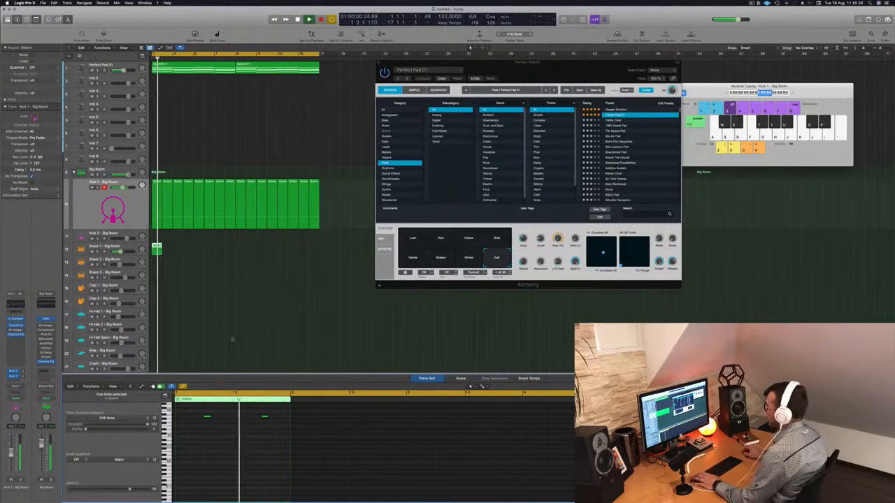
- Duplicate the one-bar Snare 1 region repeatedly until the copies fill bars 1 to 16
left_click_drag(156, 249, 198, 250)
left_click(206, 251)
left_click_drag(259, 251, 240, 252)
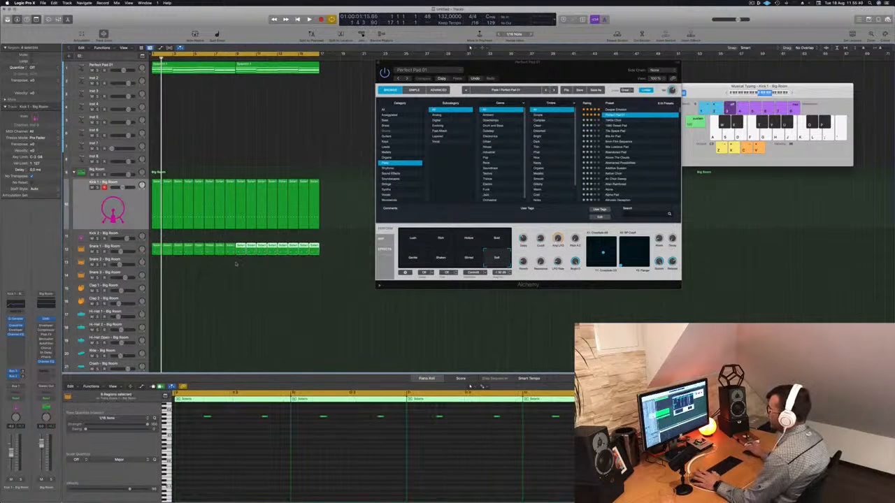
- Select the Snare 1 track and listen to the snare pattern together with the kick and pad
key("space")
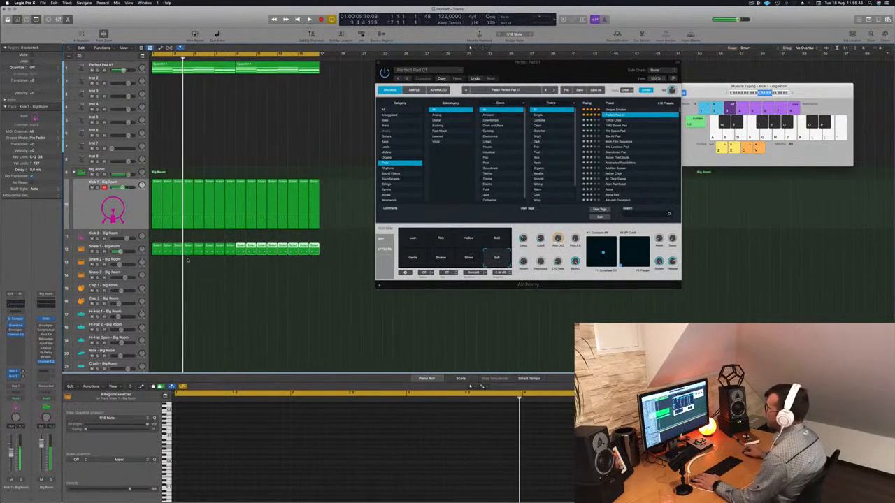
left_click(130, 249)
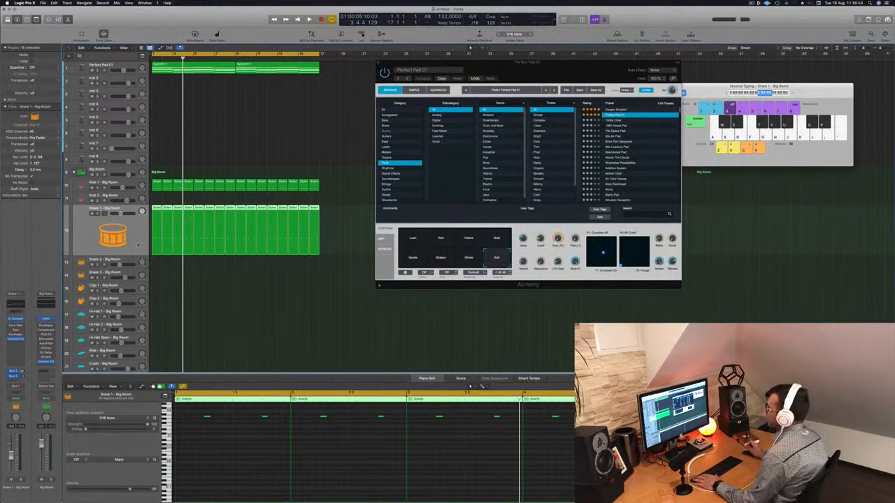
key("space")
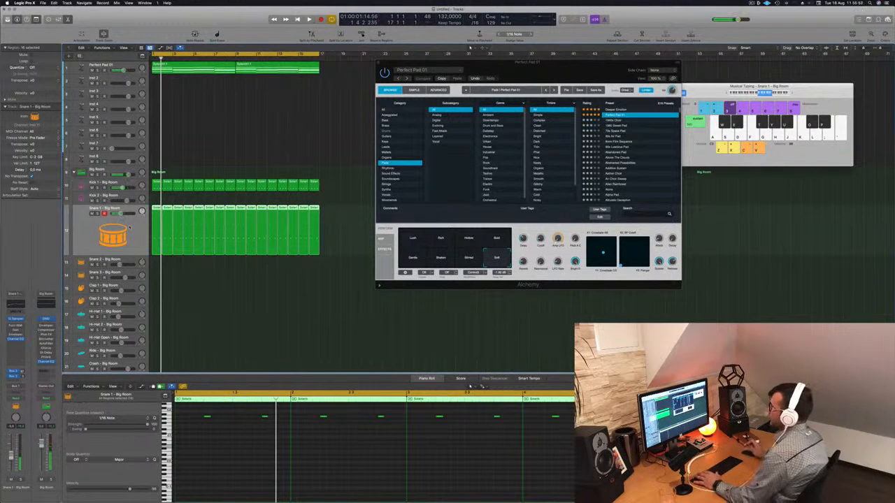
key("space")
left_click(203, 291)
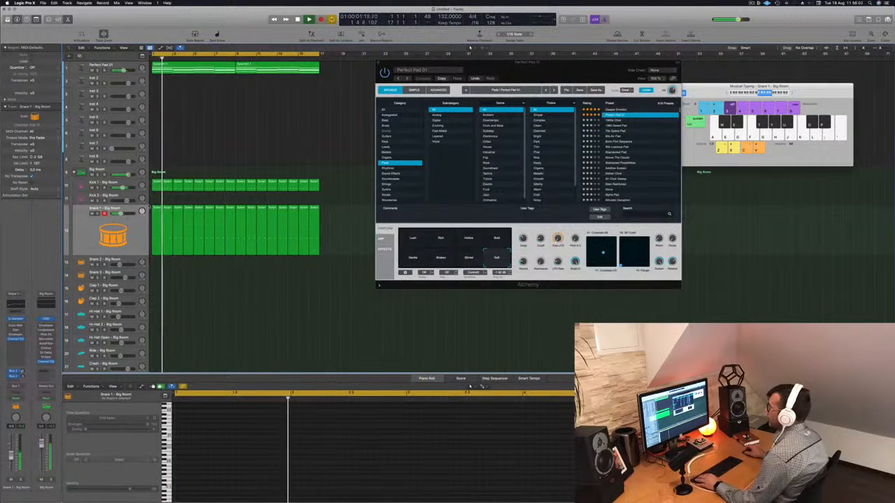
- Copy the first Kick 1 region onto the Hi-Hat Open track at bar 1
scroll(216, 314, "down", 3)
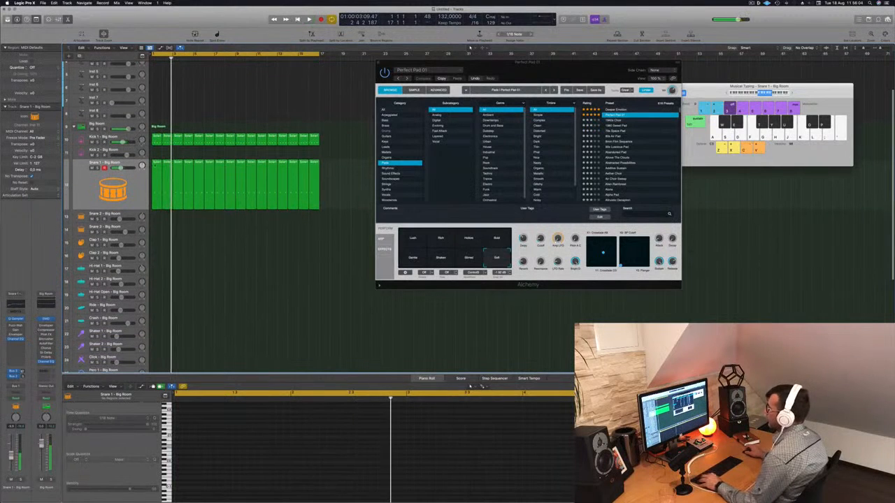
left_click(157, 139)
left_click_drag(157, 142, 157, 292)
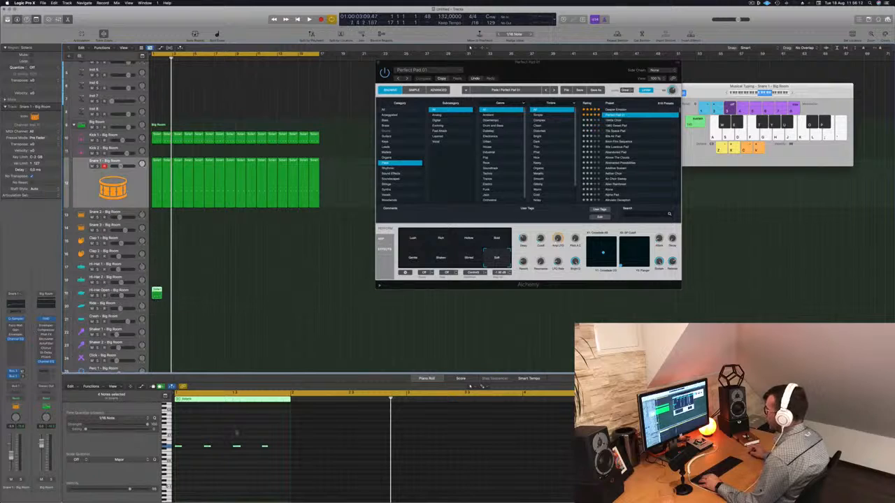
- Shift the four open hi-hat notes an eighth note later onto the offbeats, adjusting their pitch while auditioning the sound
left_click_drag(271, 439, 168, 459)
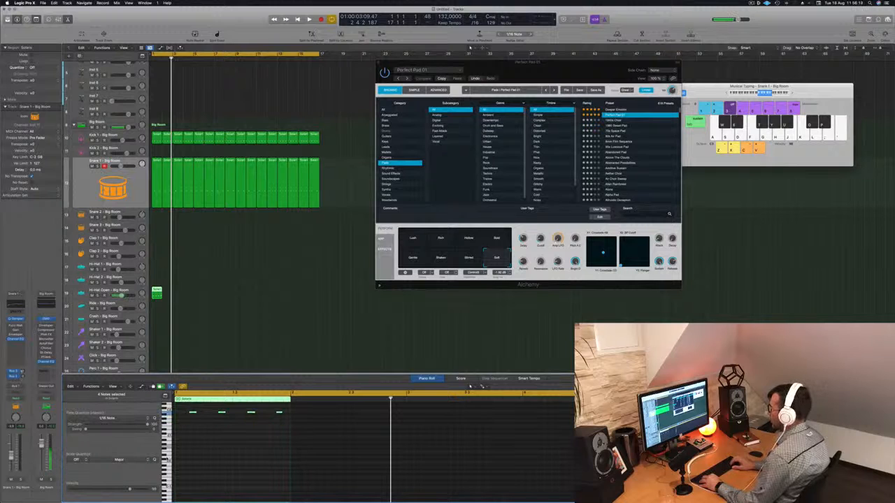
scroll(205, 465, "up", 2)
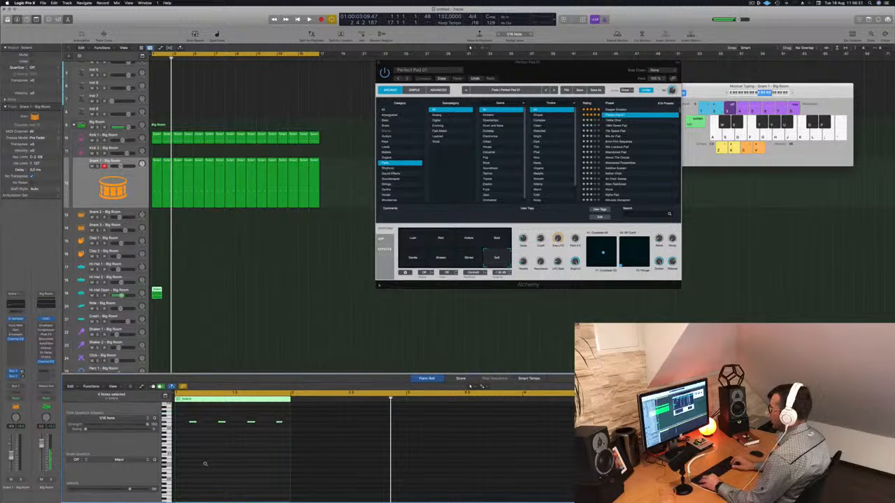
key("space")
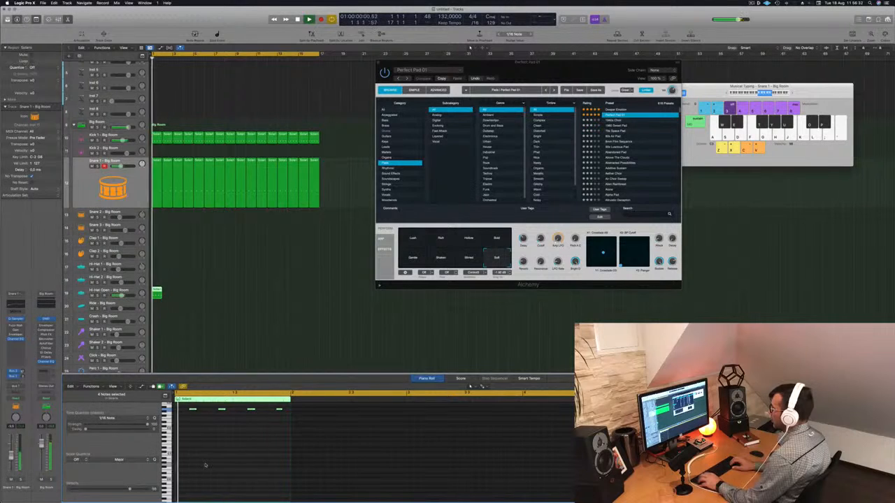
scroll(228, 470, "up", 4)
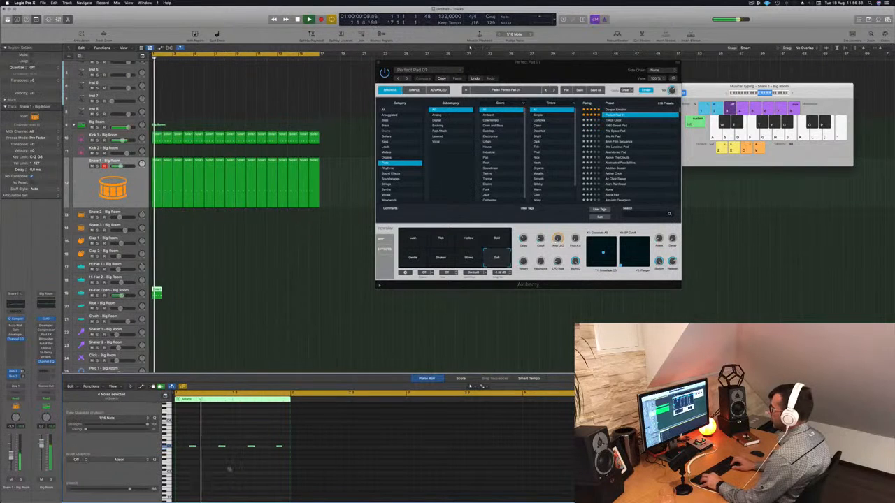
key("space")
key("space")
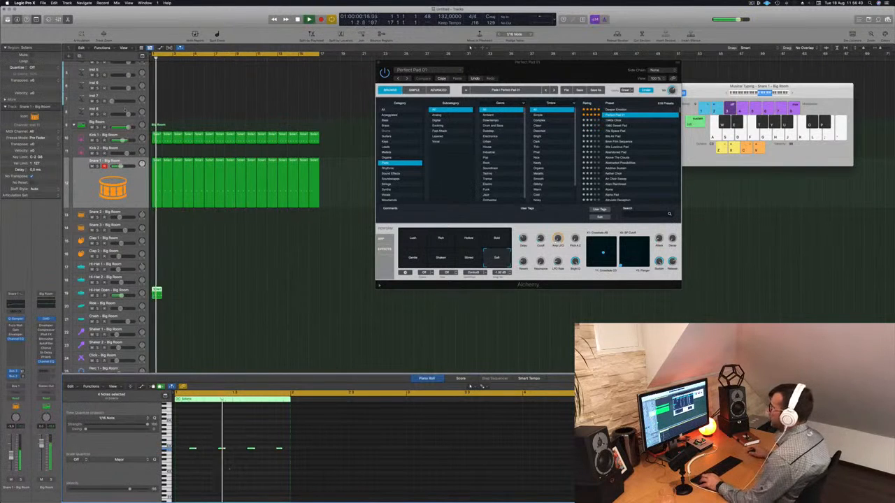
- Fill bars 1 to 16 of the Hi-Hat Open track with copies of the offbeat region and play them back with the track selected
left_click_drag(158, 291, 241, 296)
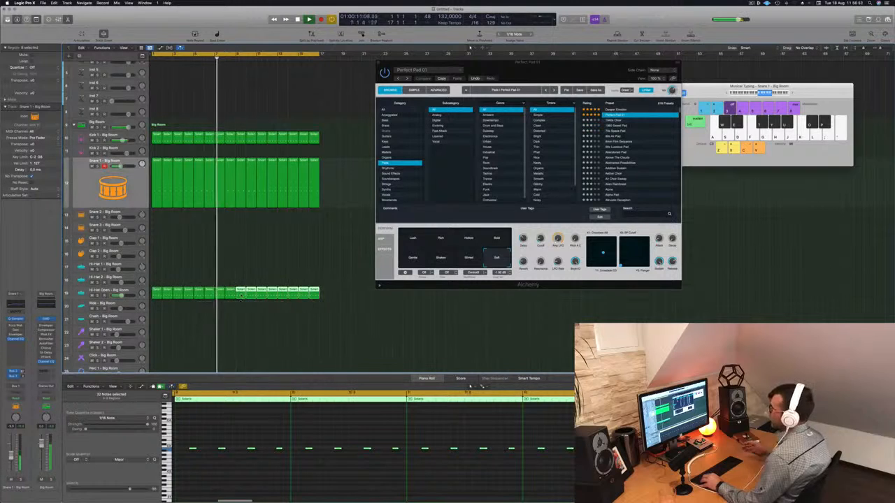
scroll(179, 279, "down", 3)
key("space")
left_click(112, 269)
key("space")
key("space")
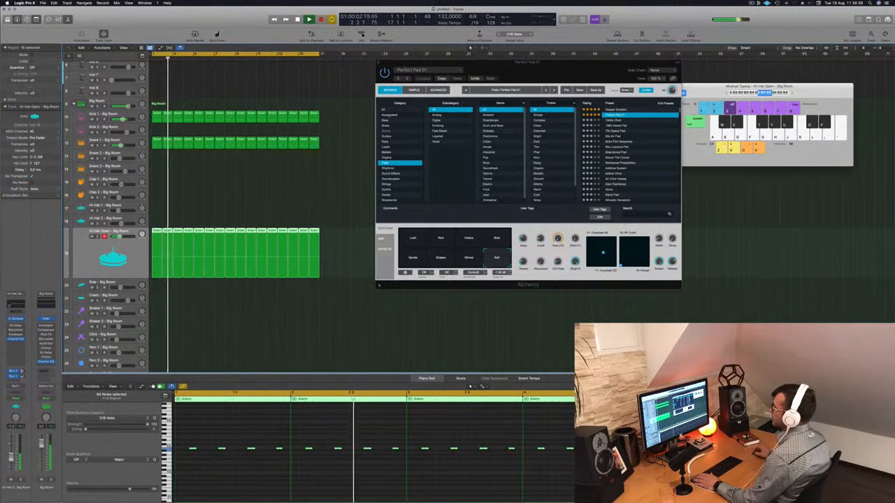
- Copy the first Hi-Hat Open region onto the Hi-Hat 1 track at bar 1
scroll(196, 341, "down", 3)
key("space")
left_click(178, 172)
key("space")
left_click_drag(159, 194, 158, 176)
- Move the four Hi-Hat 1 notes an eighth note earlier so they fall on the beats, checking them in playback
left_click(310, 472)
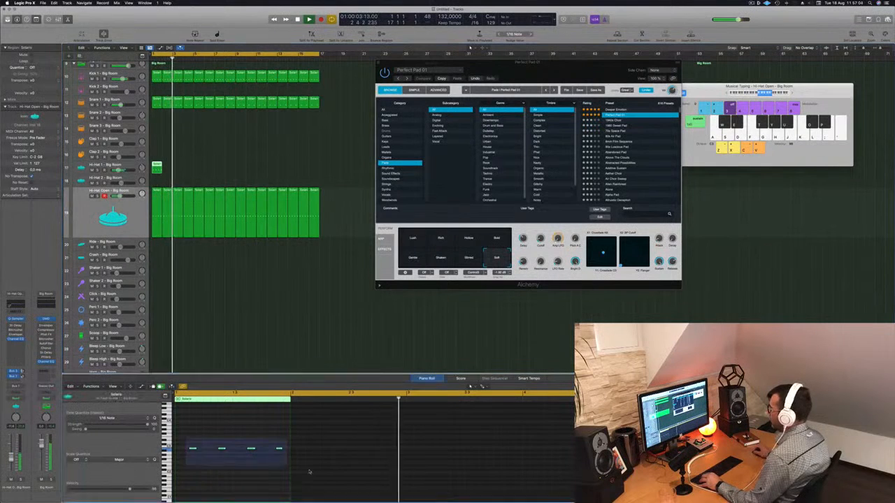
key("Return")
key("alt+Left")
key("alt+Left")
key("Return")
key("Return")
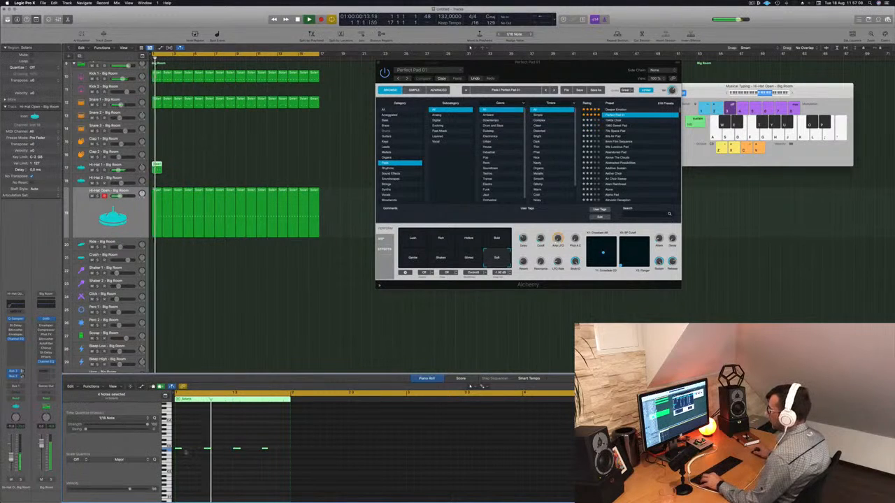
- Copy the Hi-Hat 1 notes onto the offbeats to make eight hits and duplicate the region across bars 1 to 16
left_click_drag(180, 451, 194, 451)
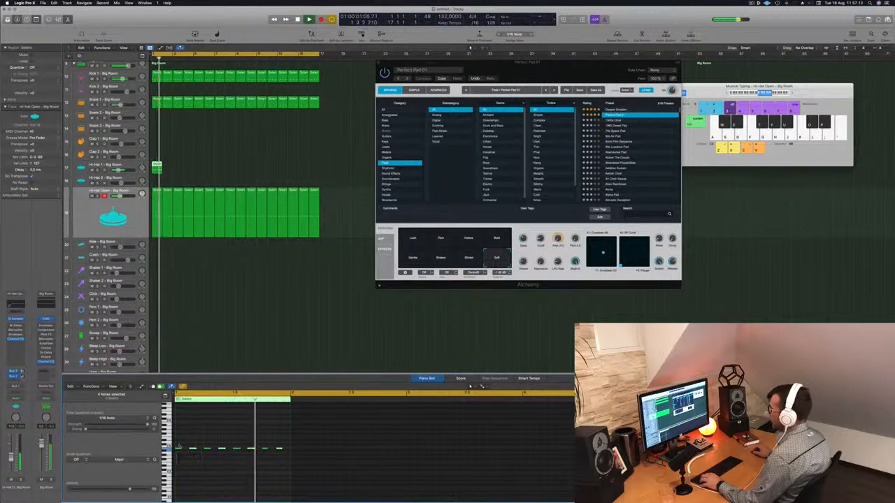
left_click_drag(157, 166, 242, 171)
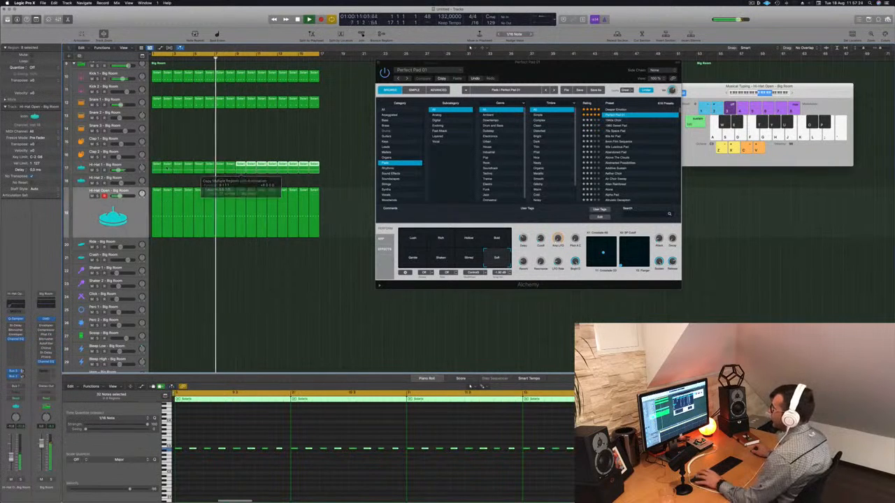
- Open the Stereo Delay on the Hi-Hat 1 track and load its Dual 1/16 preset
left_click(130, 167)
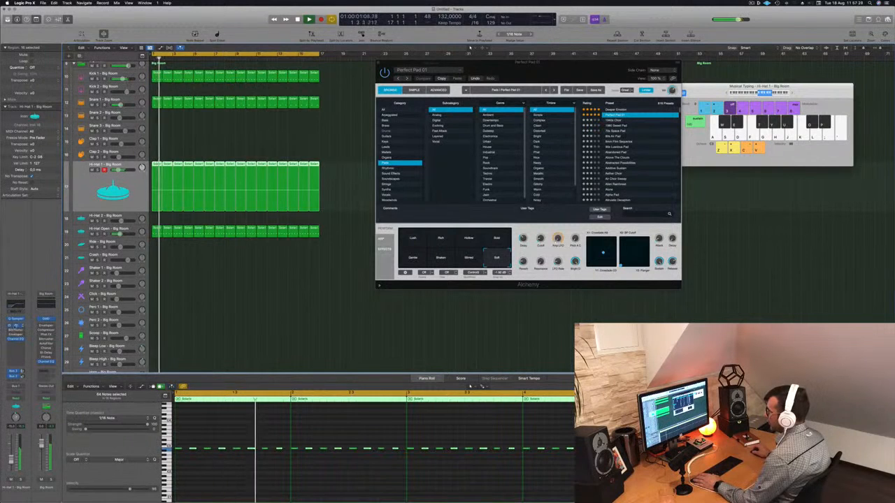
left_click(16, 326)
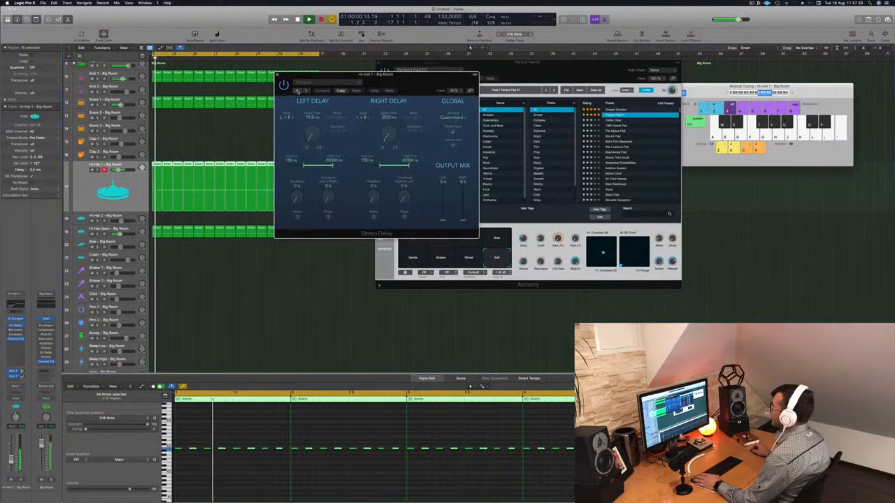
left_click(298, 91)
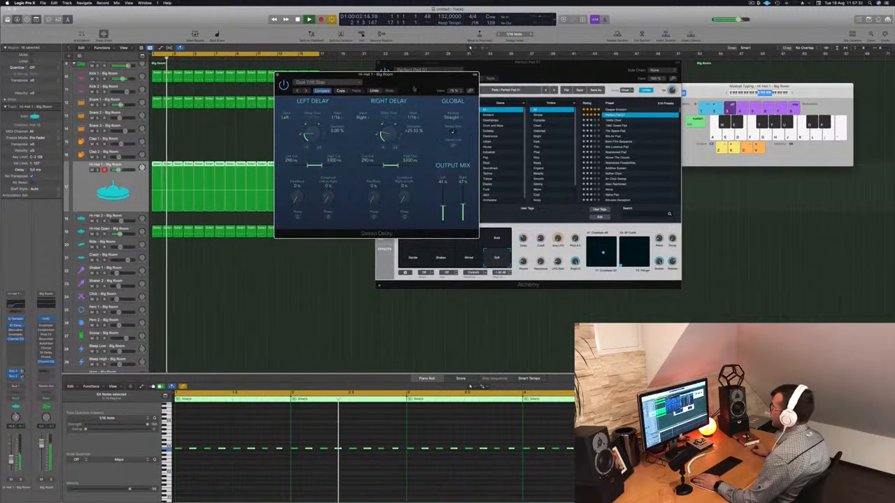
- Audition the neighbouring Stereo Delay presets, keep Dual 1/16 Slap and raise the Hi-Hat 1 channel volume slightly
left_click(297, 91)
left_click(304, 90)
left_click(305, 91)
left_click_drag(10, 460, 11, 453)
left_click(195, 297)
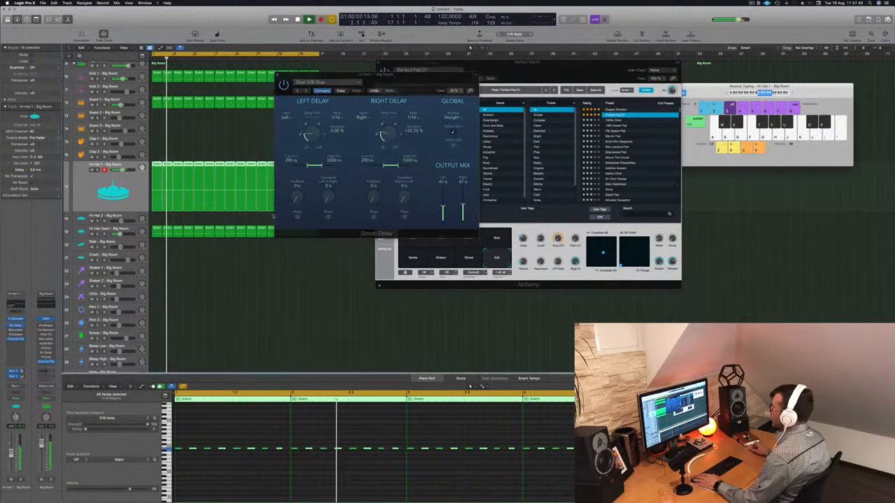
- Try lower left and right output mix levels and adjusted delay times in the Hi-Hat 1 Stereo Delay
left_click_drag(443, 206, 463, 207)
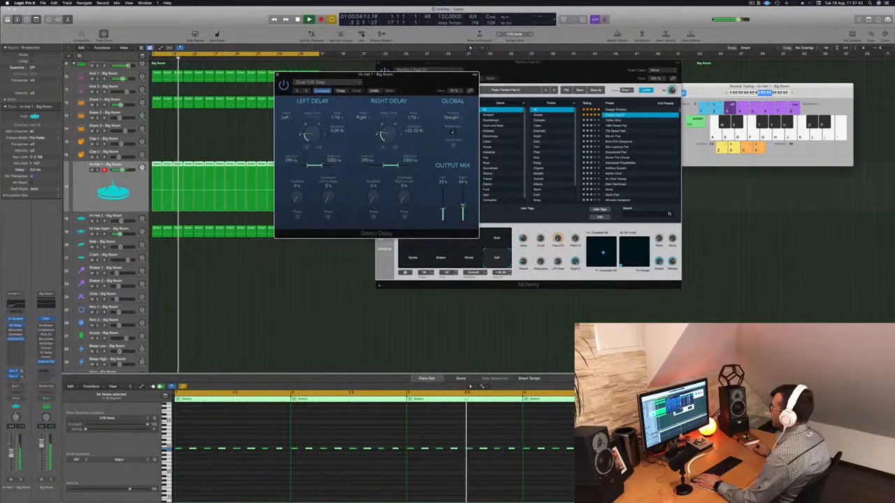
left_click_drag(388, 135, 388, 131)
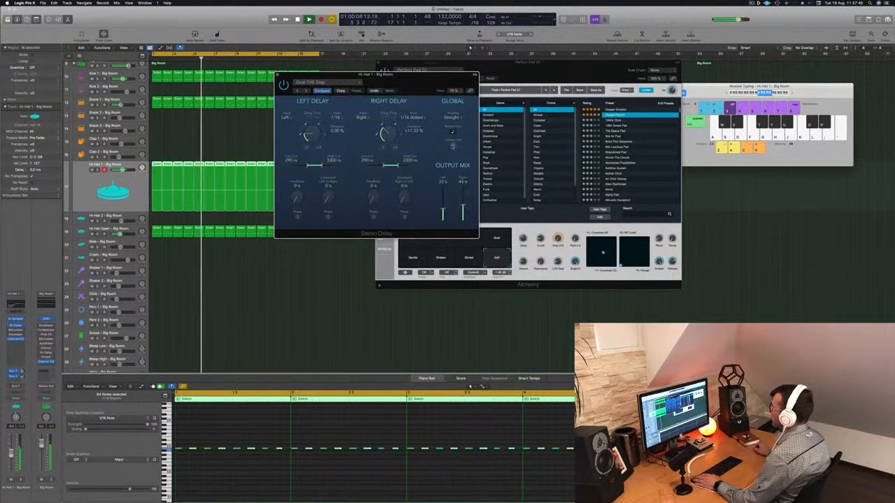
left_click_drag(312, 135, 312, 130)
- Go back through the Stereo Delay presets to 1/16 Note and close the plug-in window
left_click(298, 91)
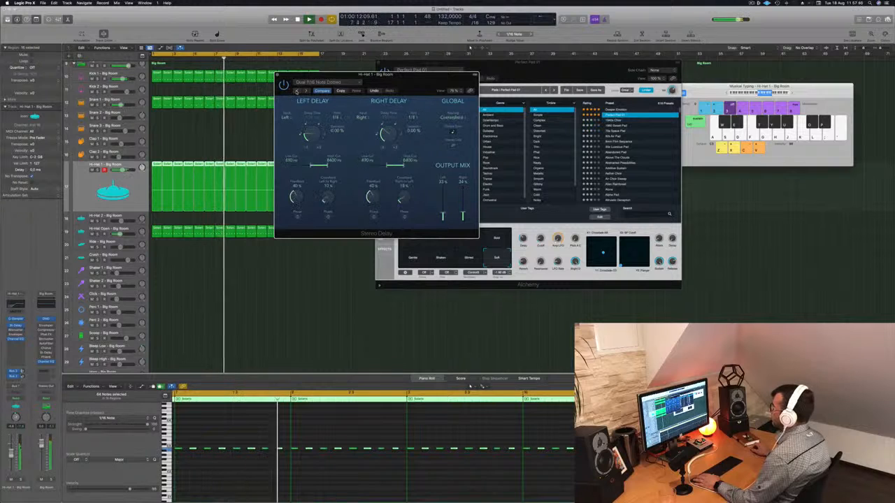
left_click(298, 91)
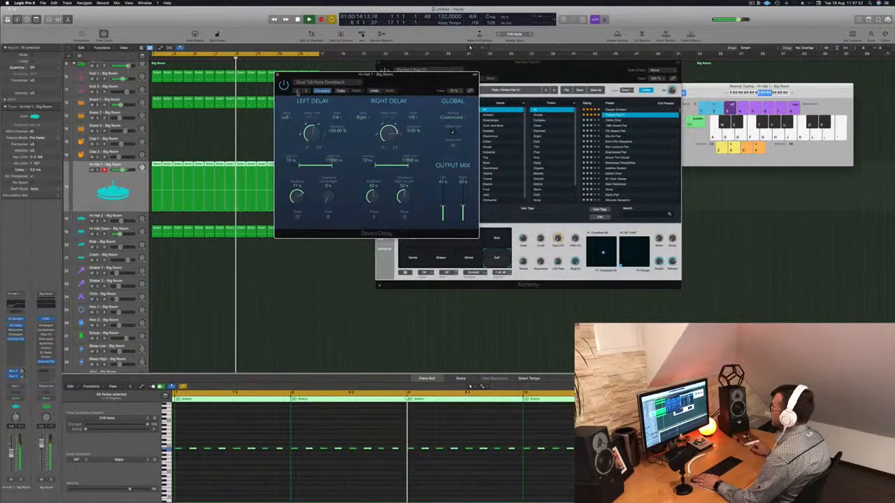
left_click_drag(297, 89, 280, 96)
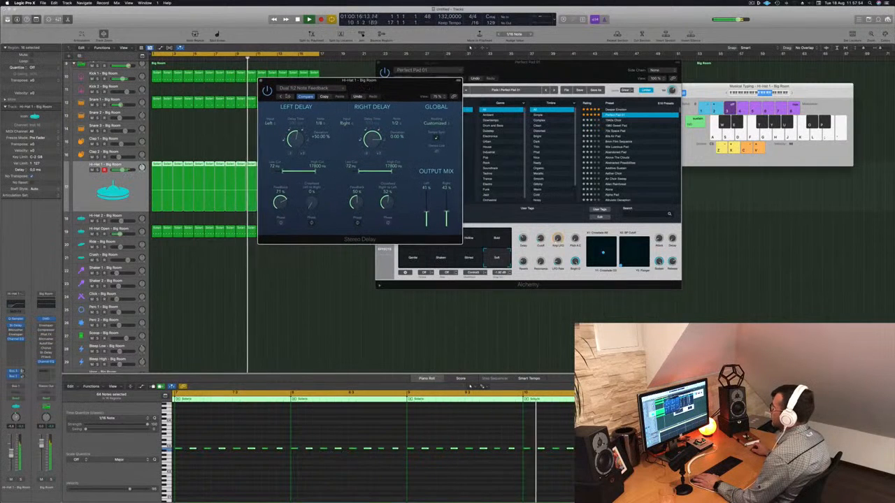
left_click(280, 97)
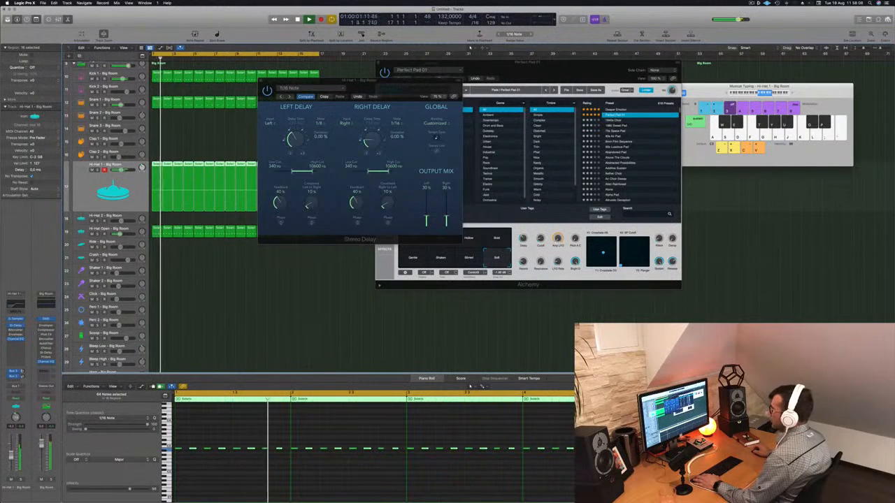
key("super+w")
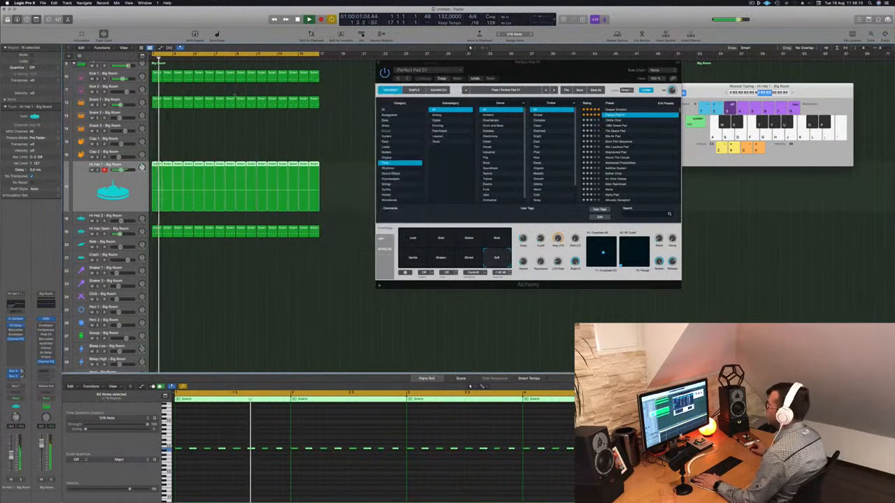
- Copy the first Hi-Hat Open region onto the Shaker 1 track at bar 1 and restart playback
scroll(161, 210, "down", 1)
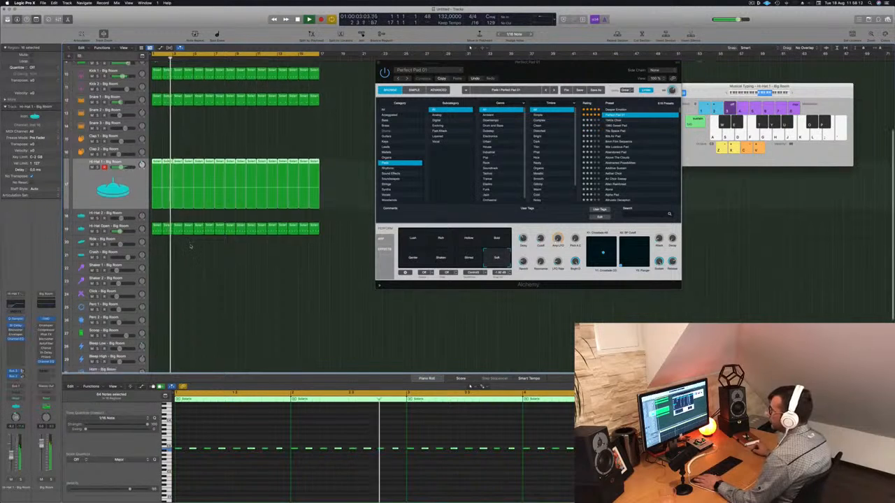
left_click(157, 225)
left_click_drag(156, 225, 156, 268)
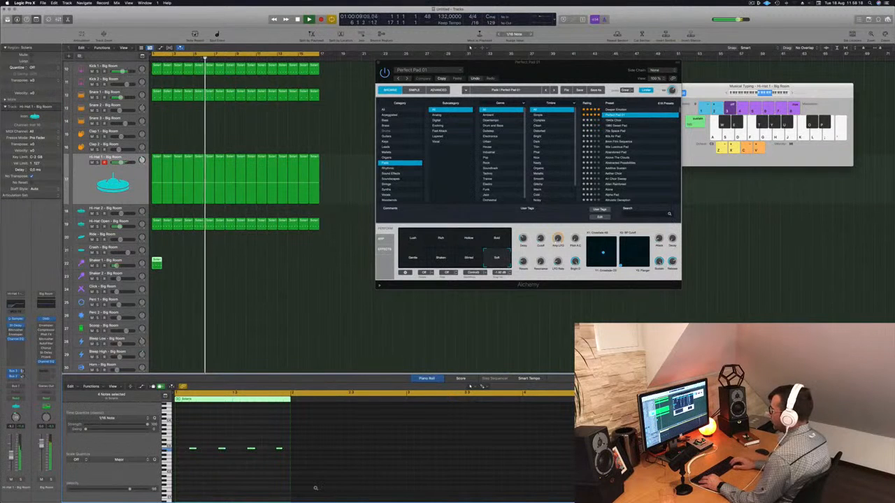
key("space")
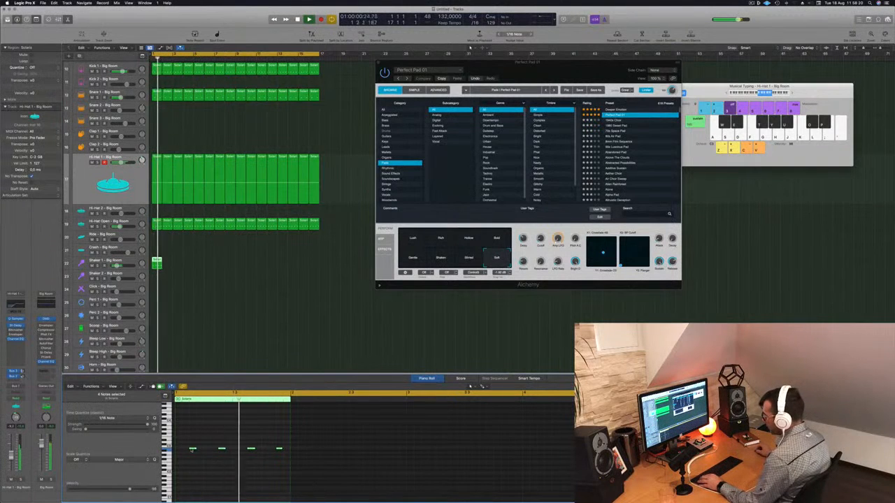
- Copy the four Shaker 1 notes to make twelve hits, on every sixteenth except the second of each beat
mouse_move(190, 449)
left_mouse_down()
mouse_move(178, 449)
mouse_move(204, 453)
left_mouse_up()
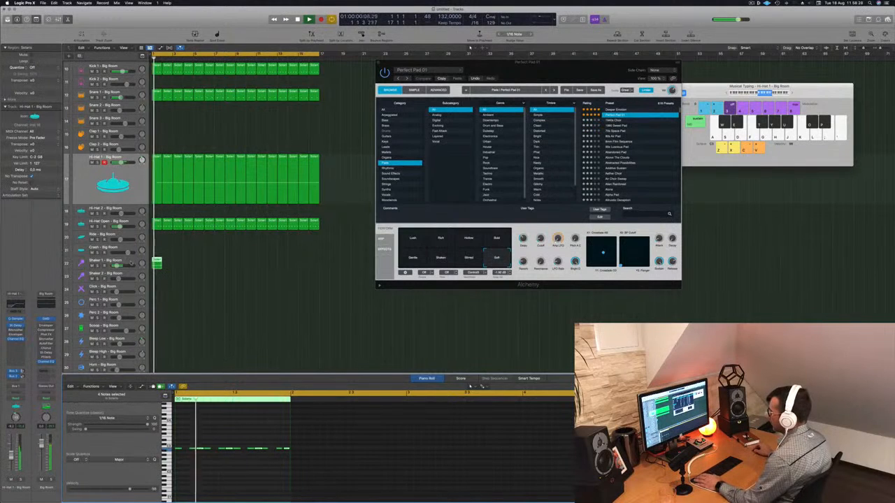
left_click(137, 265)
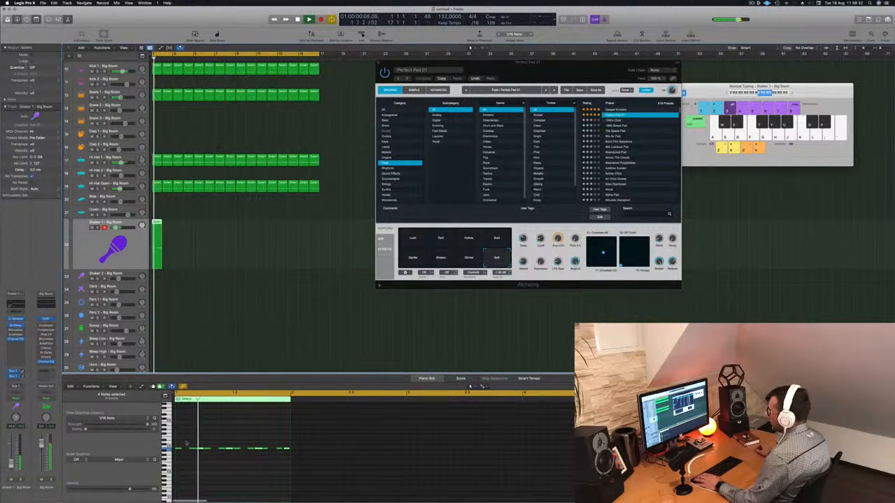
left_click_drag(180, 443, 284, 458)
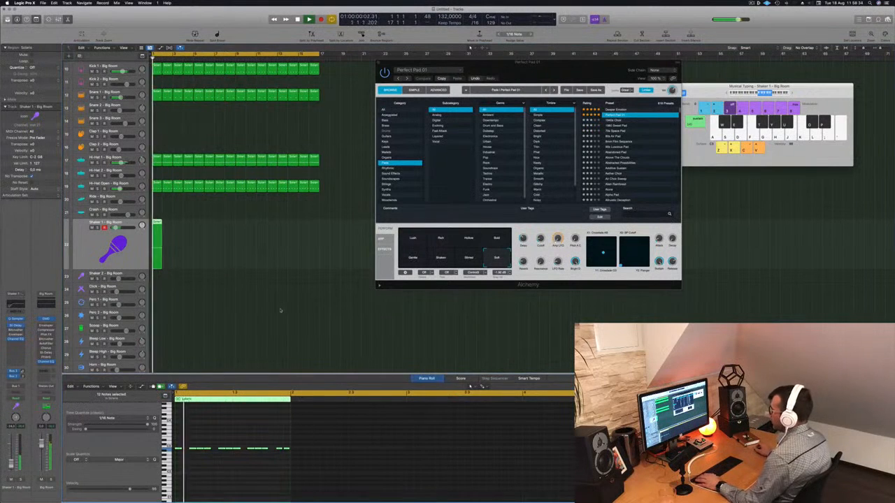
- Duplicate the Shaker 1 region across bars 1 to 16
left_click_drag(157, 223, 182, 228)
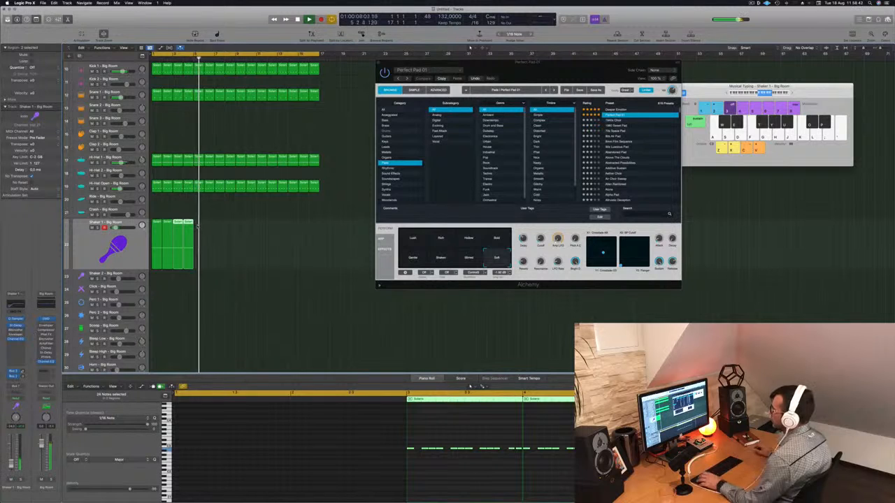
mouse_move(202, 227)
left_mouse_down()
mouse_move(157, 233)
mouse_move(199, 228)
left_mouse_up()
left_click_drag(256, 236, 237, 232)
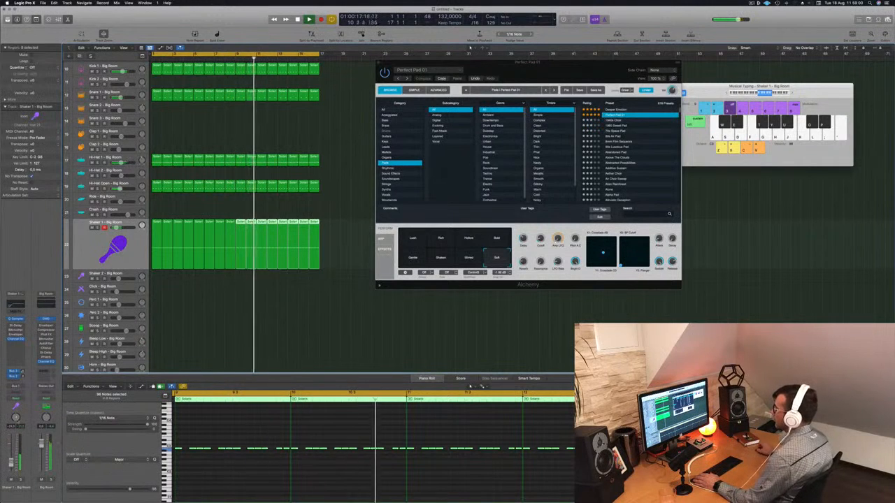
- Compare the groove with the Hi-Hat Open track muted, unmute it and change its sound to Hi-Hat Open - Deep Tech
left_click(92, 189)
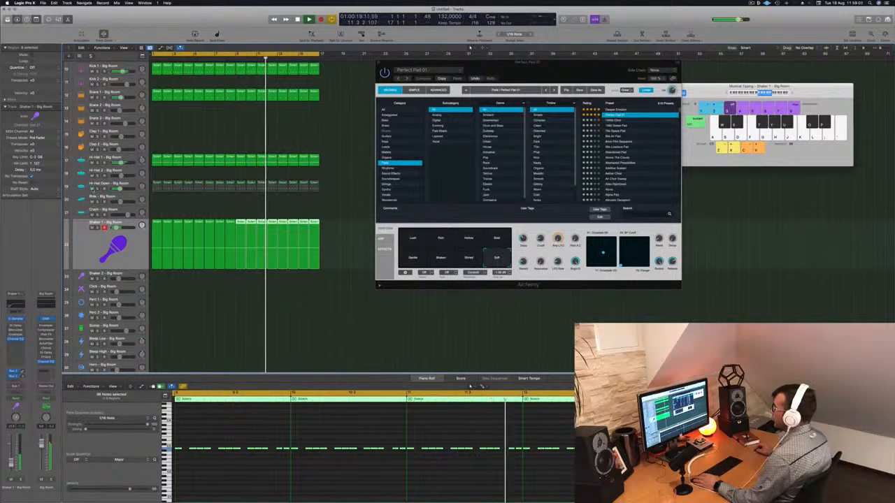
left_click(92, 190)
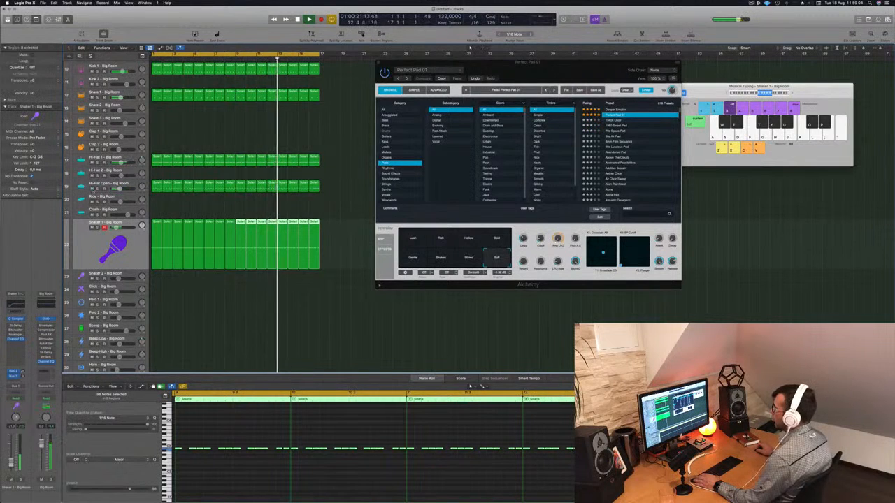
left_click(138, 185)
key("Return")
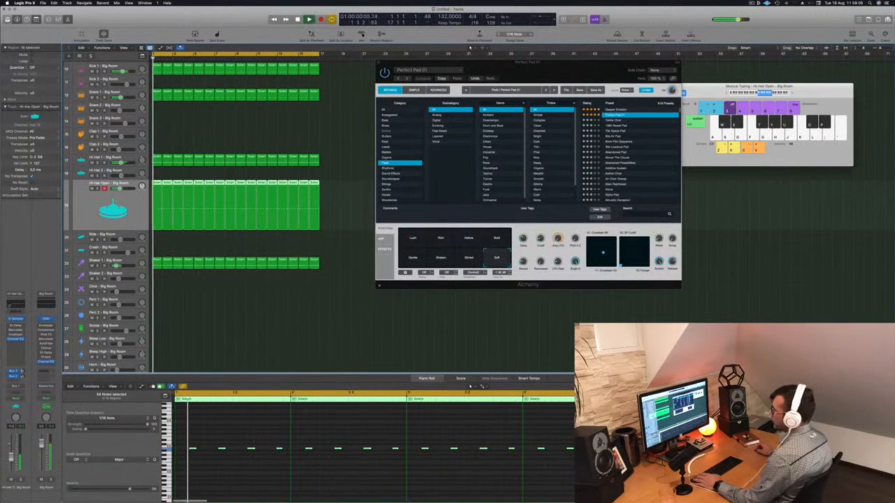
key("y")
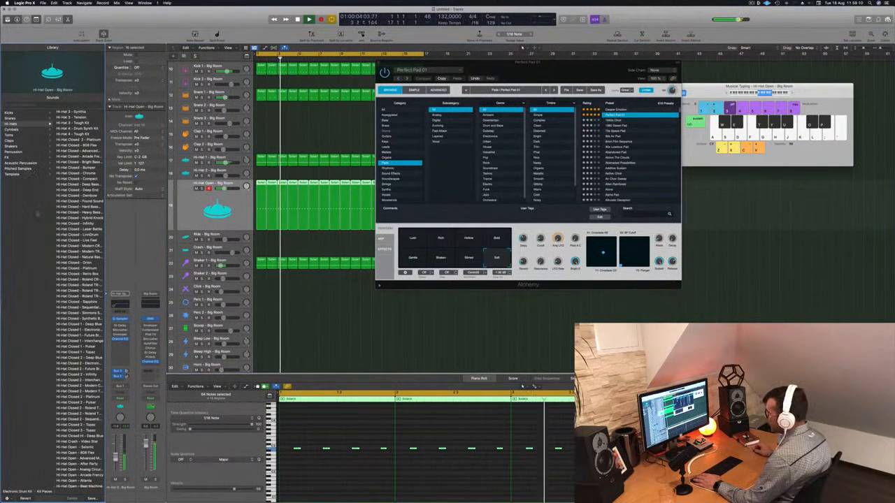
scroll(70, 223, "down", 10)
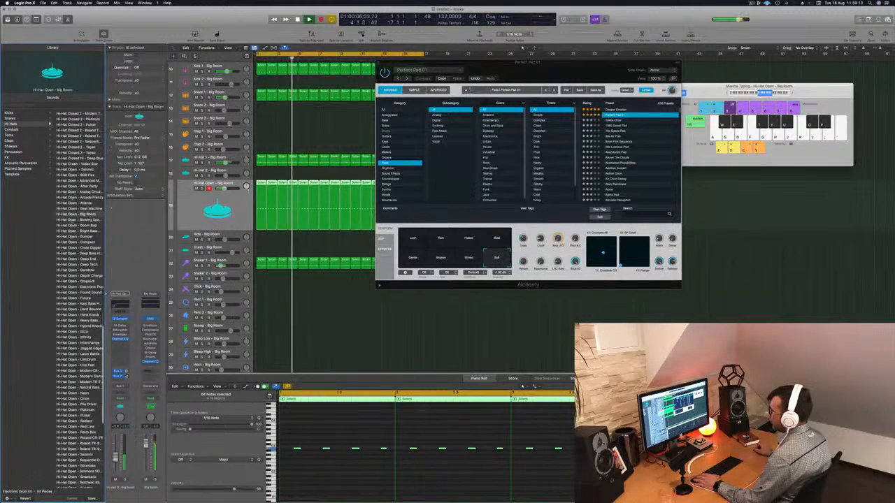
left_click(87, 239)
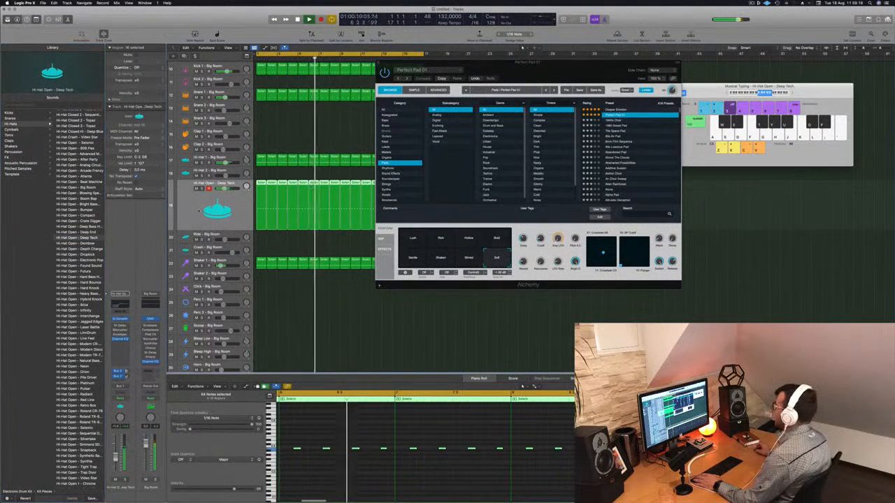
- Move the Perfect Pad 01 Alchemy window off the regions and close it
left_click_drag(529, 75, 660, 93)
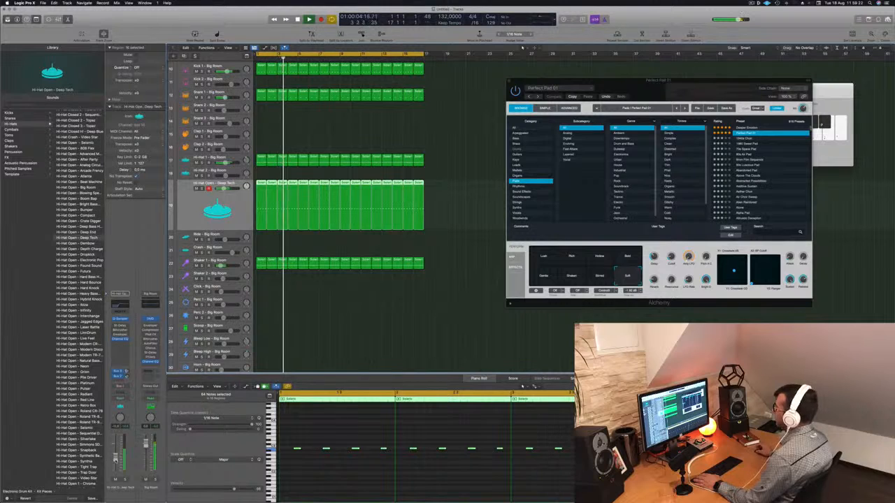
left_click_drag(629, 87, 574, 95)
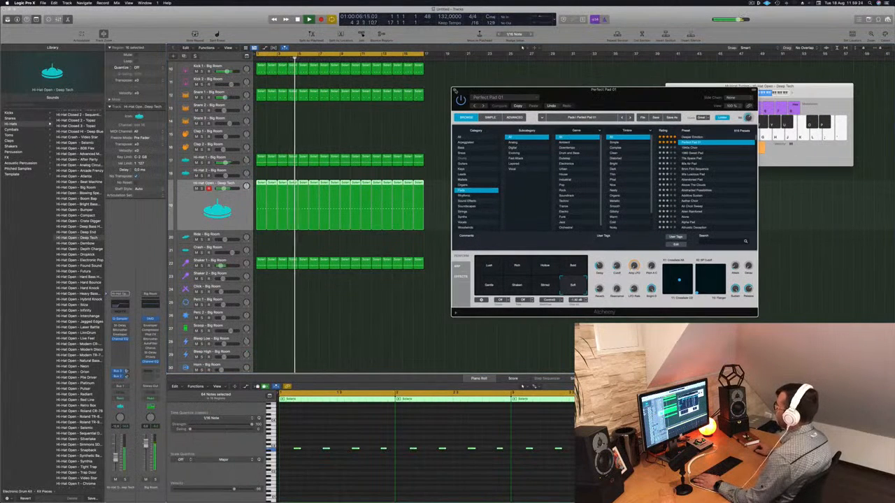
left_click(454, 89)
- Copy the first Shaker 1 region onto the Scoop track at bar 1
key("super+Up")
key("super+Up")
key("super+Up")
scroll(319, 296, "down", 4)
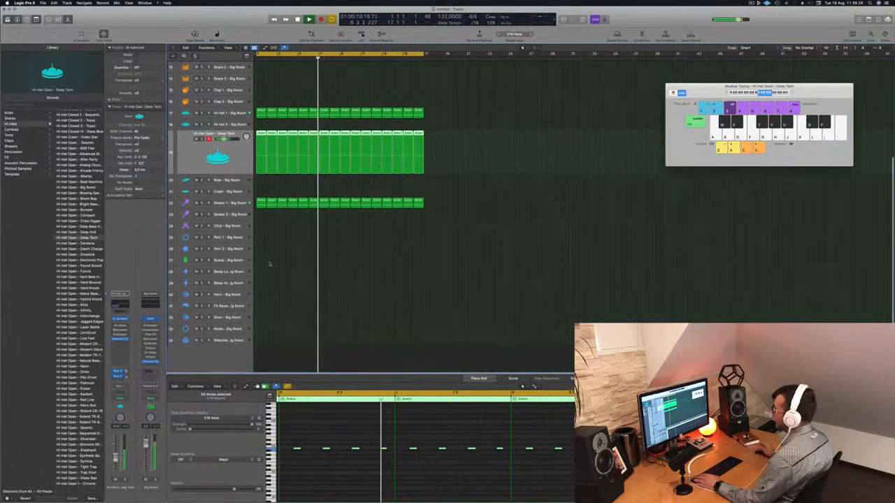
left_click(260, 202)
left_click_drag(261, 202, 260, 260)
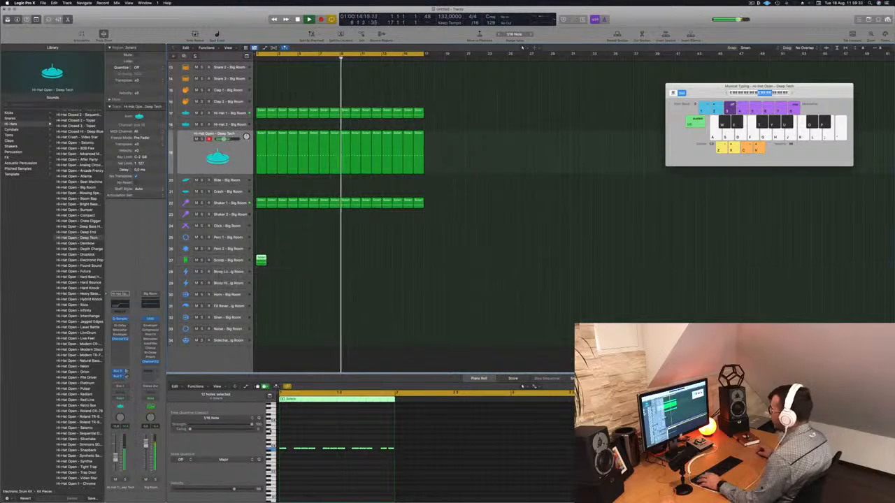
- Transpose the Scoop notes down and thin them to three hits in the bar's second half, checking them in playback
left_click_drag(283, 444, 404, 462)
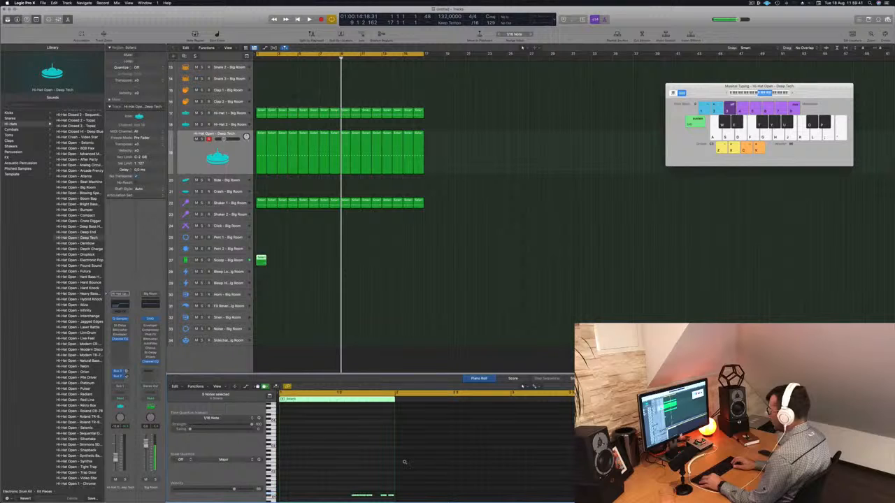
key("space")
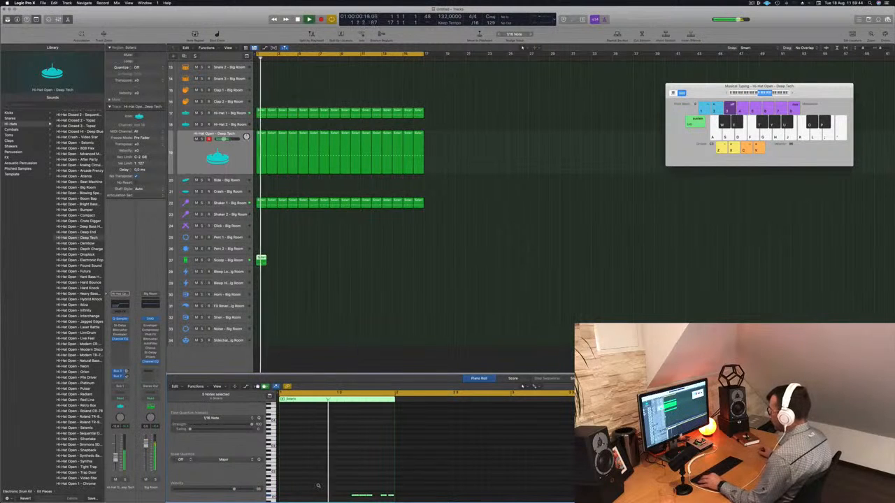
scroll(374, 475, "down", 3)
key("space")
key("space")
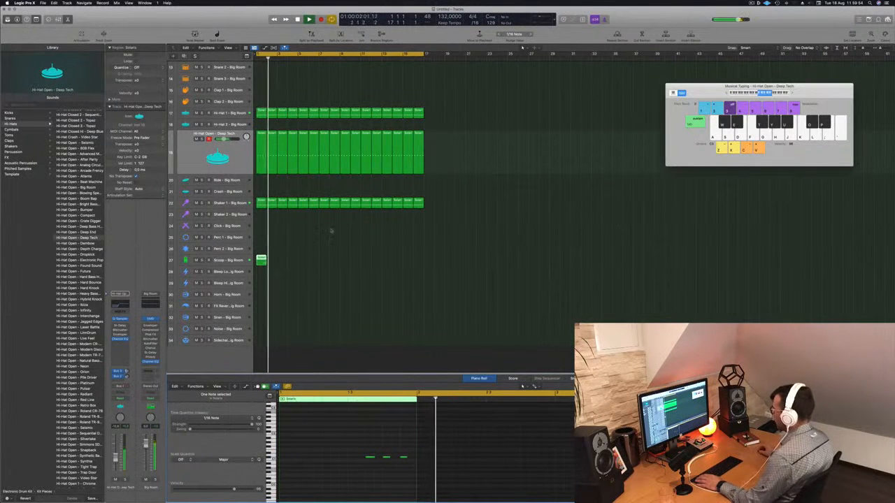
- Copy the Scoop region to bar 2 and lower the pitch of the copy's three notes
left_click_drag(262, 261, 273, 262)
left_click(283, 259)
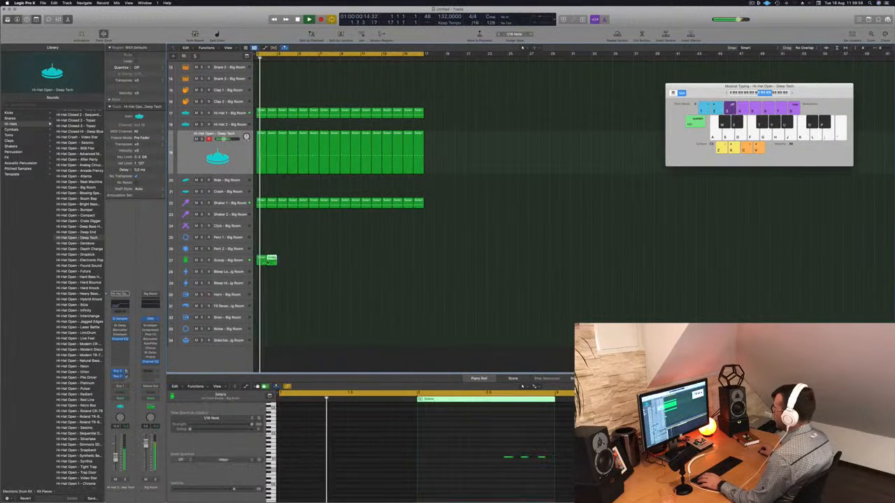
left_click_drag(552, 470, 553, 470)
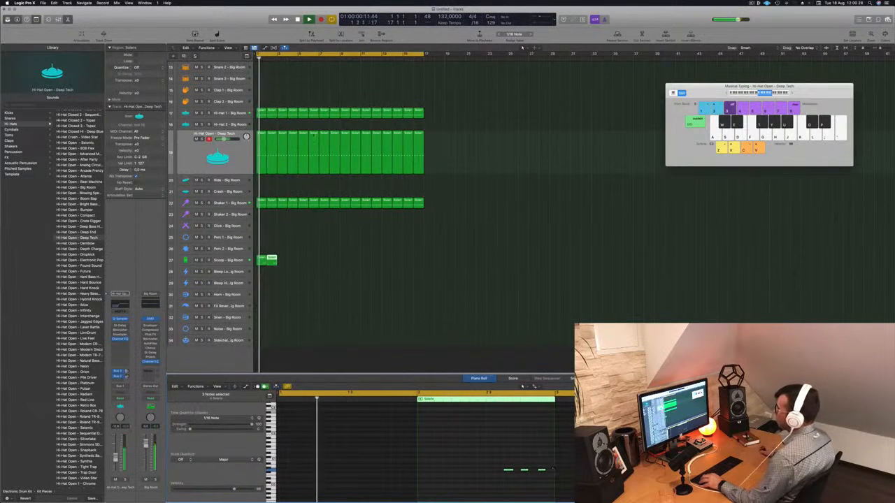
- Duplicate the two-bar Scoop pattern across bars 1 to 16 and clear the selection
left_click_drag(301, 262, 282, 262)
left_click_drag(282, 261, 347, 264)
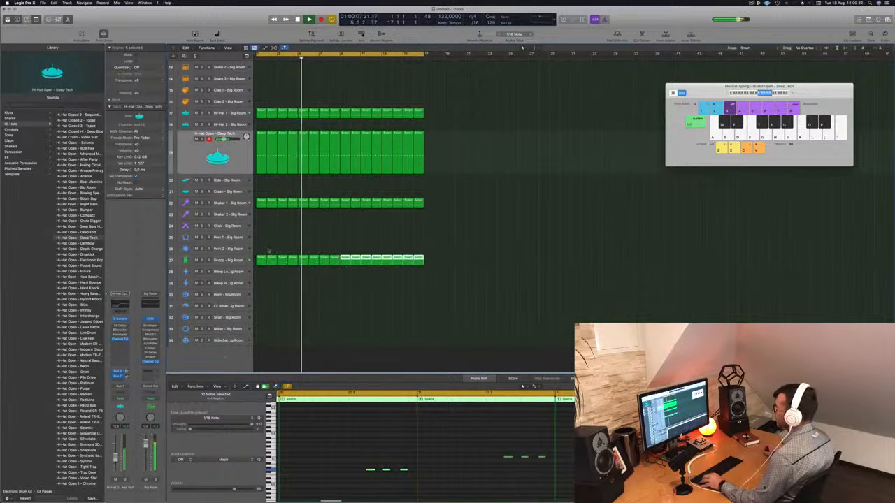
left_click(270, 293)
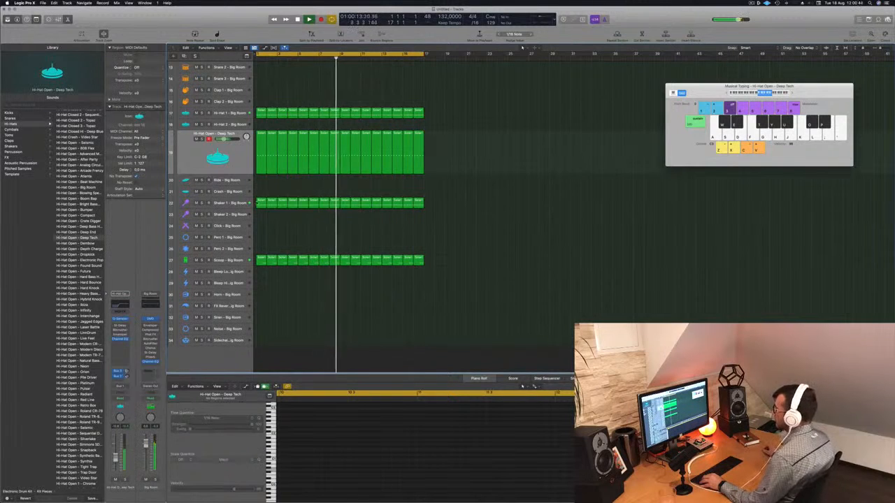
- Copy the first Hi-Hat 1 region onto the Sidechain track and duplicate it across bars 1 to 16
left_click(260, 204)
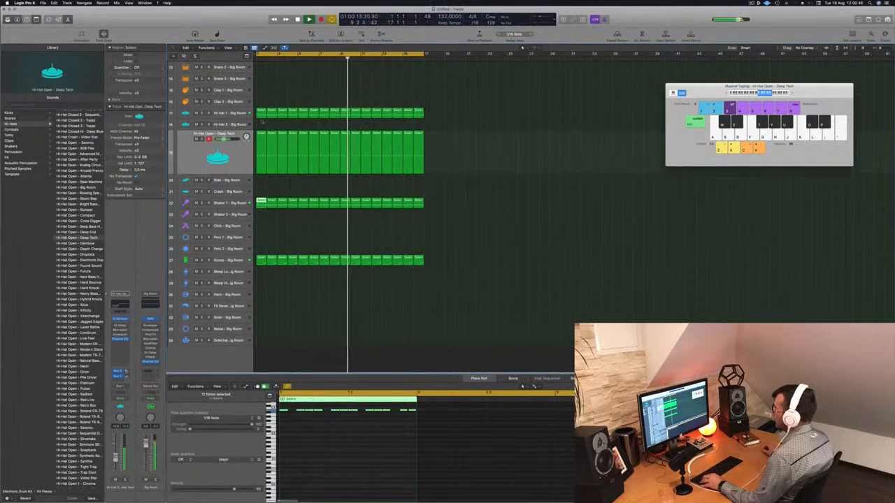
left_click_drag(260, 111, 342, 344)
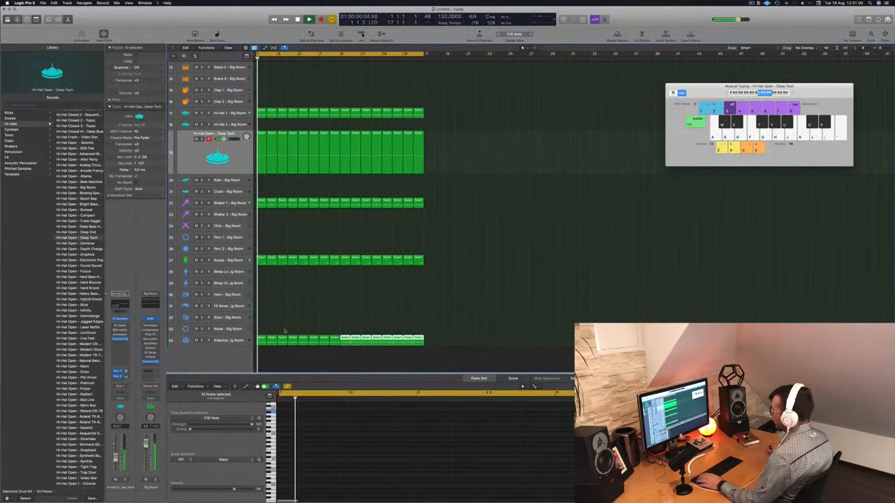
- Adjust the Sidechain Trigger track's volume and delete all regions copied onto that track
left_click(232, 341)
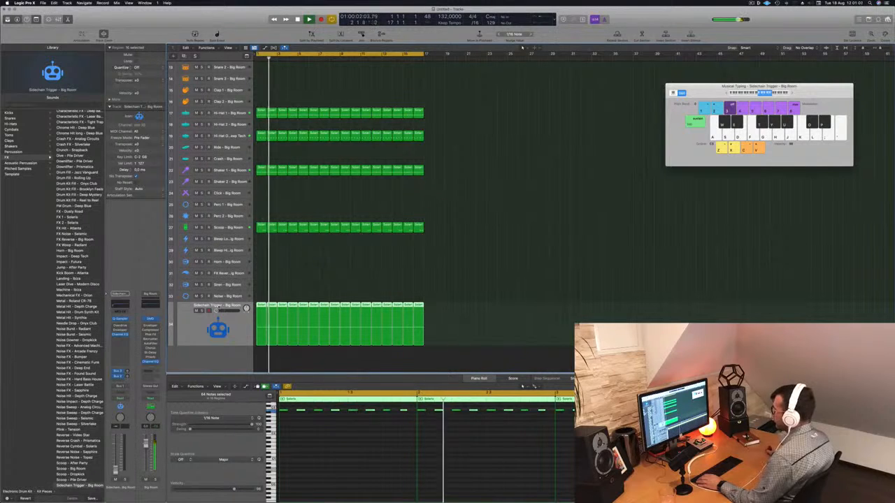
left_click_drag(217, 311, 226, 311)
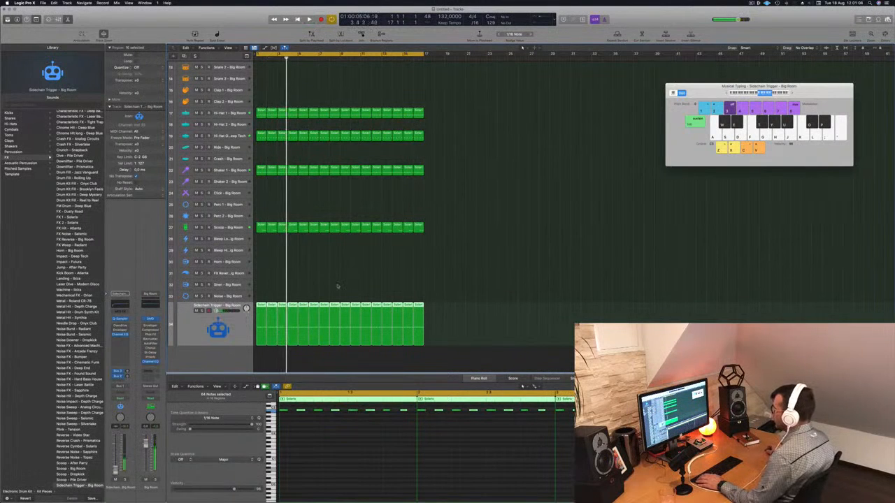
scroll(337, 286, "up", 2)
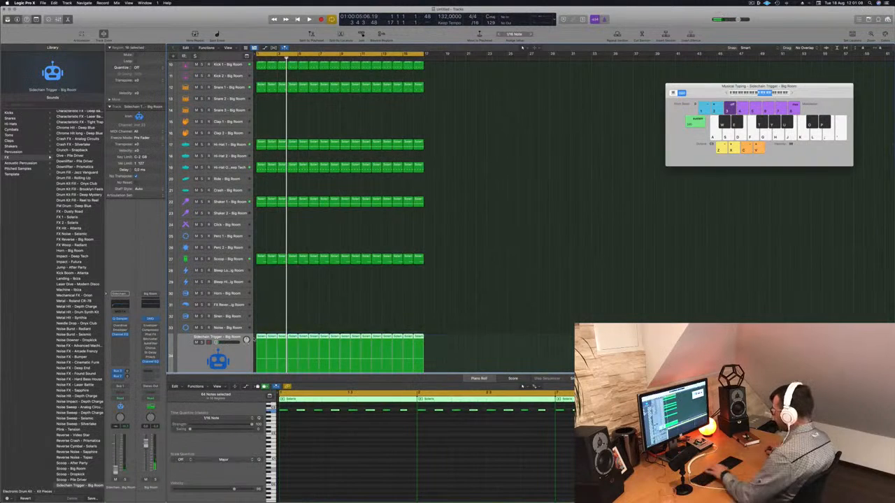
key("Delete")
- Copy the Kick 1 regions for bars 1 to 16 onto the Sidechain Trigger track and check the balance in playback
scroll(293, 333, "down", 2)
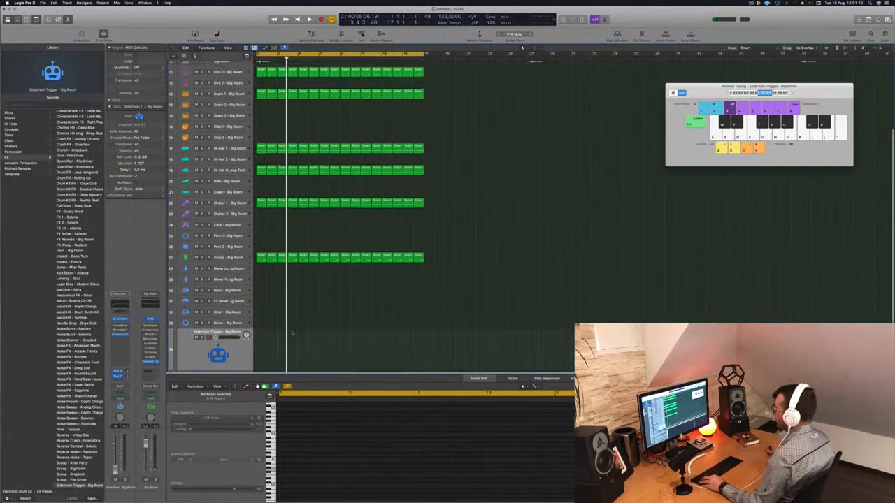
left_click_drag(468, 80, 263, 358)
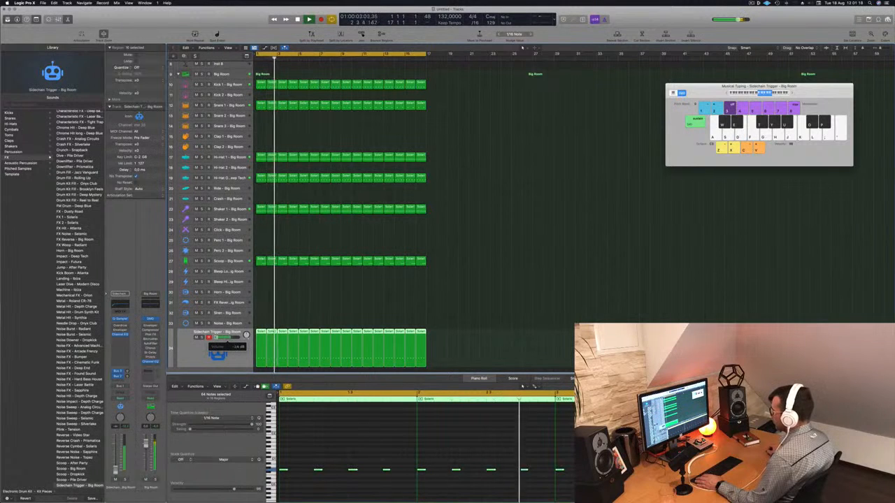
scroll(273, 248, "up", 5)
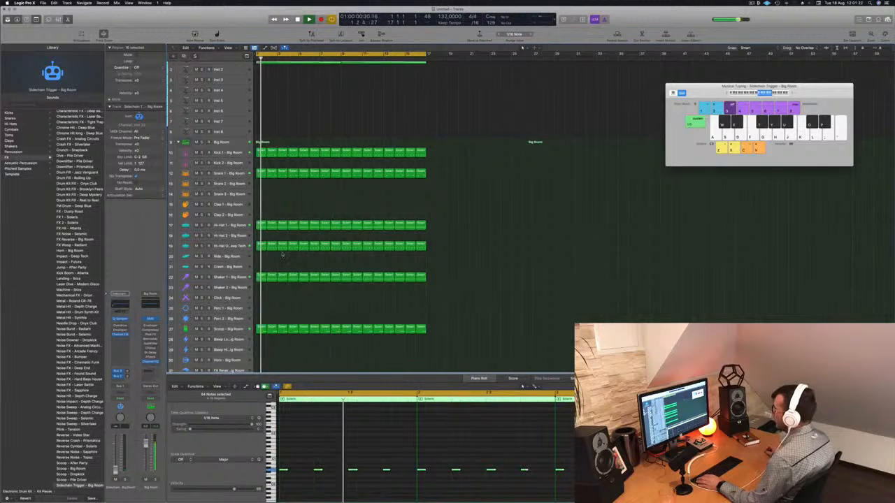
scroll(288, 224, "up", 1)
scroll(299, 274, "down", 2)
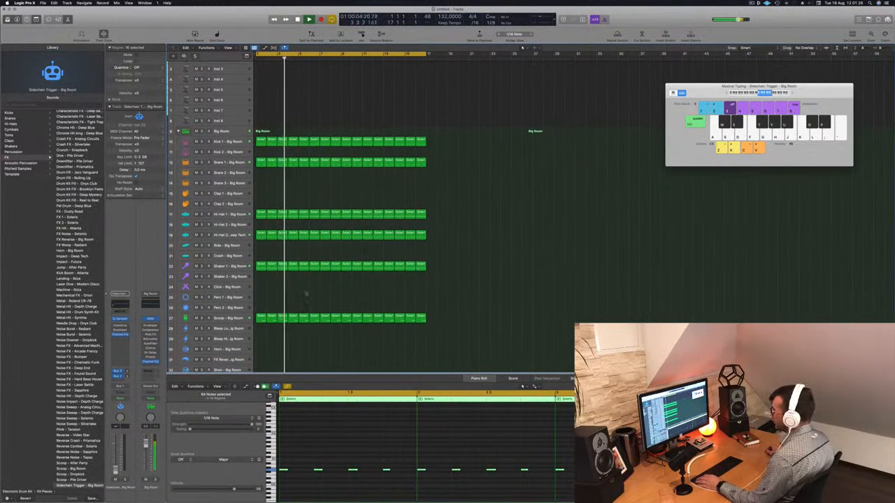
scroll(279, 300, "down", 2)
- Copy the first Scoop region onto the Perc 1 track and move its three notes into the bar's first half
left_click(261, 301)
left_click_drag(260, 301, 261, 279)
left_click_drag(360, 439, 440, 476)
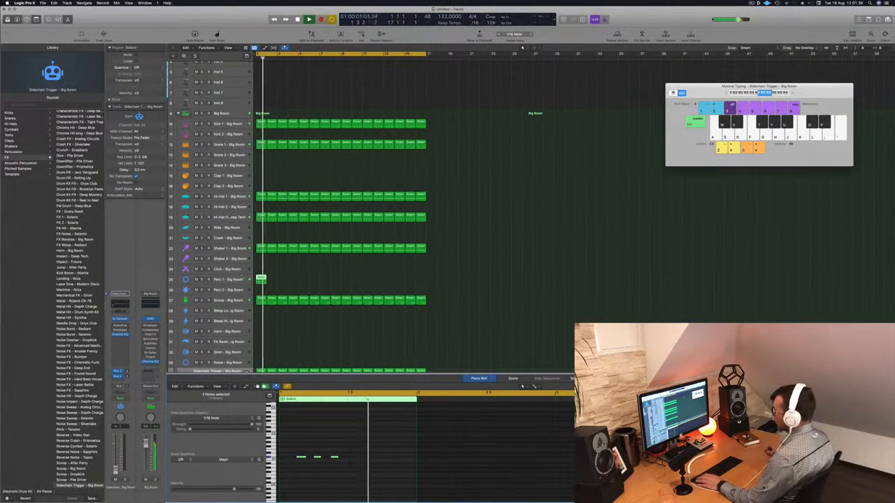
- Duplicate the Perc 1 region across bars 1 to 16 and raise the pitch of its notes, checking them in playback
left_click(217, 279)
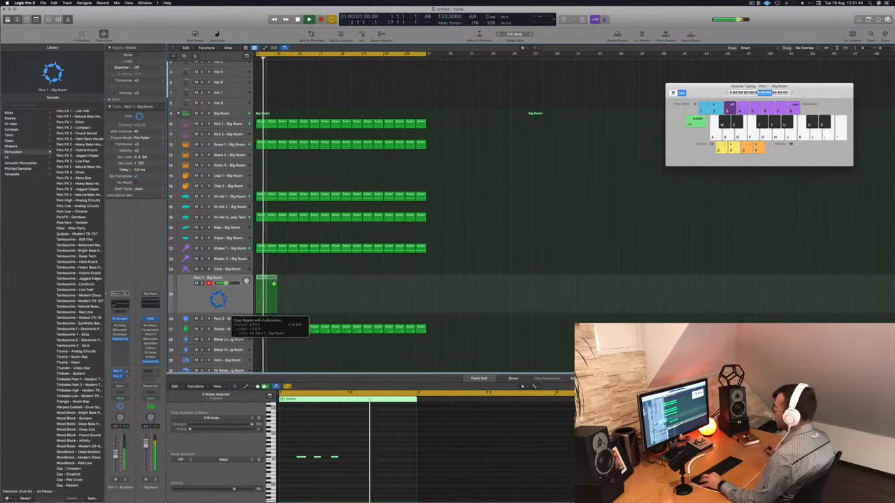
key("a")
key("a")
key("a")
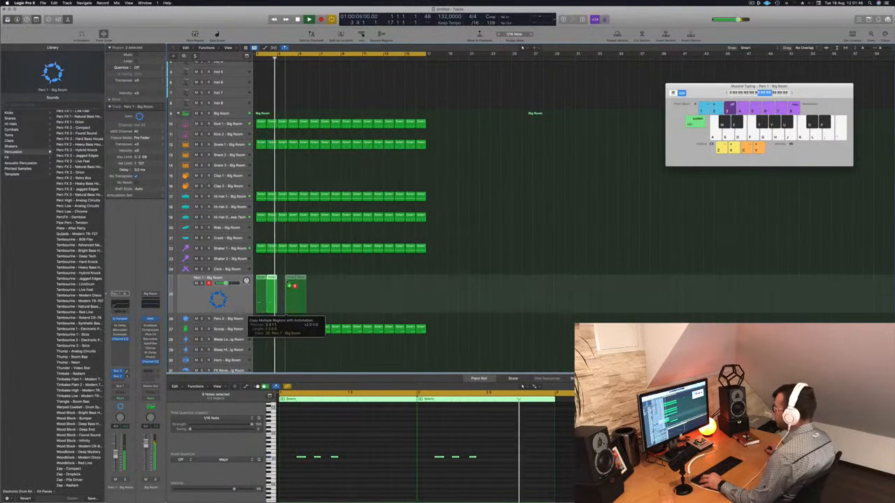
left_click(275, 287)
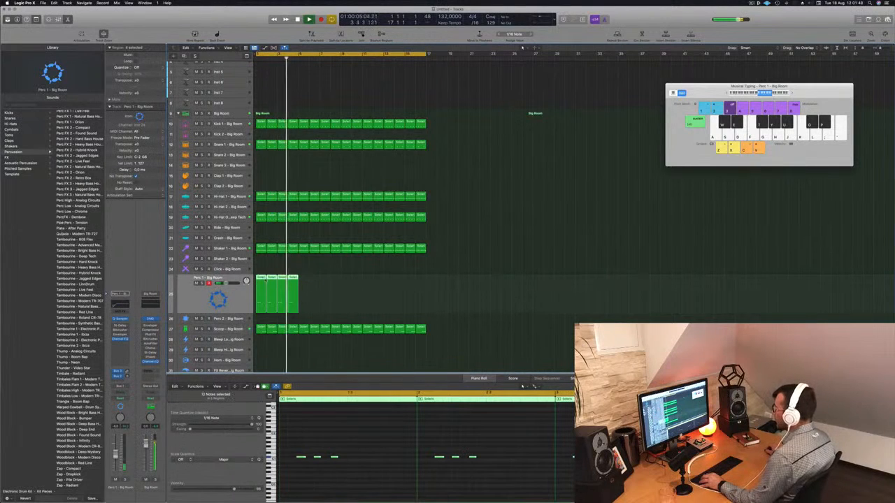
left_click_drag(274, 287, 345, 280)
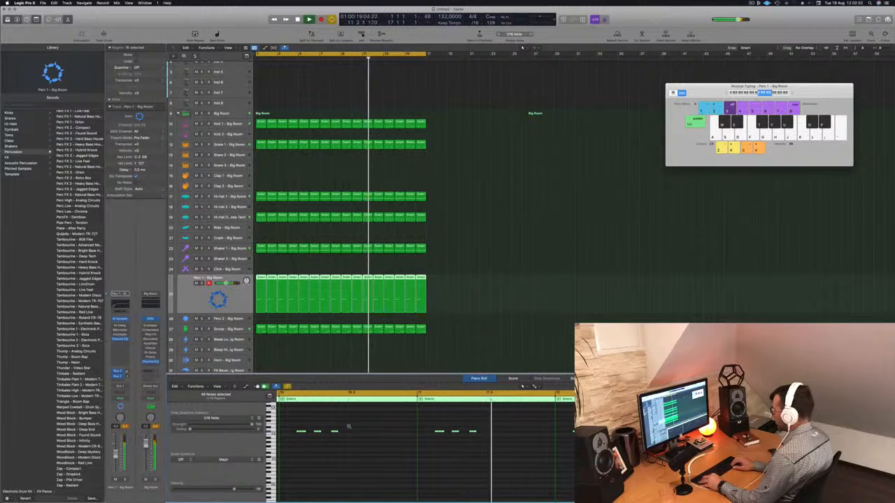
key("Return")
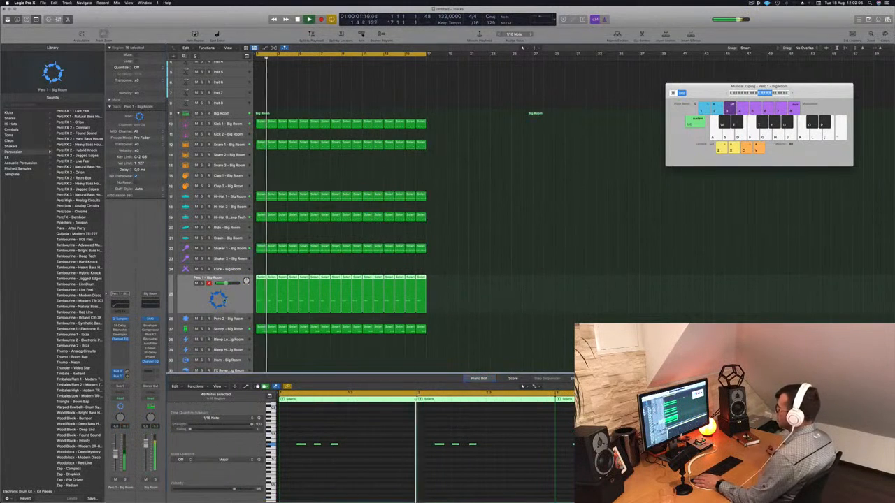
key("Return")
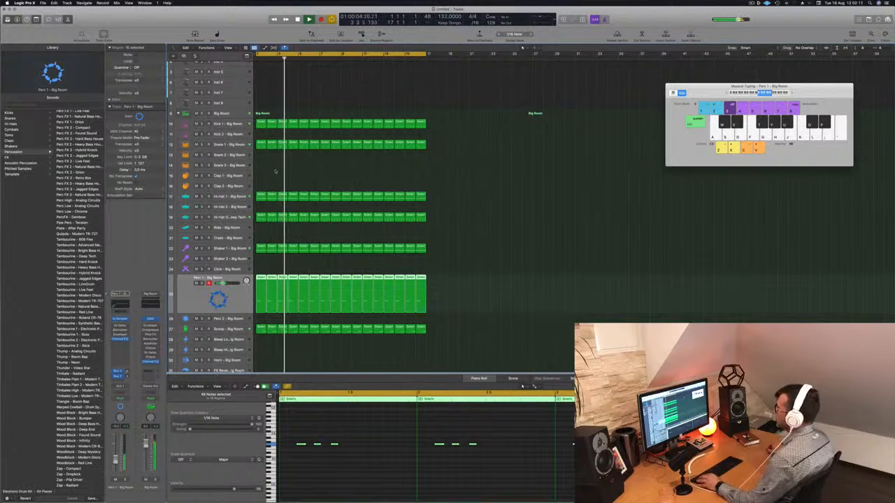
- Copy the first Snare 1 region onto the Snare 3 track and keep only the hit on beat 4
key("super+Right")
left_click(260, 146)
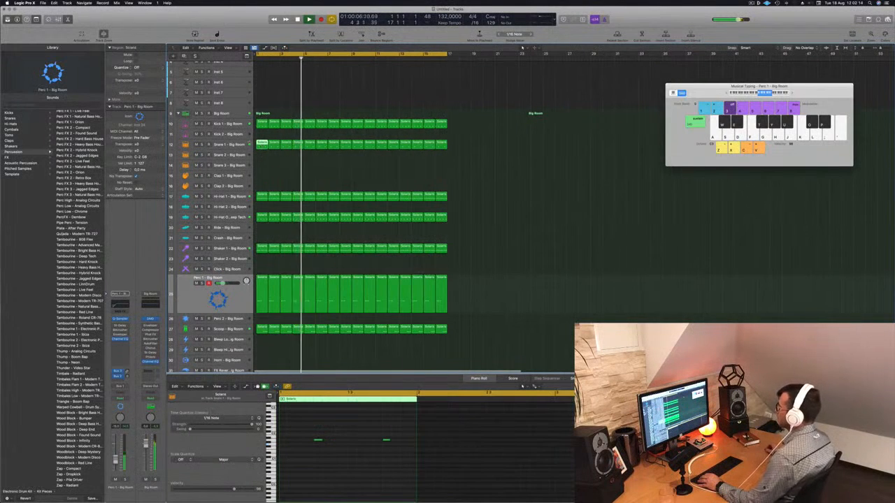
left_click(242, 146)
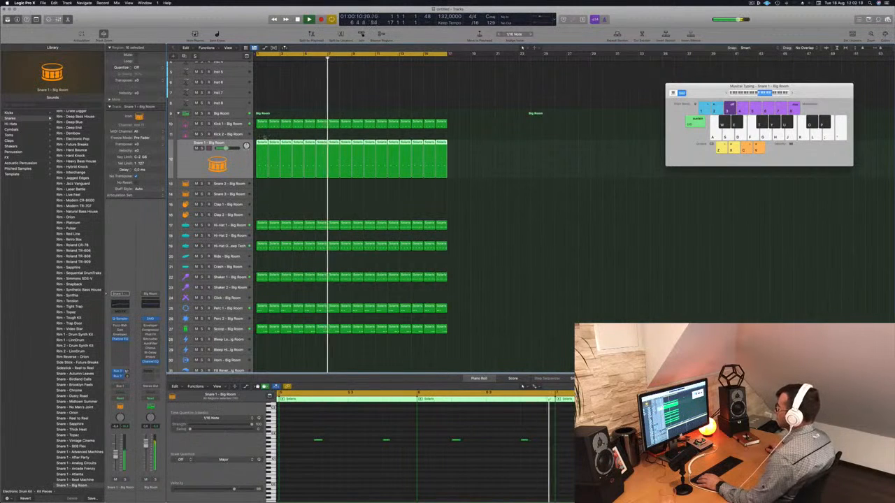
left_click(291, 190)
key("space")
left_click_drag(259, 143, 257, 197)
left_click(386, 440)
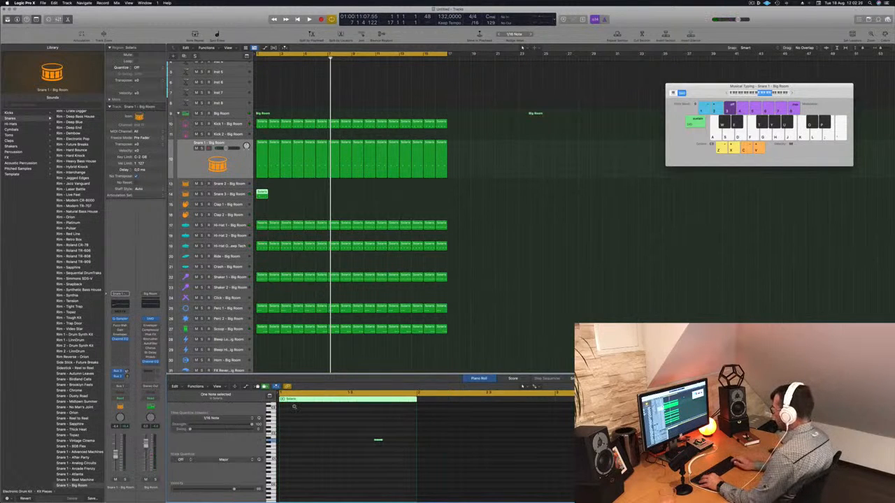
key("space")
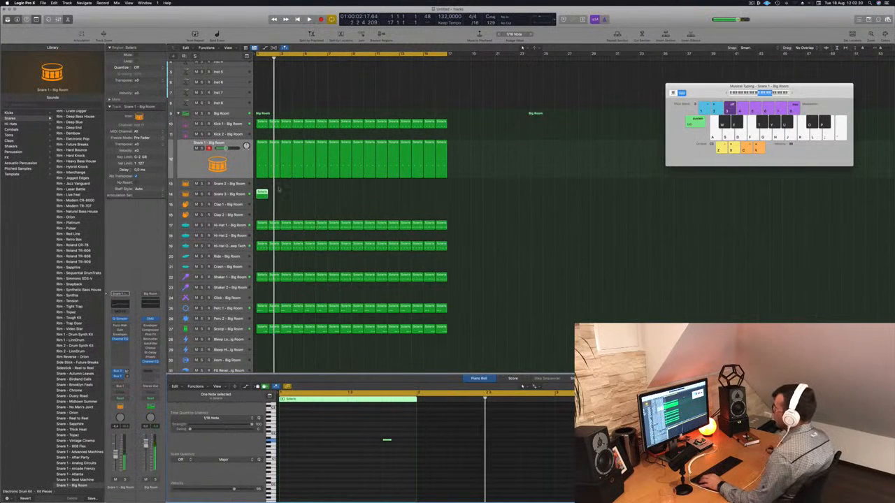
- Duplicate the Snare 3 region across bars 1 to 16 and play the arrangement from the start
left_click_drag(263, 194, 311, 199)
key("space")
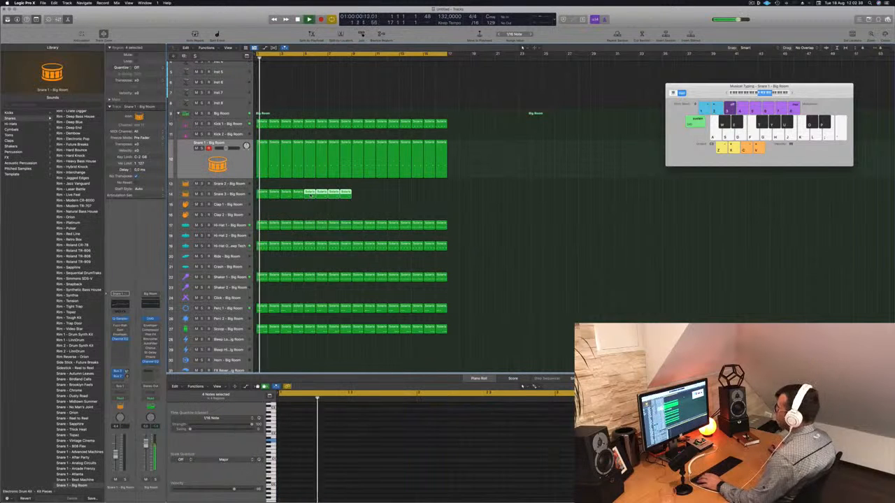
left_click(282, 195)
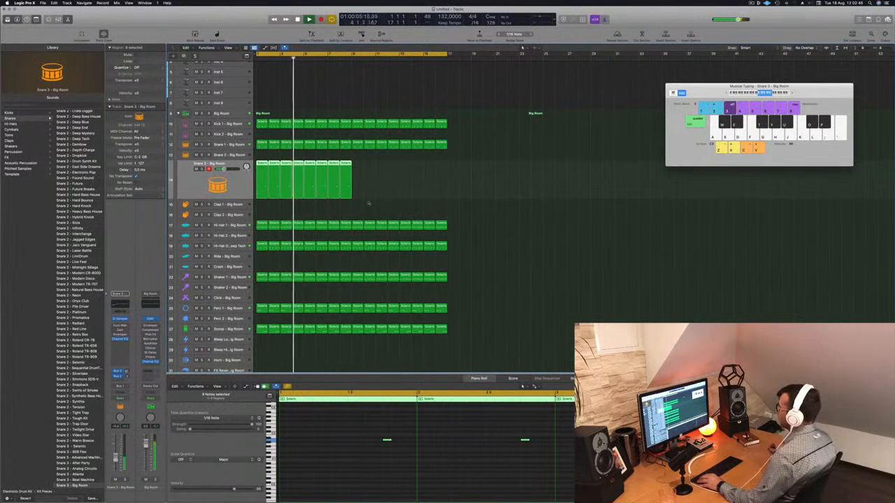
left_click_drag(261, 172, 357, 172)
scroll(349, 189, "up", 3)
key("Return")
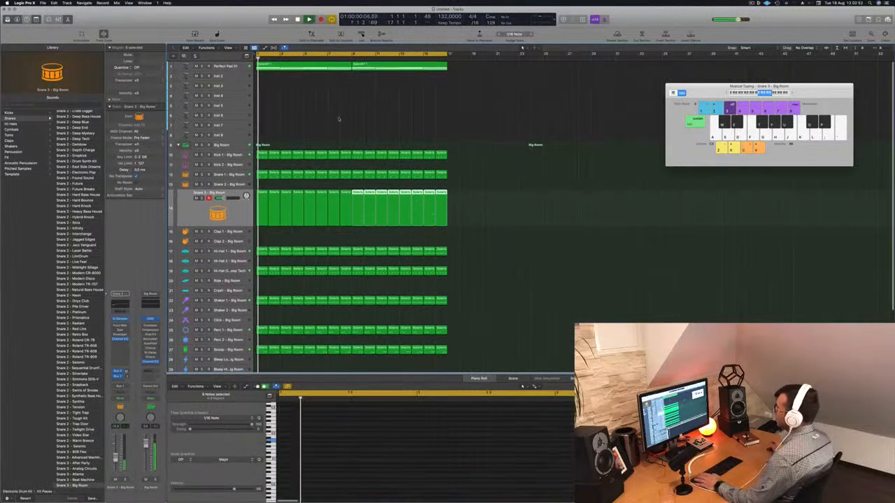
- Copy the first Snare 1 region onto the Clap 1 track and reduce it to one hit near the middle of the bar
scroll(350, 210, "down", 1)
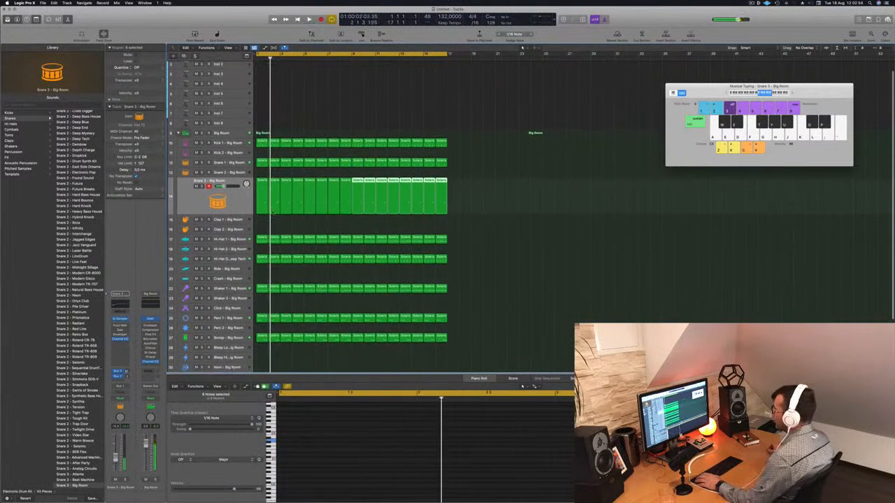
left_click(262, 163)
left_click_drag(263, 162, 262, 219)
left_click_drag(351, 444, 409, 453)
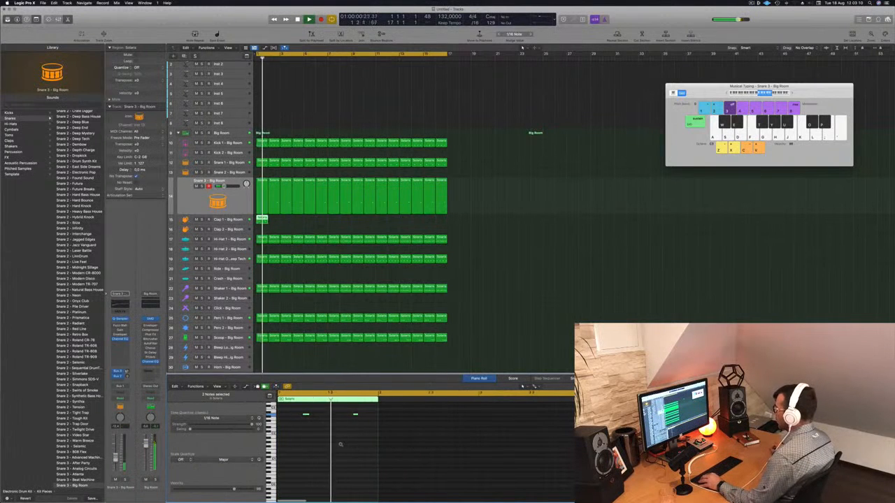
left_click_drag(307, 416, 282, 416)
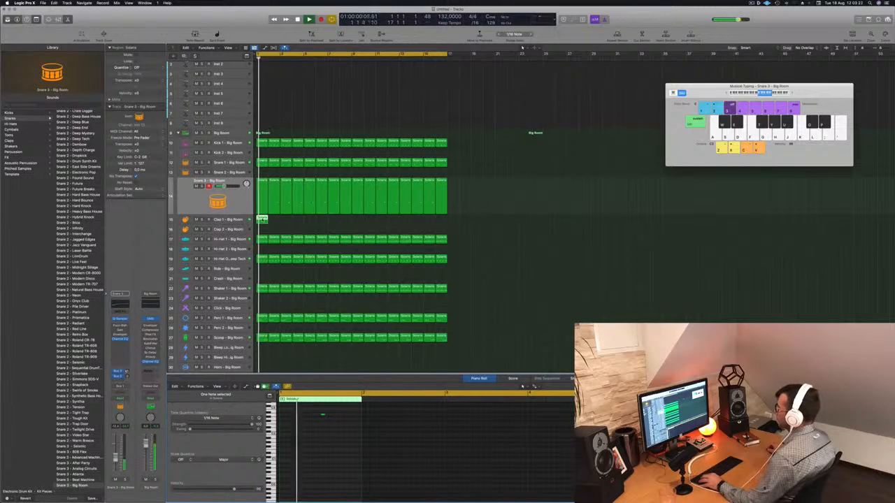
- Duplicate the Clap 1 region across bars 1 to 16 and play the Clap 1 track from the start
left_click_drag(262, 220, 361, 223)
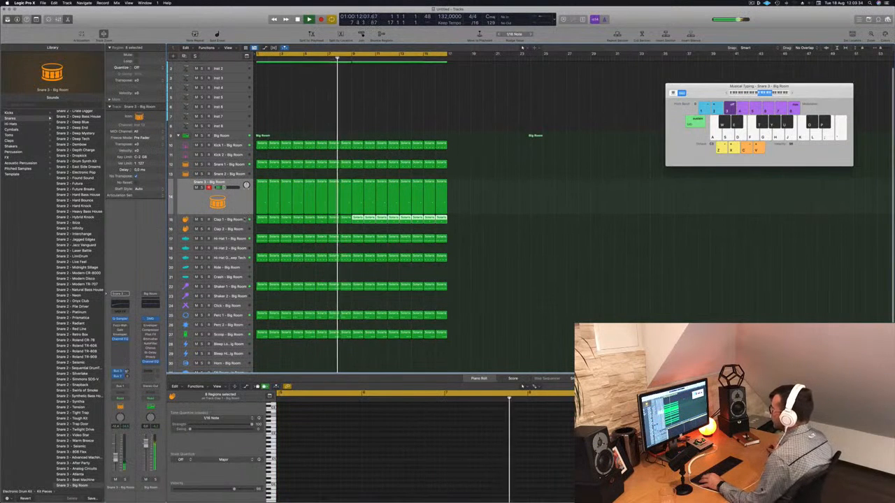
left_click(245, 219)
key("Return")
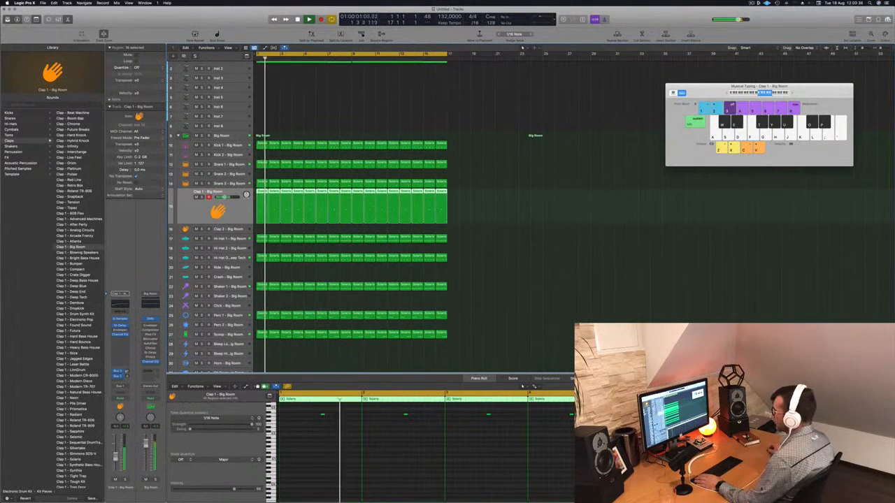
- Copy the first Perfect Pad 01 region onto the Inst 2 track and delete its upper chord notes, keeping only the four lowest notes
scroll(327, 260, "up", 1)
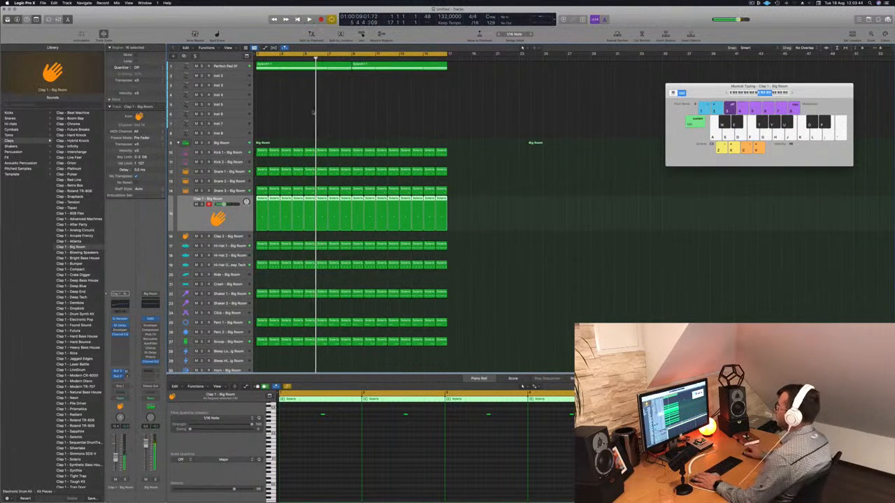
left_click(288, 65)
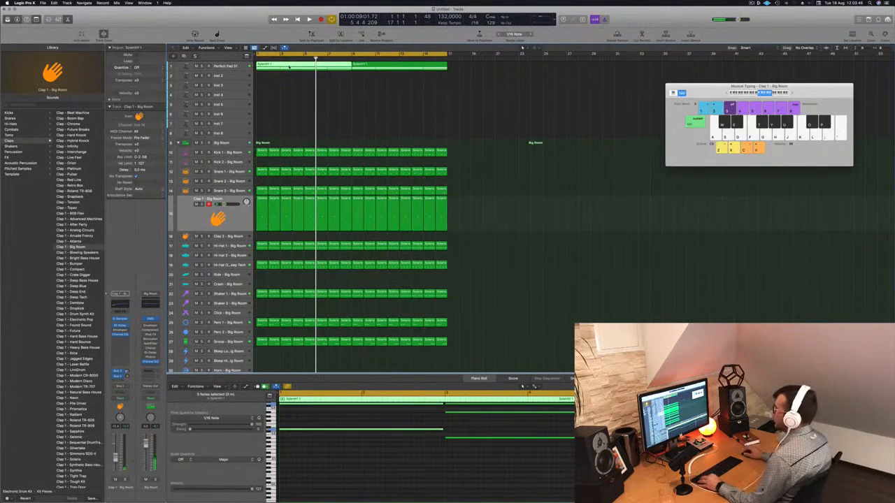
left_click_drag(287, 73, 288, 77)
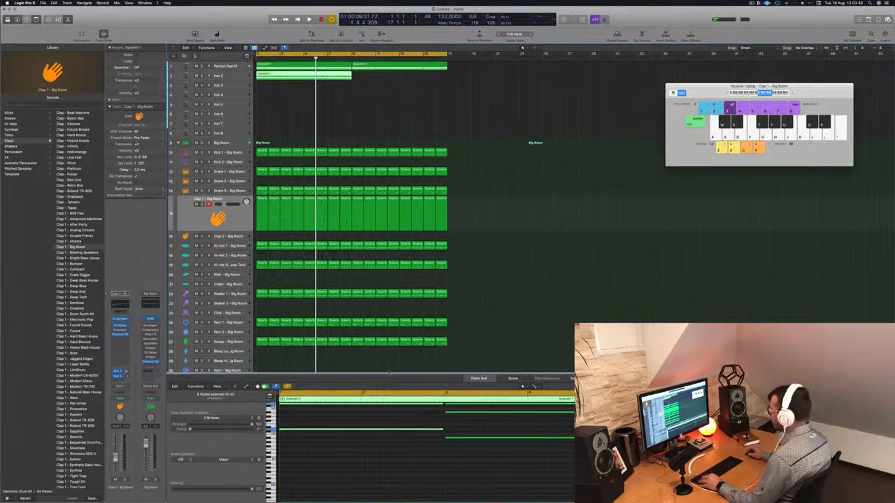
scroll(440, 407, "down", 5)
scroll(361, 464, "up", 5)
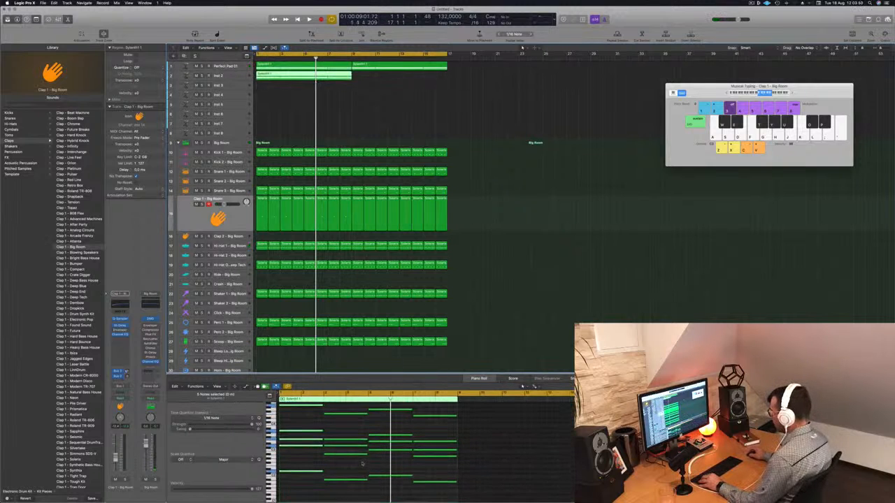
left_click_drag(301, 421, 428, 491)
key("Delete")
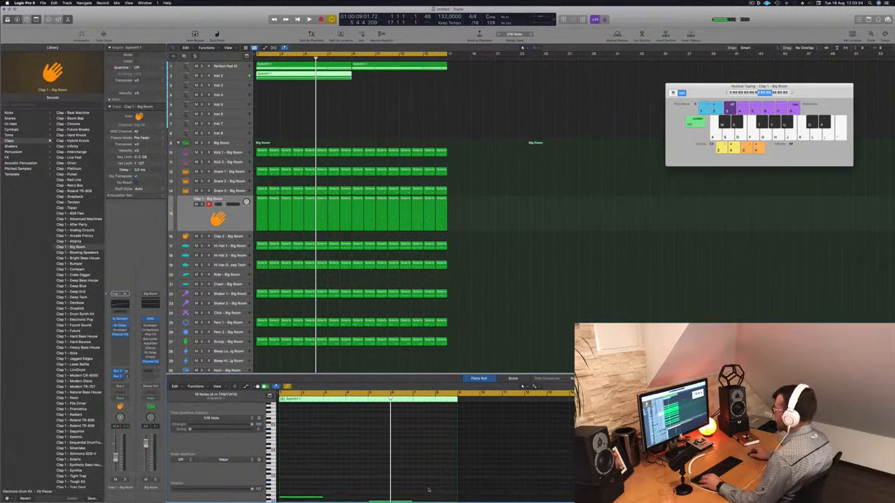
- Shorten the four remaining Inst 2 notes to brief hits and select the Inst 2 track while the arrangement plays
scroll(364, 464, "down", 5)
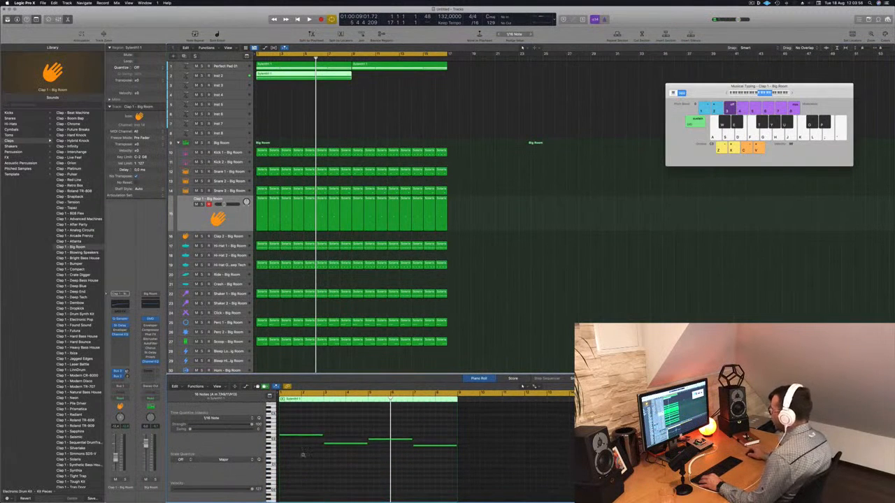
scroll(340, 461, "up", 3)
scroll(349, 461, "left", 5)
left_click_drag(316, 420, 480, 448)
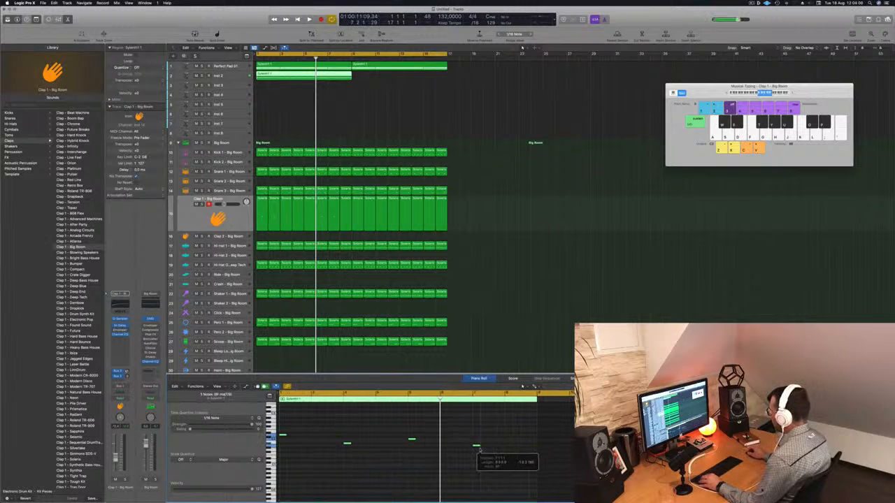
key("space")
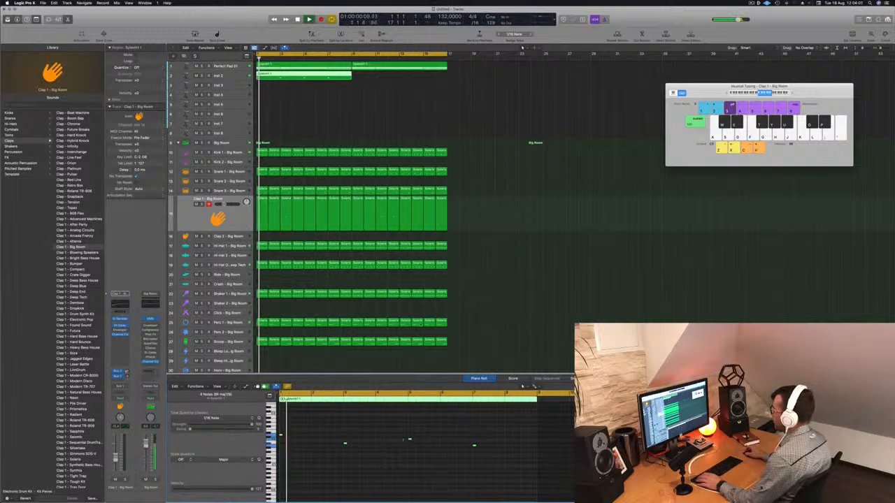
left_click(268, 75)
key("super+Right")
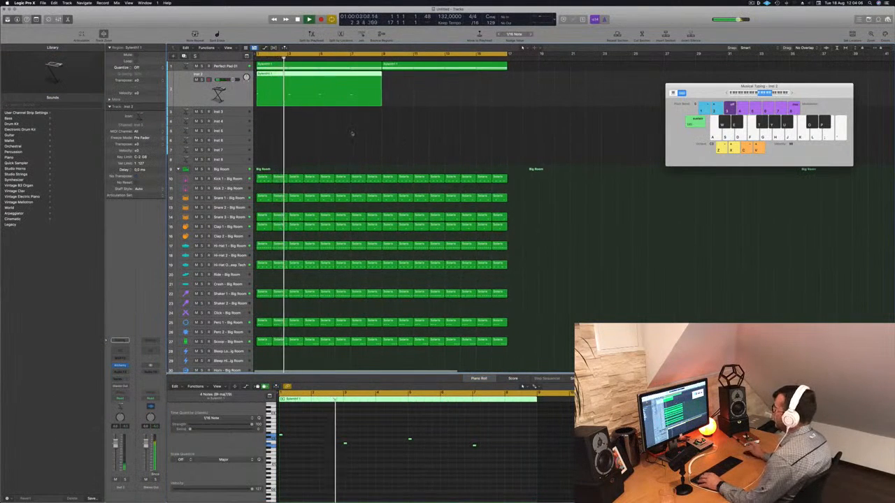
- Copy the four short Inst 2 notes slightly later so each chord root has two hits, and play the result from the start
key("space")
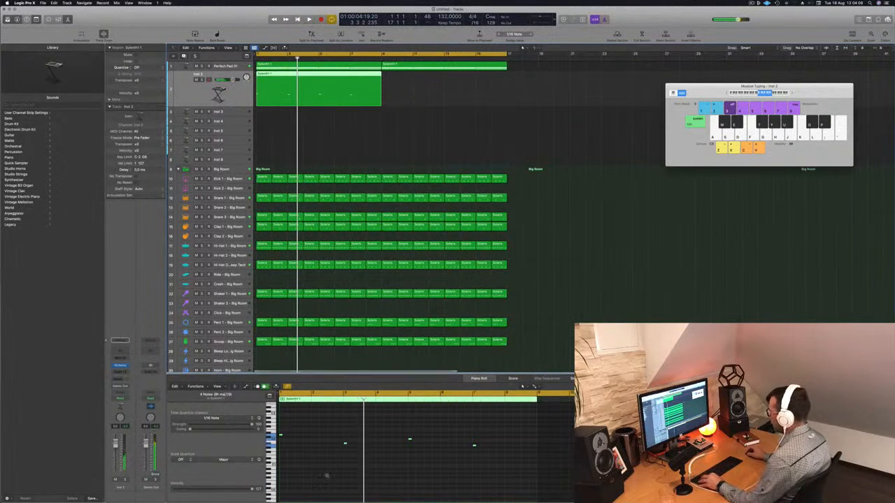
key("Return")
key("space")
left_click(290, 436)
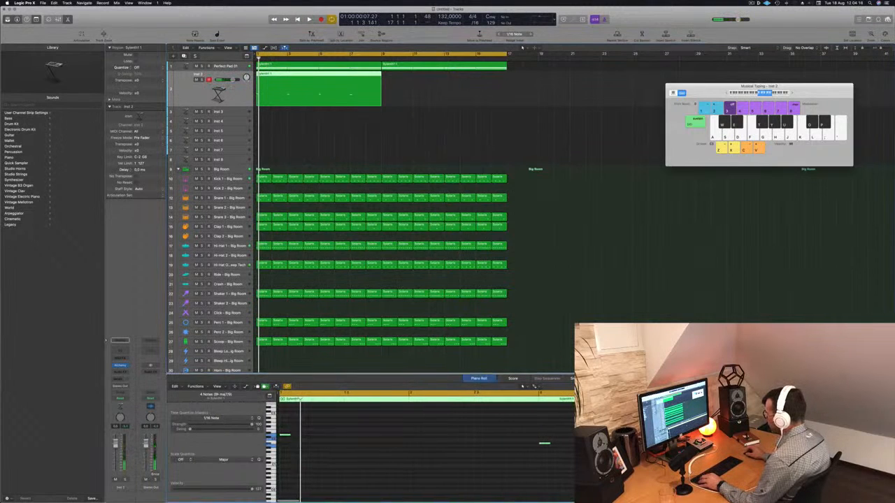
left_click_drag(288, 437, 302, 441)
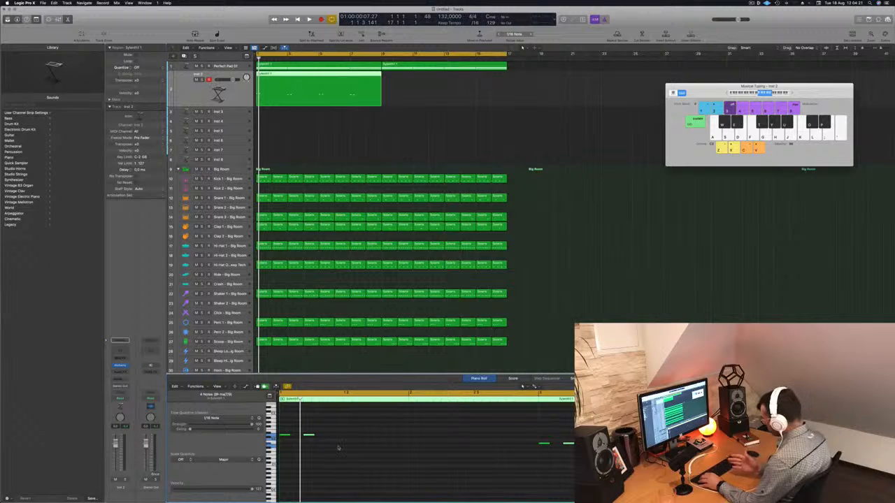
key("space")
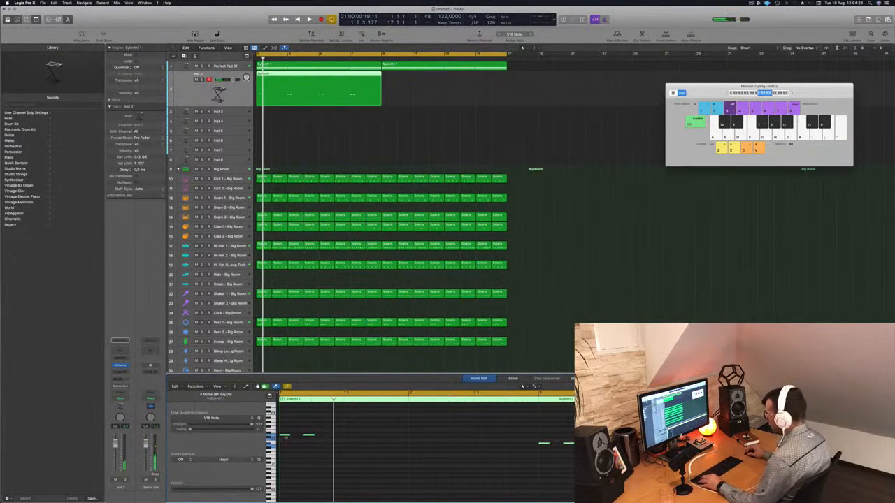
- Copy the note pairs twice more along each chord root, spacing the second pair slightly later, to get six hits per chord
left_click_drag(291, 440, 334, 438)
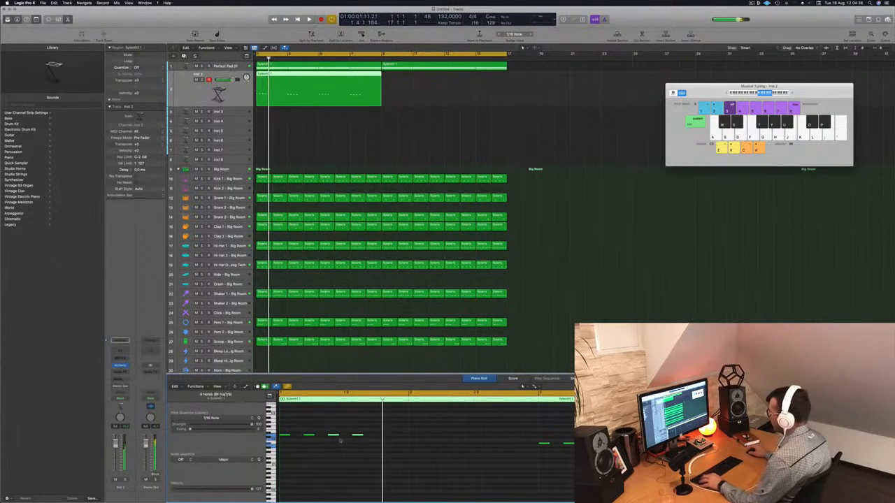
left_click_drag(334, 437, 340, 439)
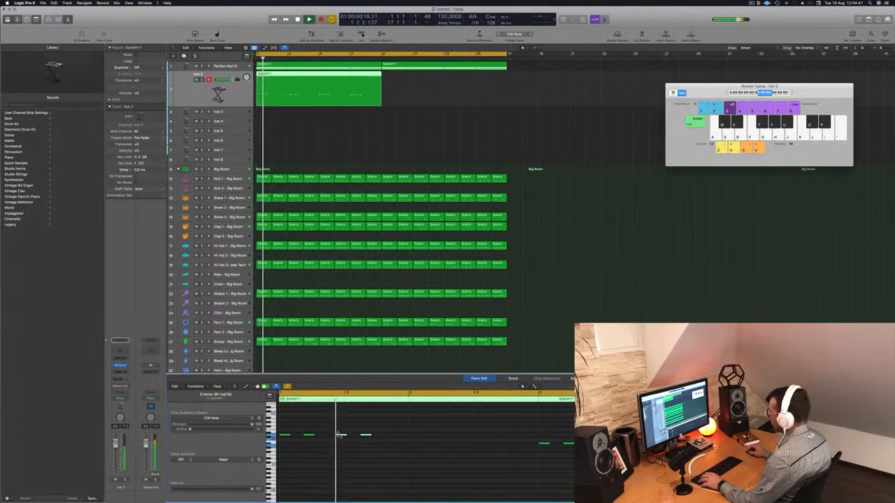
key("space")
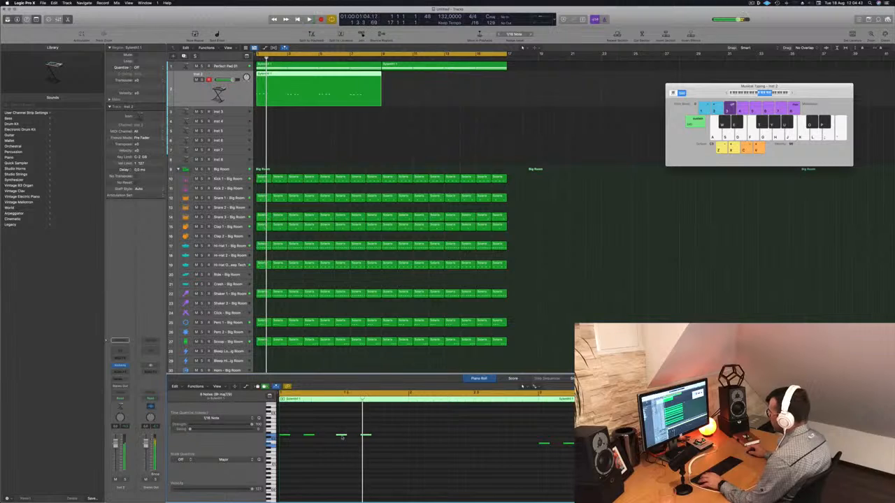
left_click_drag(341, 435, 351, 439)
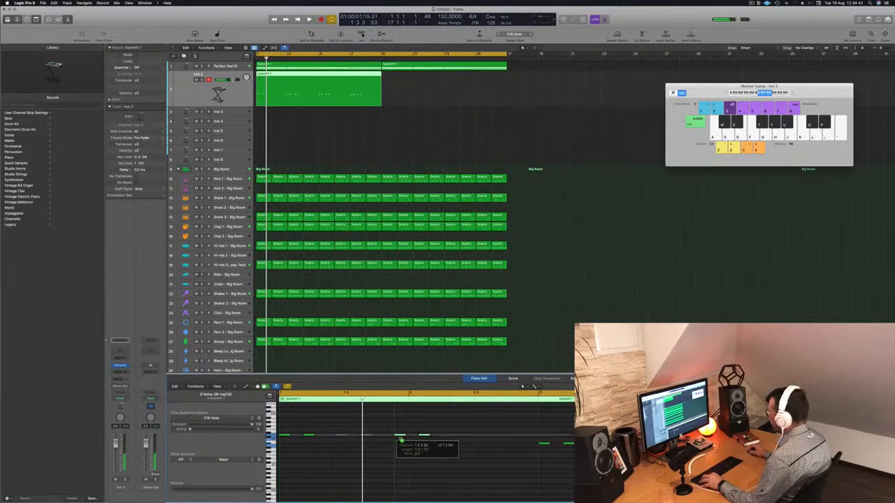
key("space")
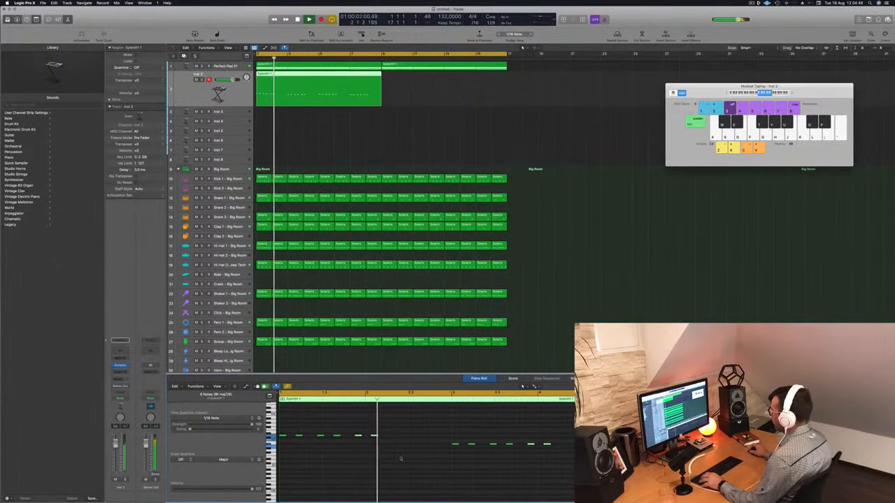
- Nudge the third note pairs earlier and reduce each chord root to five evenly spaced hits while replaying the pattern
key("space")
key("space")
key("alt+Left")
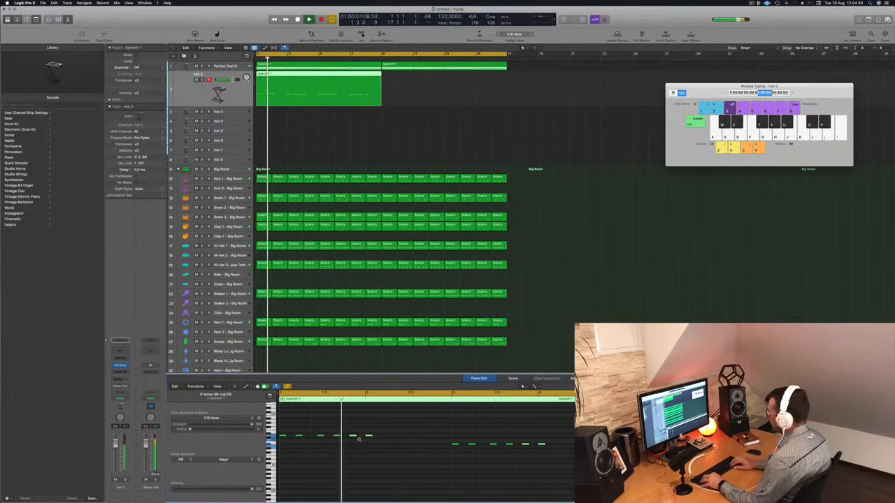
key("space")
key("space")
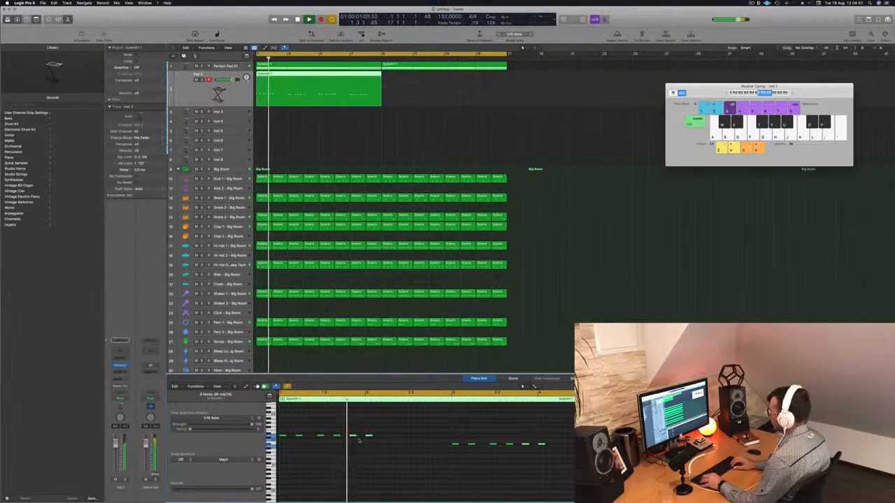
key("space")
key("space")
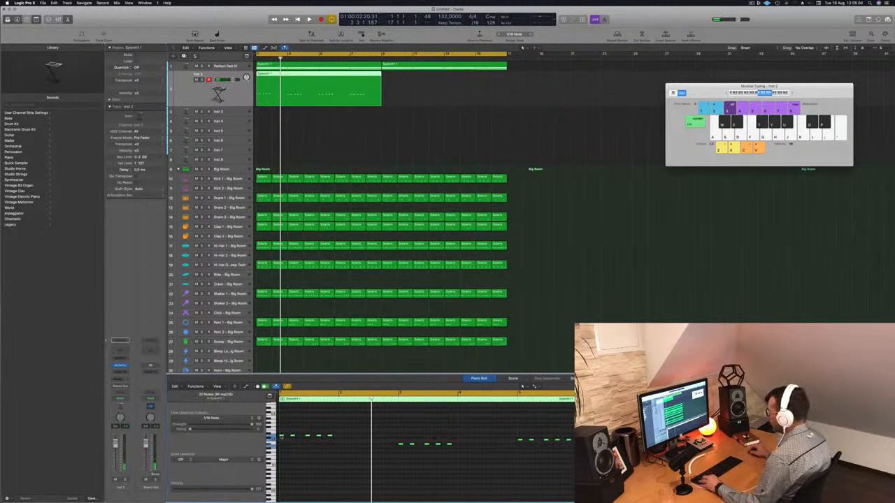
- Repeat the five-hit pattern in the second half of each chord and copy the Inst 2 region to bars 9 to 16
left_click_drag(283, 437, 318, 440)
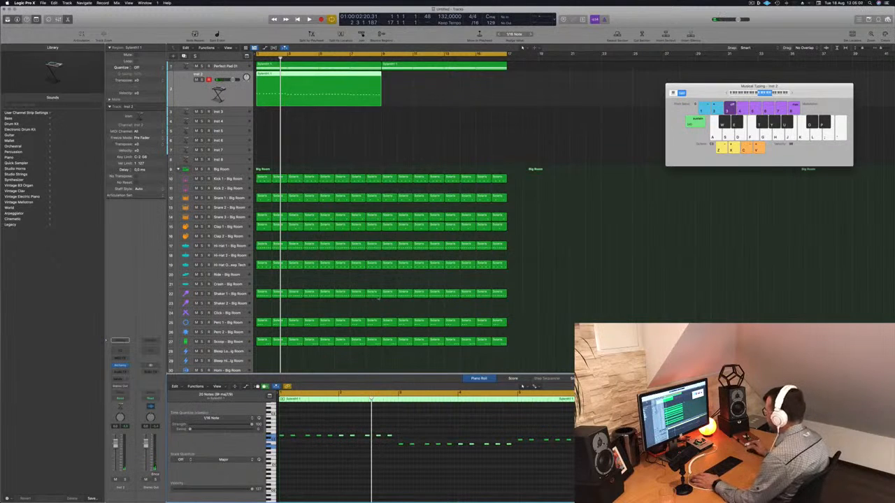
key("space")
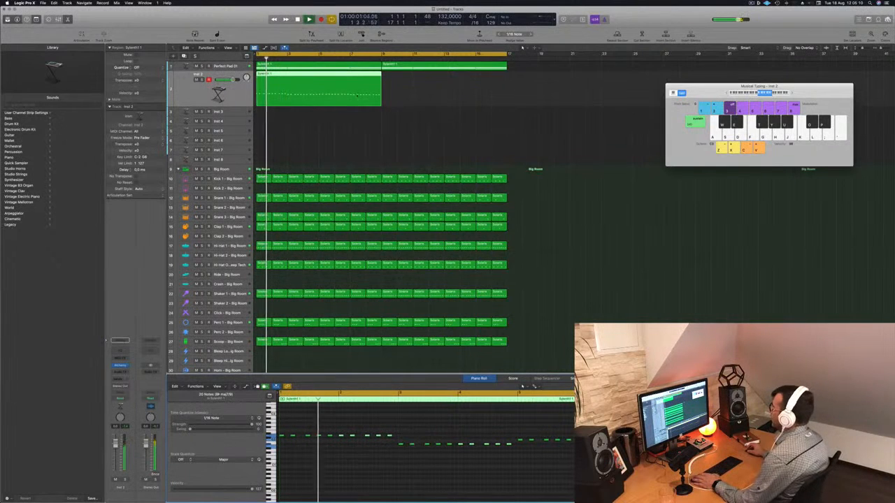
left_click_drag(293, 74, 419, 83)
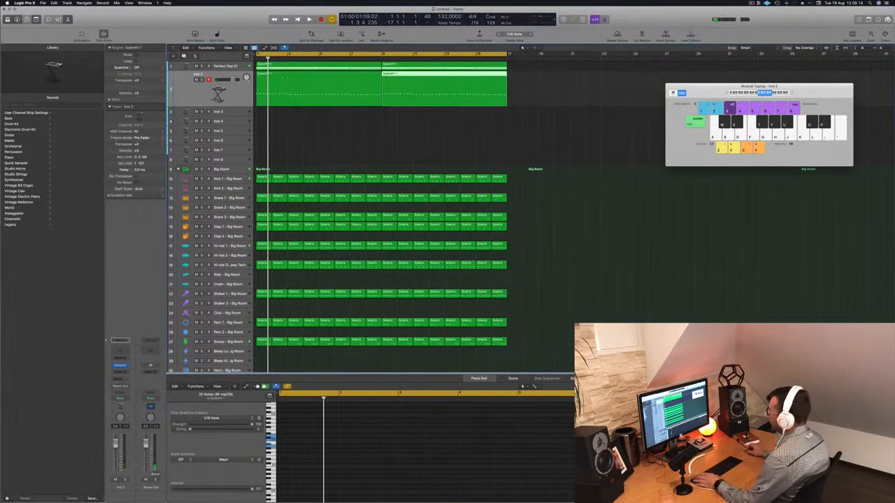
key("space")
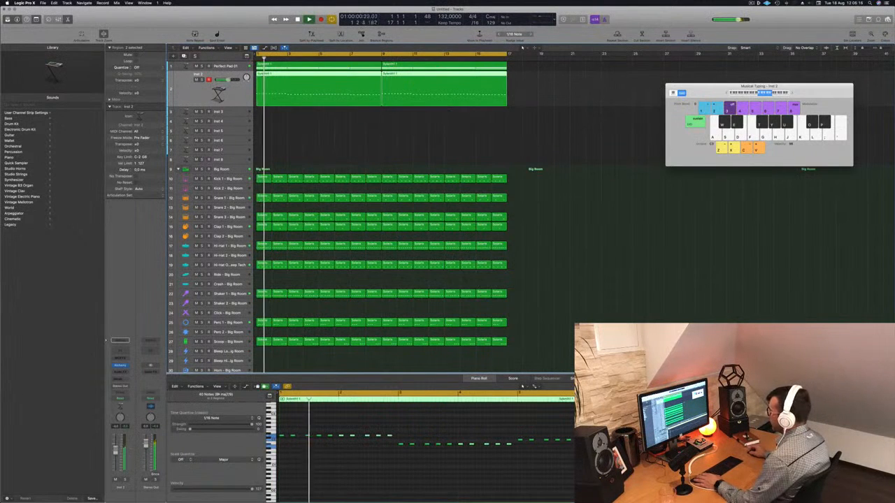
- Open the Alchemy instrument on Inst 2, limit its presets to the Bass category and load 70s Classic Synth Bass
key("v")
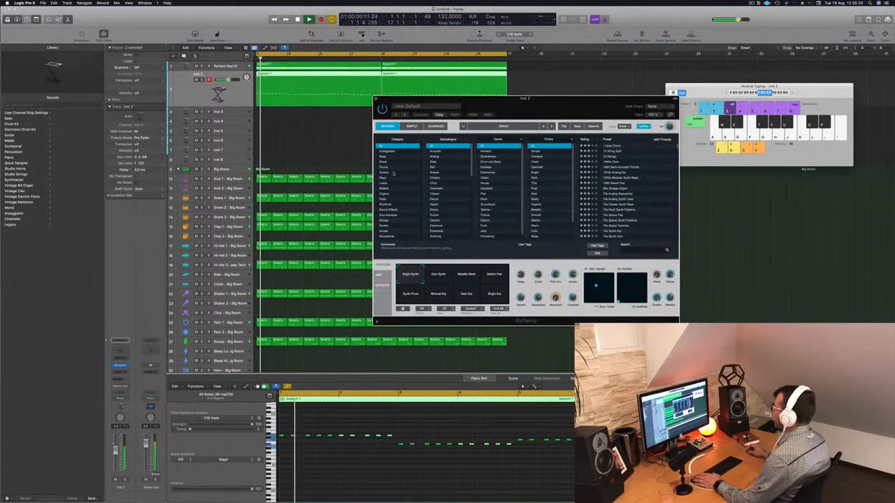
left_click(389, 158)
left_click_drag(593, 107, 503, 117)
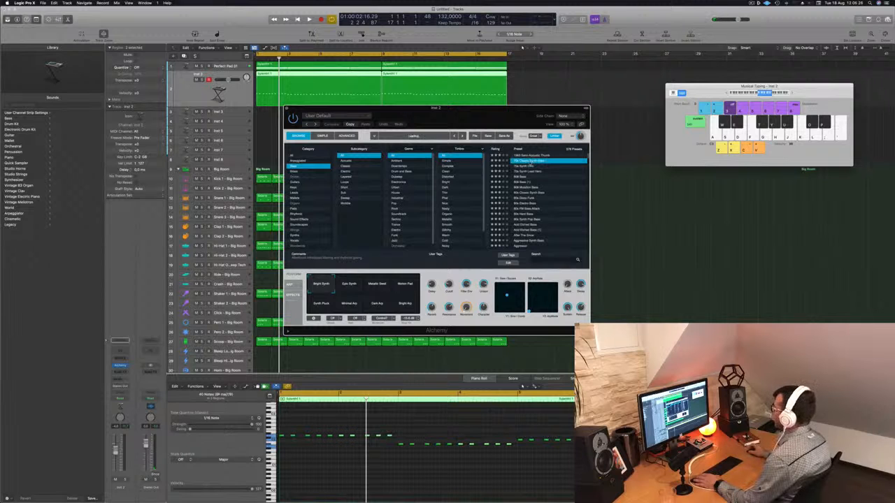
left_click_drag(497, 107, 581, 108)
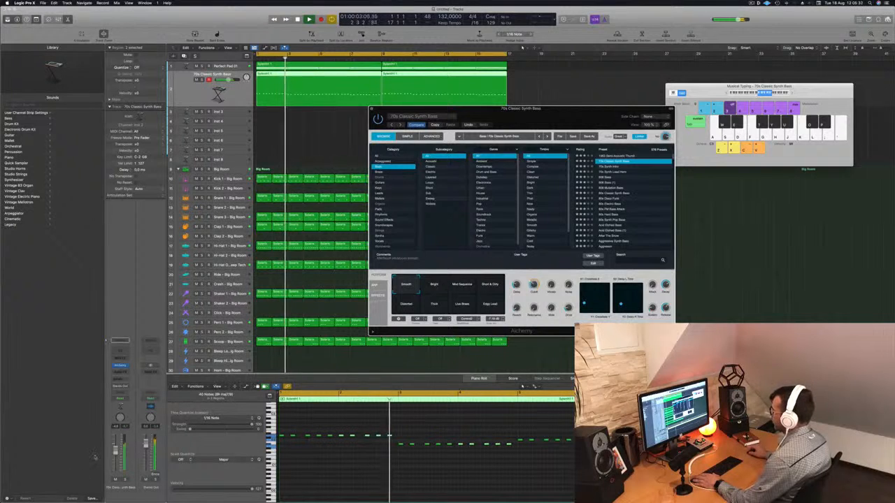
- Audition the 70s Synth Intro and 808 Bass presets against the looping arrangement
left_click(612, 166)
left_click(613, 171)
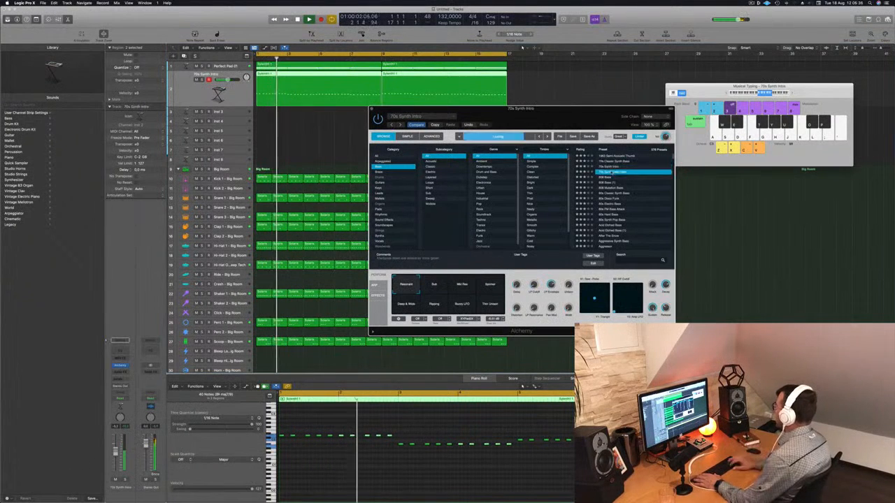
key("Return")
key("Down")
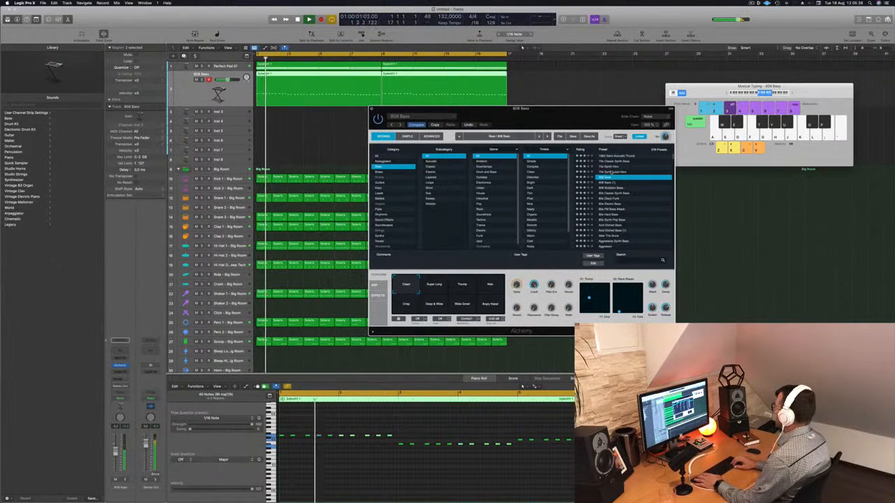
key("Down")
- Audition the bass presets from Bouncing Bass and Bouncing Echoes through Brassy Octave Bass
scroll(631, 206, "down", 5)
scroll(632, 206, "down", 5)
left_click(615, 204)
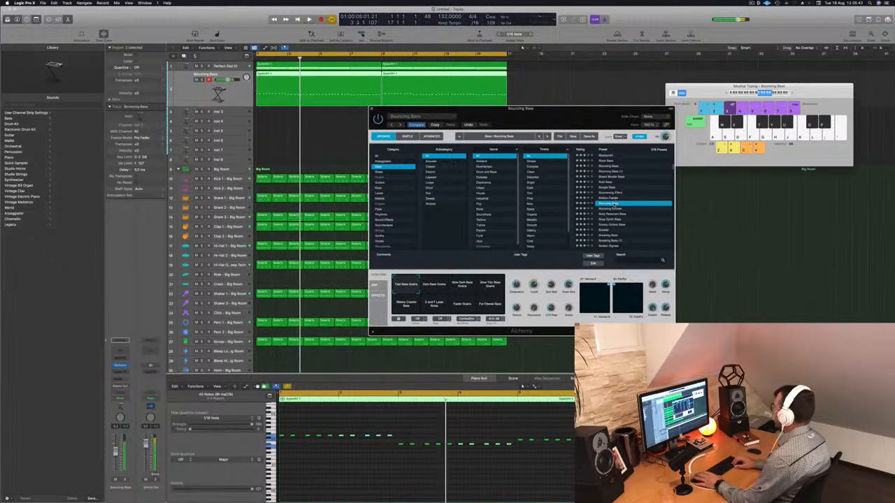
key("Down")
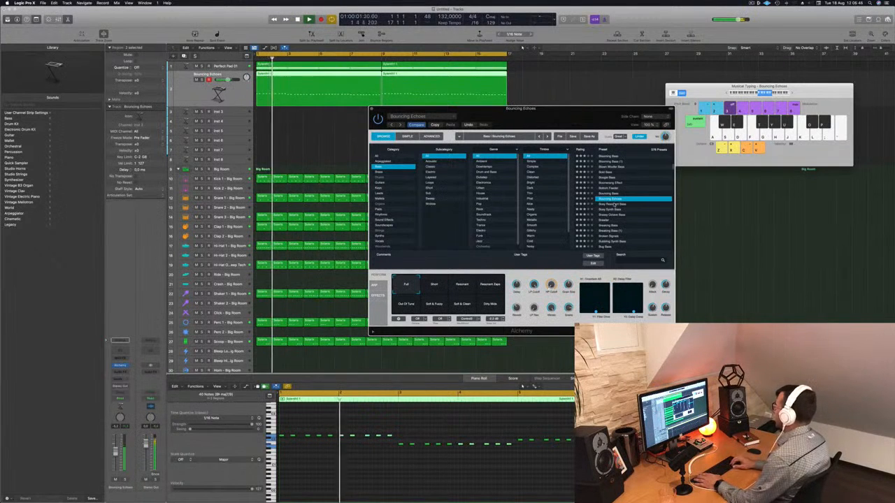
key("Down")
key("Down")
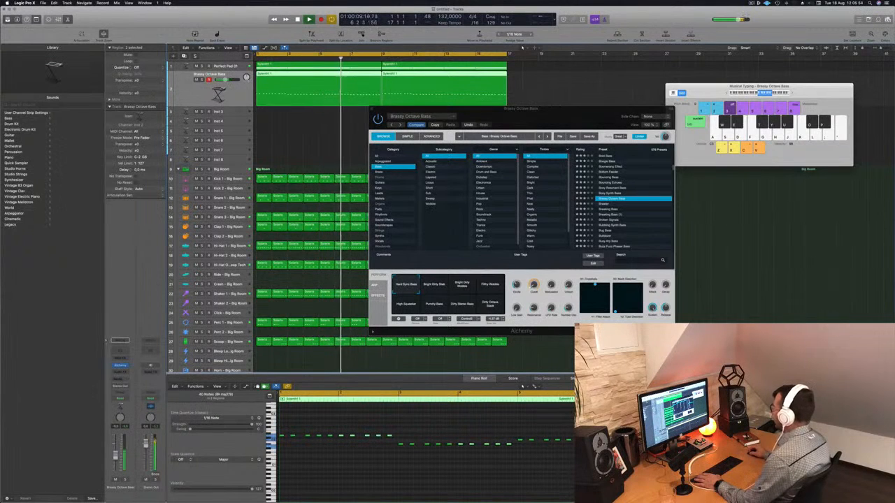
- Audition the presets from Breaking Bass through Broken Signals, Bug Bass and Busy Arp Bass to Buzz Fuzz Phaser Bass
left_click(610, 209)
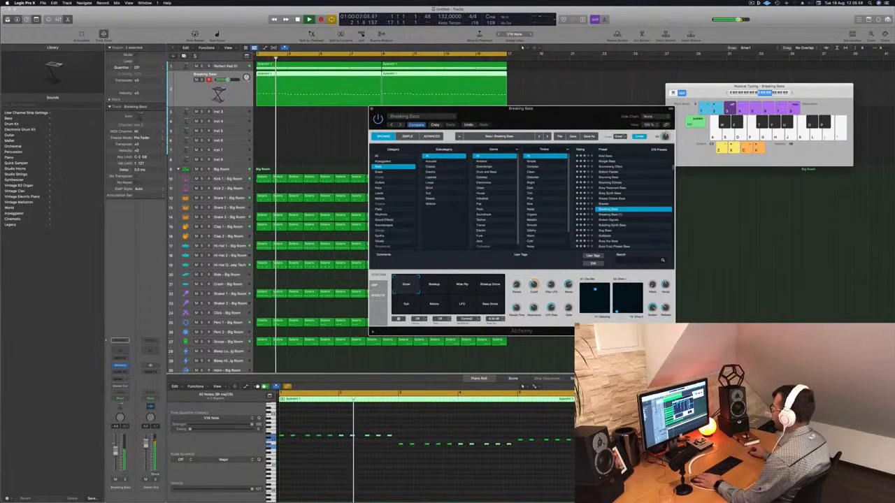
left_click(602, 215)
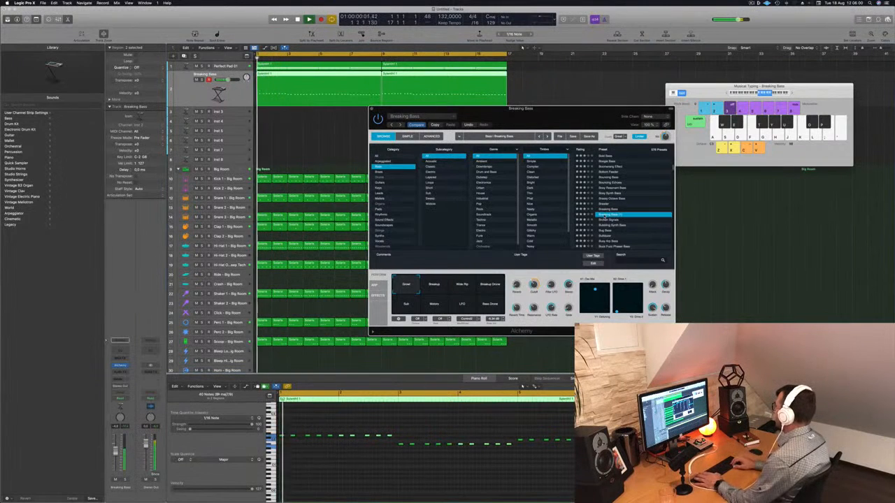
key("Down")
key("Down")
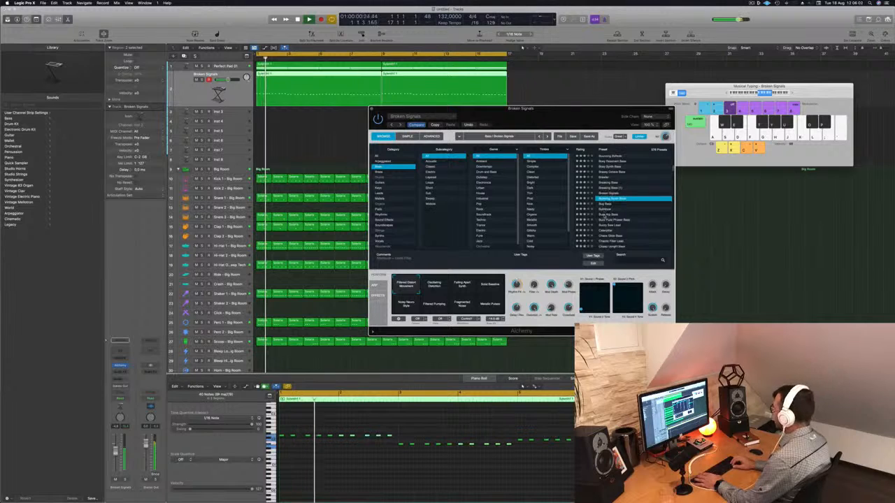
key("Down")
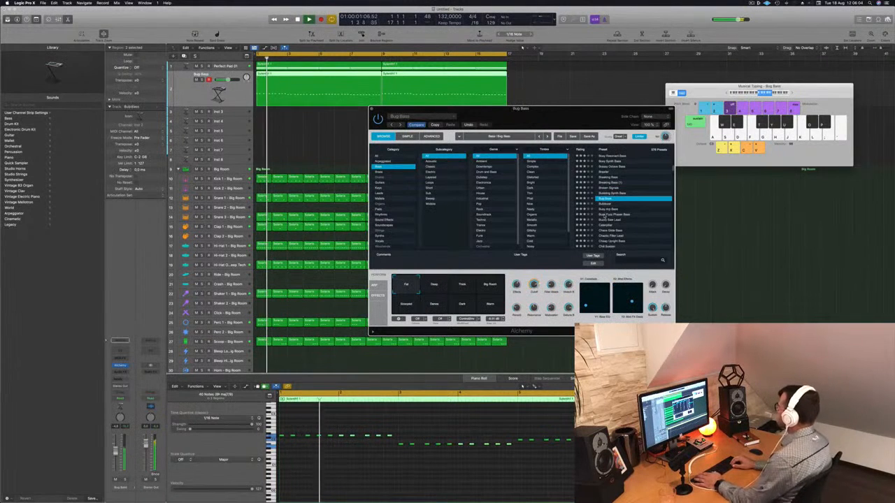
key("Down")
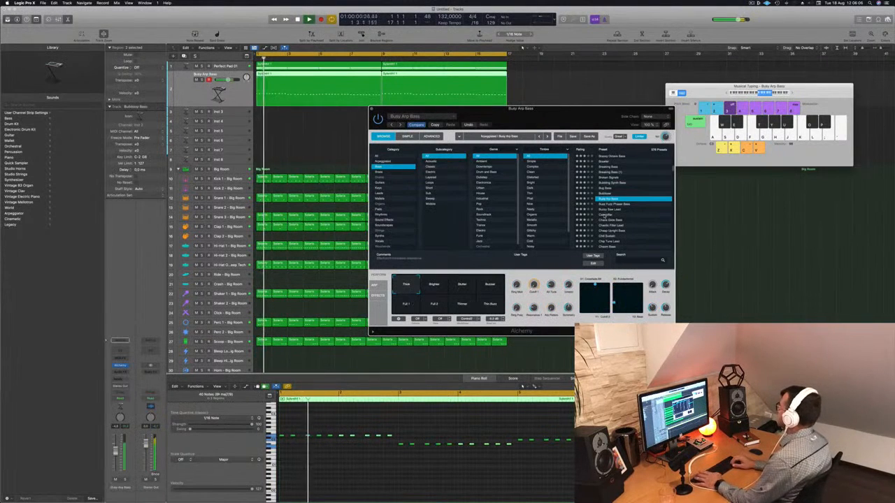
key("Down")
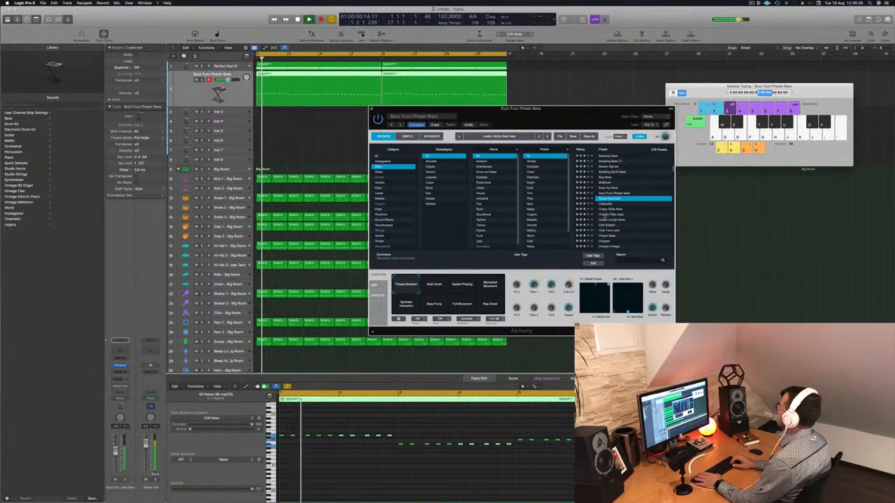
- Step through Chaotic Filter Lead, Cheap Upright Bass and Chopper, and load the Classic Acid Patterns preset
key("Down")
key("Down")
key("Down")
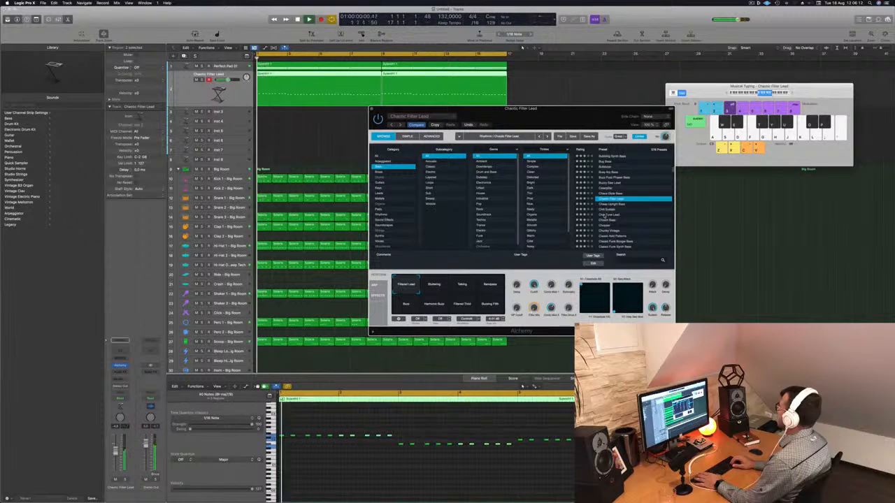
key("Down")
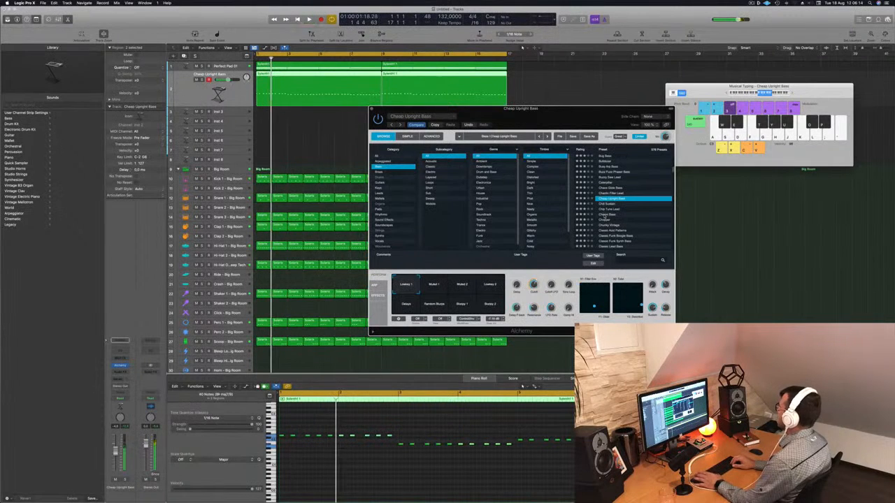
left_click(604, 215)
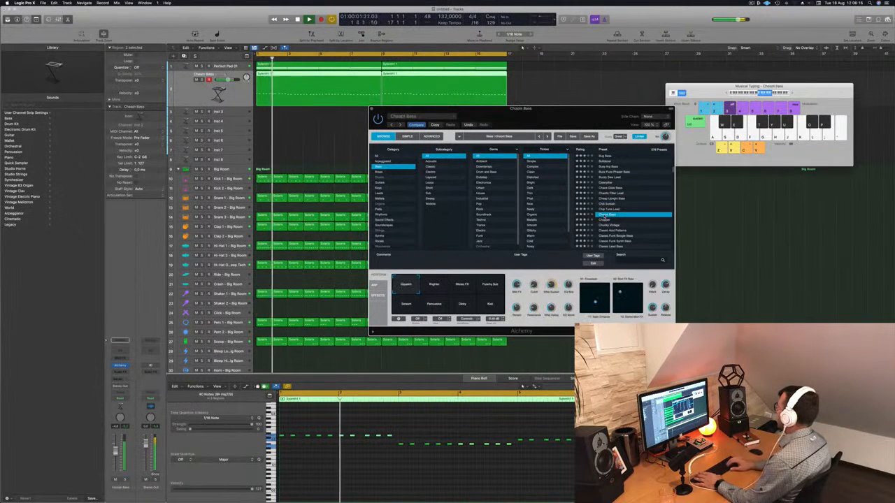
key("Down")
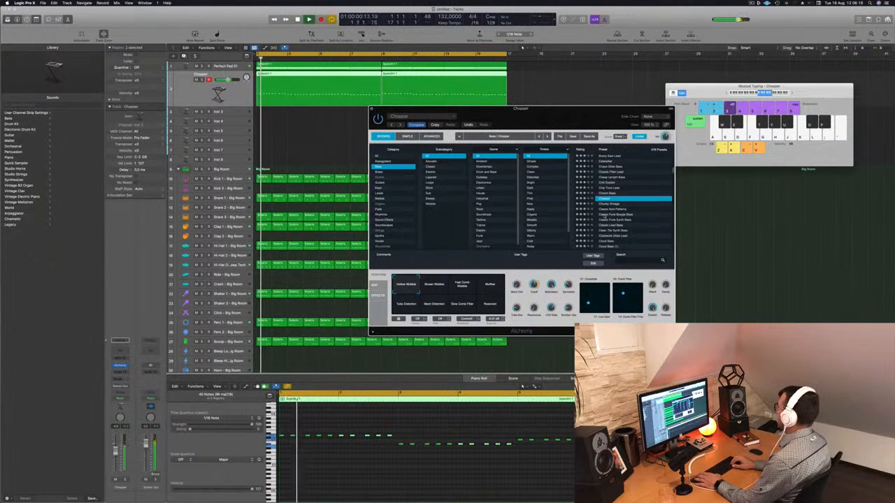
key("Down")
key("Down")
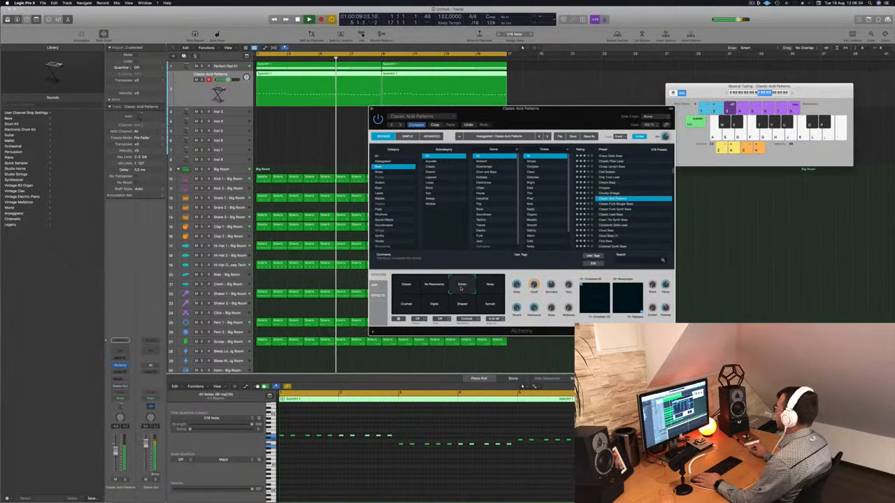
- Duplicate the Classic Acid Patterns track and copy its two bass regions onto the duplicate below
left_click_drag(552, 110, 612, 101)
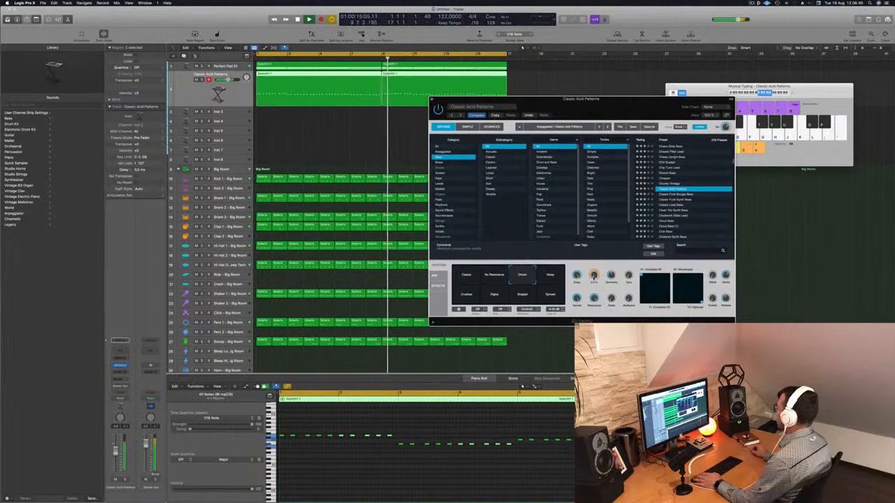
key("Return")
left_click(187, 94)
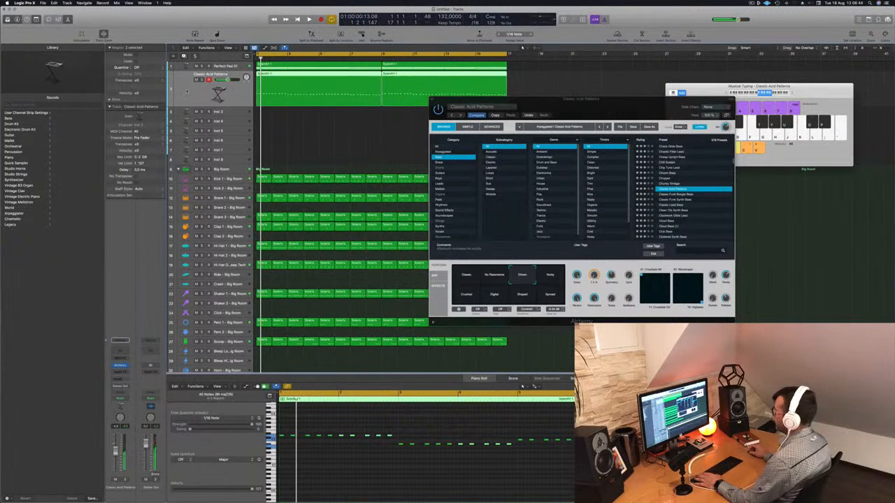
key("super+d")
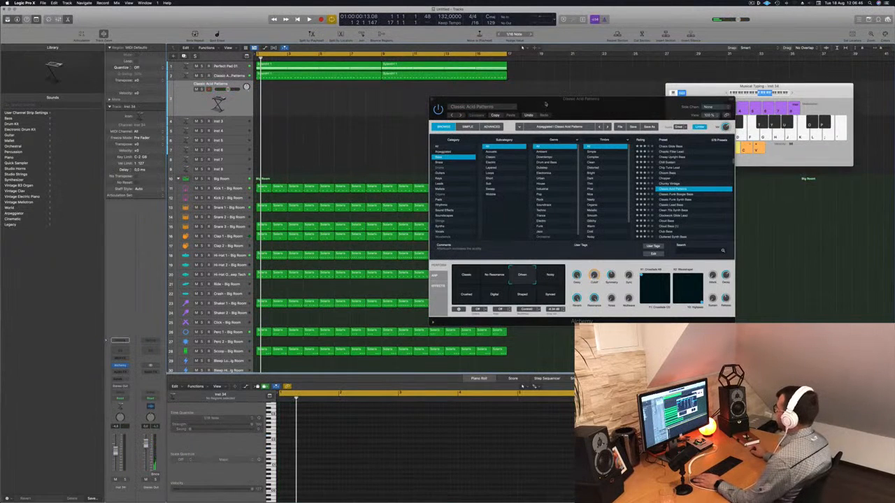
left_click_drag(545, 104, 642, 100)
mouse_move(352, 84)
left_mouse_down()
mouse_move(397, 79)
mouse_move(359, 95)
left_mouse_up()
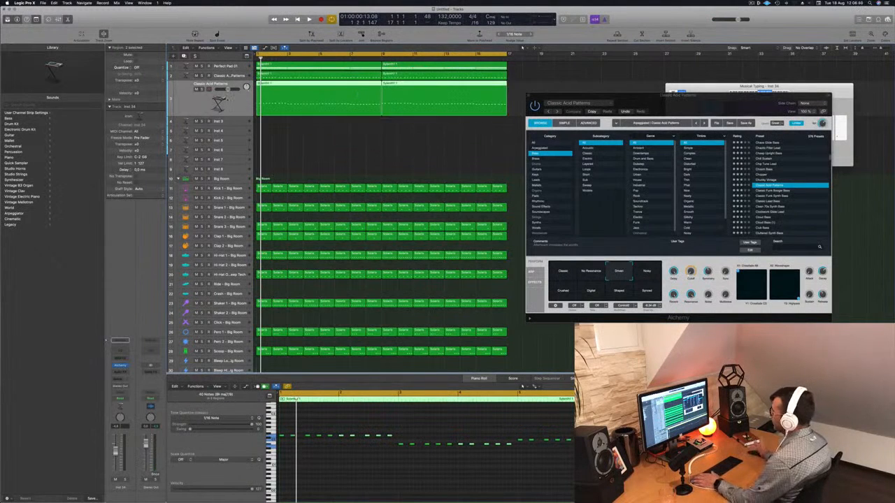
- Open Alchemy on the duplicated bass track and try the Club Bass and Cluttered Synth Bass presets
key("space")
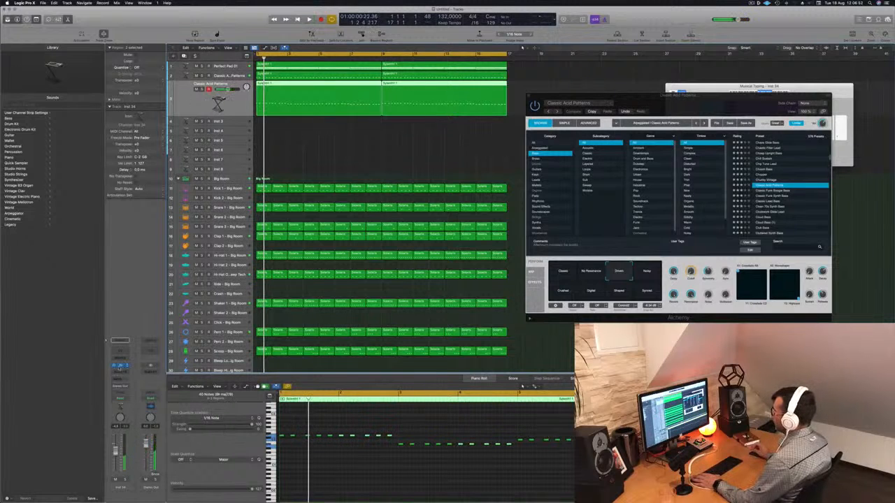
left_click(120, 366)
left_click_drag(459, 90, 551, 116)
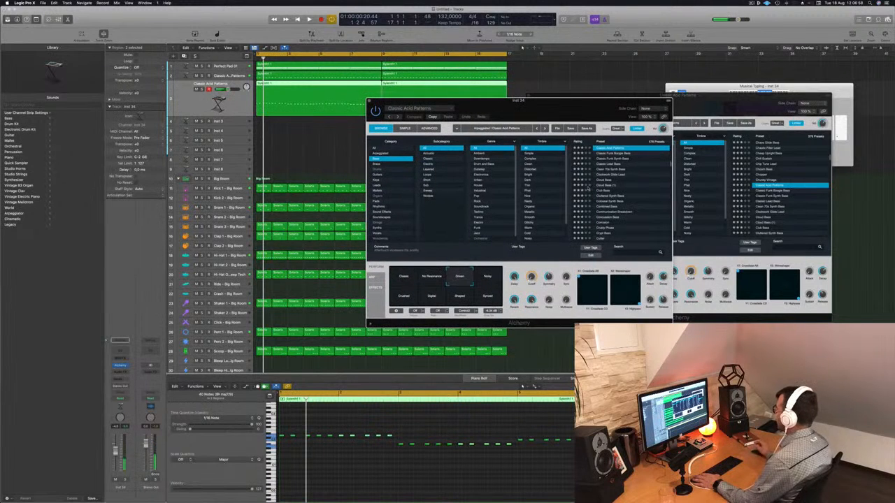
key("space")
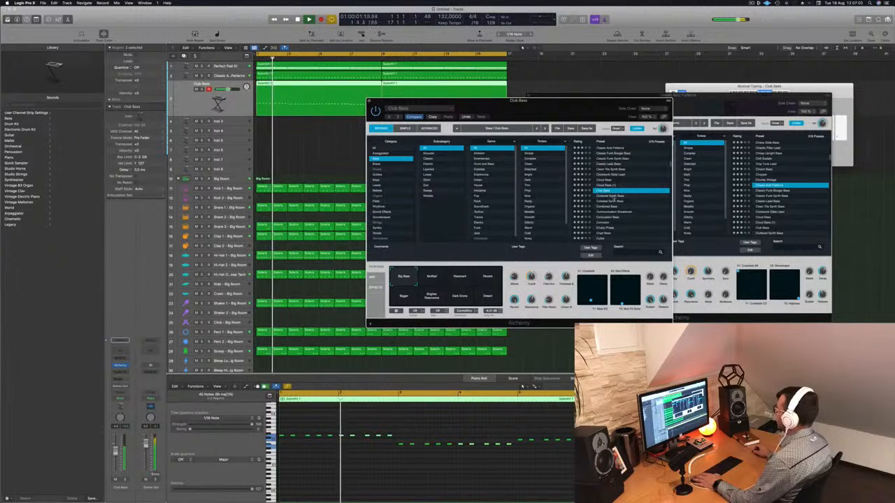
key("Down")
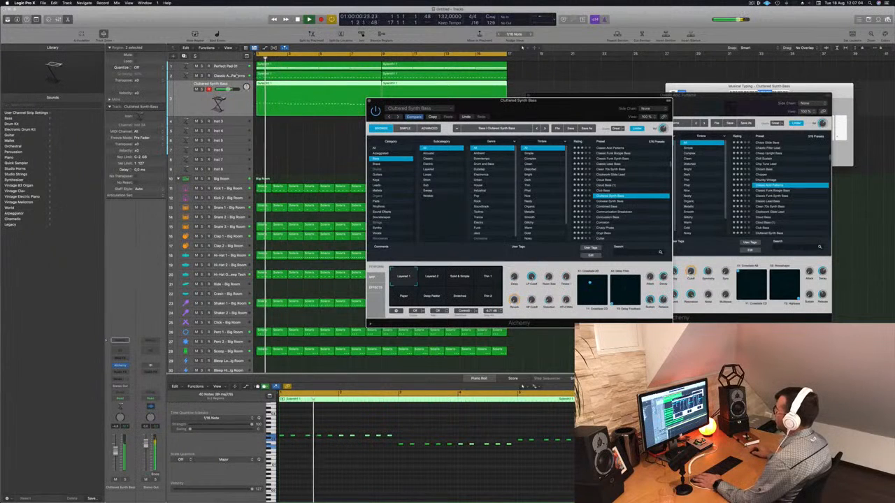
- Mute the original Classic Acid Patterns track and restart playback from the beginning
left_click(242, 75)
key("Return")
key("m")
key("space")
key("space")
left_click_drag(574, 109, 591, 101)
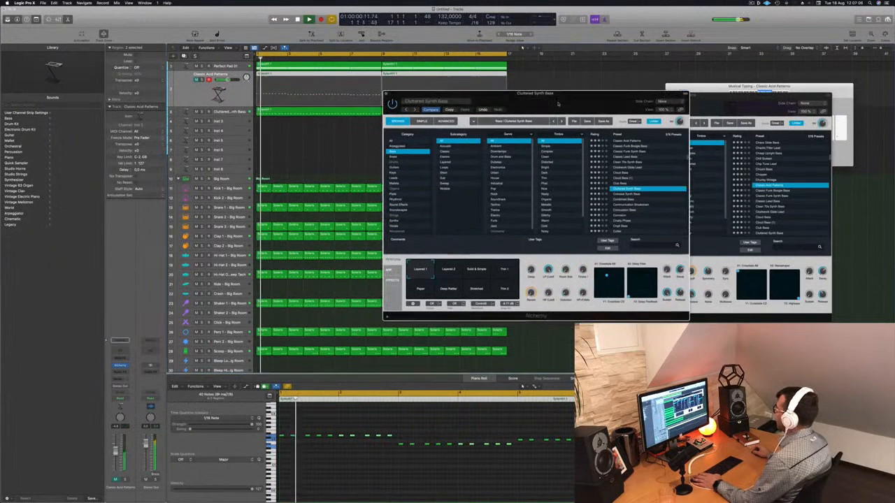
- Audition presets from Concussion Bass through Dark And Deep Bass to Dark Glide Lead on the duplicated bass track
left_click(664, 210)
scroll(664, 199, "down", 1)
scroll(627, 201, "down", 3)
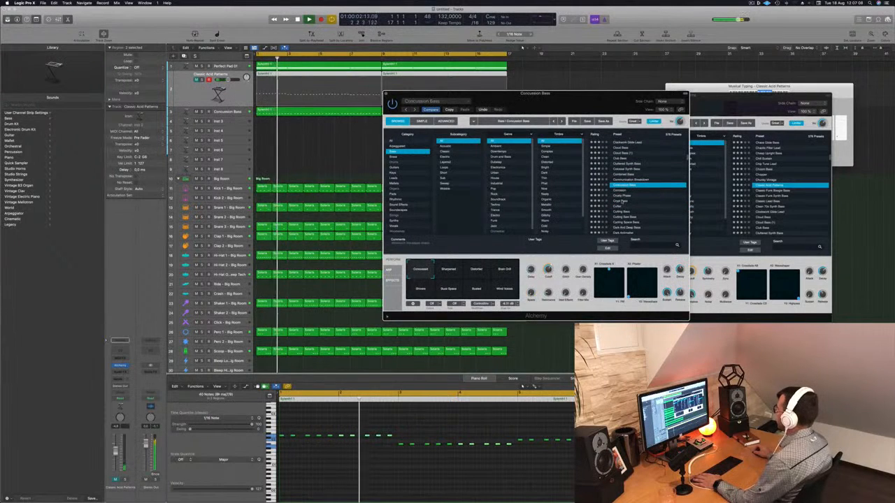
left_click(627, 200)
scroll(628, 201, "down", 5)
left_click(627, 200)
key("Return")
left_click(226, 110)
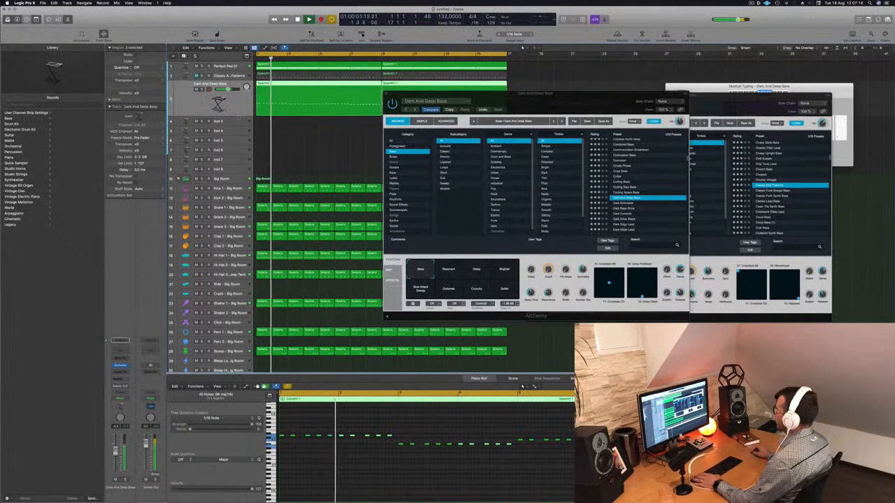
left_click(626, 214)
left_click(628, 214)
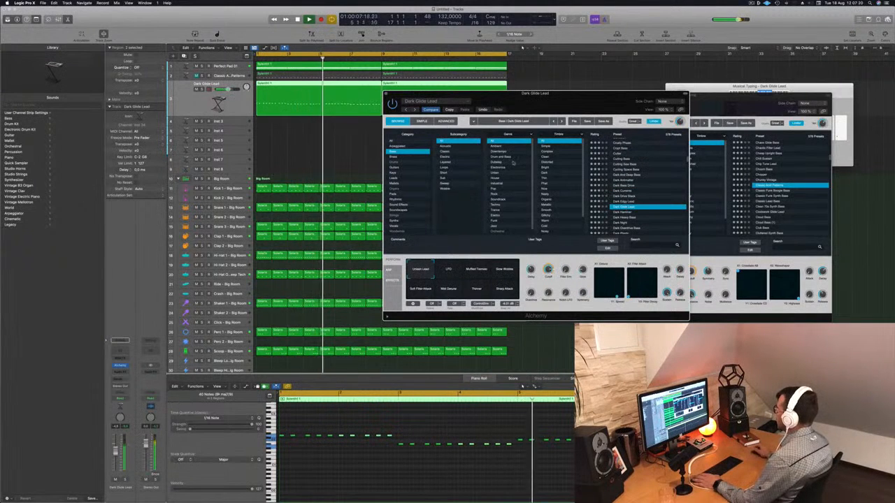
- Filter the Alchemy bass presets by the Trance genre and load Solar Eclipse, followed by Solid Bass
left_click(494, 209)
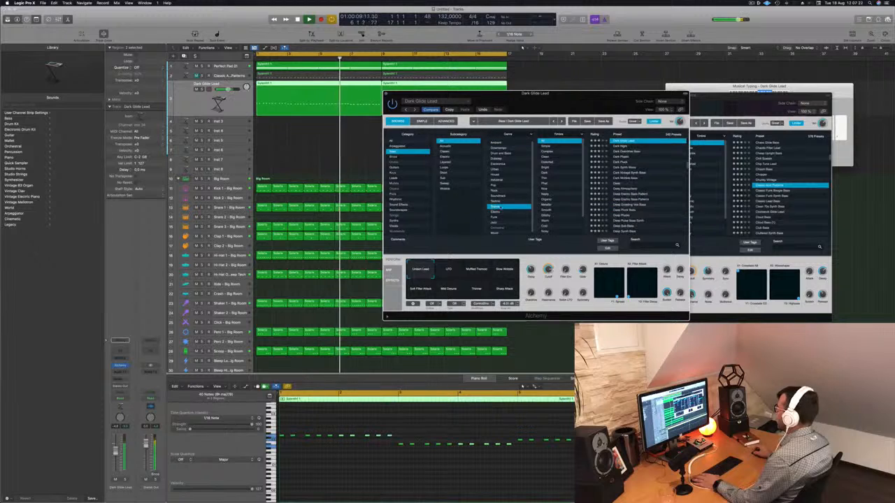
scroll(623, 189, "down", 15)
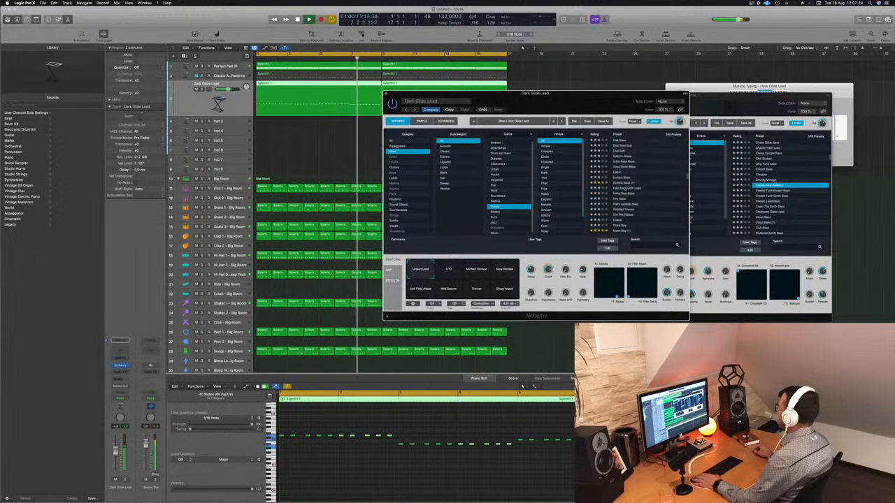
left_click(631, 182)
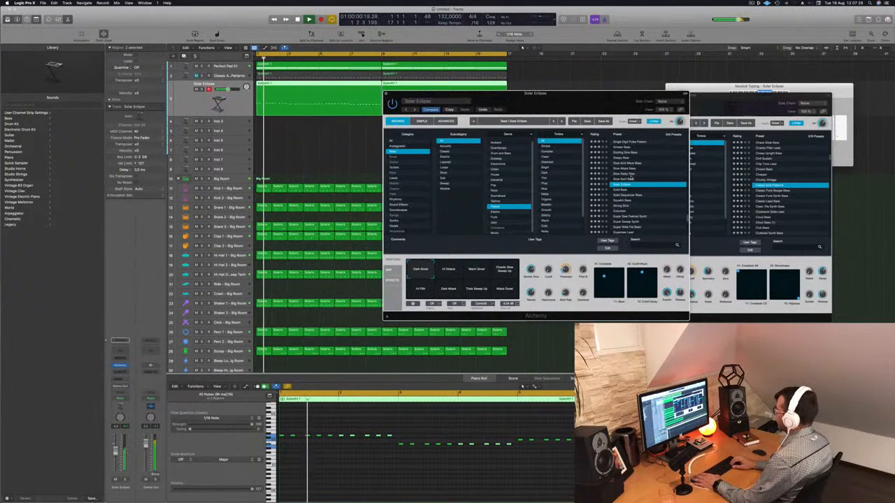
key("Down")
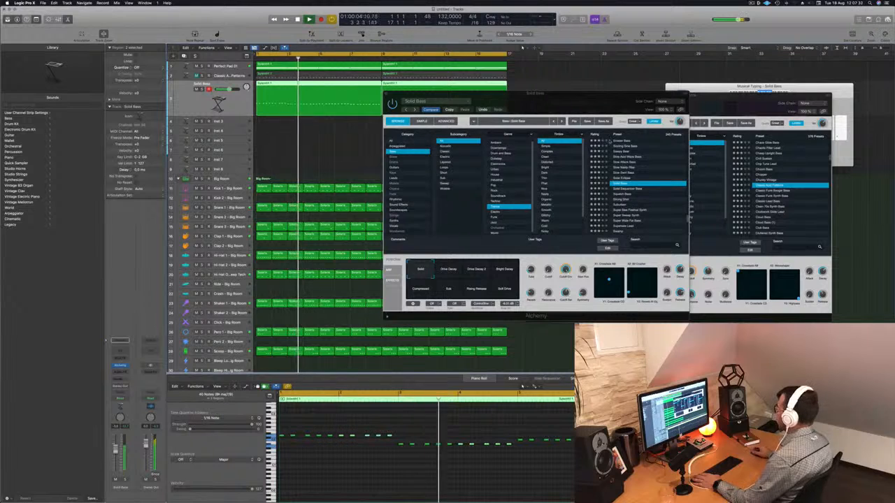
- Audition the Solid Bass performance snapshots from Drive Decay and Bright Decay through Rising Release to Compressed
left_click(448, 270)
left_click(476, 270)
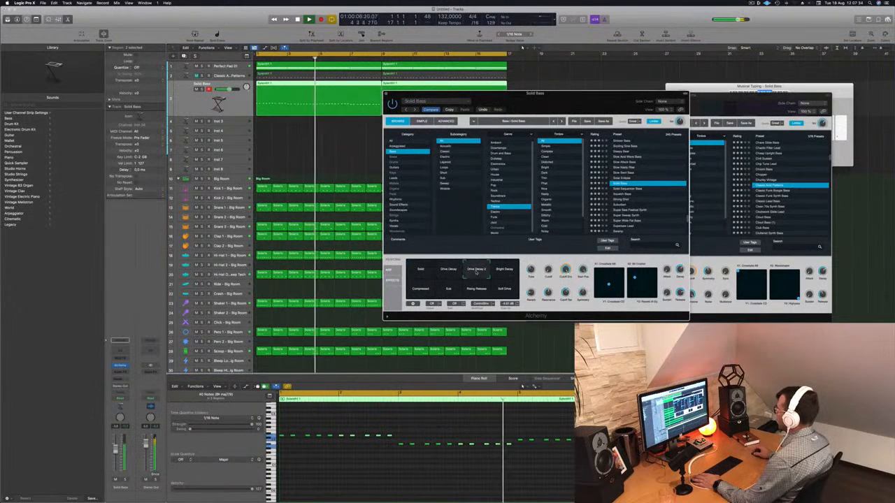
left_click(504, 270)
left_click(504, 290)
left_click(476, 290)
left_click(448, 290)
left_click(419, 291)
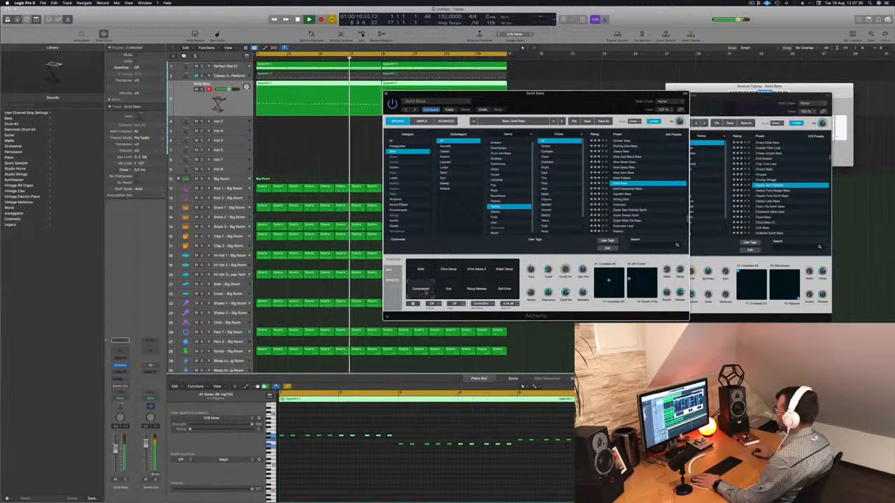
- Audition the Squelch Bass and Suburban presets, restarting playback from the beginning
left_click(622, 205)
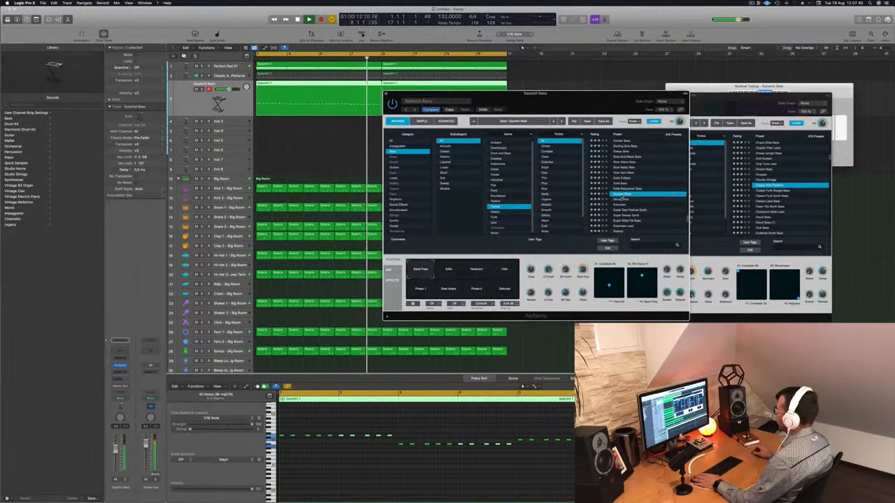
key("Down")
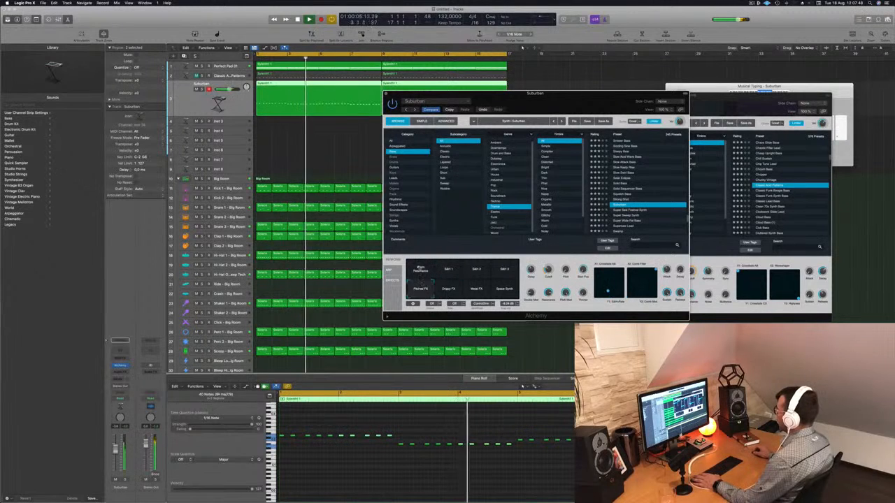
key("Return")
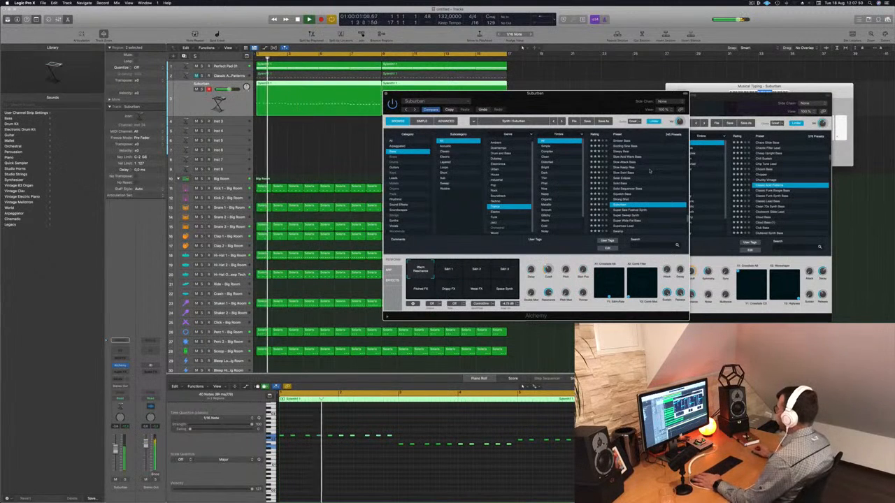
- Audition the Super Saw Festival Synth, Super Sweep Synth, Super Wide Fat Bass and Supersaw Lead presets
left_click(628, 210)
scroll(627, 195, "down", 2)
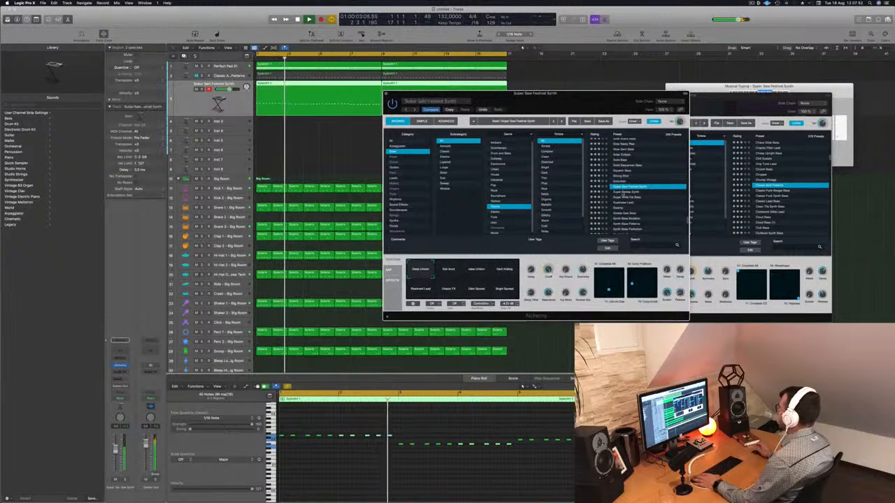
left_click(628, 192)
key("Return")
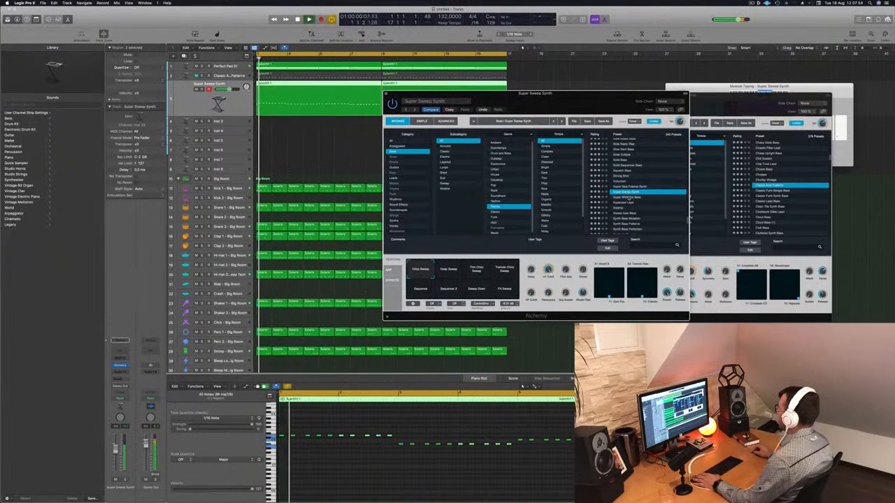
left_click(629, 198)
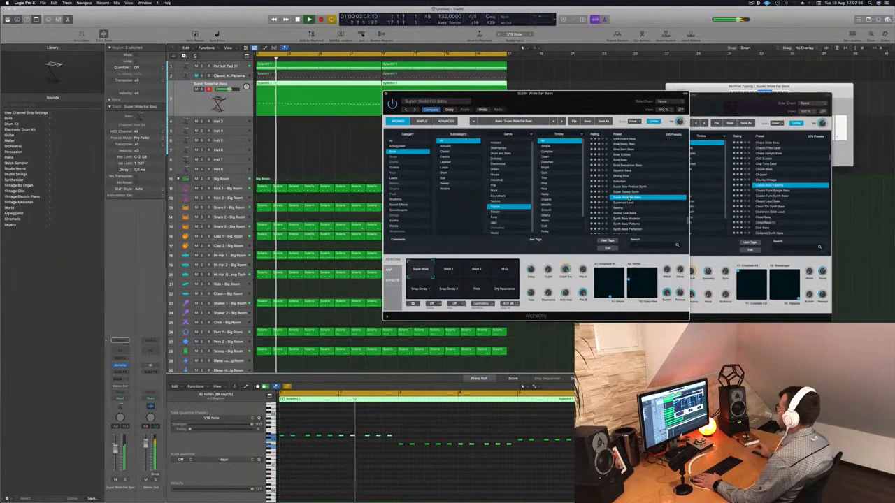
left_click(628, 202)
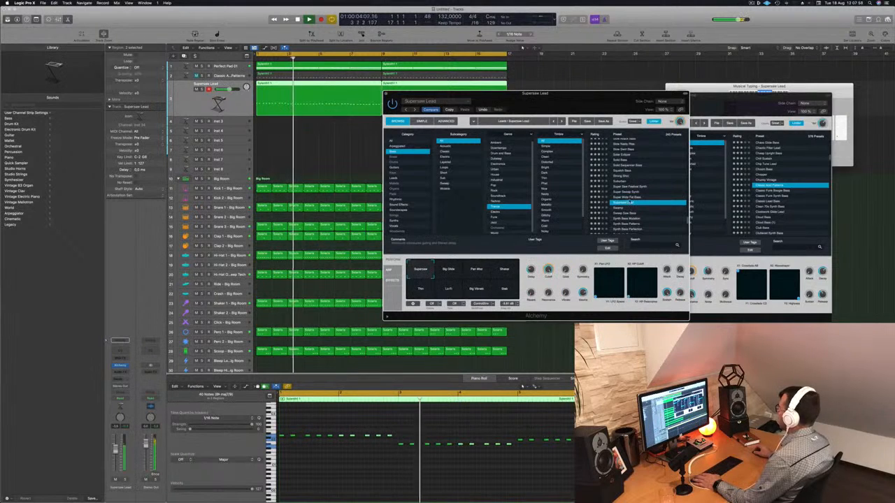
- Revisit Super Wide Fat Bass and audition Synth Bass Perfection from the start of the arrangement
scroll(628, 203, "down", 2)
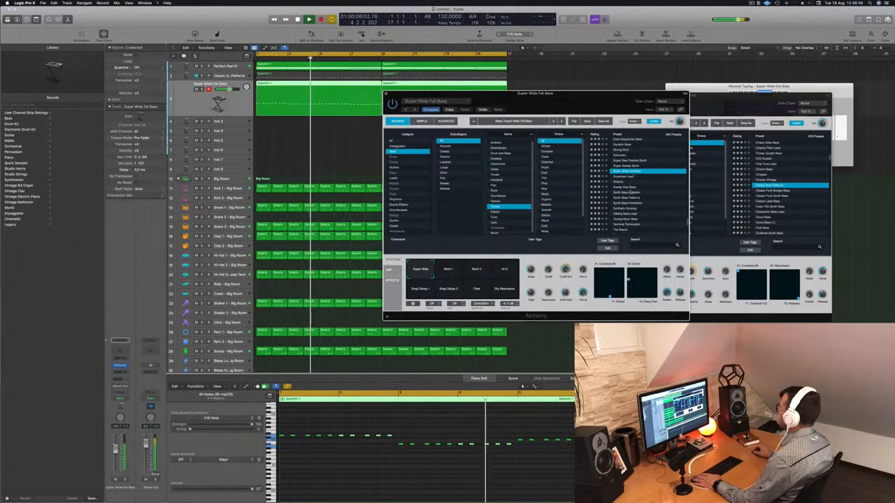
left_click(628, 192)
left_click(649, 203)
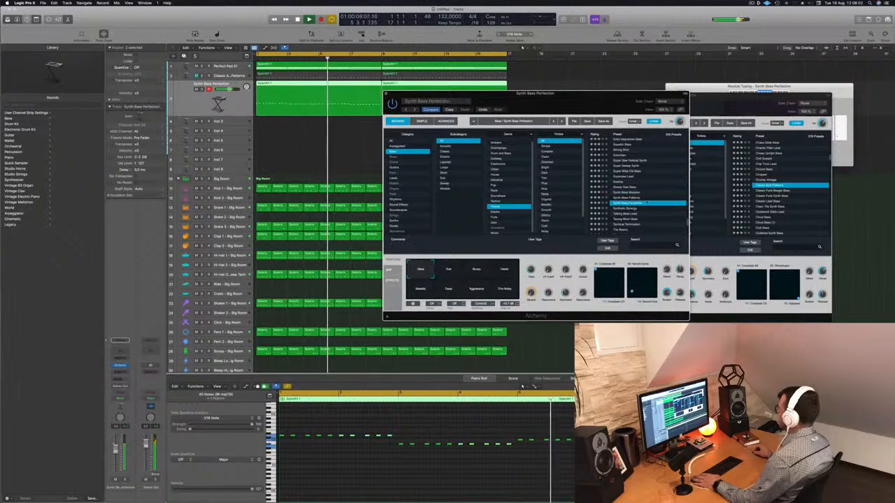
scroll(650, 202, "down", 2)
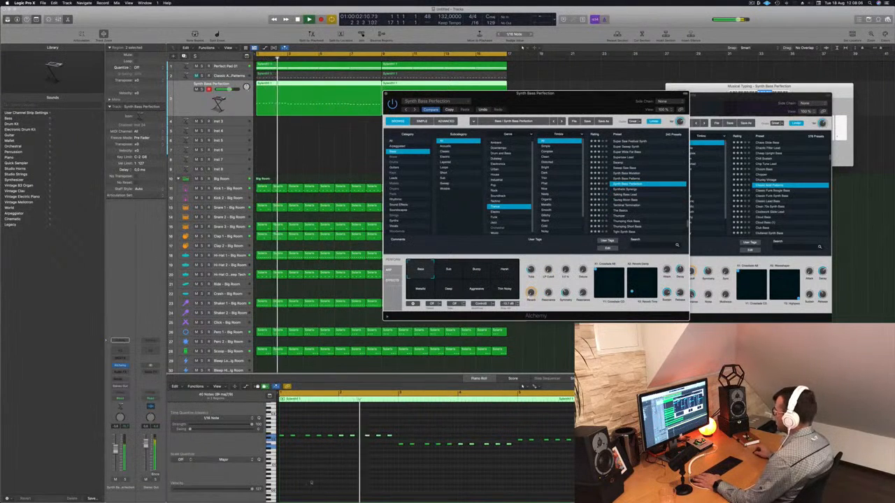
key("Return")
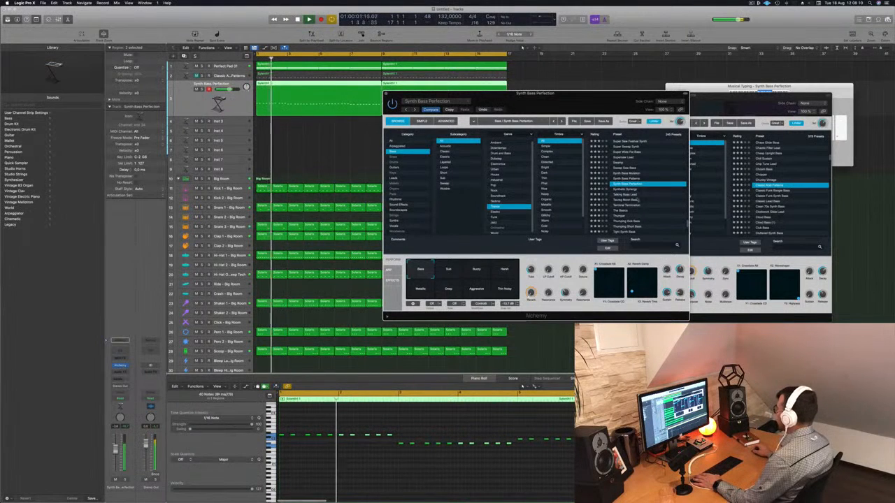
- Load the Taureg Moon Bass preset with its Short & Dirty snapshot and close that Alchemy window
left_click(628, 200)
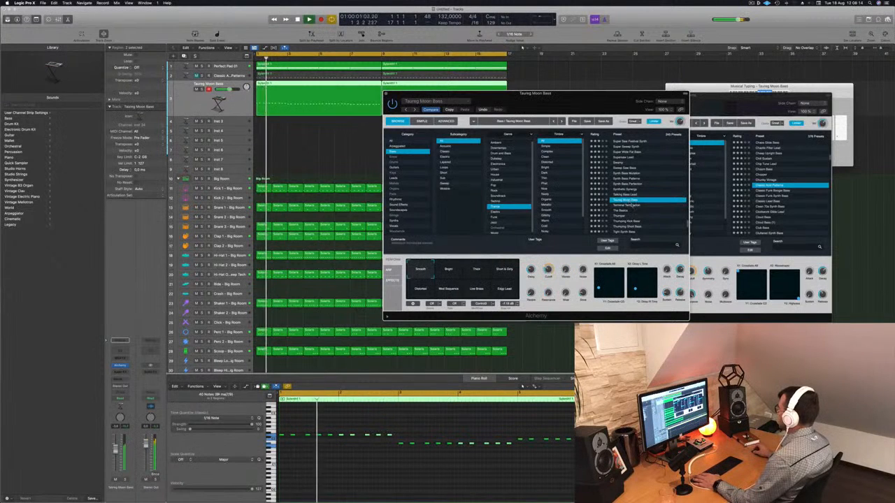
left_click_drag(581, 99, 637, 88)
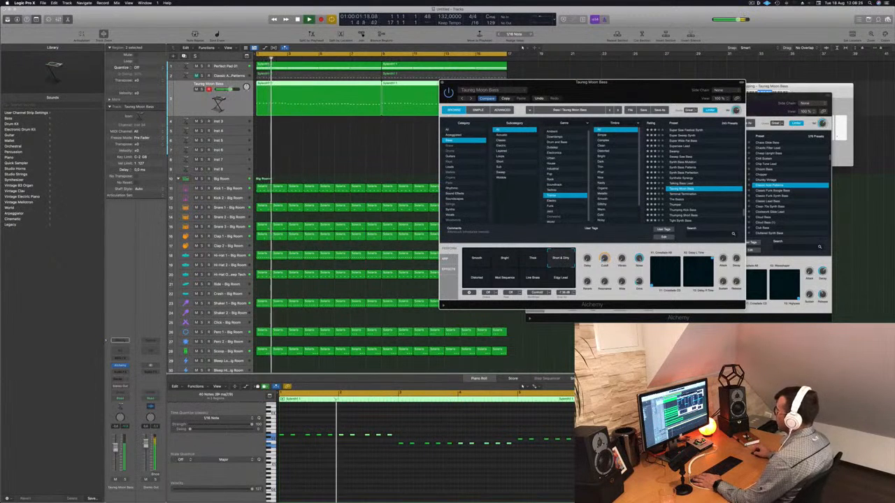
left_click(617, 83)
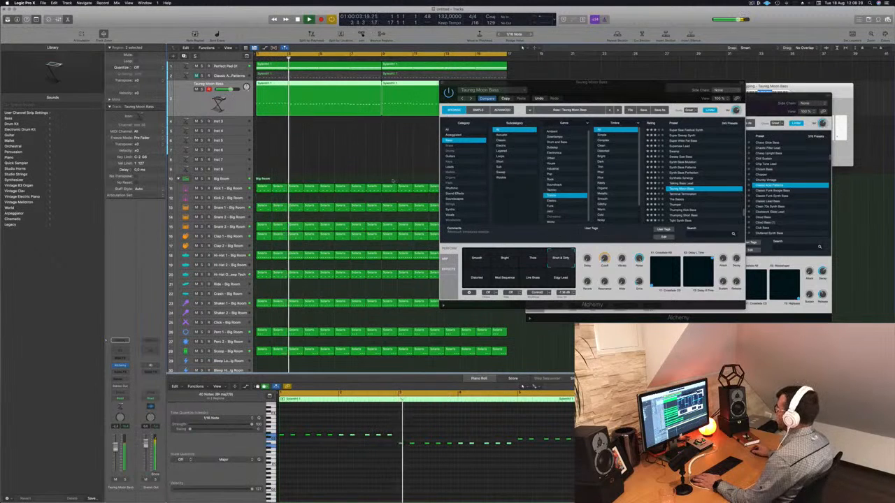
left_click_drag(618, 84, 446, 162)
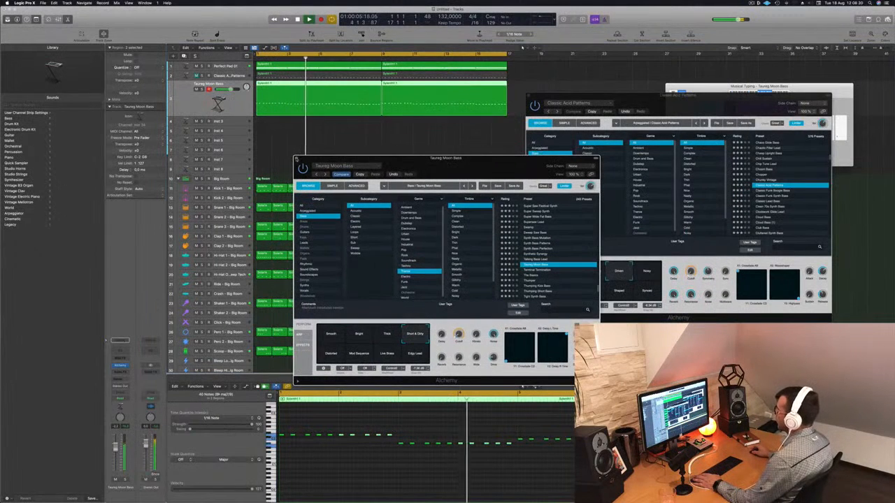
left_click(297, 159)
- Unmute the Classic Acid Patterns track and play both bass layers together from the beginning
key("Return")
key("Up")
key("space")
key("space")
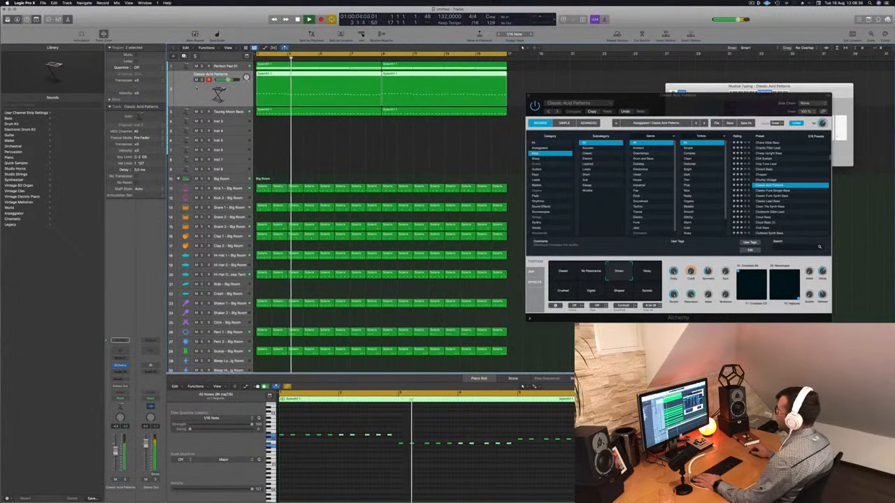
key("Return")
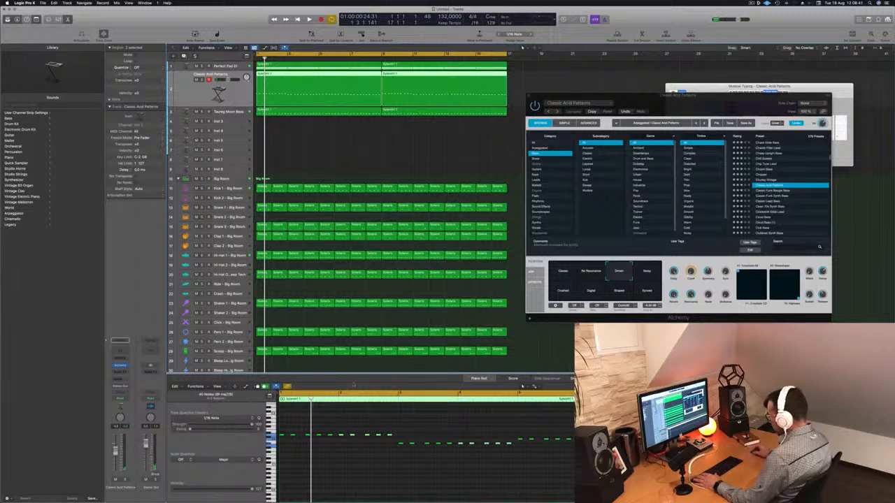
- Close the Musical Typing keyboard, bring up the Mixer and play the arrangement
key("super+k")
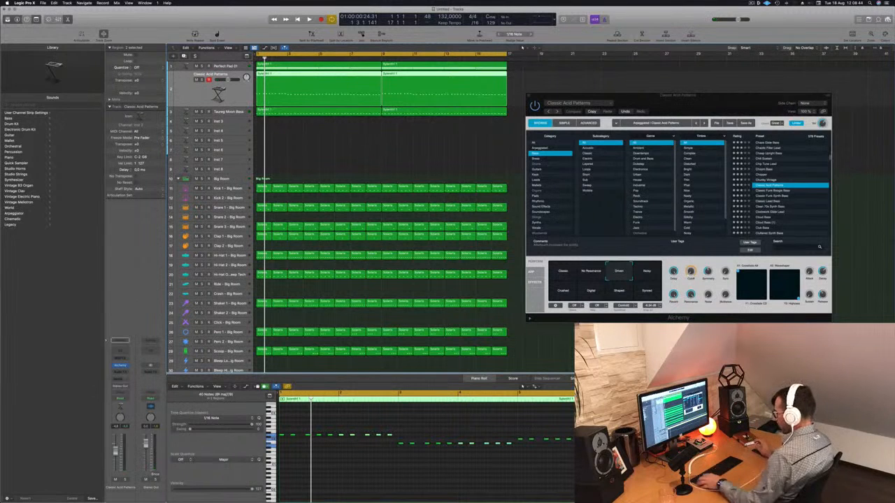
key("x")
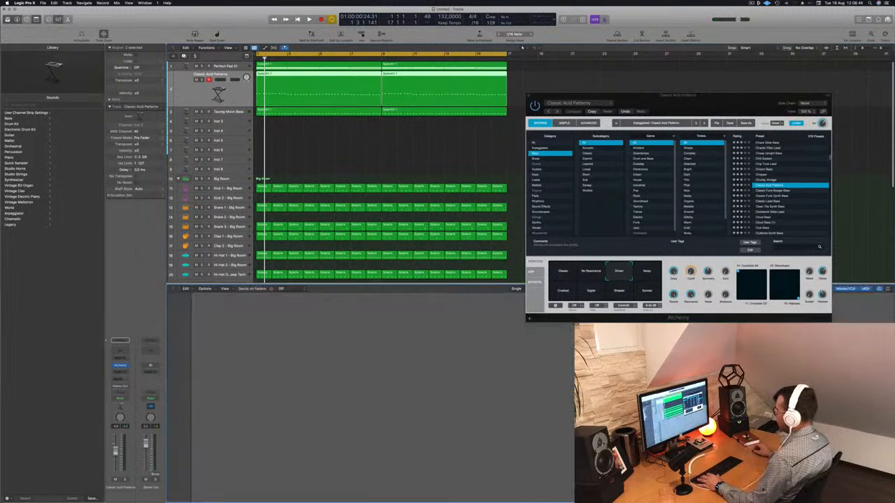
key("space")
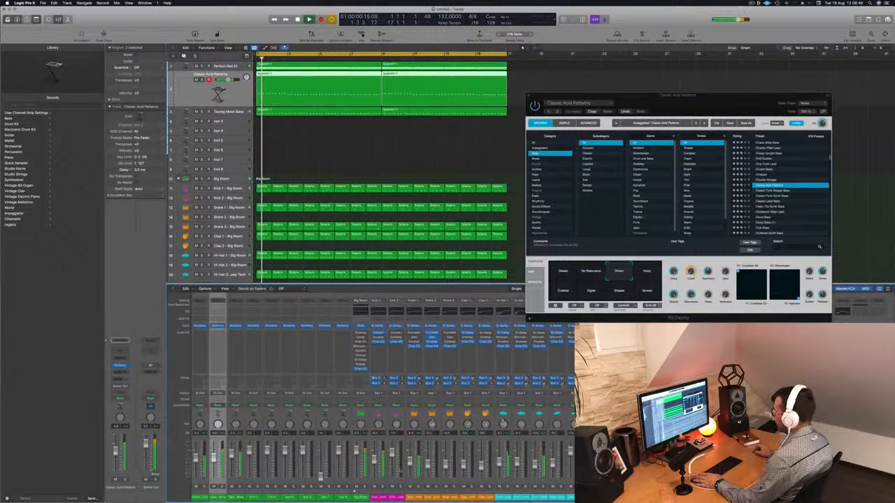
- Route the outputs of the Classic Acid Patterns and Taureg Moon Bass channels together to Bus 5
left_click_drag(220, 499, 236, 499)
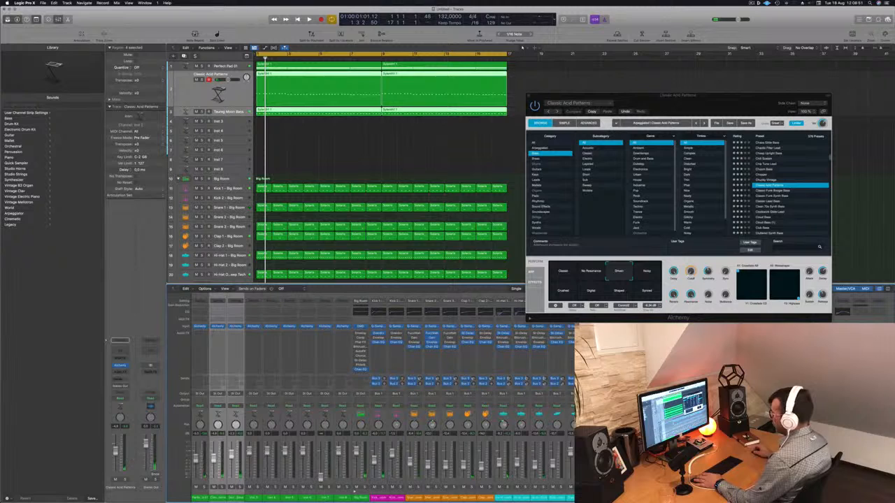
left_click(236, 394)
mouse_move(239, 414)
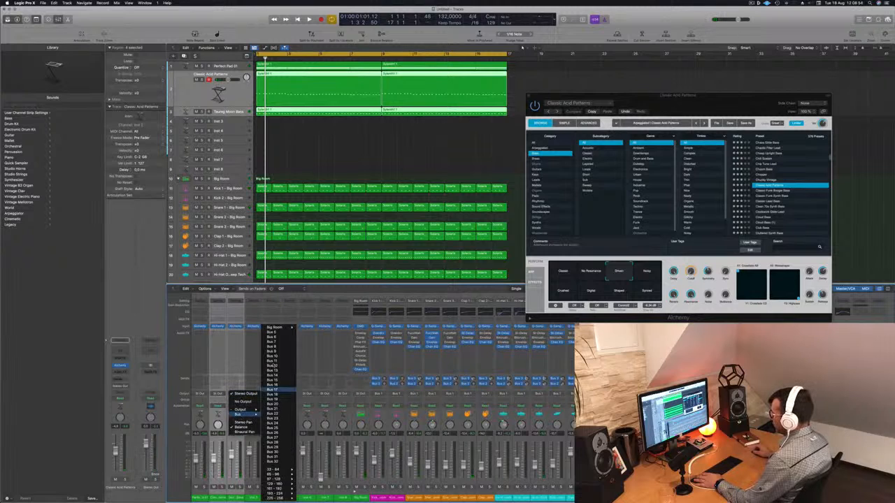
left_click(273, 333)
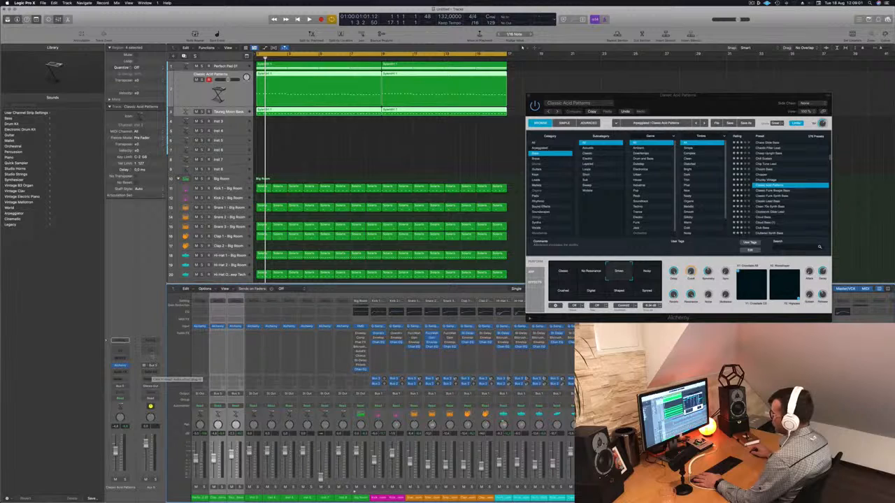
- Add a Channel EQ to the bass bus and set its high-cut filter to 810 Hz at 48 dB/Oct during playback
left_click(150, 351)
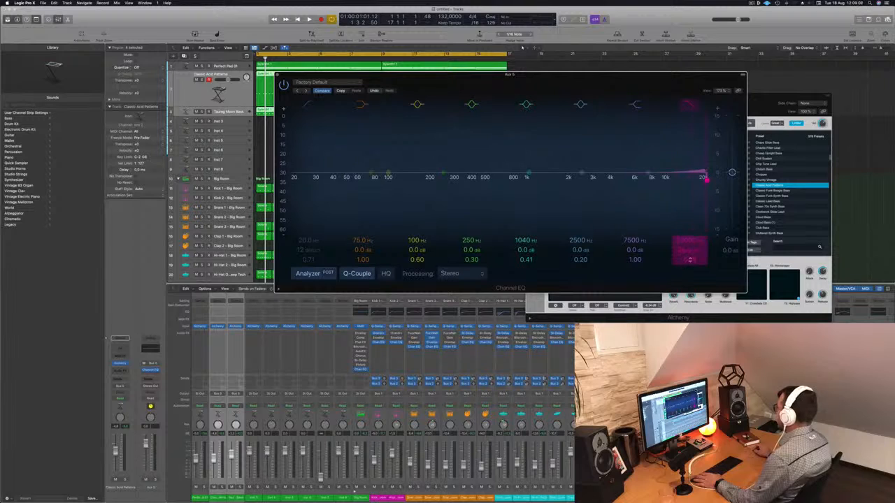
left_click_drag(689, 241, 690, 239)
key("space")
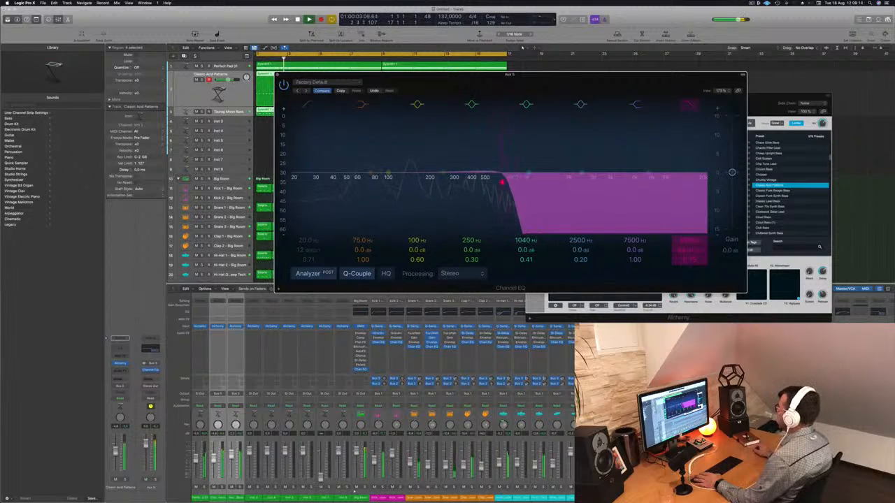
left_click_drag(690, 239, 690, 238)
key("Return")
left_click(277, 76)
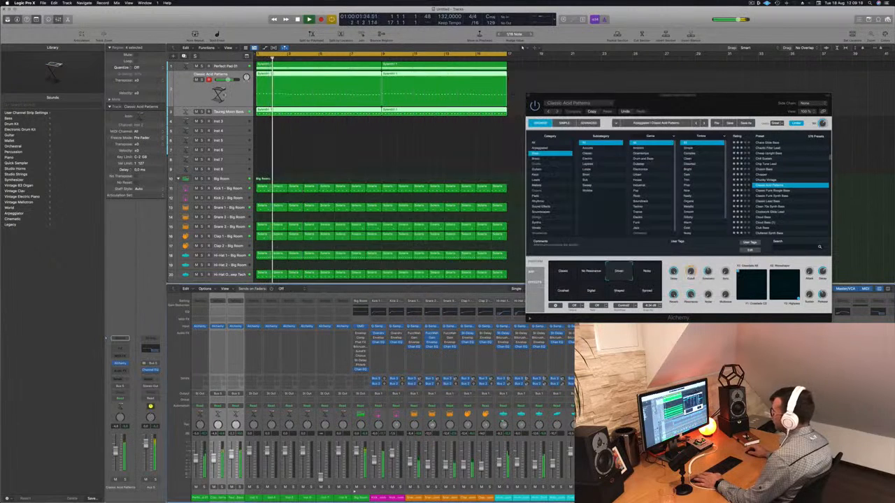
- Insert a Compressor on the Classic Acid Patterns channel, using the Vintage Opto model with the threshold at -28 dB
key("Return")
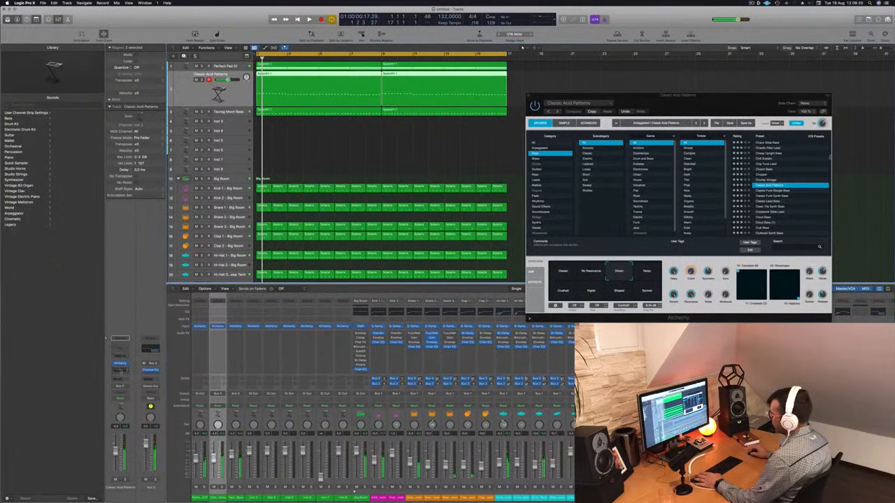
left_click(120, 370)
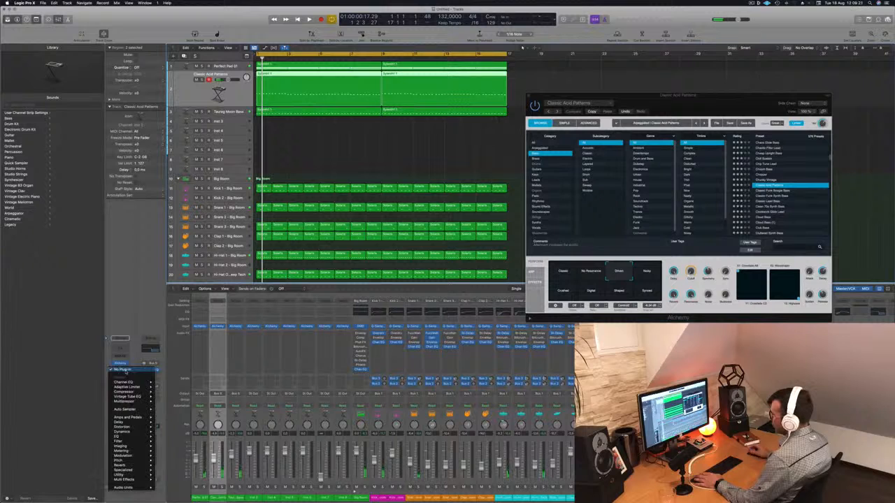
left_click(170, 396)
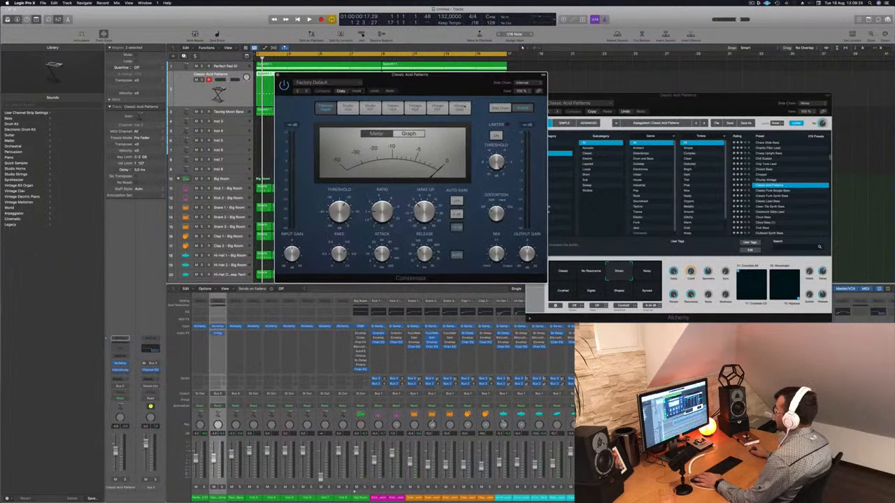
left_click(459, 107)
left_click_drag(467, 88, 494, 99)
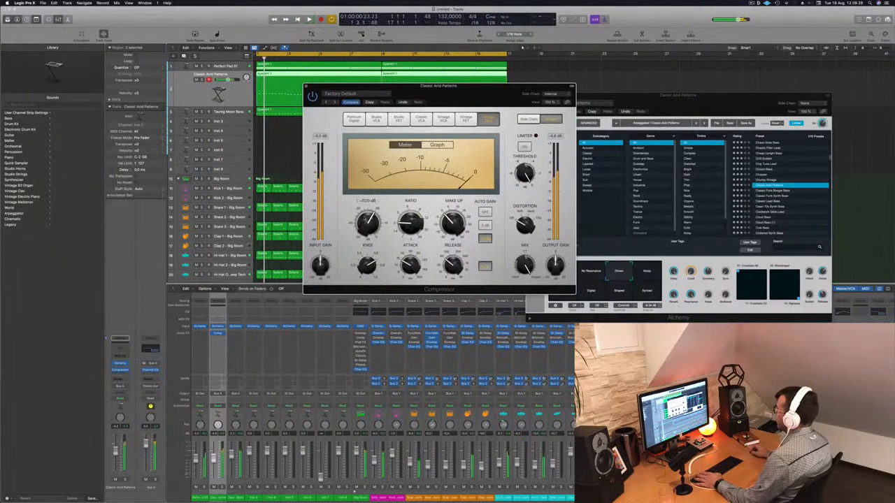
key("space")
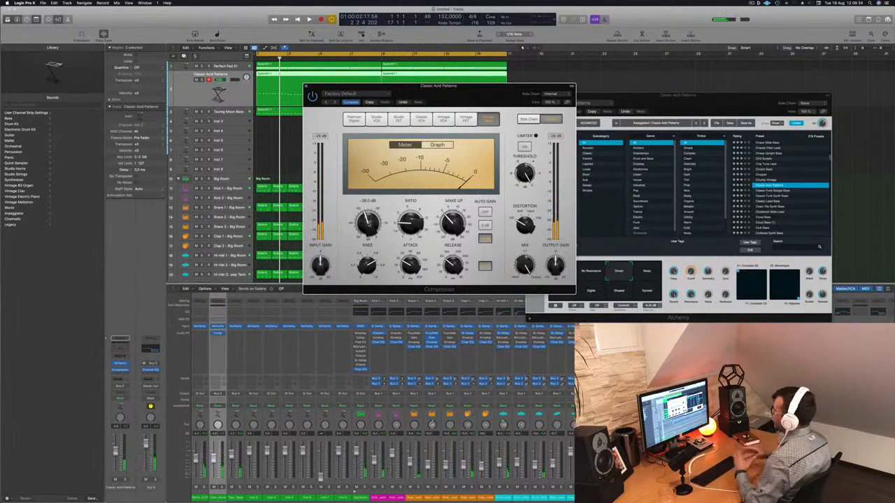
key("space")
left_click_drag(472, 98, 464, 105)
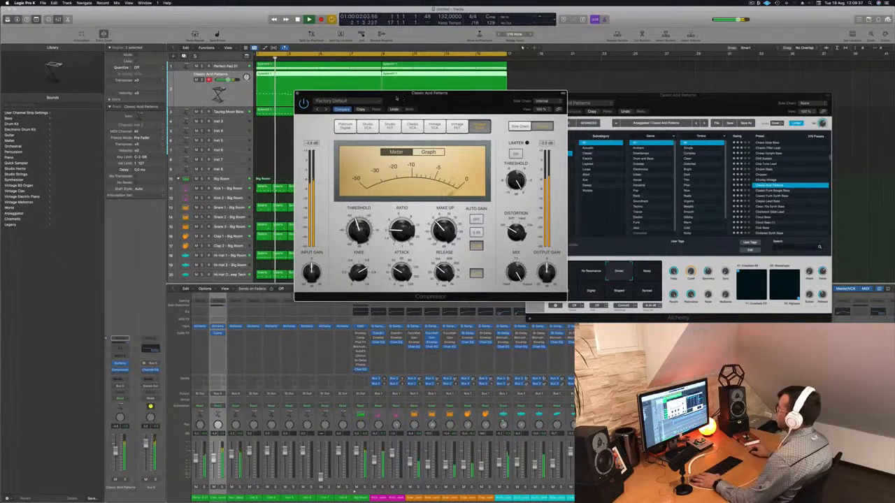
left_click(295, 93)
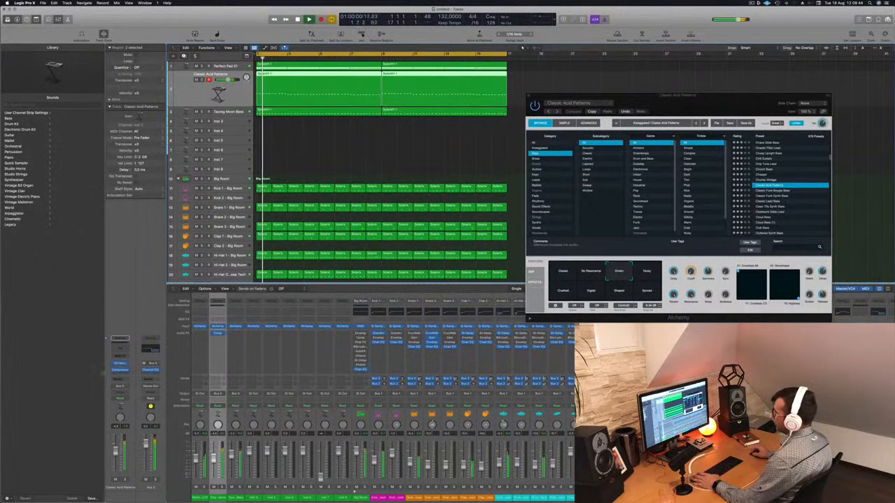
- Raise the bass bus EQ's high cut to the upper end of the spectrum and replay the arrangement from the beginning
left_click(150, 348)
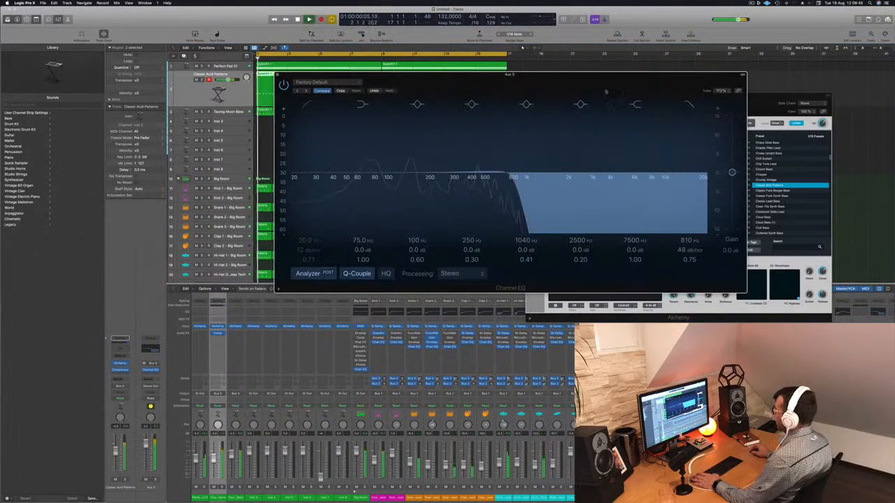
left_click_drag(688, 240, 688, 214)
left_click_drag(584, 180, 702, 177)
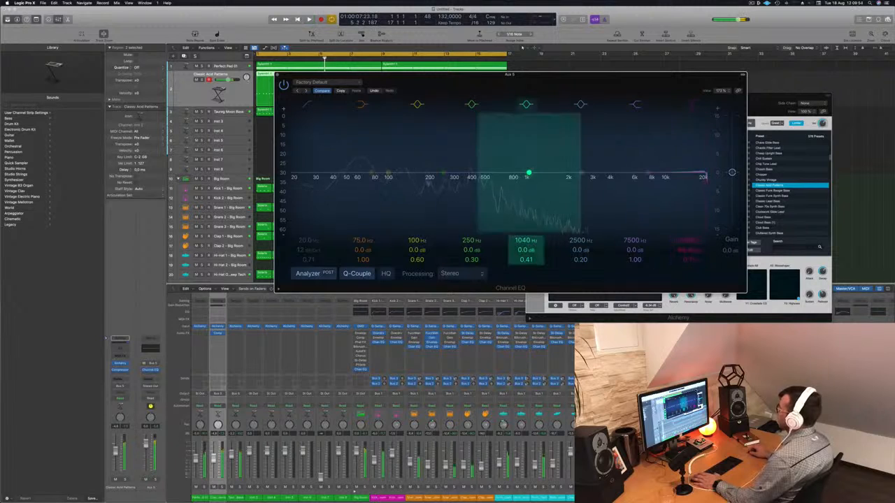
left_click(277, 75)
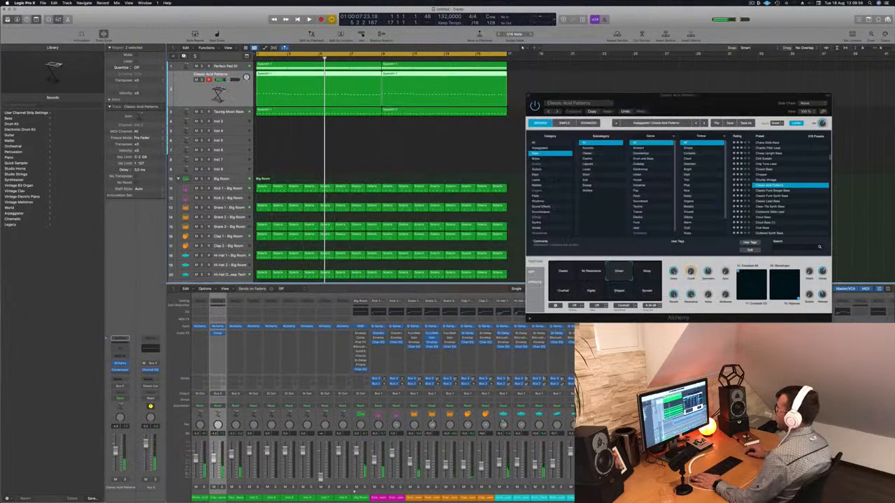
key("Return")
key("space")
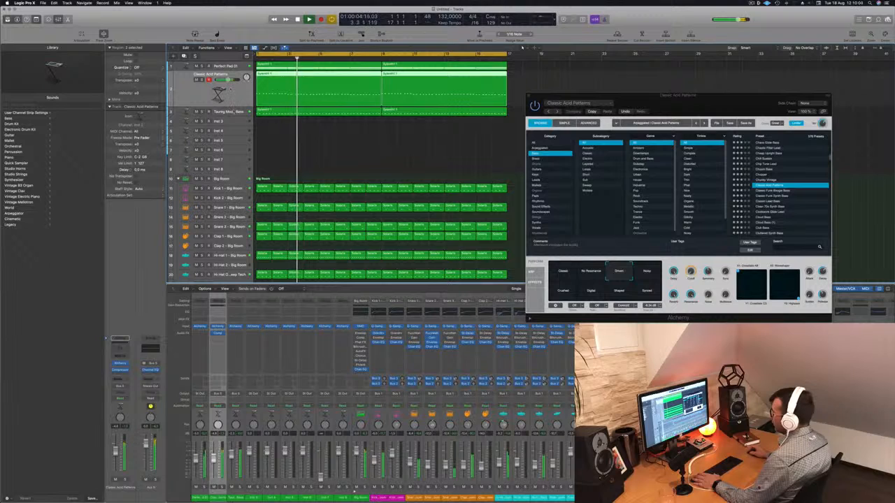
- Move the Compressor from the Classic Acid Patterns channel to the bass bus and check its metering during playback
key("Down")
key("Up")
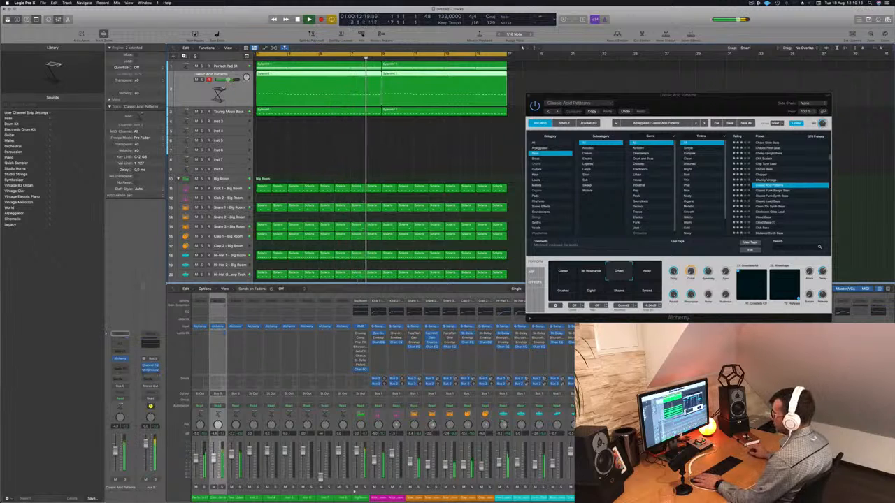
left_click(150, 367)
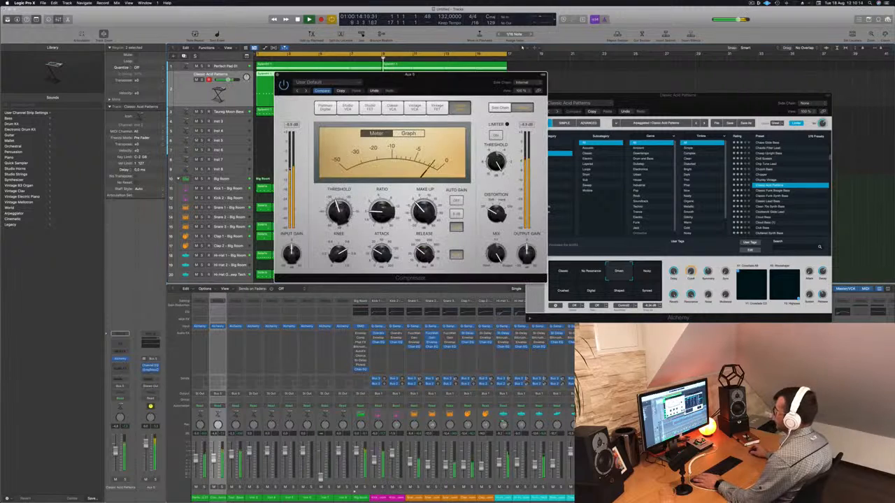
left_click_drag(454, 86, 534, 111)
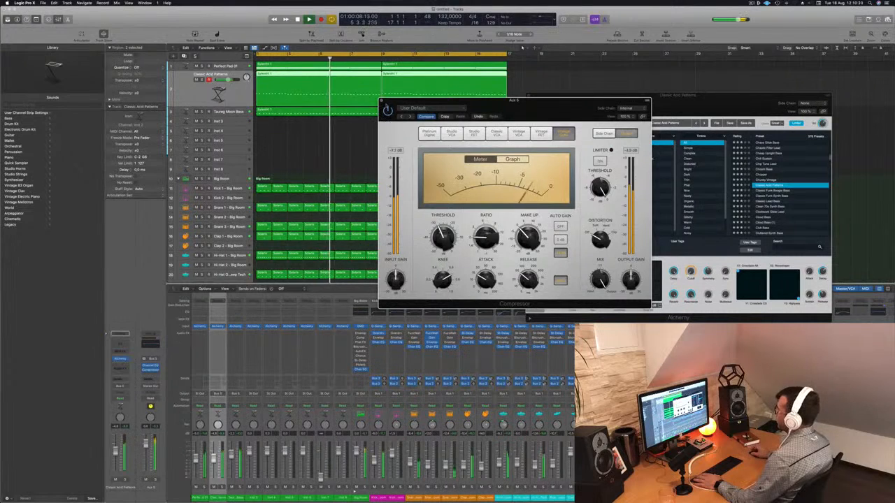
left_click(382, 102)
- Close the Classic Acid Patterns Alchemy window, deselect the regions and replay the arrangement from the beginning
key("Return")
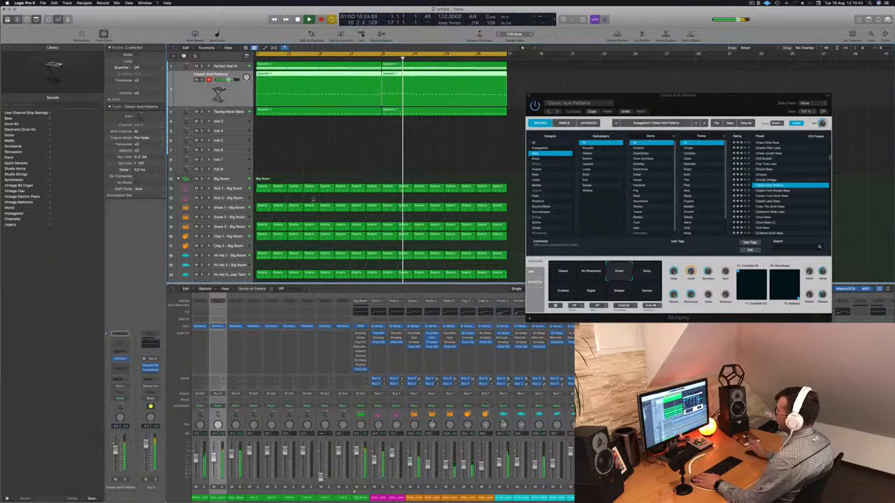
left_click_drag(705, 106, 736, 110)
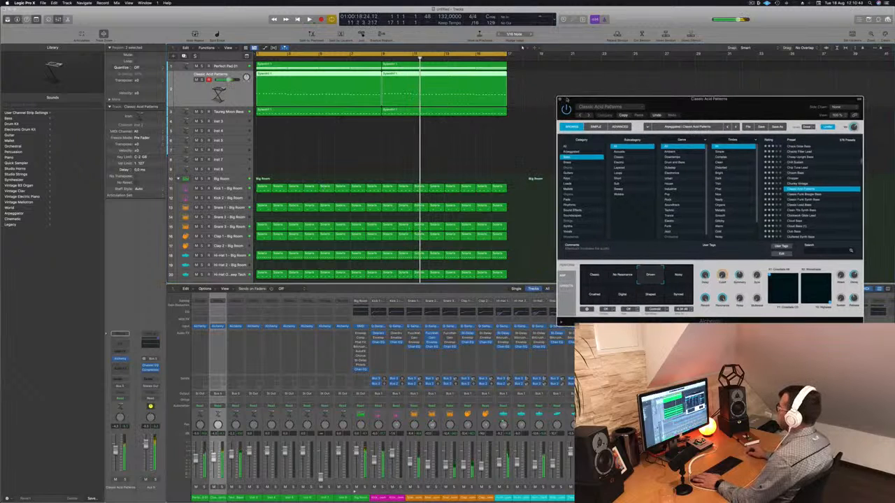
left_click(560, 101)
key("space")
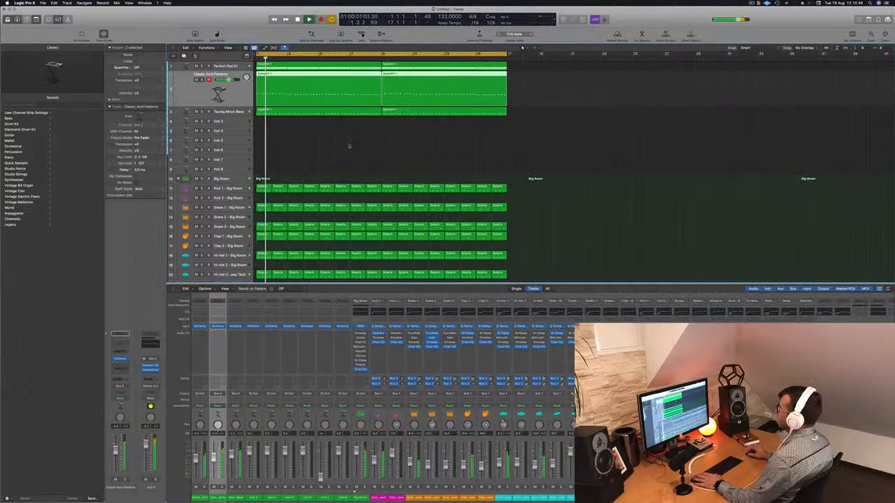
left_click(350, 145)
key("space")
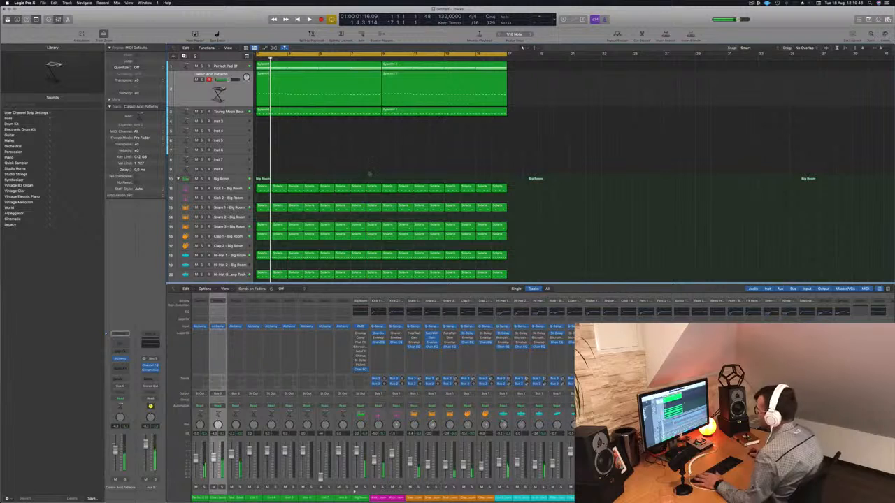
key("space")
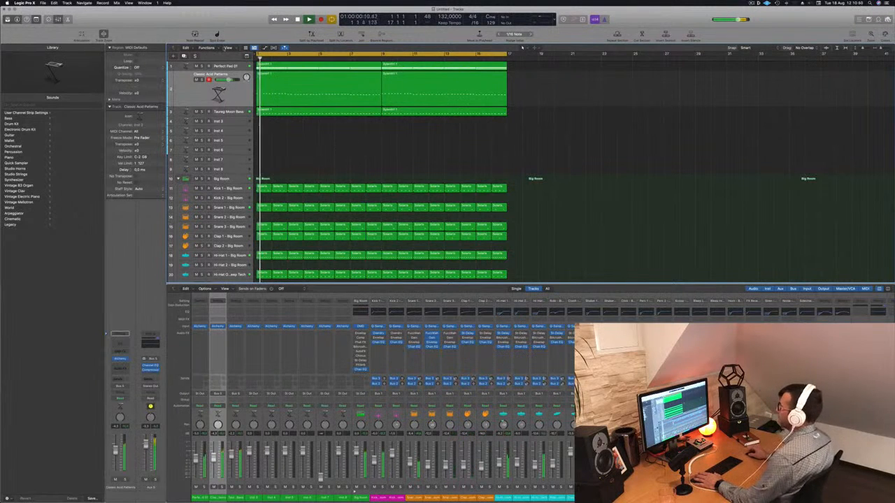
- Mute the Perfect Pad 01 track and listen to the drums and bass without it
left_click(232, 66)
key("Return")
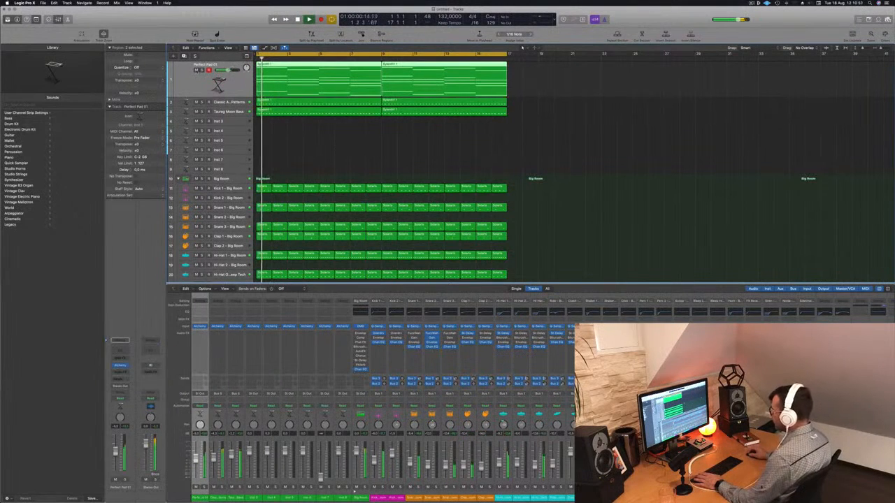
left_click(197, 70)
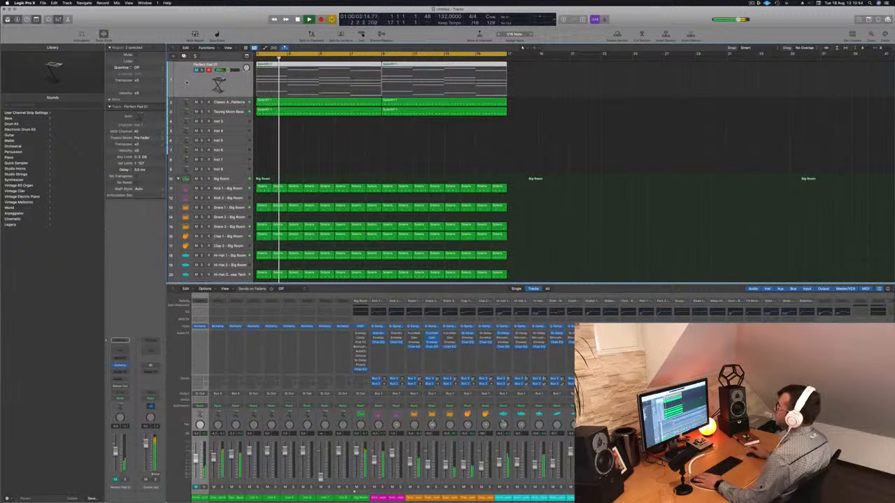
left_click(353, 144)
key("space")
key("space")
key("space")
- Duplicate the muted Perfect Pad 01 track and copy its first region onto the new track
left_click(175, 80)
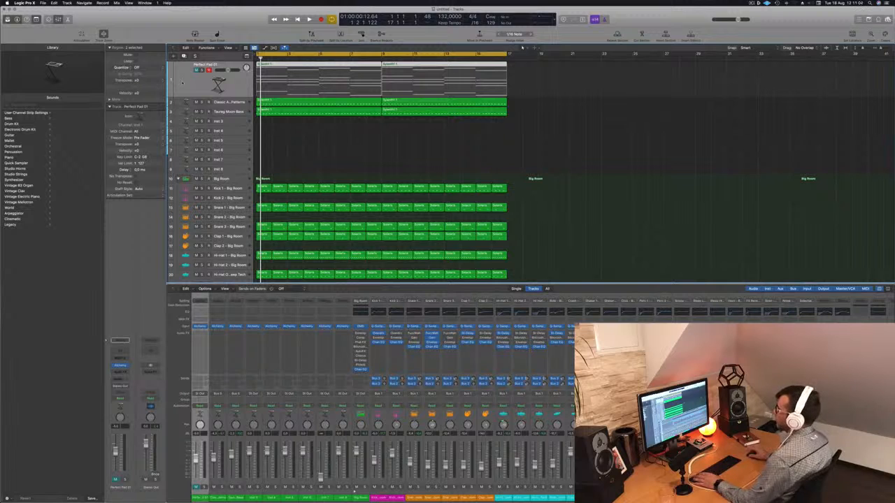
key("space")
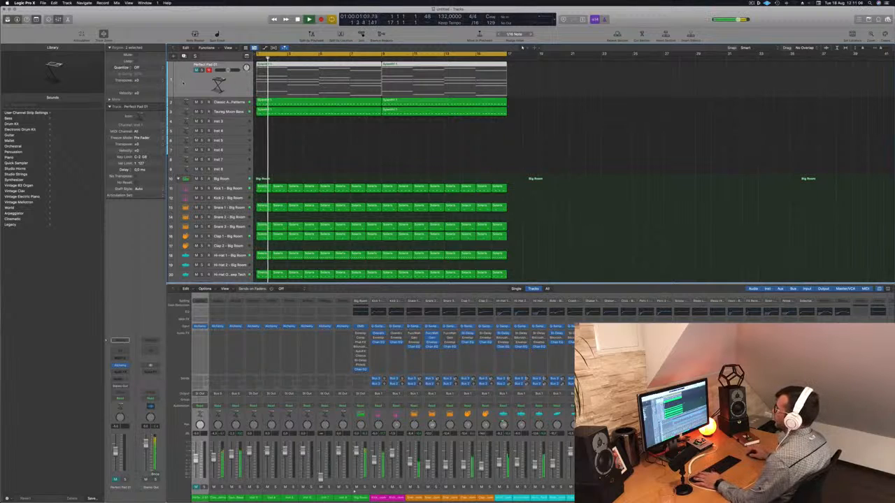
key("super+d")
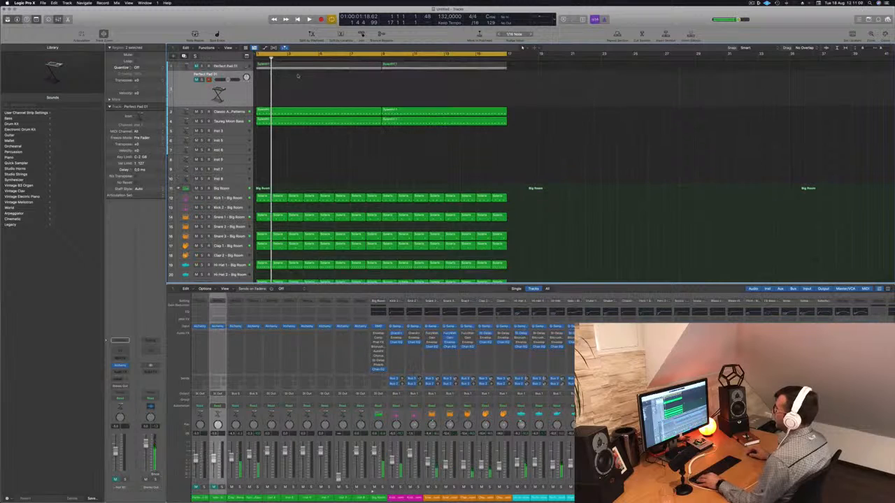
left_click_drag(319, 67, 320, 88)
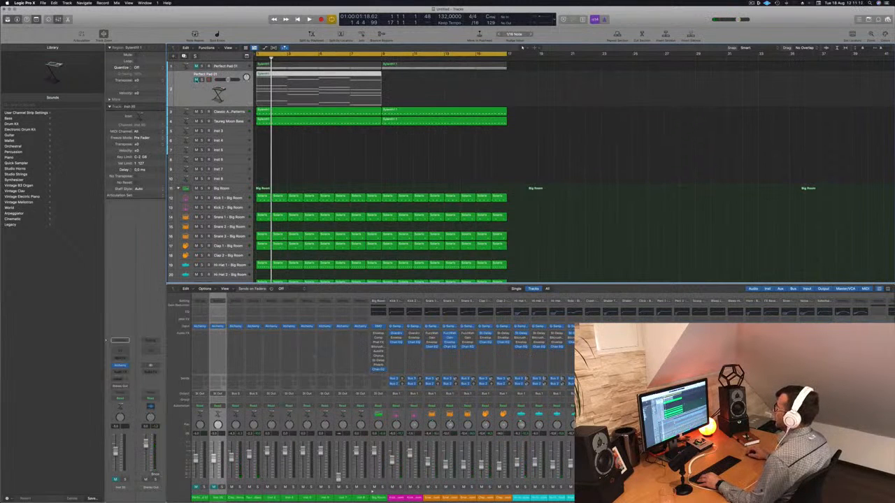
- Unmute the duplicated pad track and open its copied region in the Piano Roll
left_click(197, 80)
double_click(290, 75)
scroll(290, 75, "down", 5)
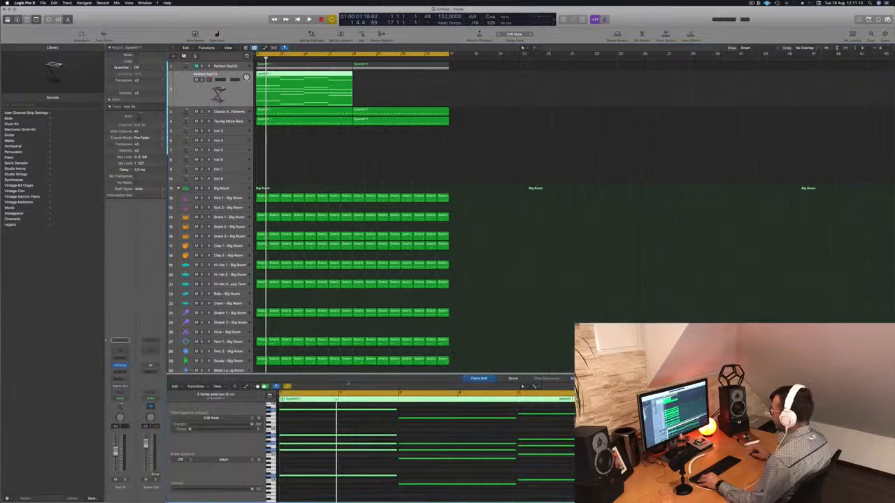
- Shorten all the chord notes of the duplicated pad region to short stabs in the Piano Roll and play them back
scroll(438, 441, "down", 3)
left_click(405, 431)
key("super+a")
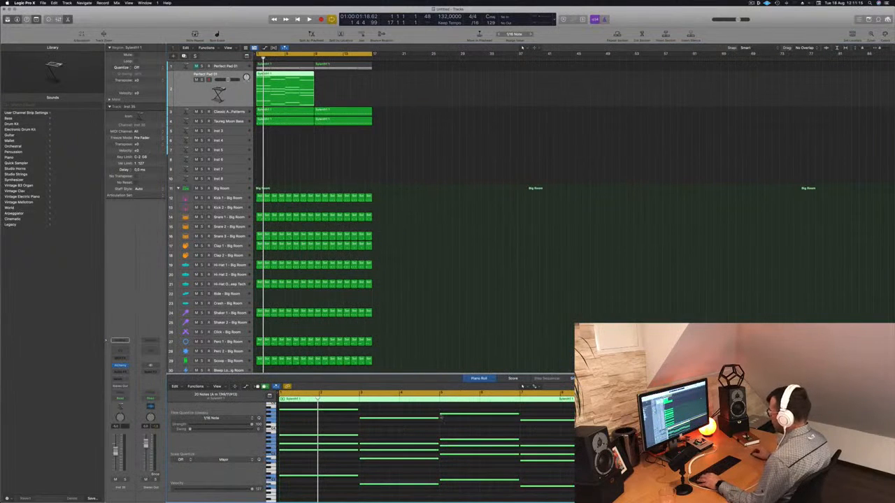
left_click_drag(439, 418, 364, 424)
scroll(330, 424, "up", 3)
key("space")
scroll(336, 423, "down", 2)
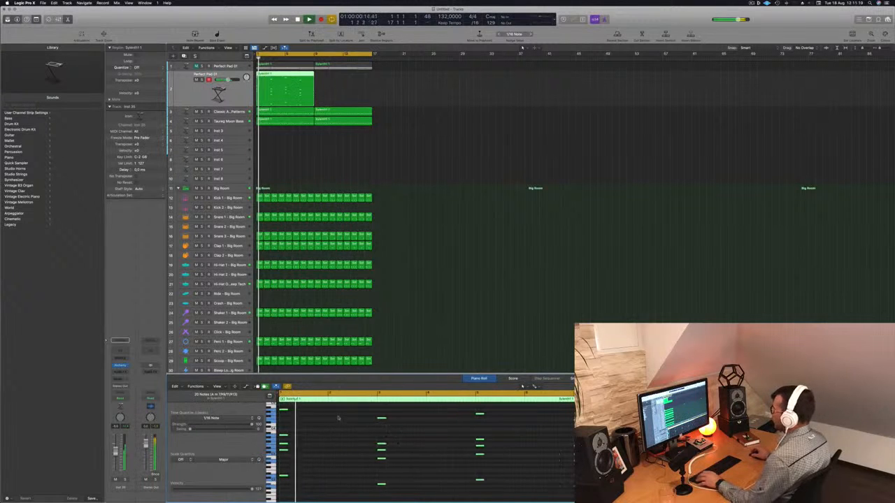
left_click(220, 74)
key("space")
key("space")
key("space")
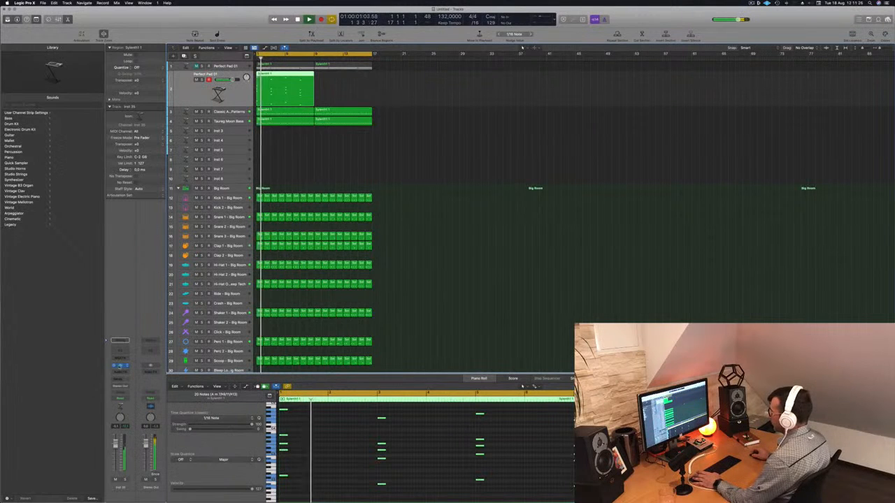
- Load the 80s Digital Piano preset from the Keys category in the duplicated track's Alchemy and listen to it in the arrangement
left_click(120, 366)
left_click_drag(434, 85, 631, 96)
key("Return")
key("Return")
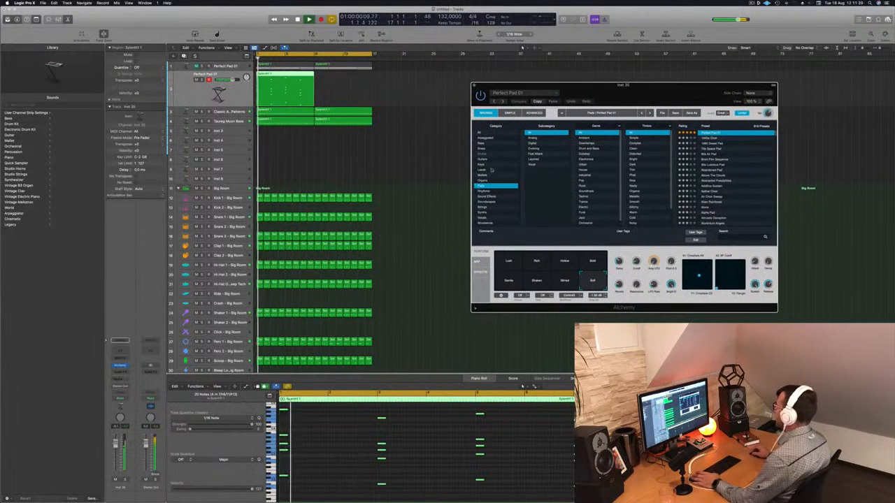
left_click(485, 165)
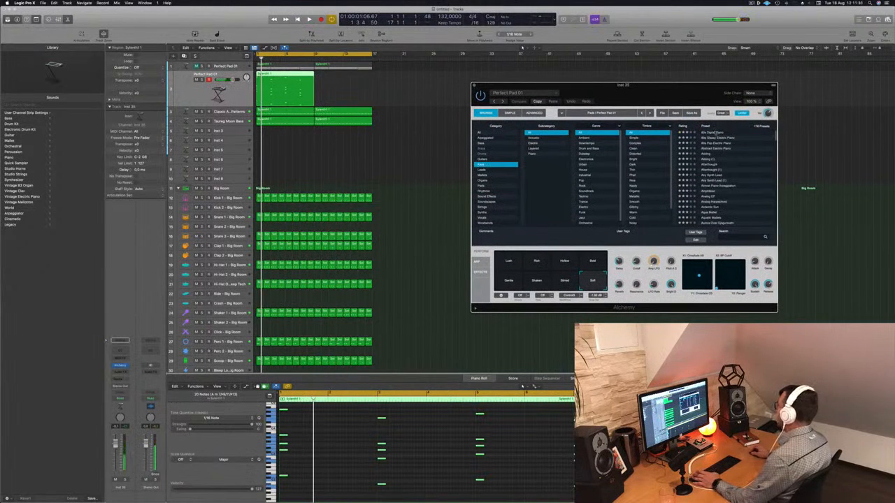
left_click(715, 132)
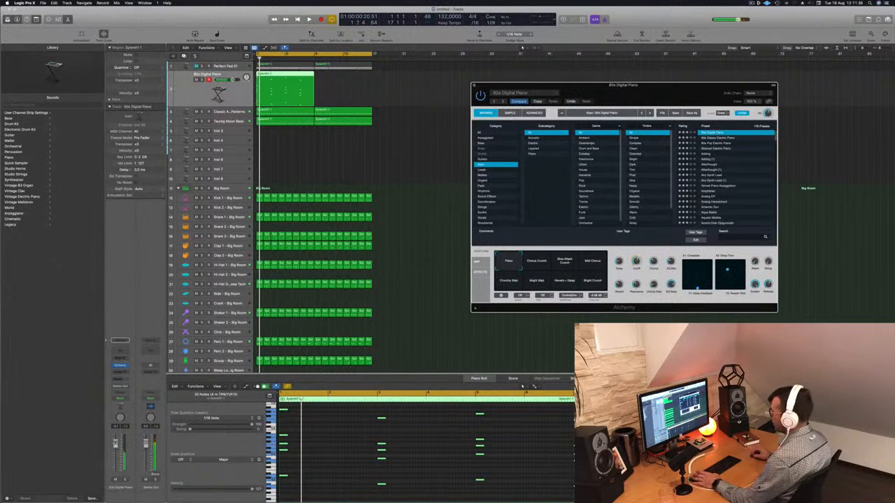
key("space")
key("space")
key("space")
key("space")
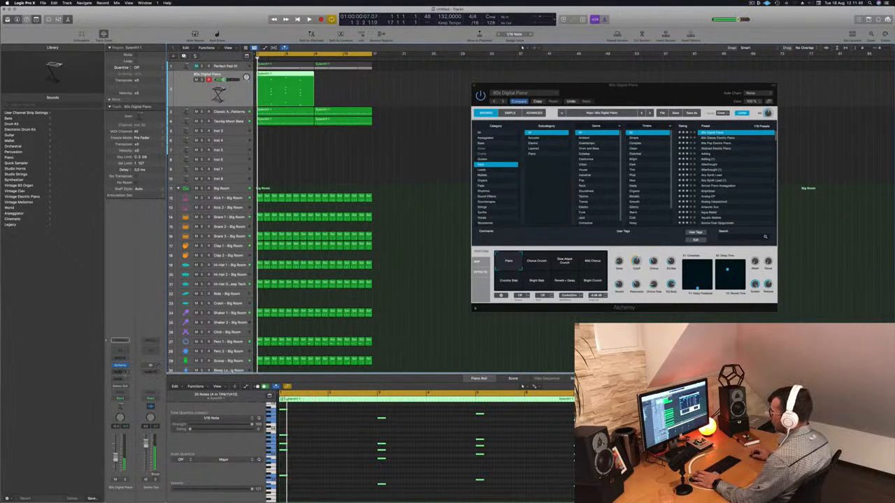
- Insert a SilverVerb reverb on the 80s Digital Piano track with the grandiose preset, then close its plug-in window
left_click(121, 371)
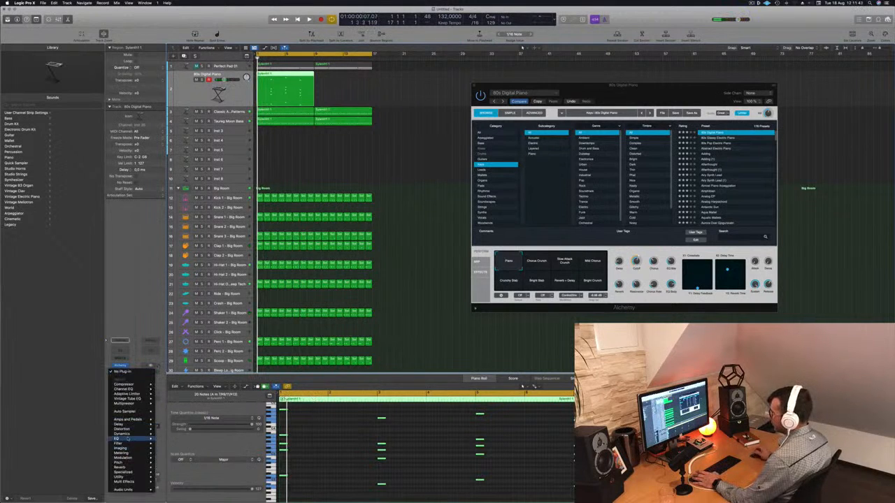
mouse_move(128, 439)
mouse_move(128, 467)
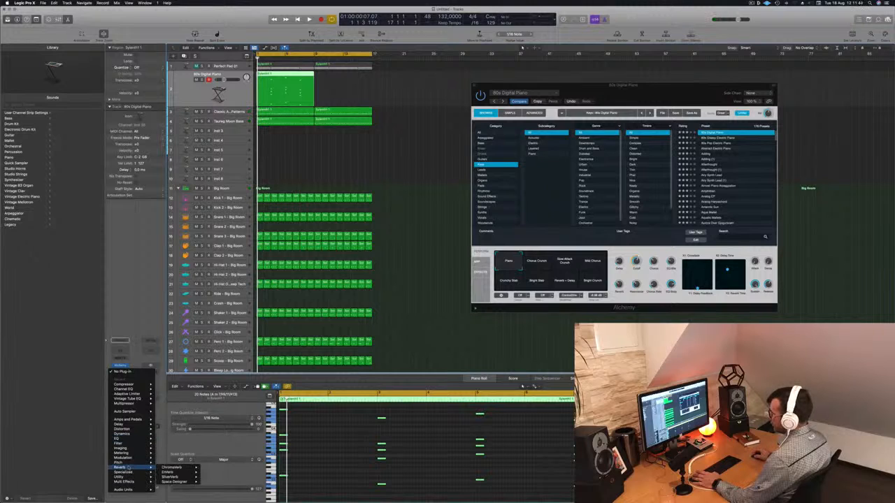
mouse_move(172, 473)
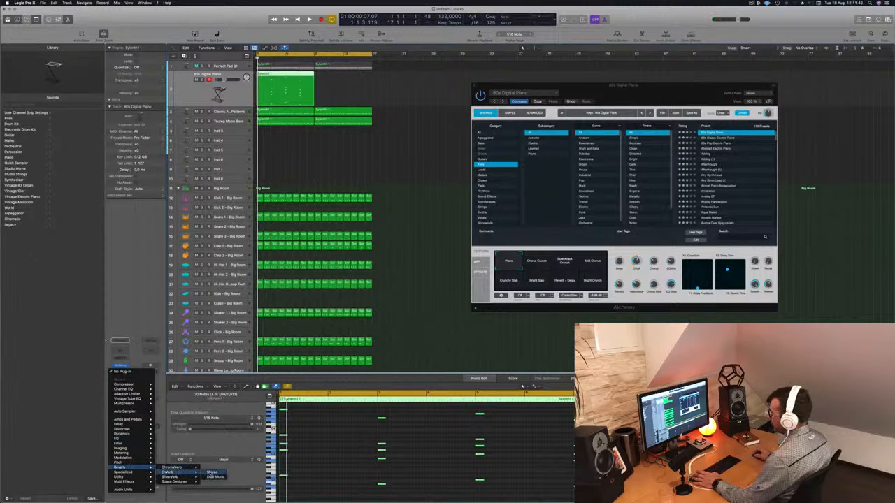
left_click(212, 476)
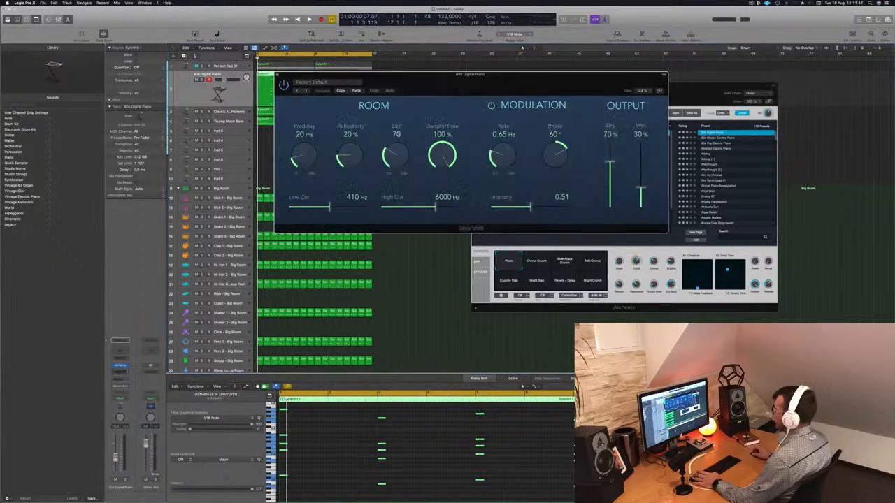
left_click(327, 82)
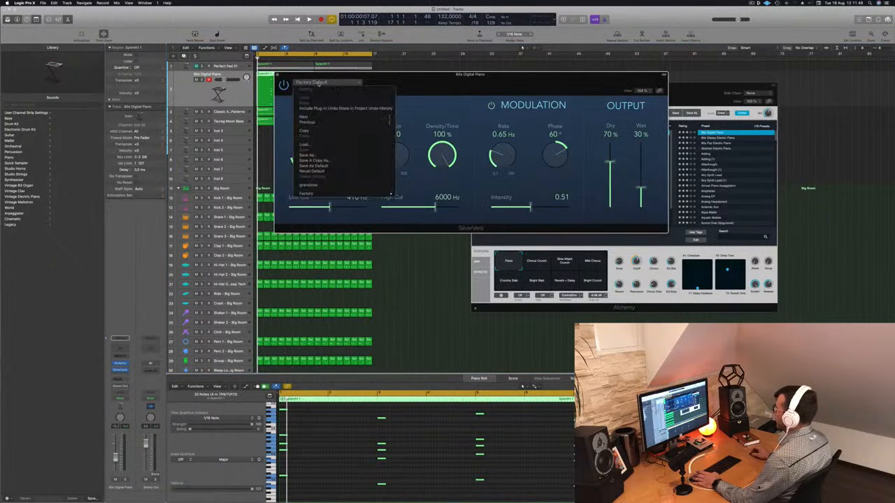
left_click(309, 184)
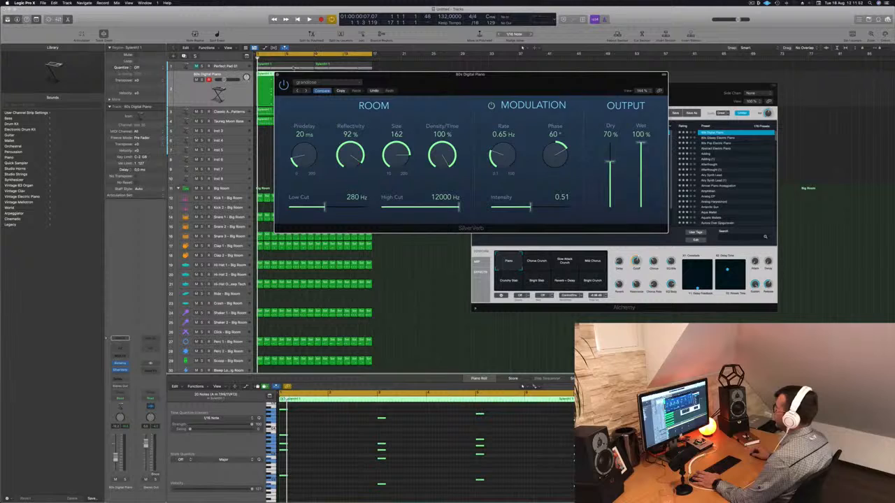
left_click(279, 75)
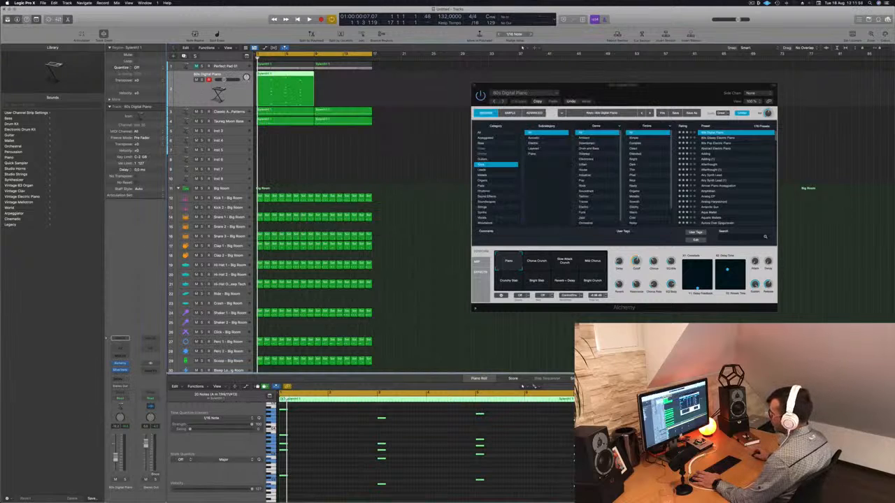
- Try sending the 80s Digital Piano track to Bus 5 and play the arrangement with that send
left_click(120, 379)
mouse_move(133, 386)
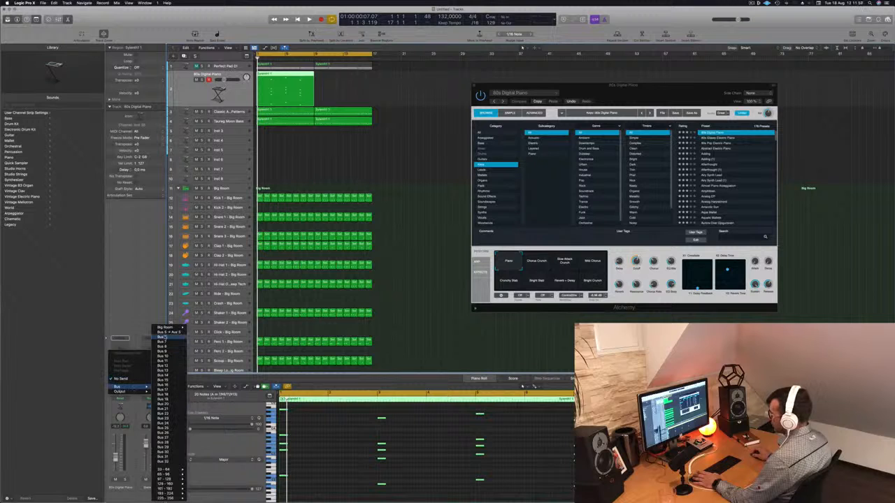
left_click(166, 332)
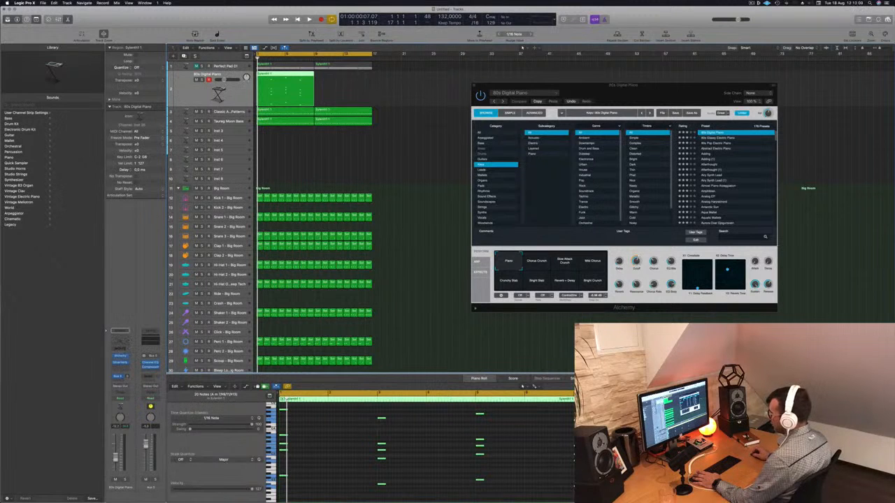
left_click(120, 377)
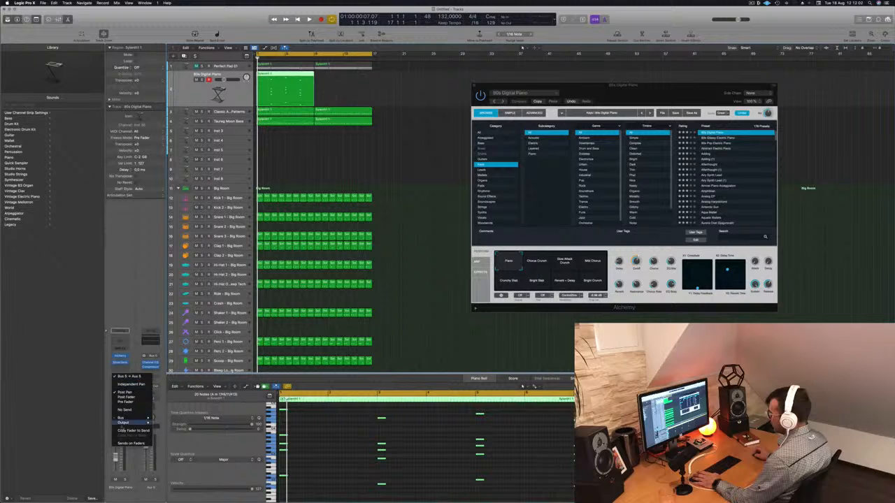
mouse_move(129, 417)
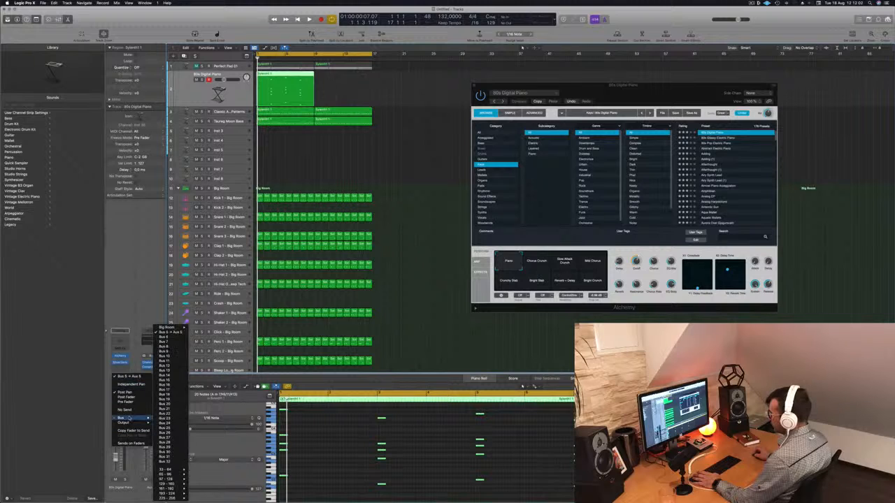
left_click(123, 329)
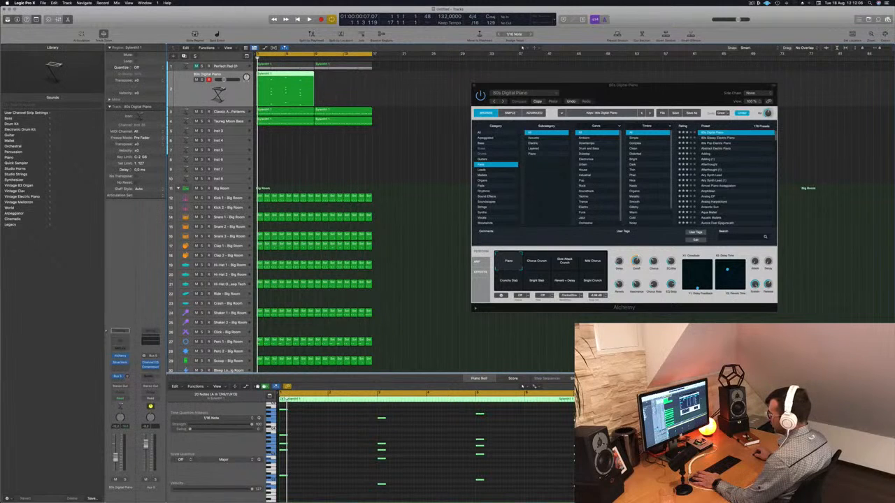
left_click(118, 377)
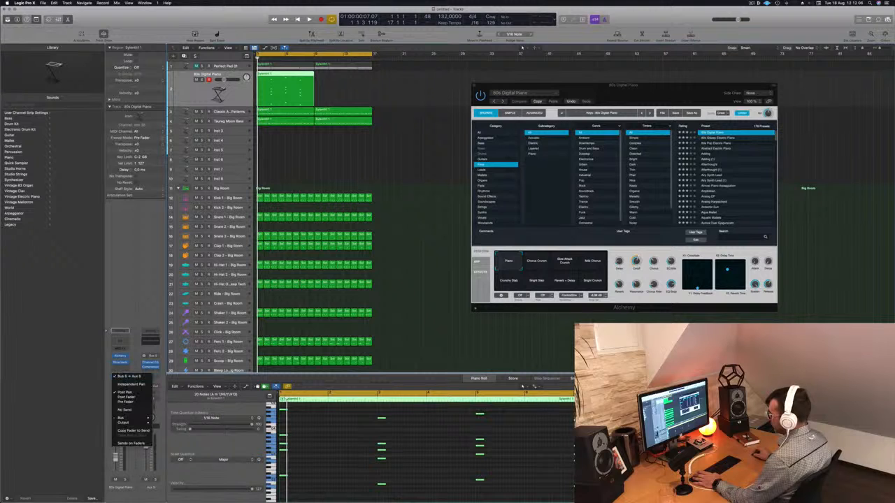
left_click(133, 280)
key("space")
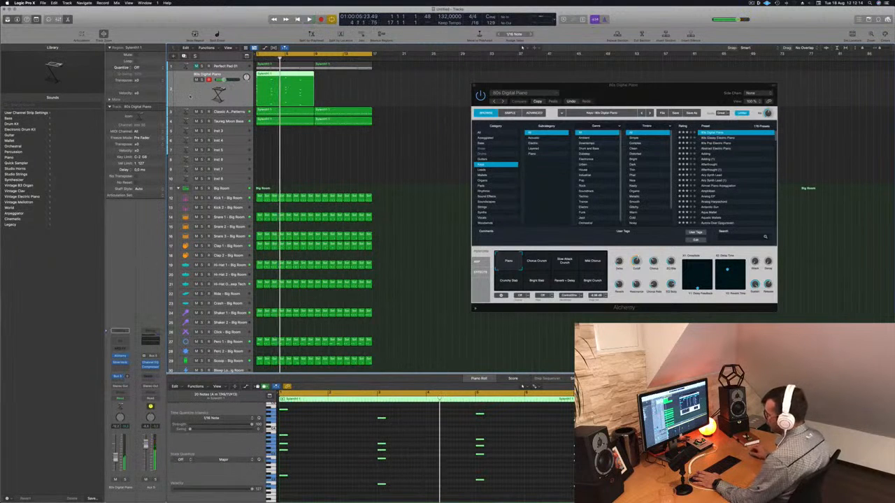
key("space")
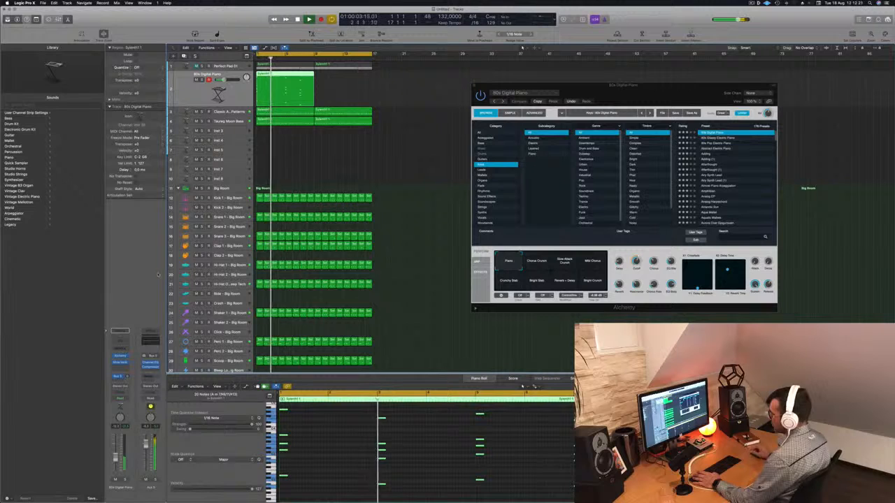
key("space")
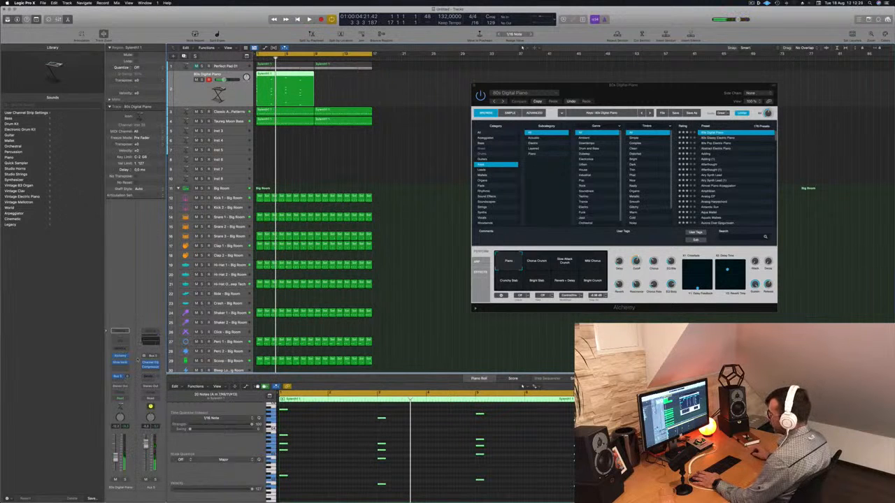
- Route the piano track's send to Bus 6, move SilverVerb onto its aux channel and play the result
left_click(121, 377)
mouse_move(126, 418)
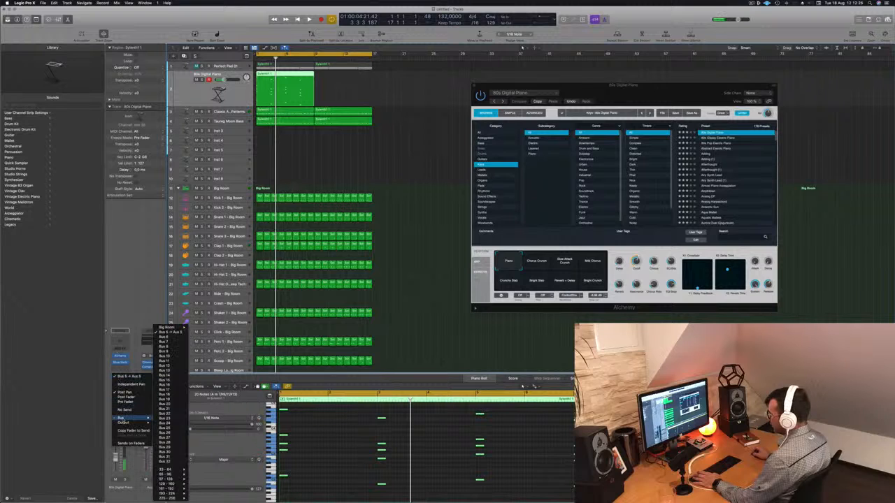
left_click(168, 339)
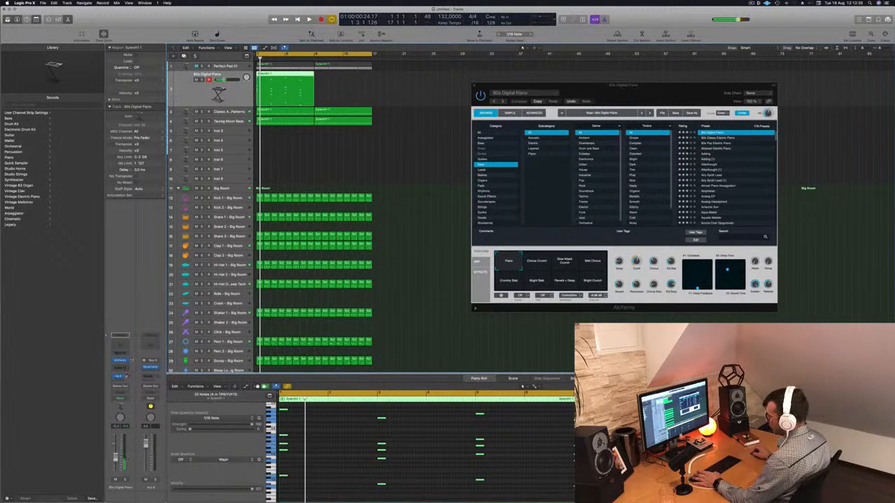
key("space")
key("space")
key("space")
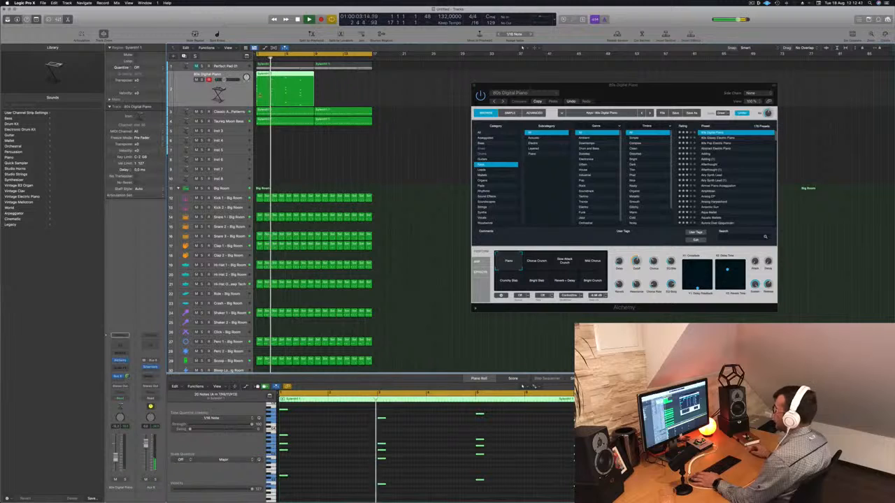
- Try the Abstract Electric Piano preset in the Alchemy window and play the loop with it
left_click_drag(629, 98, 553, 86)
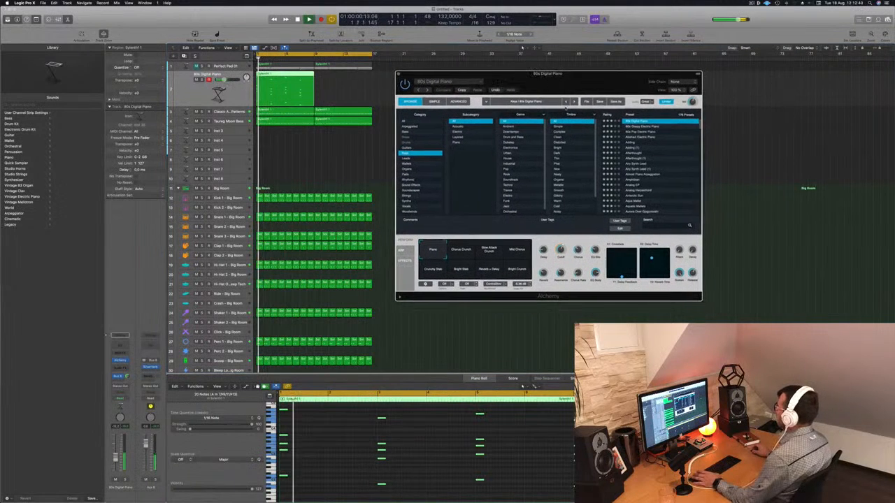
left_click(641, 137)
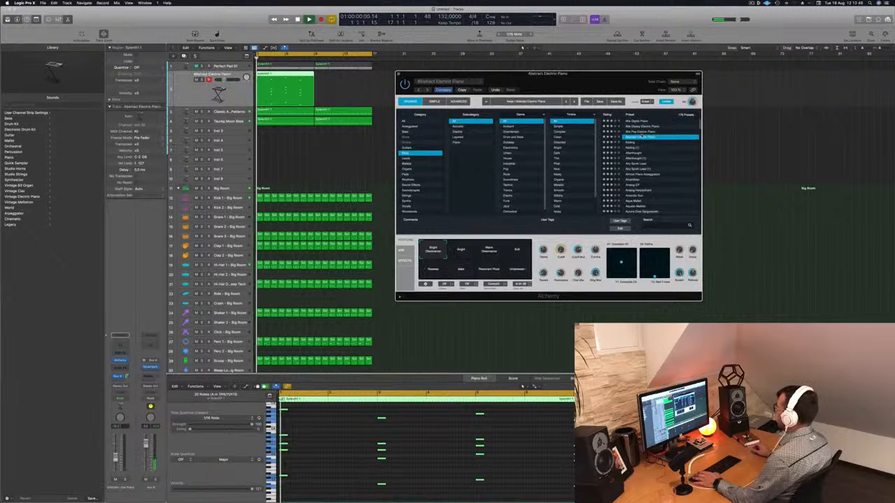
key("space")
- Remove the highest note from each of the four chords in the Piano Roll and replay the part
key("space")
scroll(467, 438, "up", 2)
key("space")
left_click(405, 438)
left_click_drag(405, 438, 579, 443)
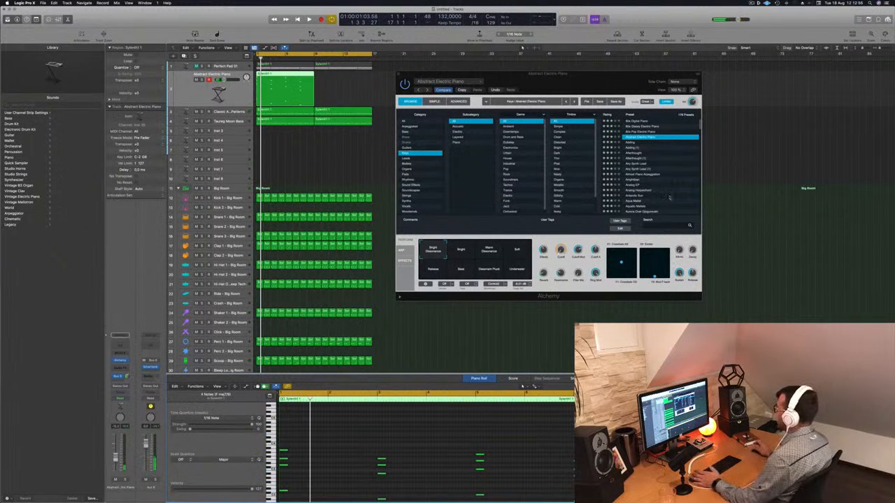
key("space")
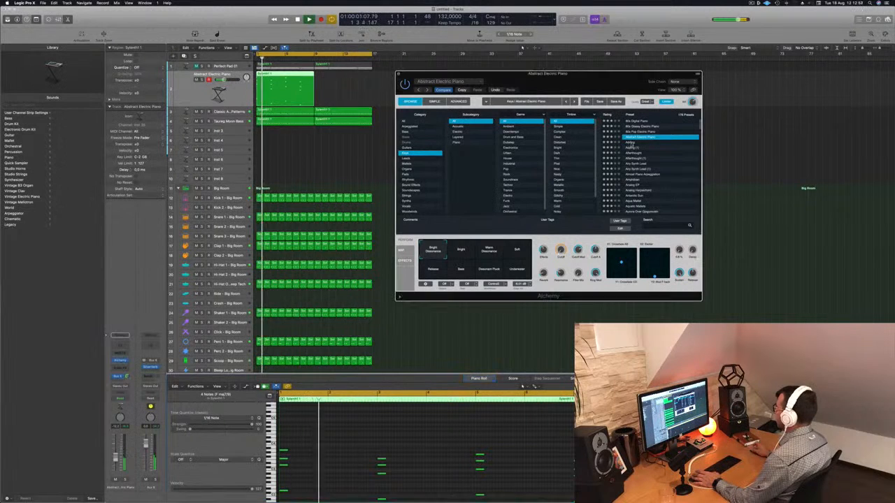
- Audition the Keys presets Adding and Almost Piano Arpeggiation during playback, then load Antarctic Sun on the track
left_click(631, 144)
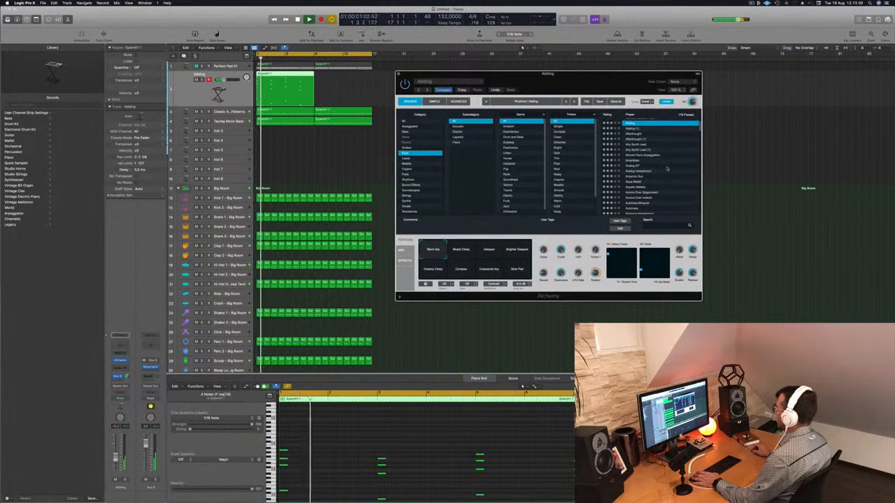
mouse_move(603, 86)
left_mouse_down()
mouse_move(678, 74)
mouse_move(614, 78)
left_mouse_up()
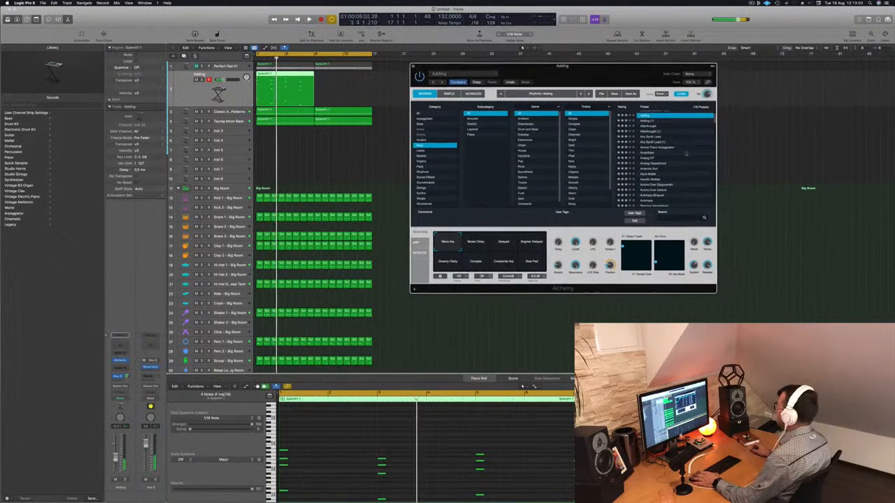
left_click(664, 148)
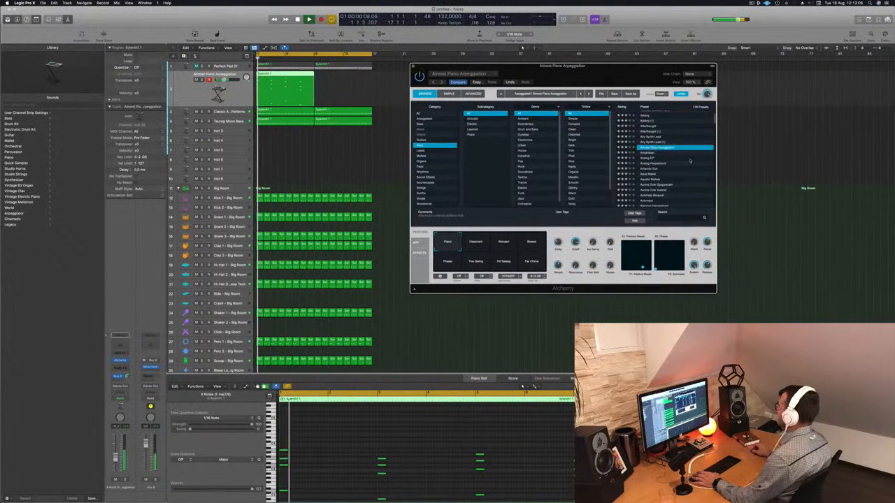
left_click(650, 158)
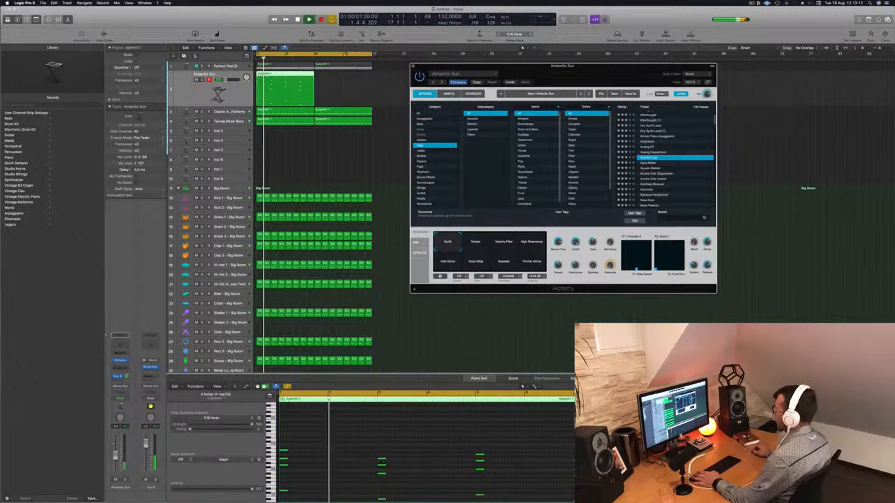
scroll(331, 460, "down", 3)
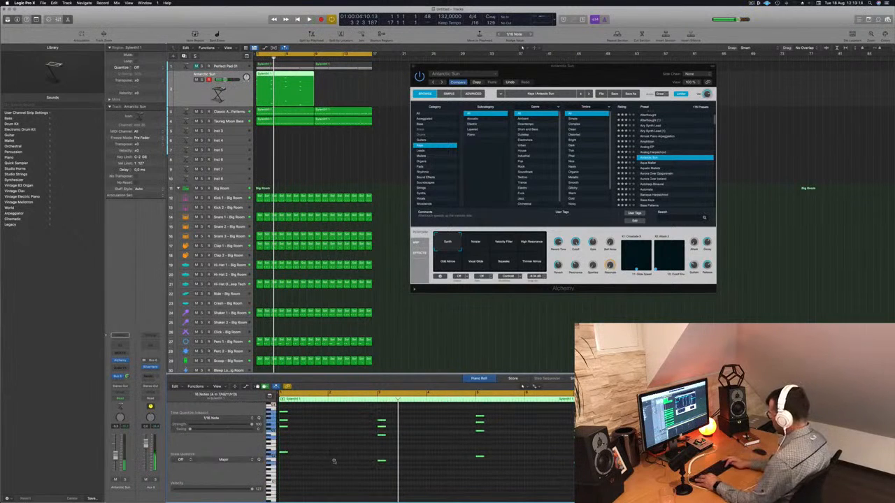
- Audition the Antarctic Sun preset's Noisier, Velocity Filter, High Resonance and Odd Atmos variations while the chord part plays
scroll(334, 462, "up", 2)
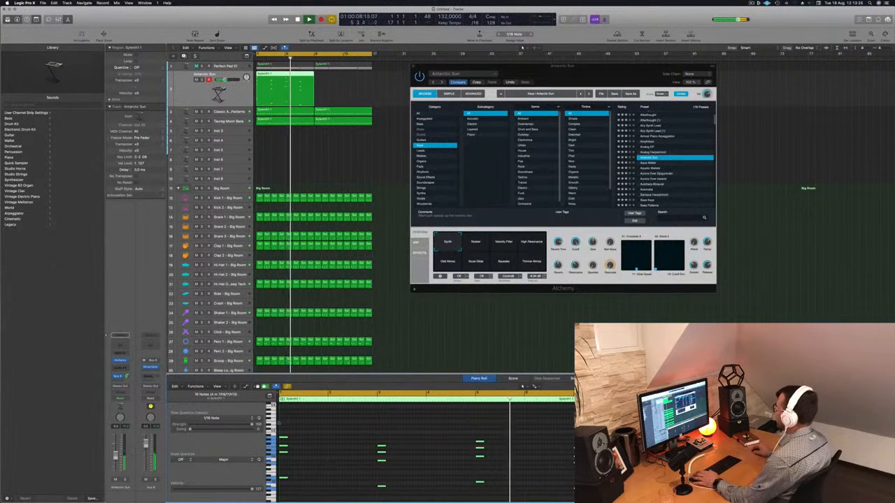
mouse_move(614, 70)
left_mouse_down()
mouse_move(628, 65)
mouse_move(601, 63)
left_mouse_up()
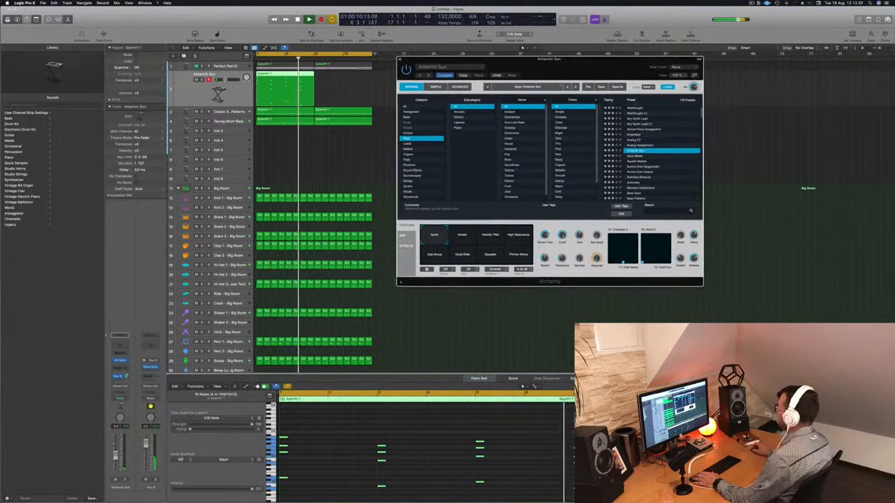
left_click(463, 237)
key("Return")
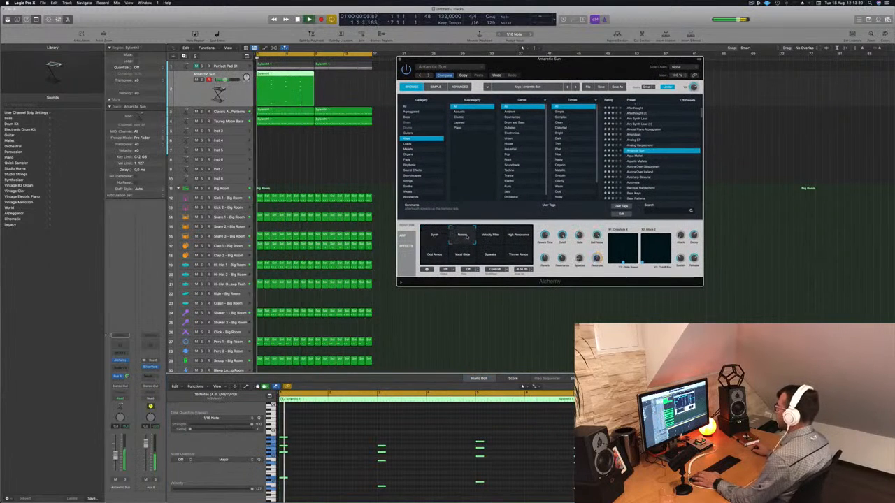
left_click(485, 237)
left_click(517, 237)
left_click(434, 257)
key("Return")
- Try the Vocal Slide, Squeaks and Thinner Atmos variations, returning to Synth and replaying from the start
left_click(461, 257)
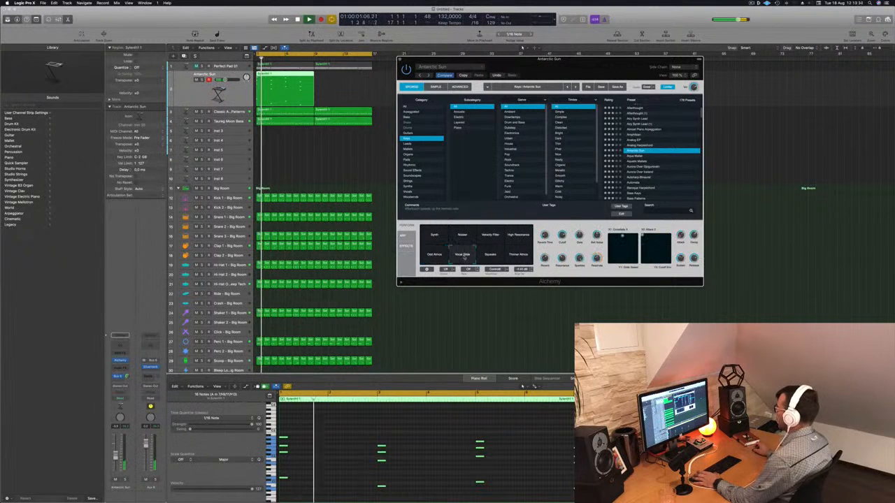
left_click(492, 257)
left_click(519, 256)
left_click(437, 238)
key("Return")
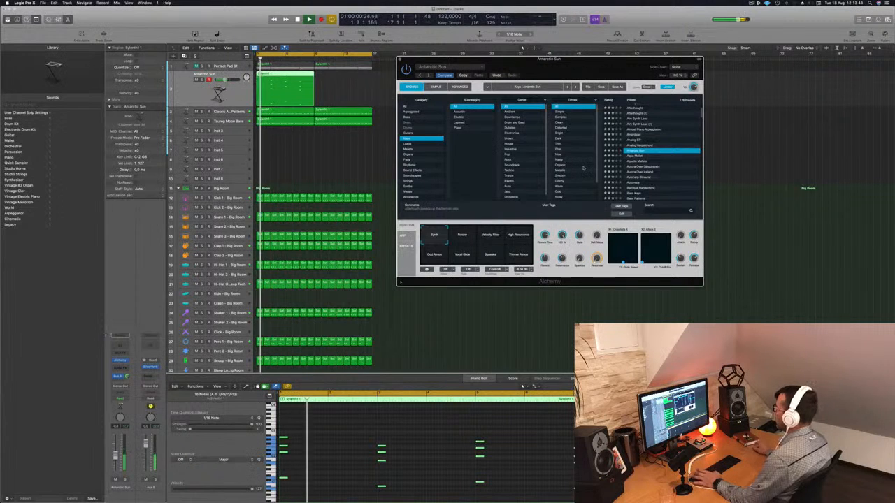
- Copy the Antarctic Sun chord region directly behind itself so the part fills the second eight bars
left_click(176, 90)
key("space")
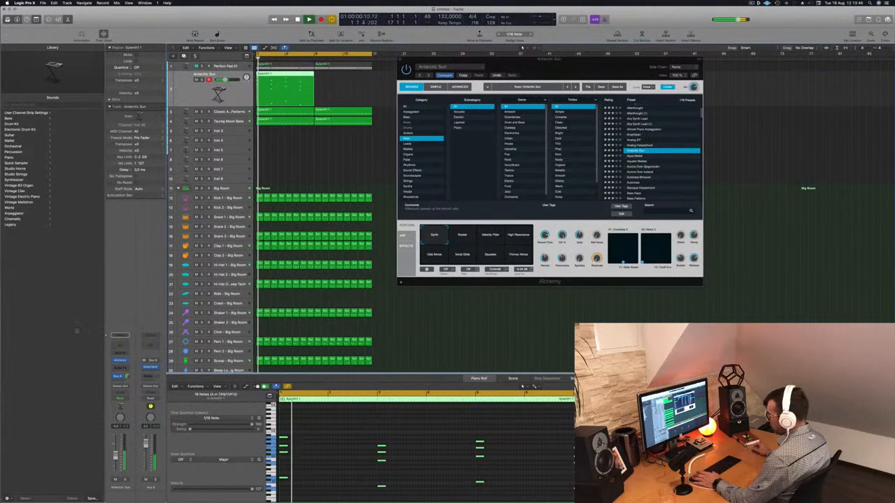
left_click_drag(579, 66, 576, 67)
left_click_drag(284, 82, 342, 82)
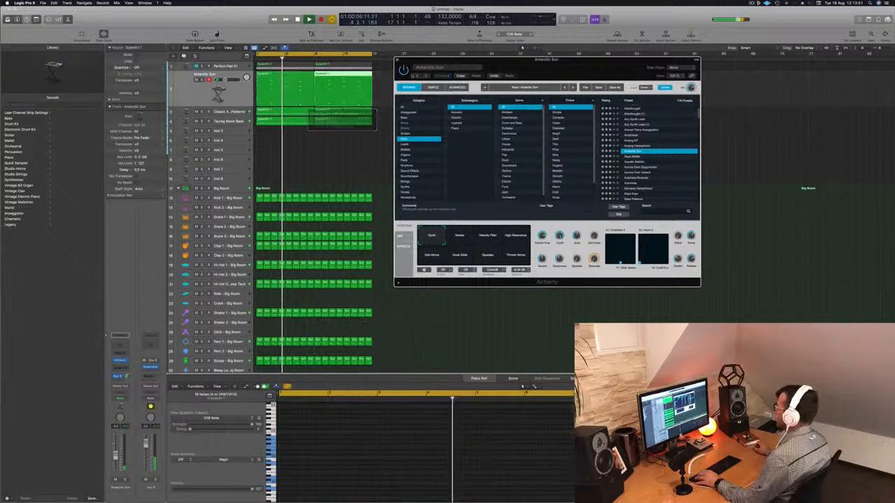
left_click_drag(523, 67, 636, 80)
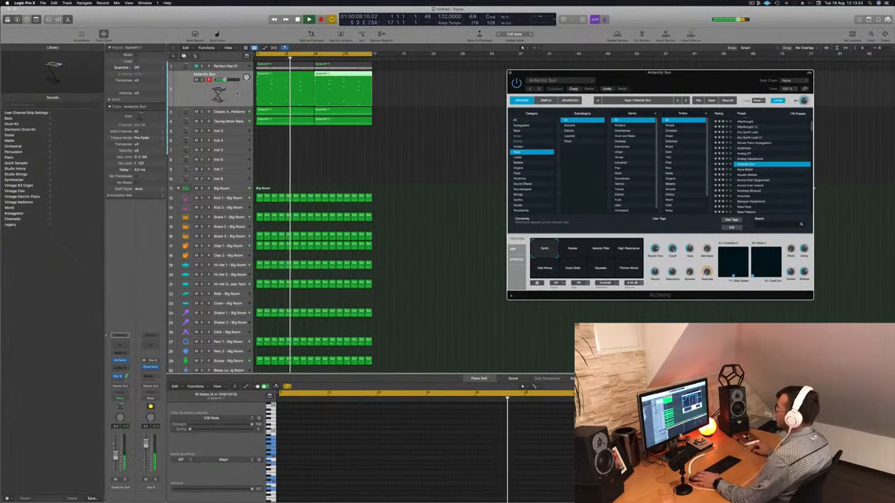
- Duplicate the Antarctic Sun track and copy its first chord region onto the new track
left_click(238, 93)
key("Return")
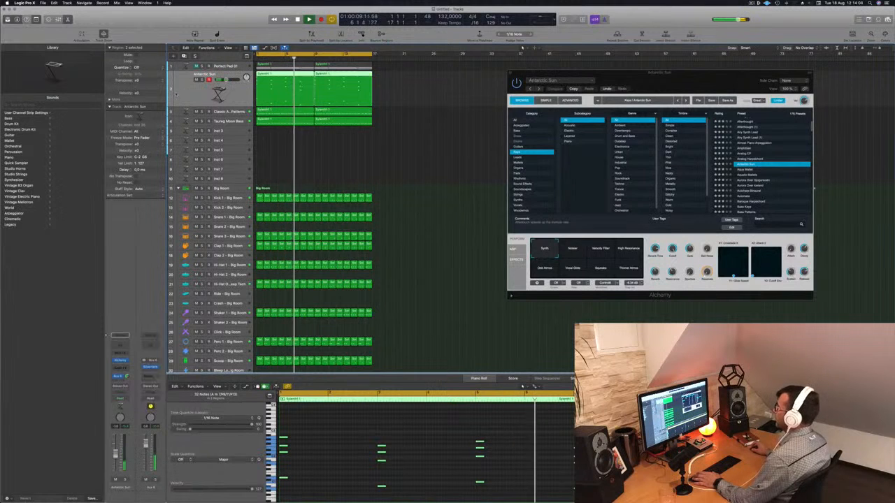
key("super+d")
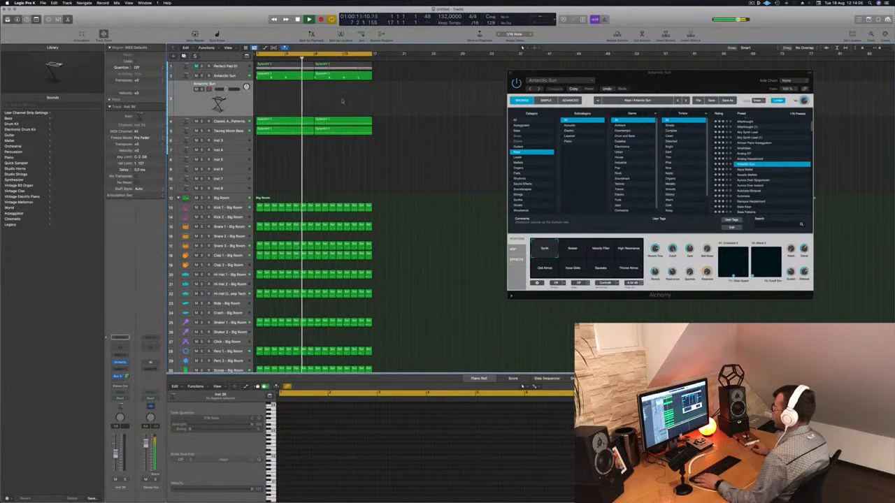
left_click_drag(274, 75, 273, 102)
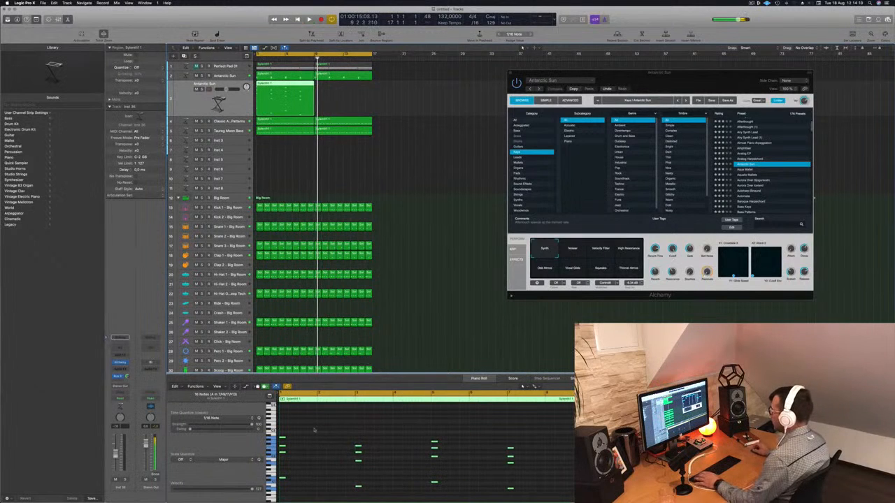
key("super+a")
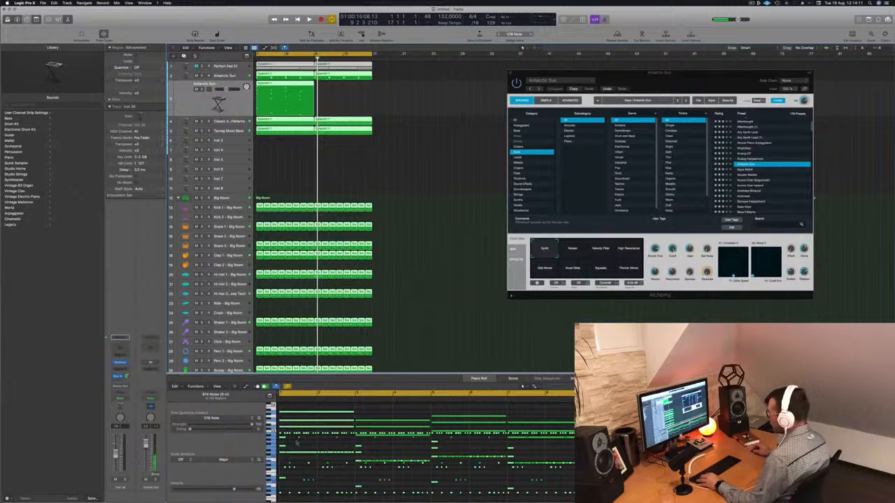
left_click(419, 175)
left_click(278, 85)
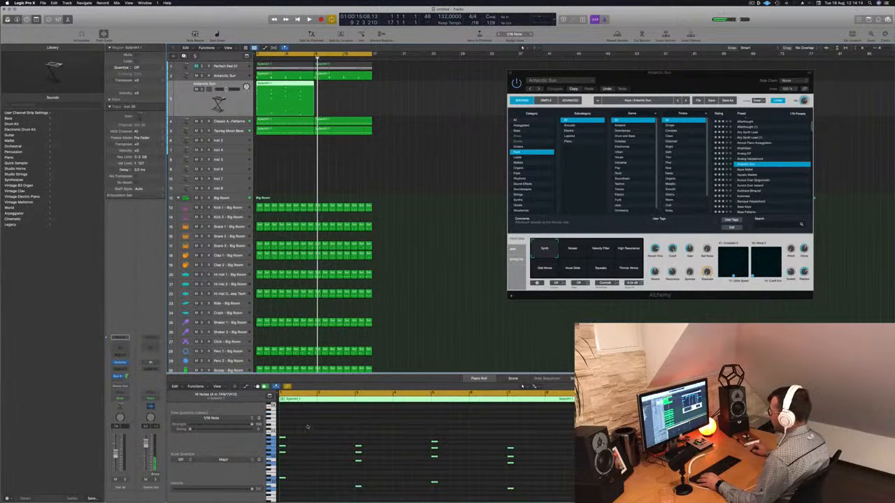
key("super+a")
left_click(378, 284)
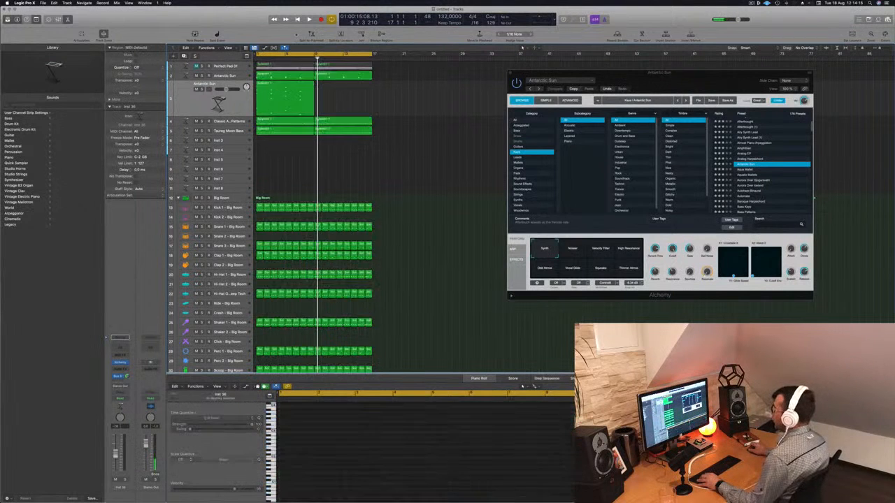
- Move the duplicate track's chords half a bar later and add a repeat of each chord an eighth note behind it
left_click(271, 88)
left_click(399, 444)
key("super+a")
key("super+Right")
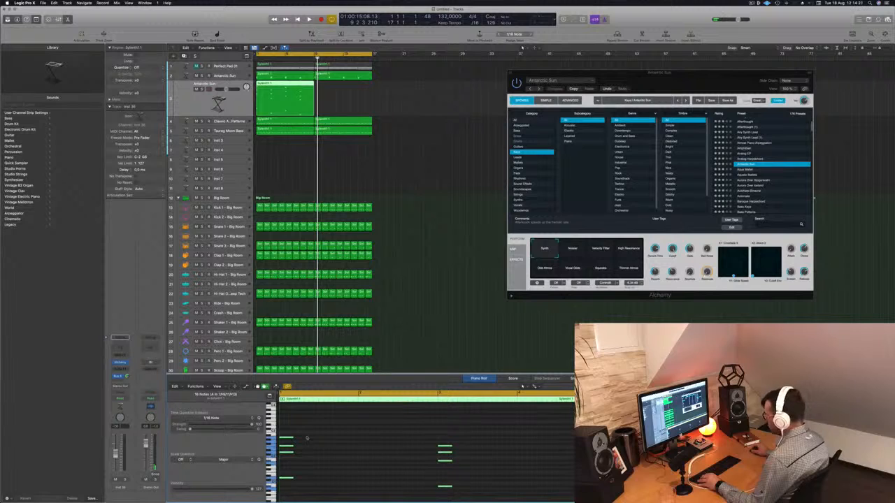
left_click_drag(295, 438, 363, 442)
key("space")
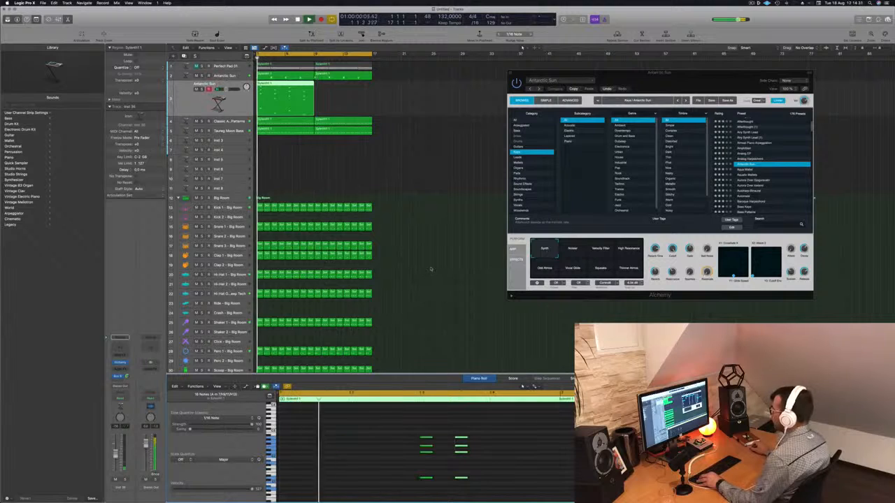
scroll(428, 268, "down", 2)
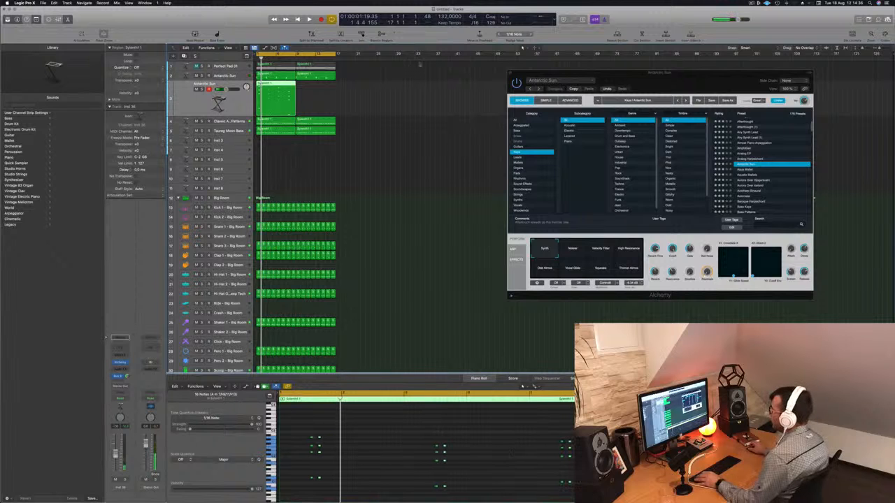
- Slightly reduce the height of the duplicated Antarctic Sun track and play the arrangement from the start
left_click(394, 220)
left_click(278, 106)
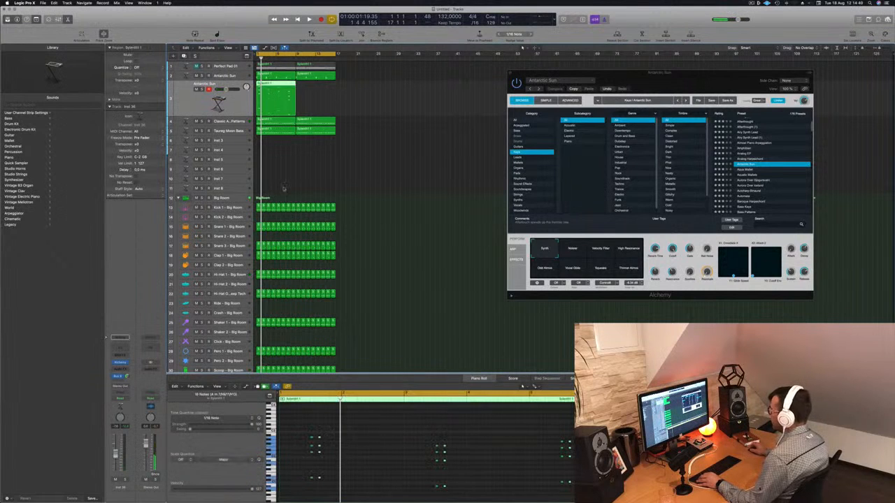
left_click_drag(230, 119, 230, 116)
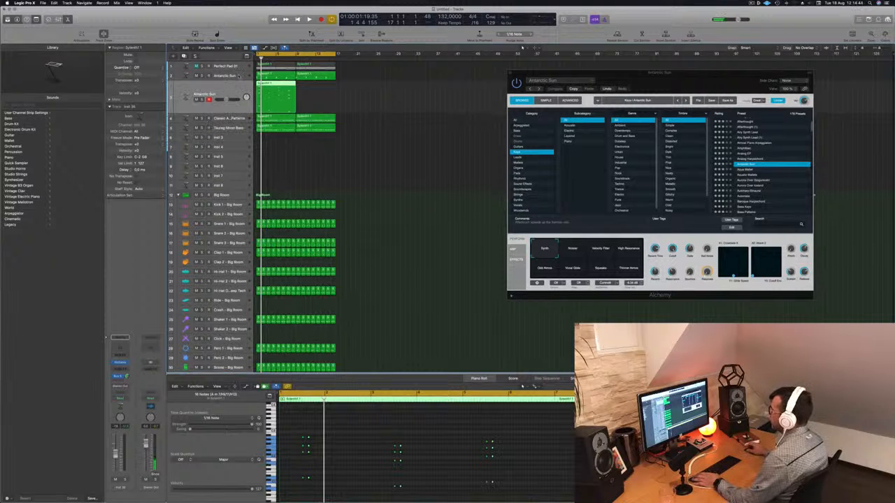
key("Return")
key("space")
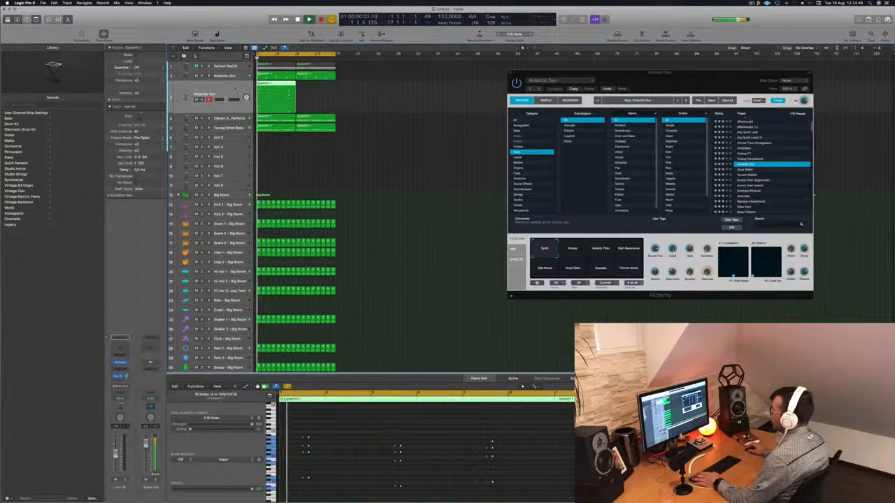
key("Return")
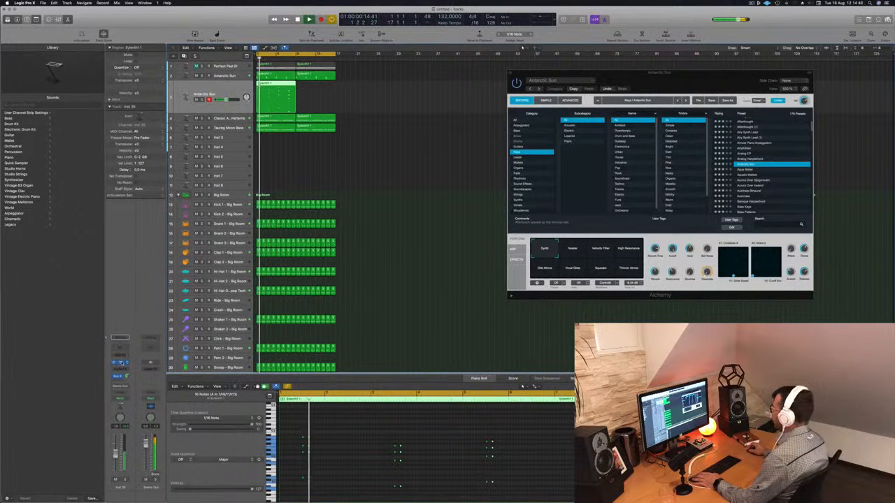
- Open the duplicated track's Alchemy instrument during playback and list its Rhythmic presets
left_click(121, 363)
key("Return")
key("space")
left_click_drag(452, 92, 630, 104)
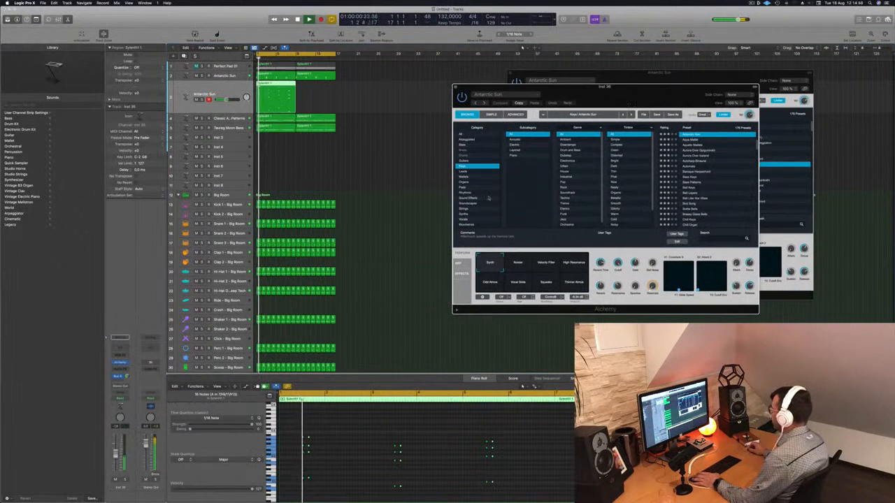
key("Return")
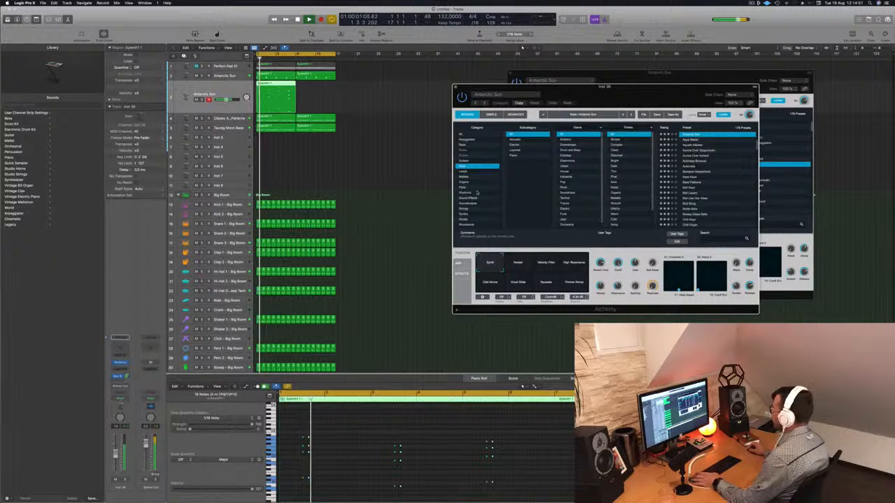
left_click(468, 193)
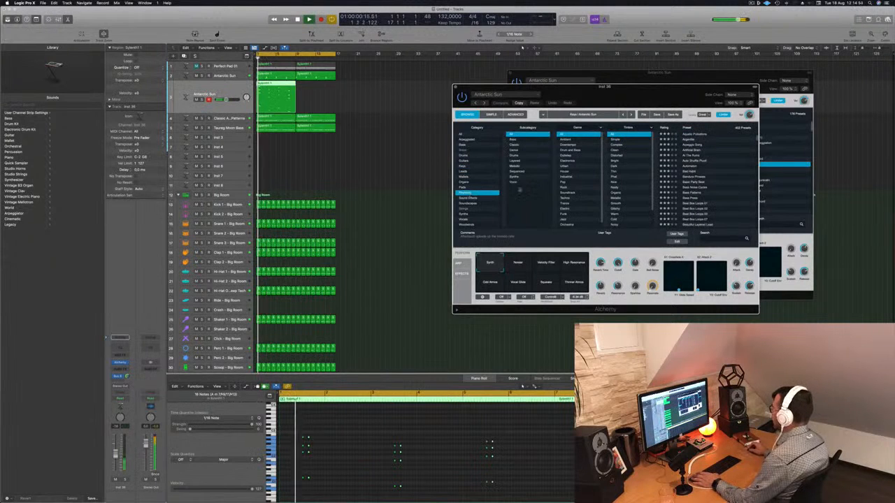
- Audition the Rhythmic presets Aquatic Pulsations, Arpeggio Song and Artificial Brain on the duplicated track during playback
left_click(696, 133)
key("Return")
left_click_drag(629, 89, 626, 69)
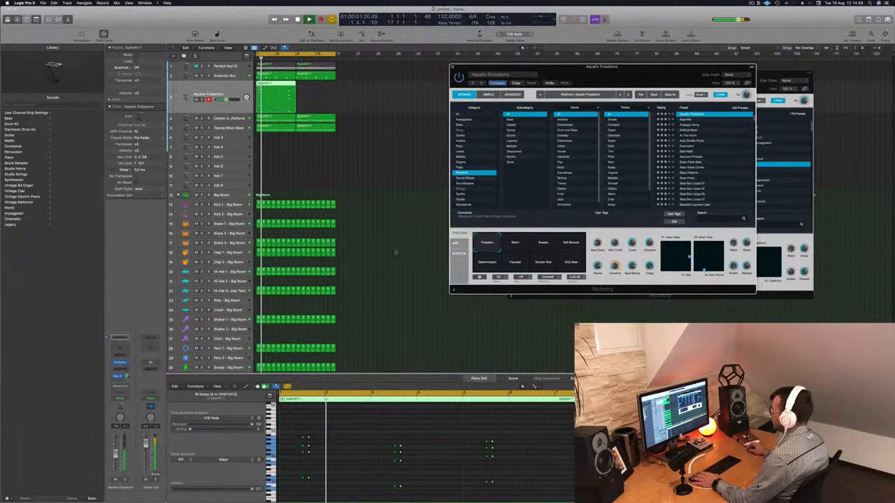
left_click(359, 462)
key("Return")
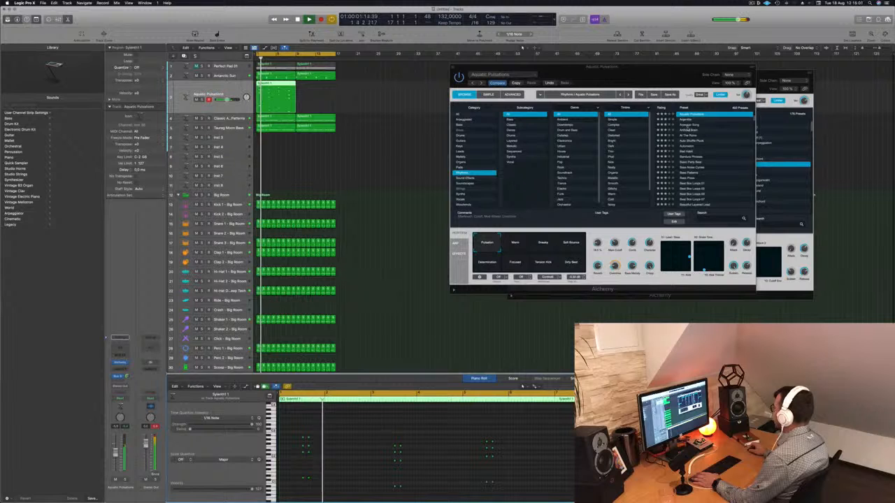
left_click(686, 126)
key("Return")
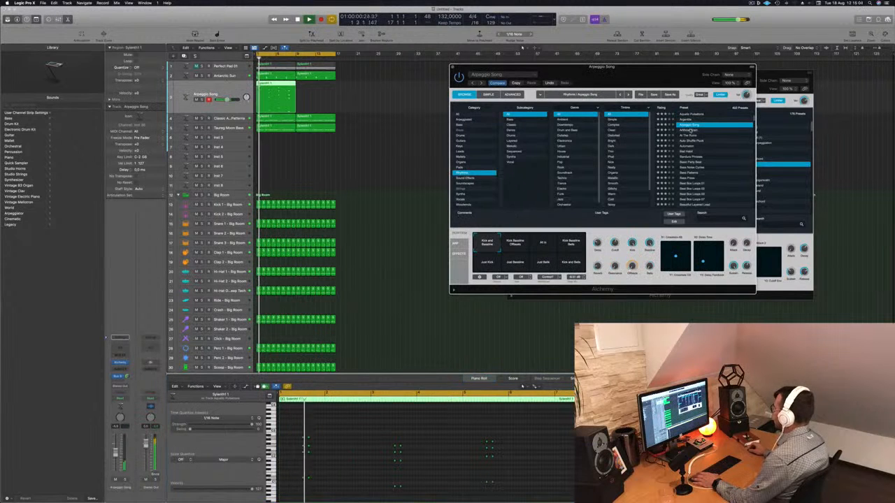
left_click(690, 130)
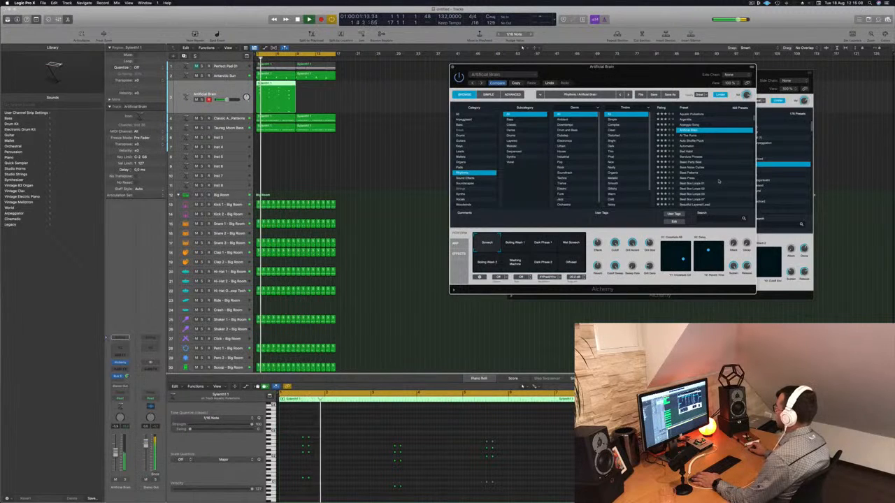
- Audition the Rhythmic presets Bellscape and Blue Mixer on the duplicated track during playback and reposition its Alchemy window
scroll(719, 182, "down", 3)
left_click(689, 182)
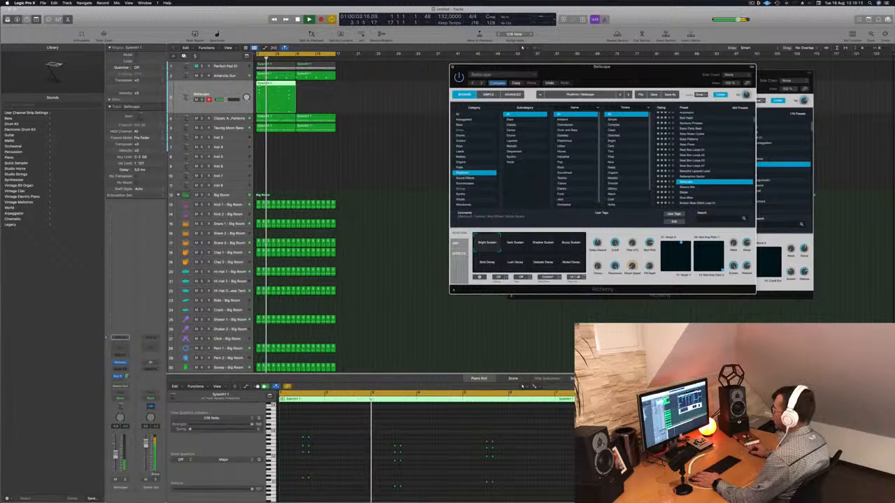
scroll(712, 162, "down", 2)
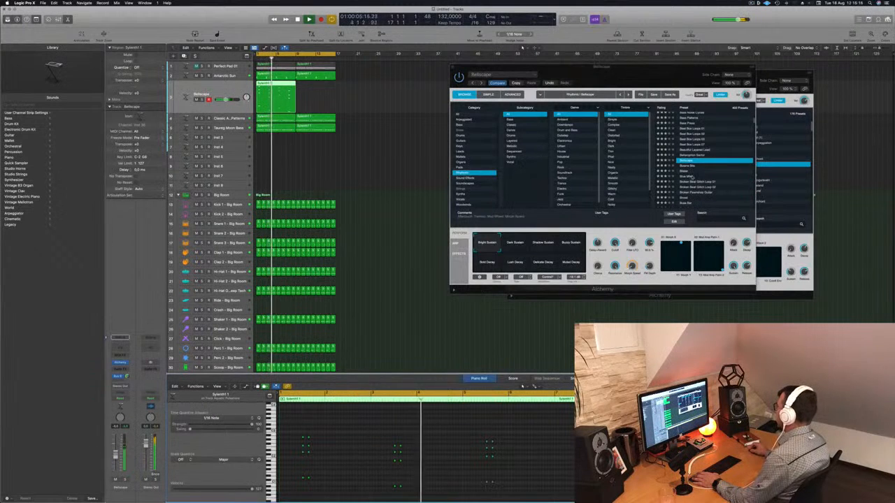
left_click(690, 177)
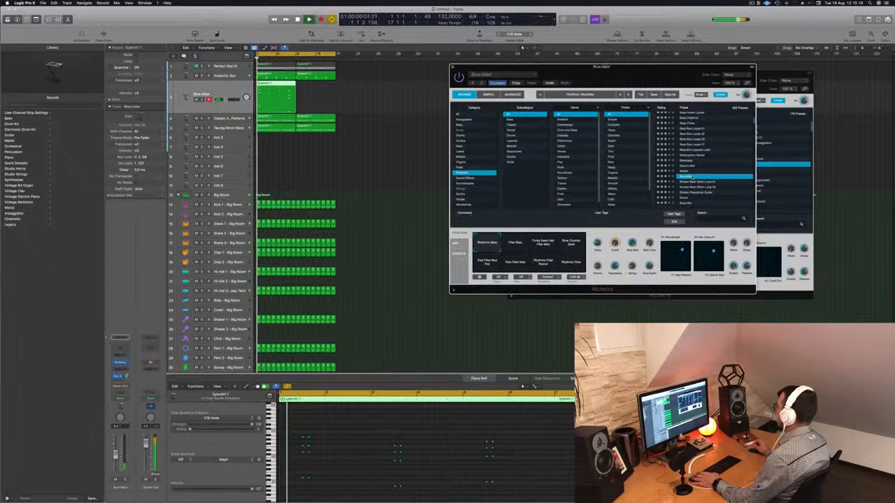
left_click_drag(672, 77, 600, 48)
- Audition the Rhythmic presets Brood, Buss Bar, Busy Groove and C64 Multiplexer on the duplicated track during playback
scroll(614, 143, "down", 2)
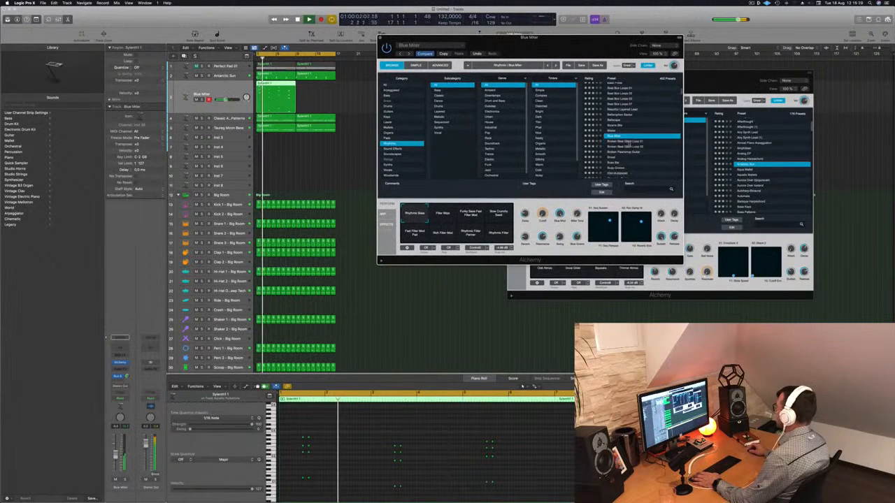
left_click(613, 143)
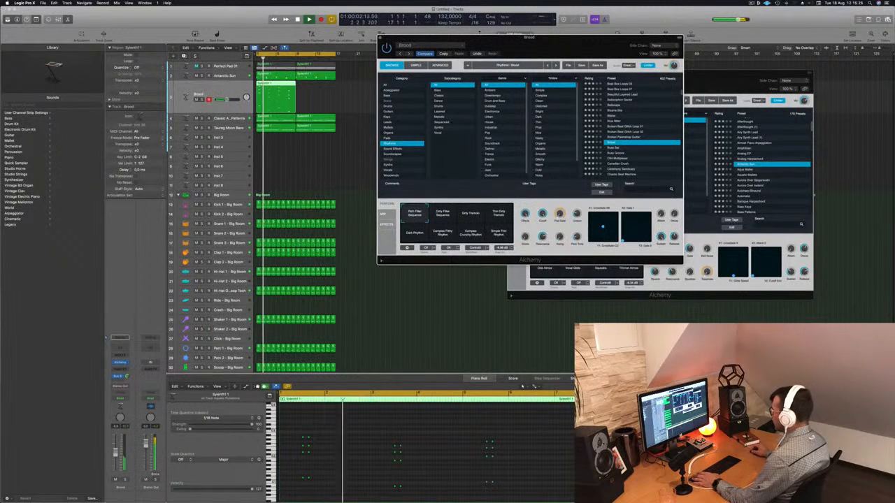
left_click(611, 149)
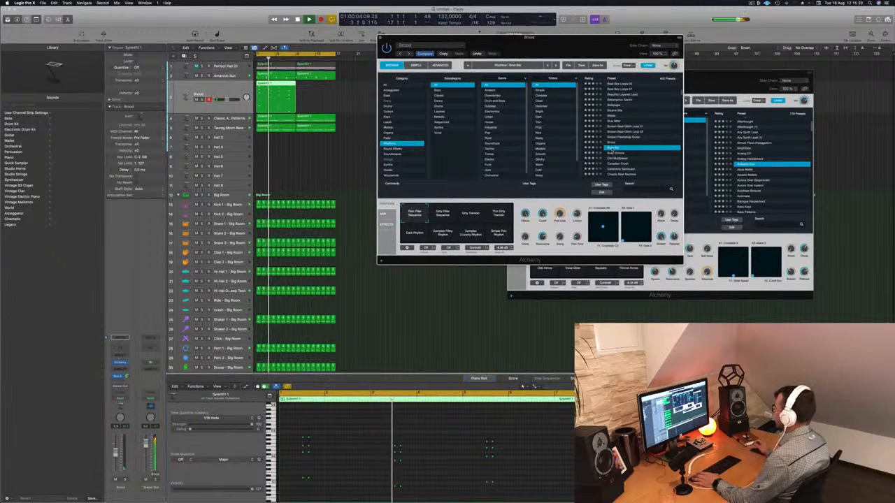
scroll(634, 138, "down", 1)
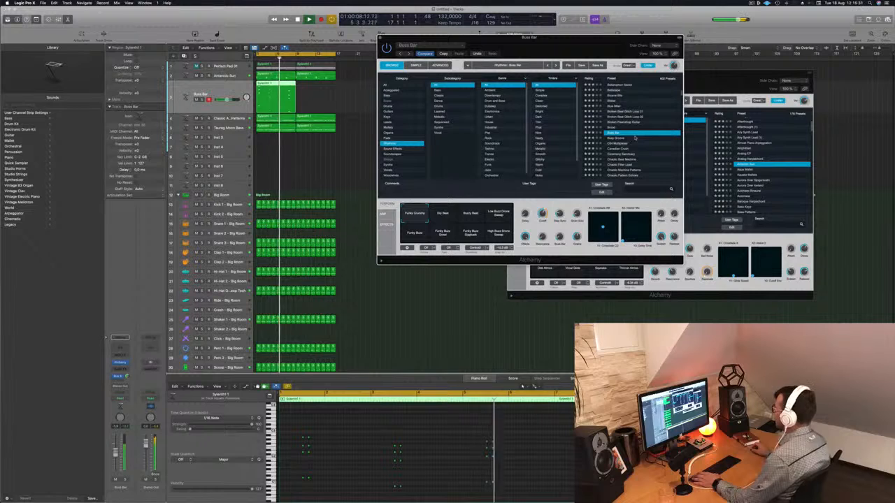
left_click(611, 139)
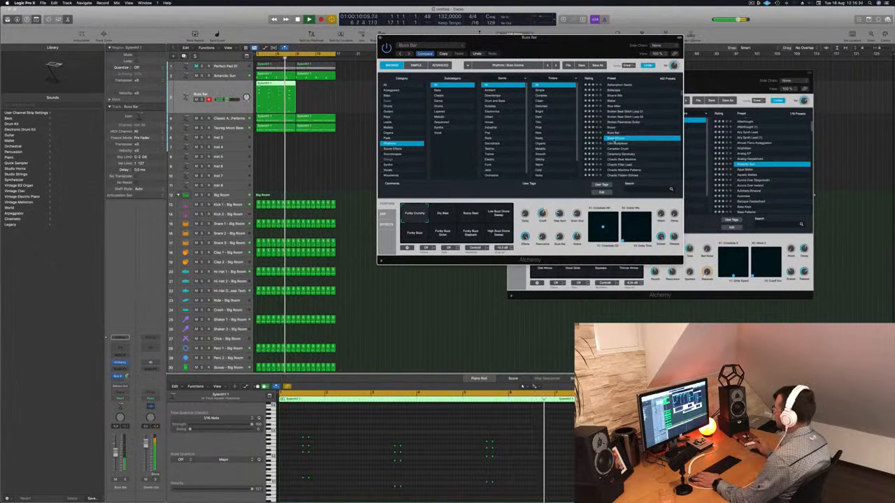
left_click(618, 144)
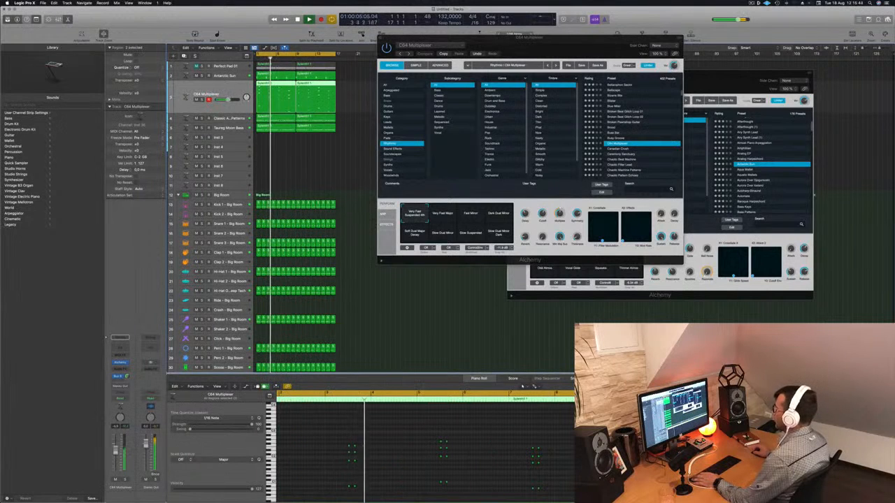
- Audition the Rhythmic presets Canadian Crush, Ceremony Sanctuary and Clock Organ on the duplicated track during playback
left_click(625, 150)
scroll(646, 141, "down", 2)
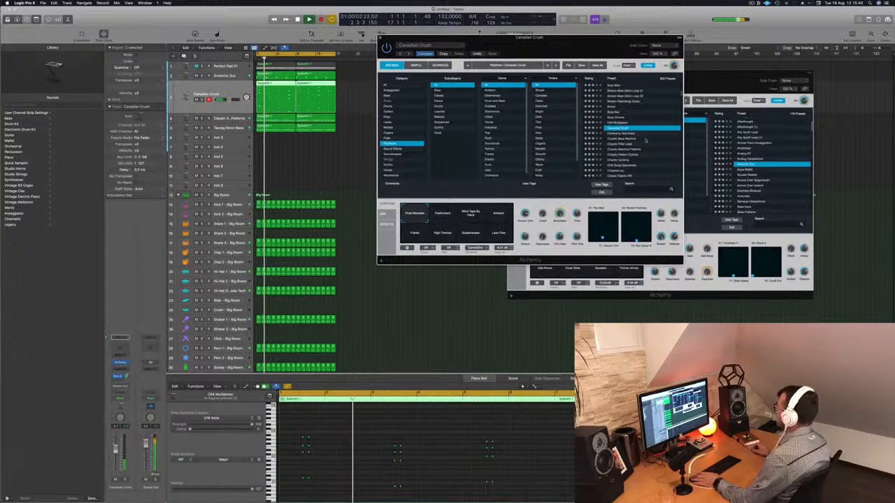
scroll(639, 123, "down", 1)
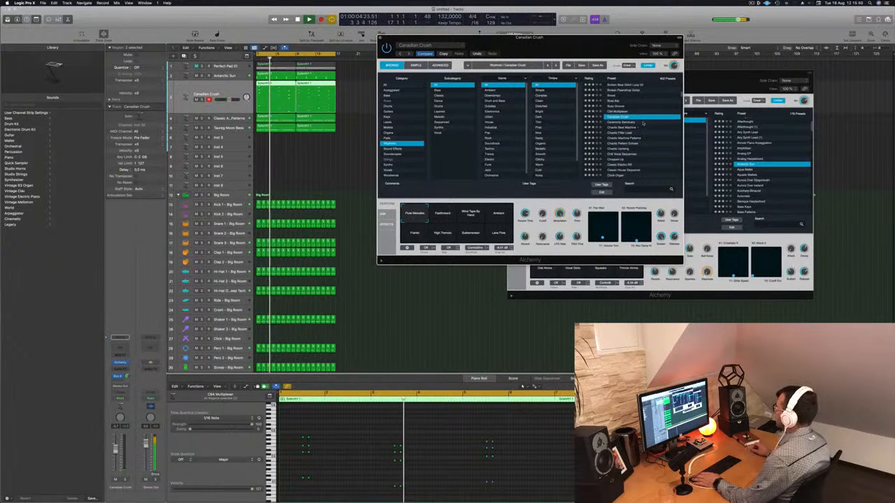
left_click(639, 124)
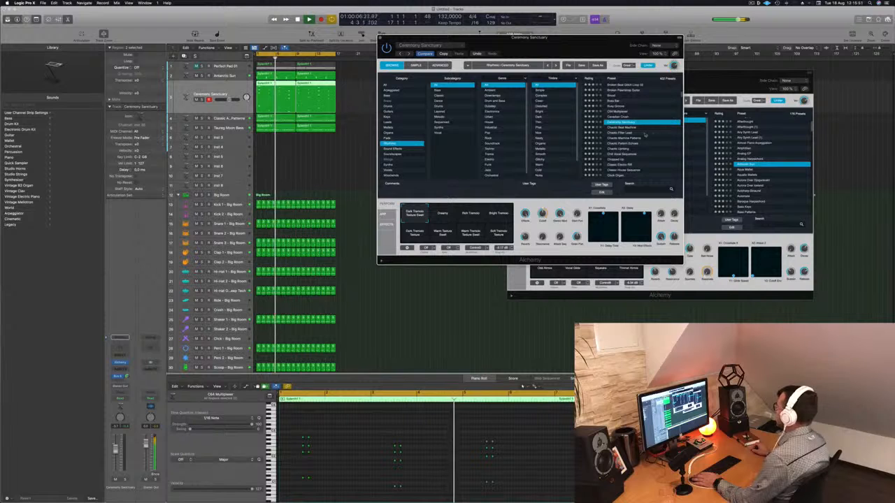
scroll(646, 137, "down", 2)
scroll(653, 137, "down", 2)
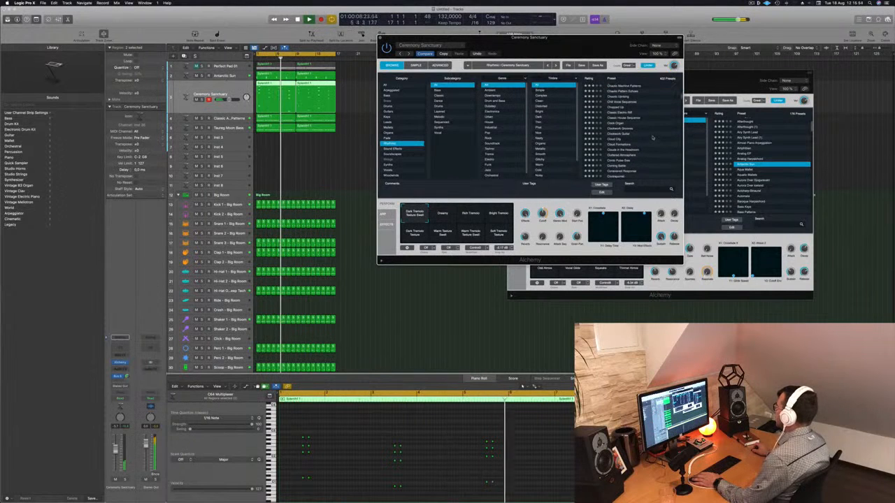
left_click(610, 124)
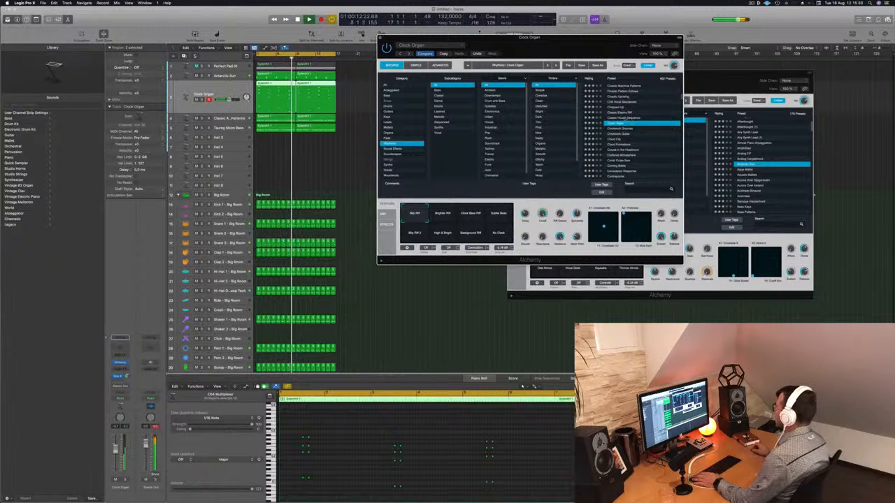
- Load the Cluttered Atmosphere preset with its Wooden Chimes snapshot on the duplicated track and lower the track's volume
scroll(656, 128, "down", 1)
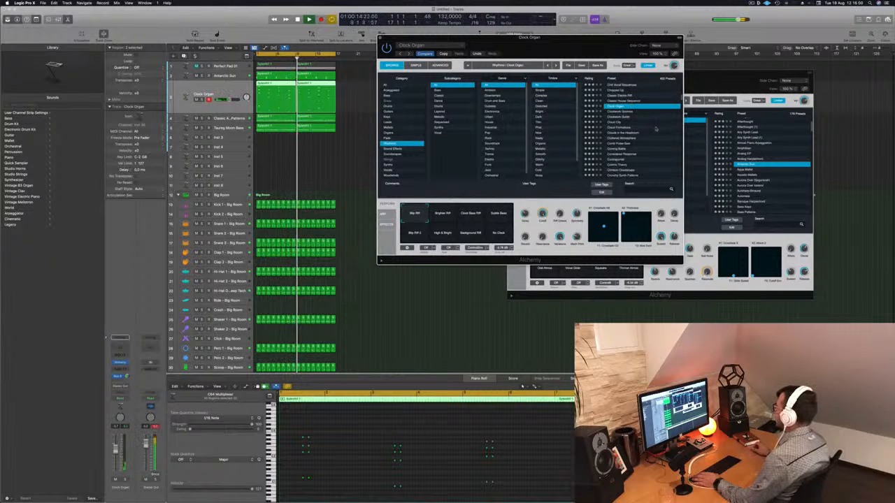
scroll(653, 131, "down", 1)
scroll(650, 135, "up", 1)
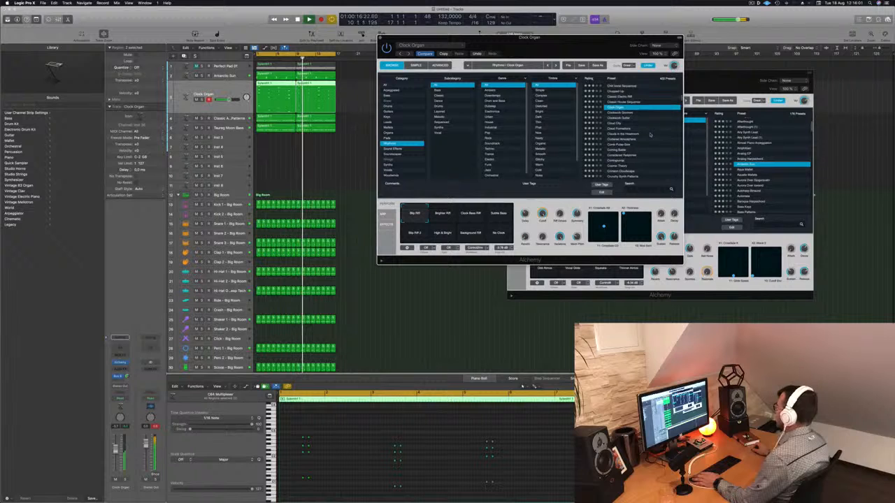
left_click(607, 140)
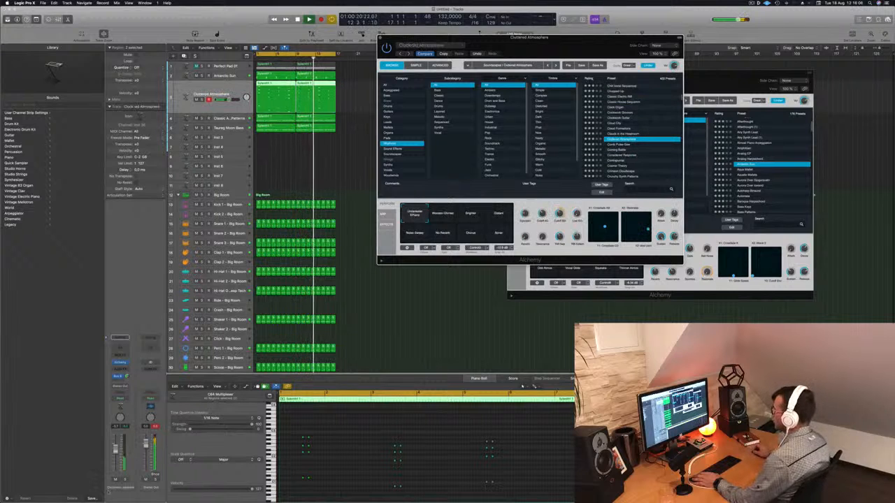
left_click(228, 99)
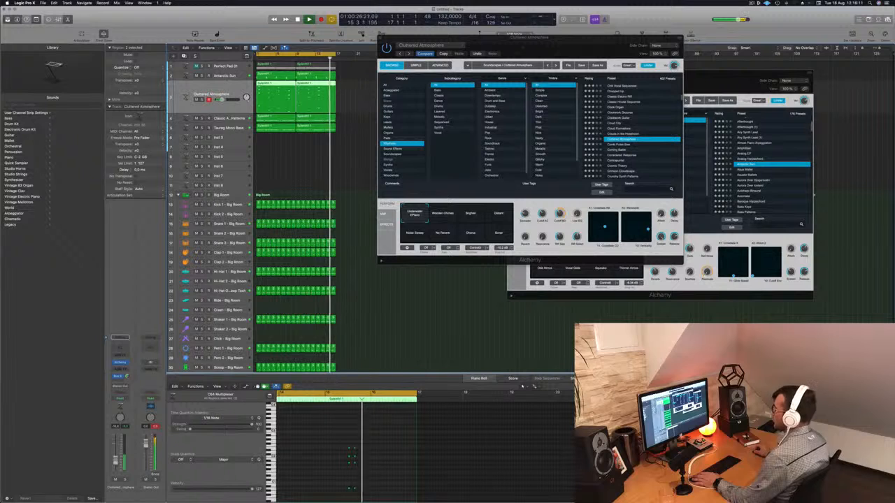
left_click(448, 211)
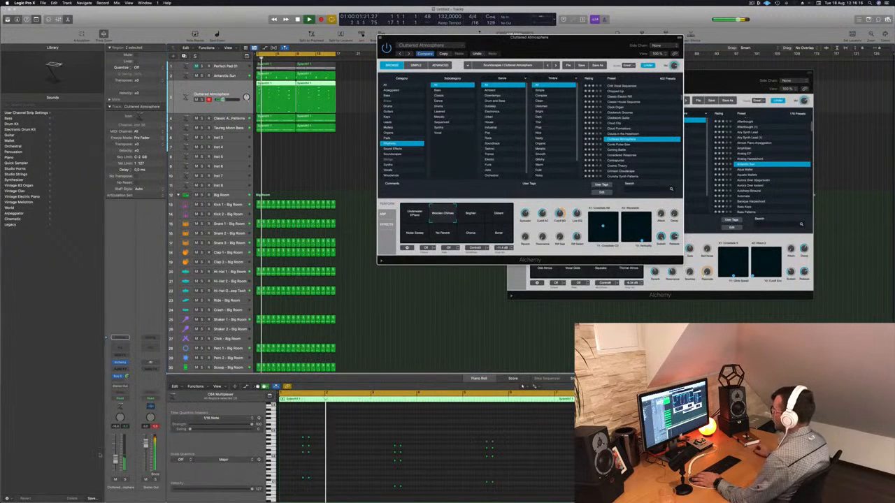
left_click(279, 431)
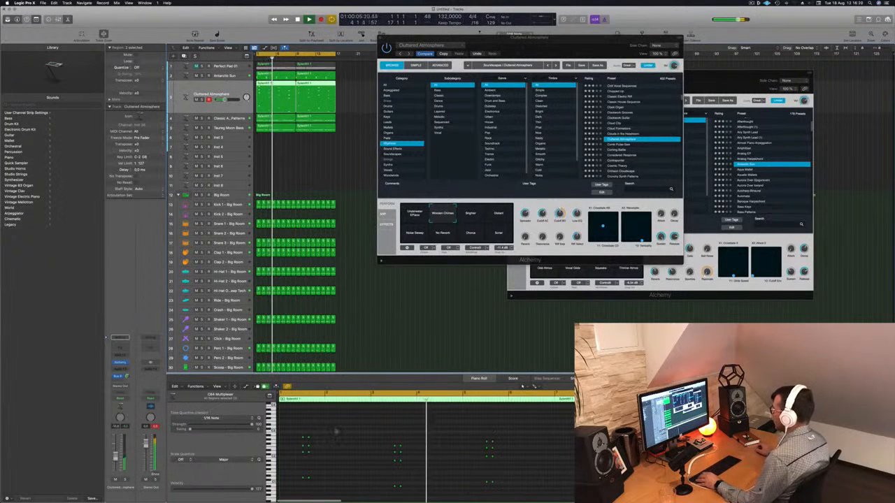
key("super+a")
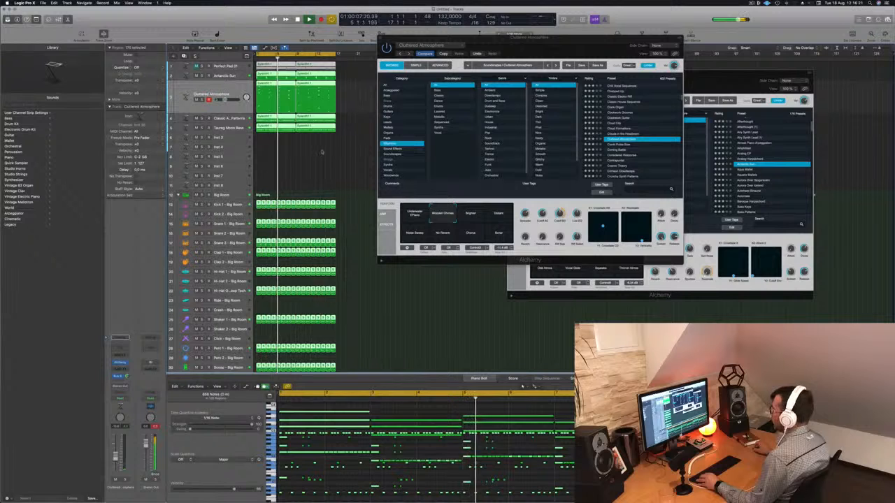
left_click(321, 148)
- Copy all chord notes on the Cluttered Atmosphere track one beat later at the same pitches, giving four hits per chord
left_click(231, 95)
left_click(356, 455)
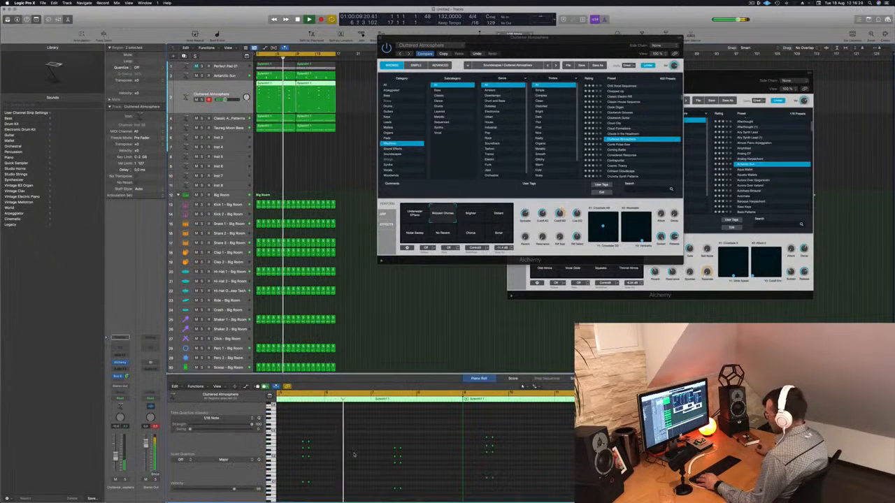
key("super+a")
key("super+Right")
key("super+Right")
key("super+Right")
key("super+Right")
key("super+Right")
key("super+Right")
key("super+Right")
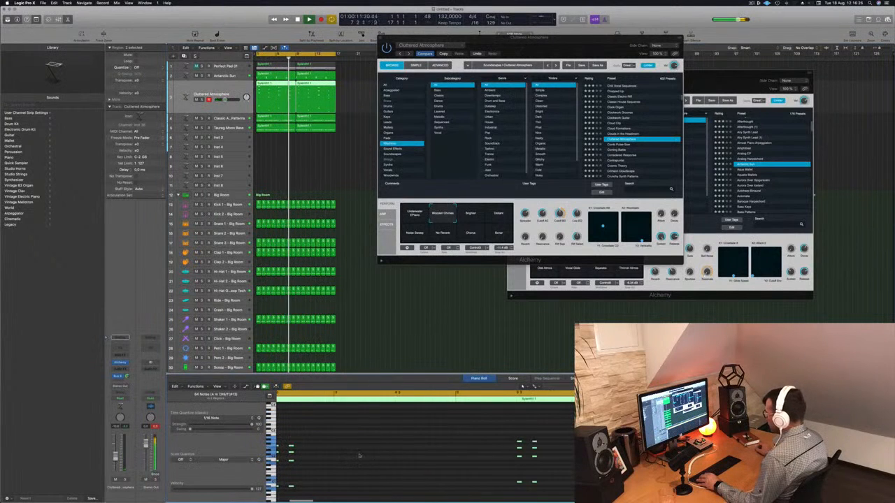
scroll(419, 439, "left", 6)
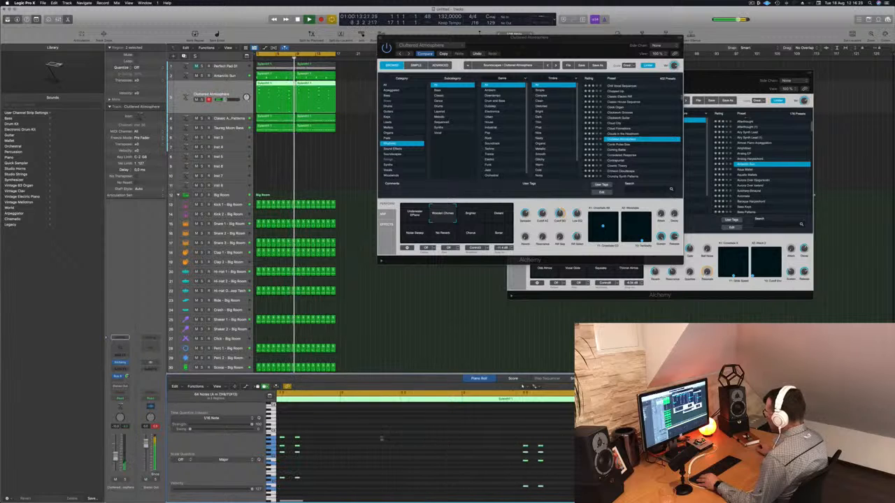
left_click_drag(342, 439, 373, 439)
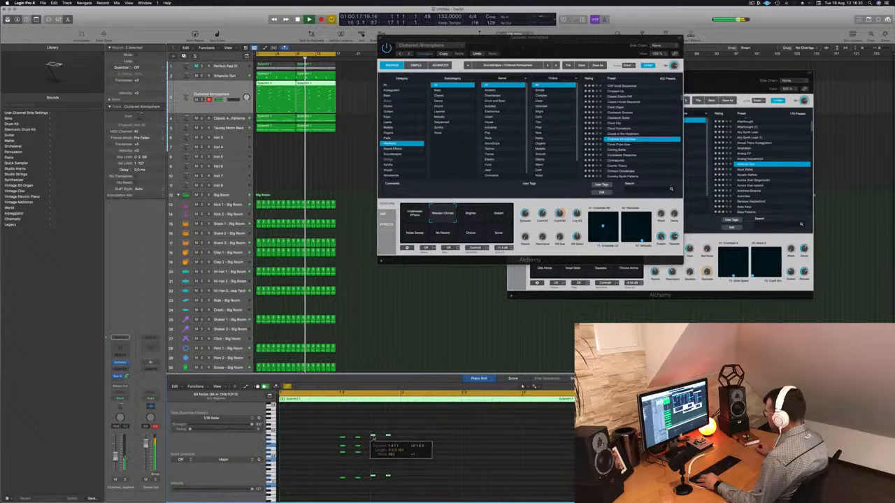
key("alt+Up")
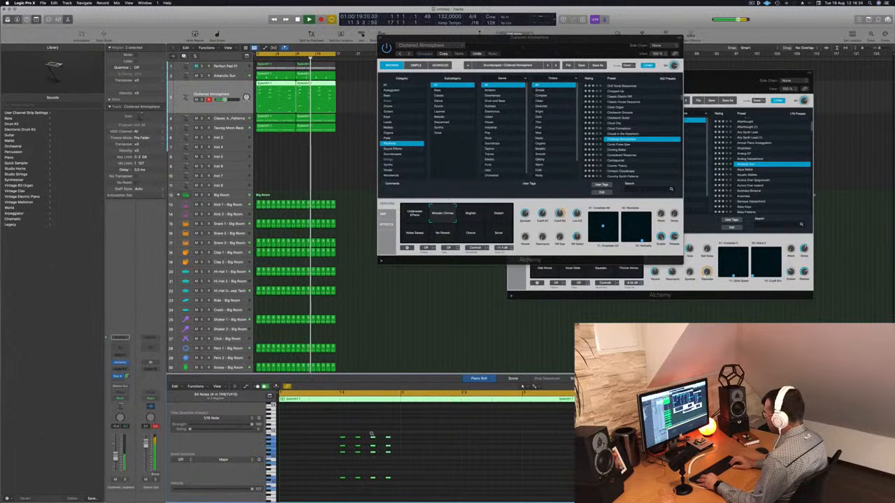
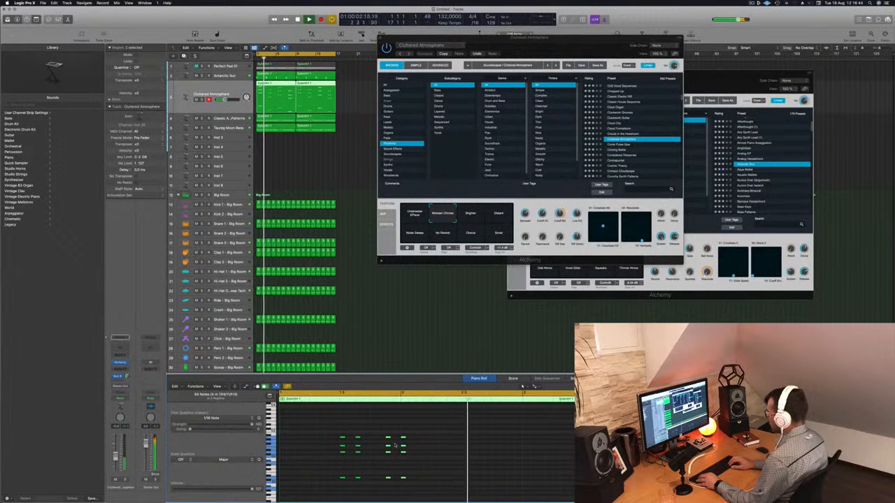
- Nudge the copied Cluttered Atmosphere notes slightly earlier and replay the arrangement from the start
key("alt+Left")
key("space")
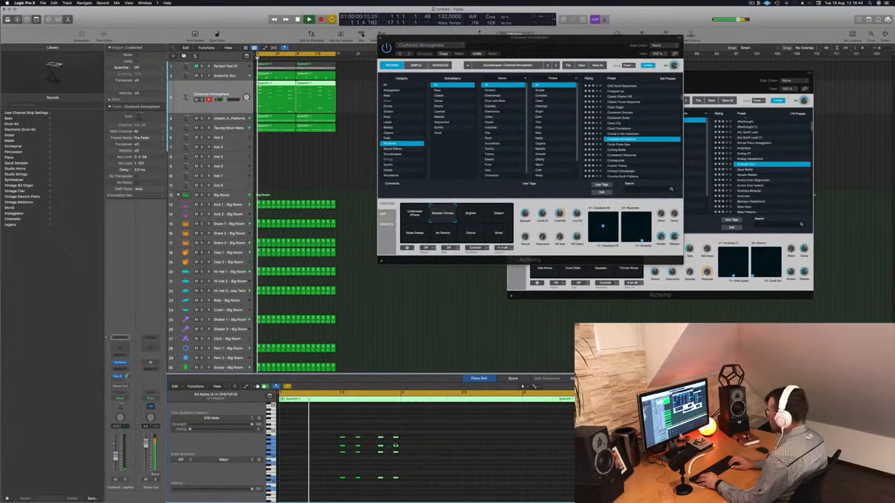
key("Return")
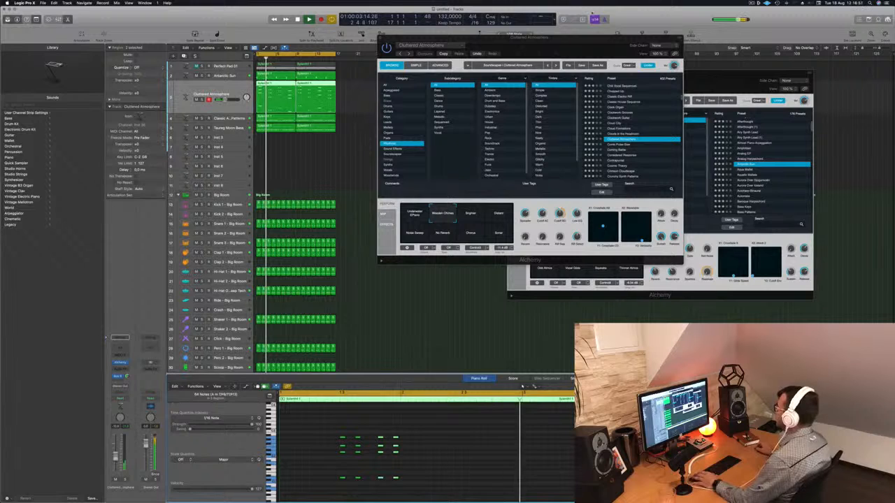
- Audition Alchemy's Brighter, Distant and Noise Sweep snapshots, settle on No Reverb, and lower the Cluttered Atmosphere track's volume
left_click_drag(578, 44, 563, 76)
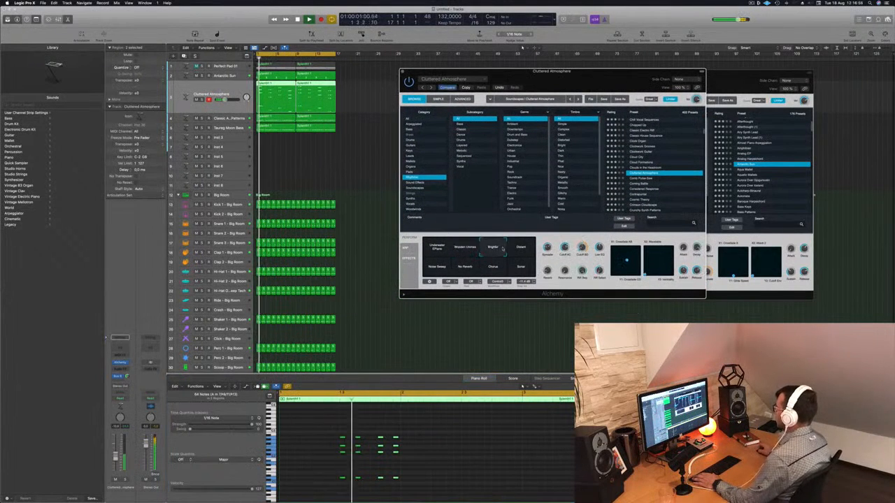
left_click(522, 249)
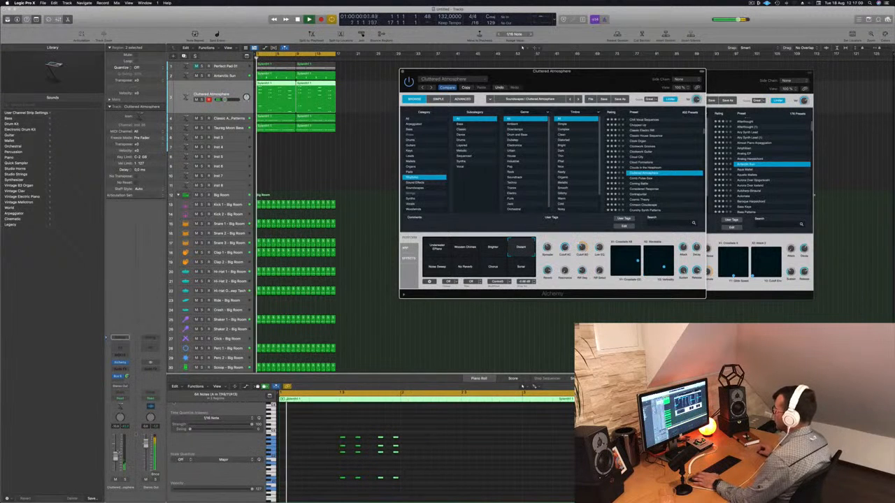
left_click(447, 388)
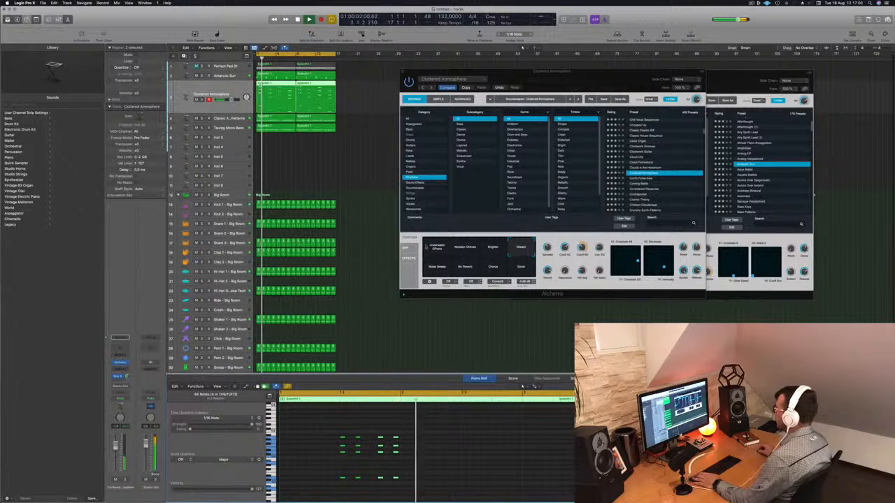
left_click(433, 273)
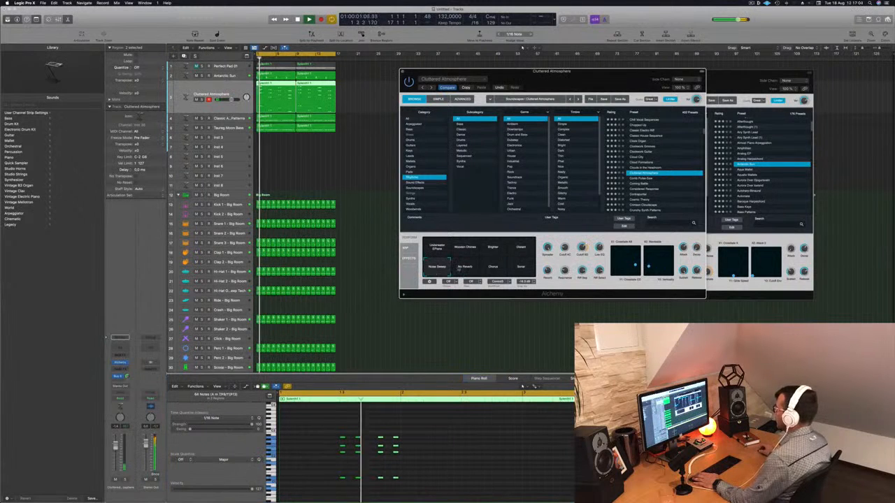
left_click(465, 269)
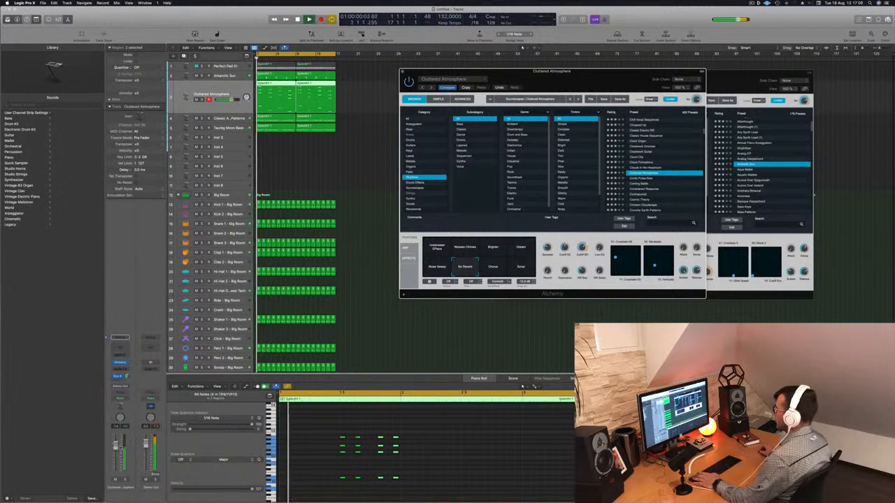
left_click(521, 46)
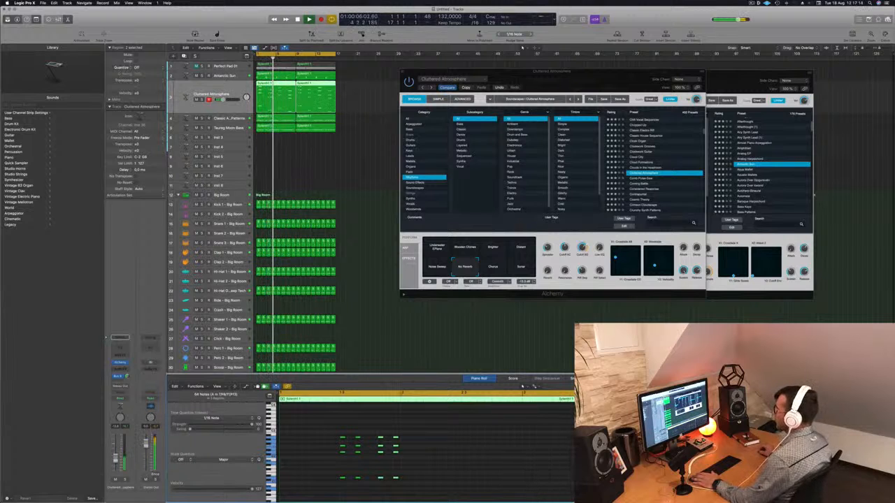
- Close the Alchemy windows of the Cluttered Atmosphere and Antarctic Sun tracks
left_click_drag(547, 76, 491, 111)
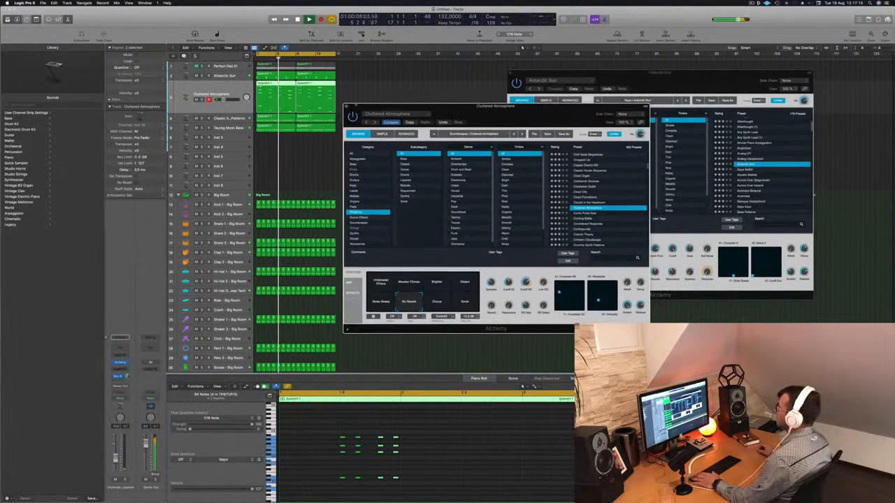
left_click(346, 108)
left_click_drag(510, 74, 474, 74)
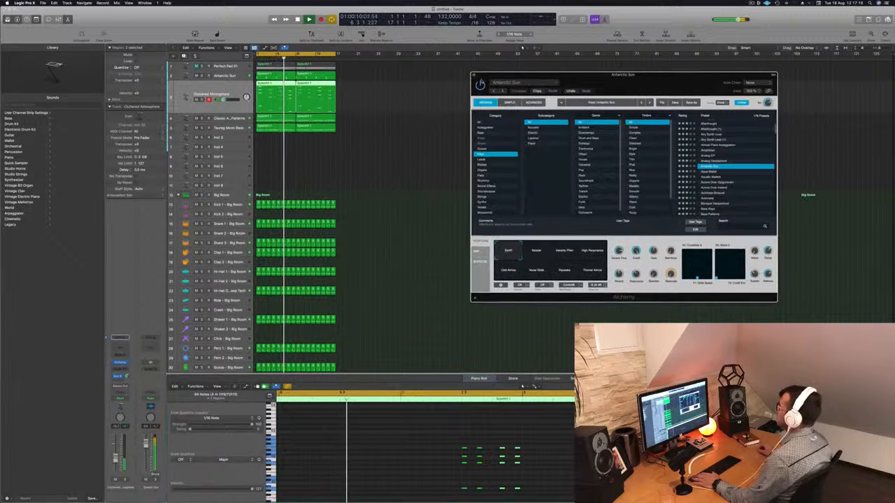
left_click(474, 75)
left_click(392, 143)
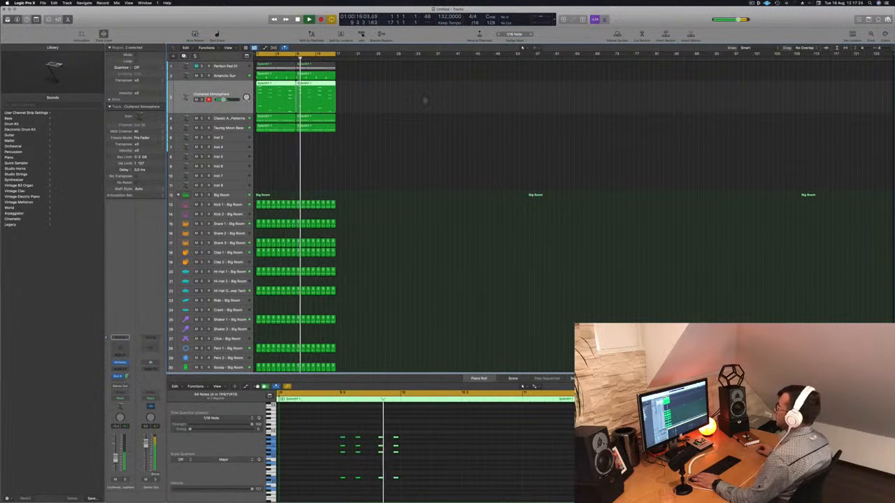
- Duplicate the Cluttered Atmosphere track and copy the first bass region from the track below onto the new track
left_click(236, 67)
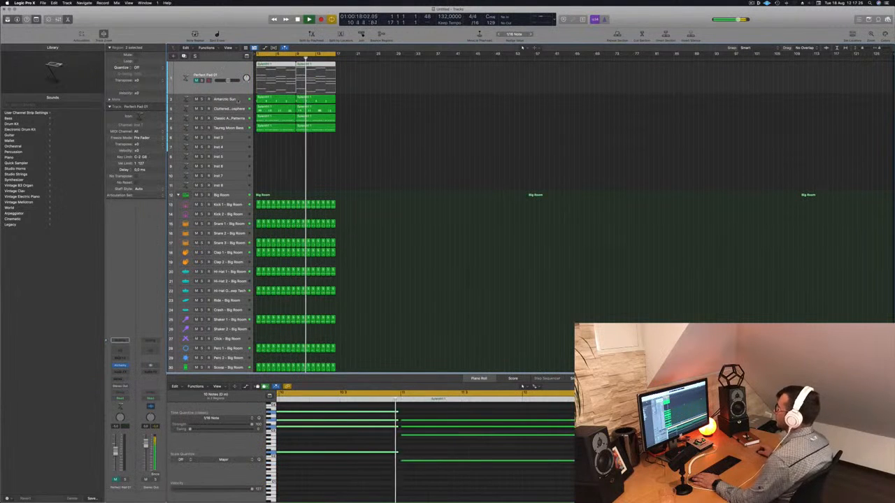
left_click(237, 98)
left_click(237, 108)
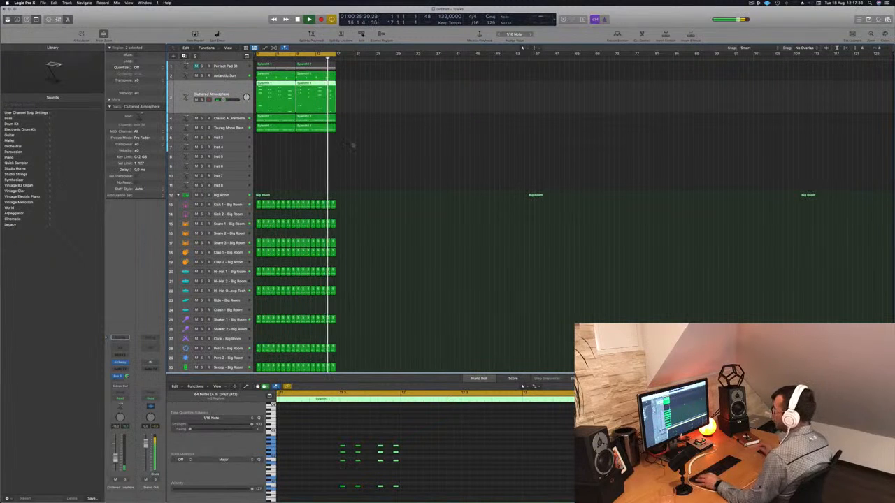
key("super+d")
left_click_drag(267, 129, 267, 113)
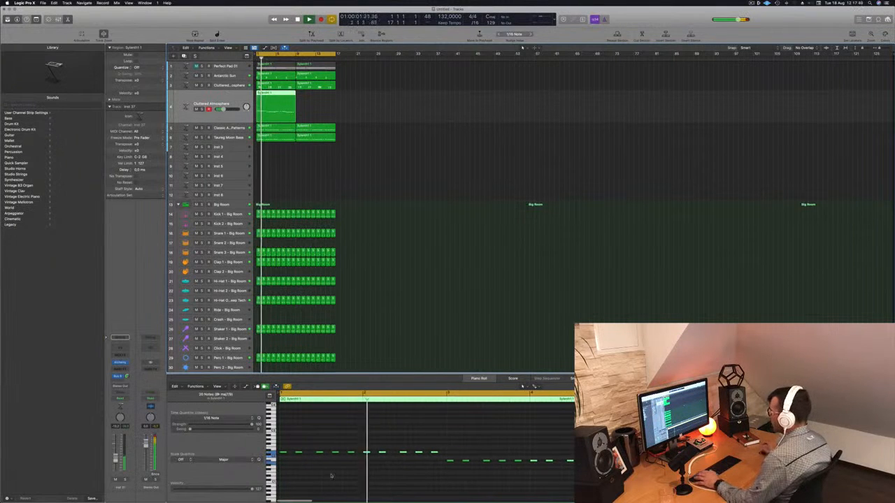
- Thin the copied bass pattern on the new track to the first two notes of each bar and replay it
key("super+Left")
key("super+Left")
key("super+Left")
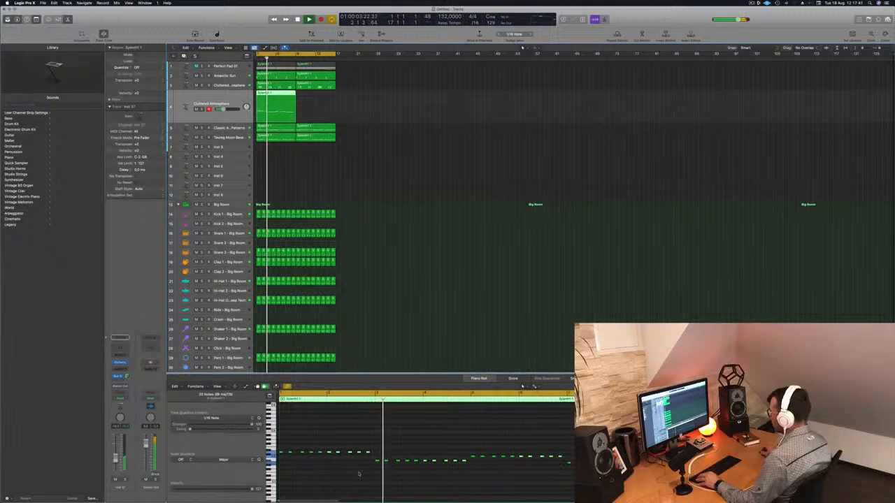
left_click_drag(287, 446, 313, 462)
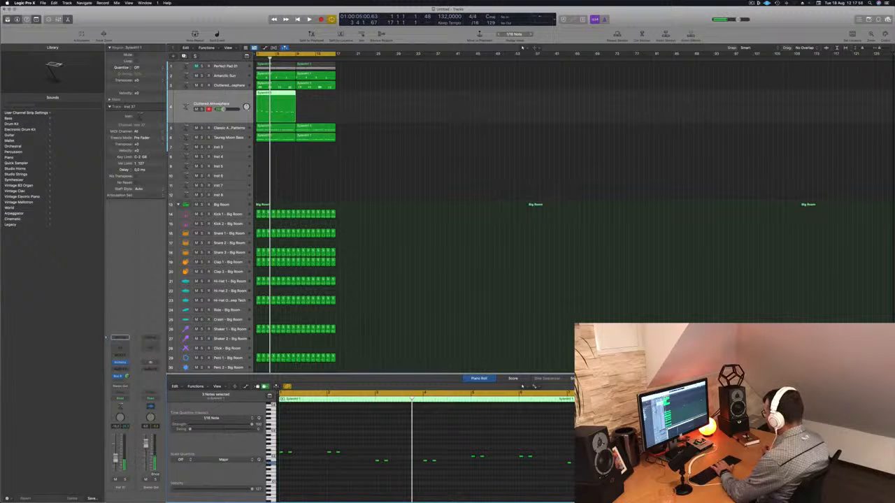
key("Return")
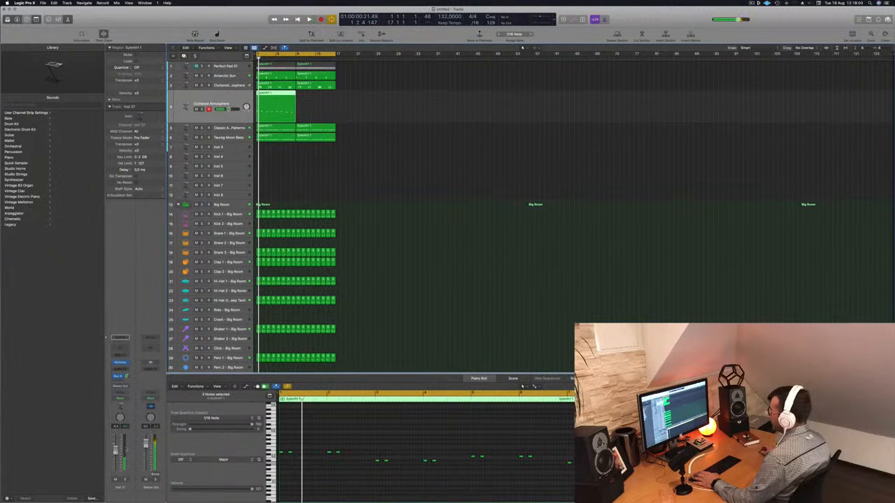
left_click(379, 451)
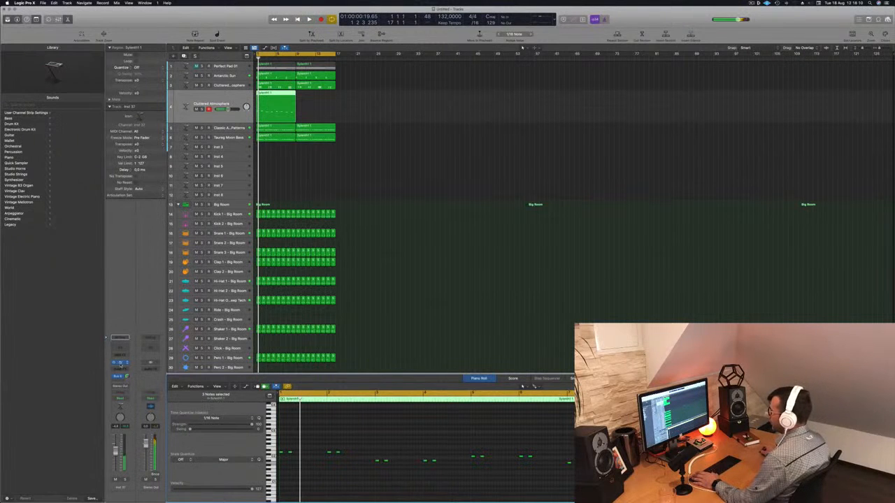
- Show the new track's Alchemy instrument and browse its Mallets and Bass preset categories during playback
left_click(119, 363)
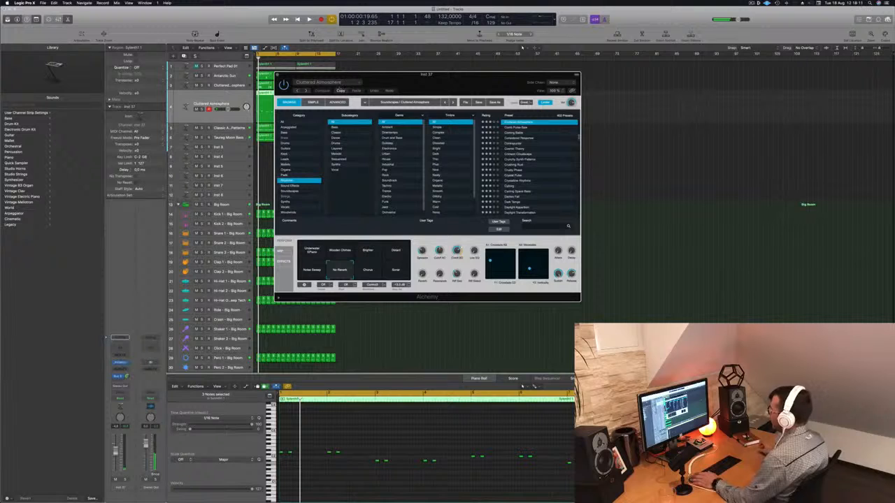
left_click_drag(459, 72, 559, 87)
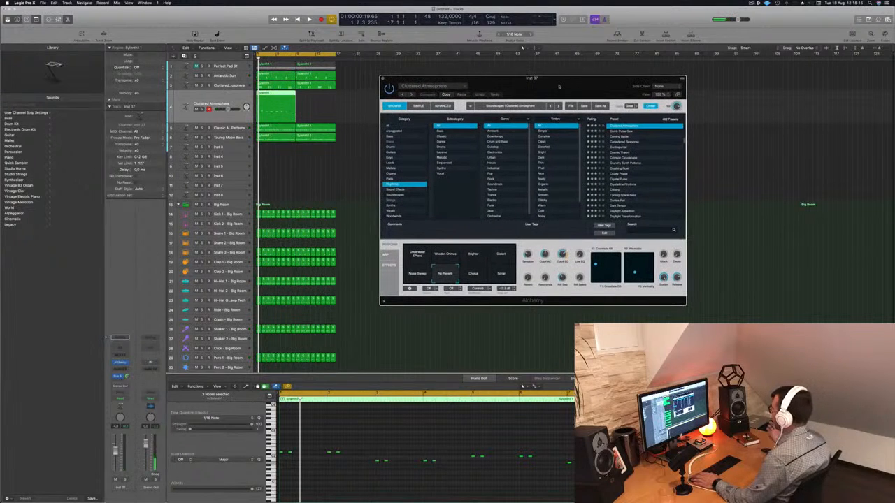
left_click(390, 168)
key("space")
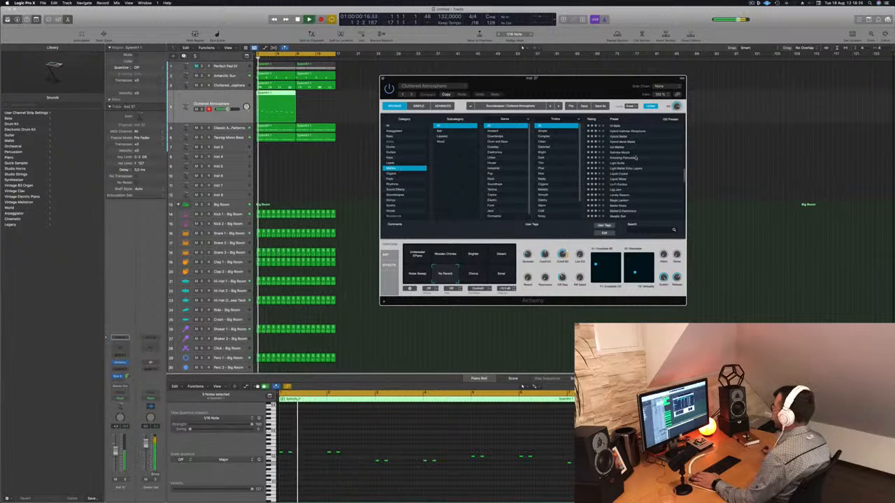
left_click(390, 136)
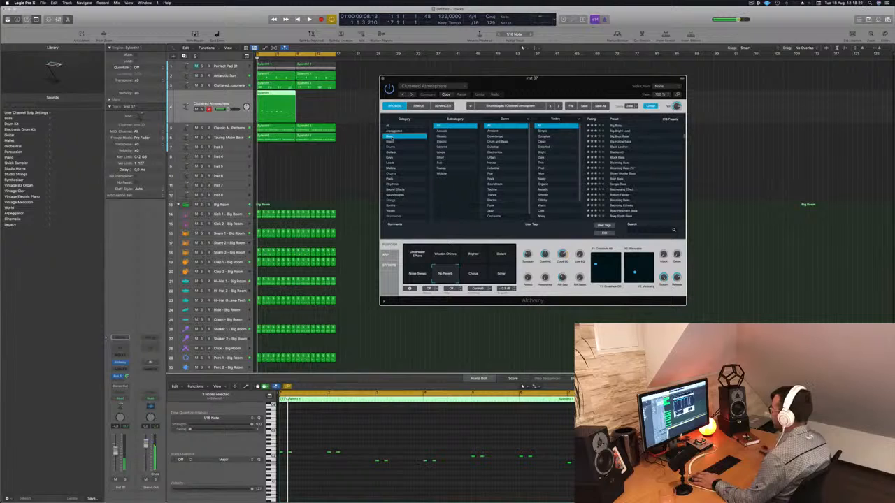
scroll(383, 445, "up", 2)
- Lengthen all the remaining notes on the new track so each pair sounds longer, and replay the pattern
key("space")
key("space")
key("space")
left_click(308, 446)
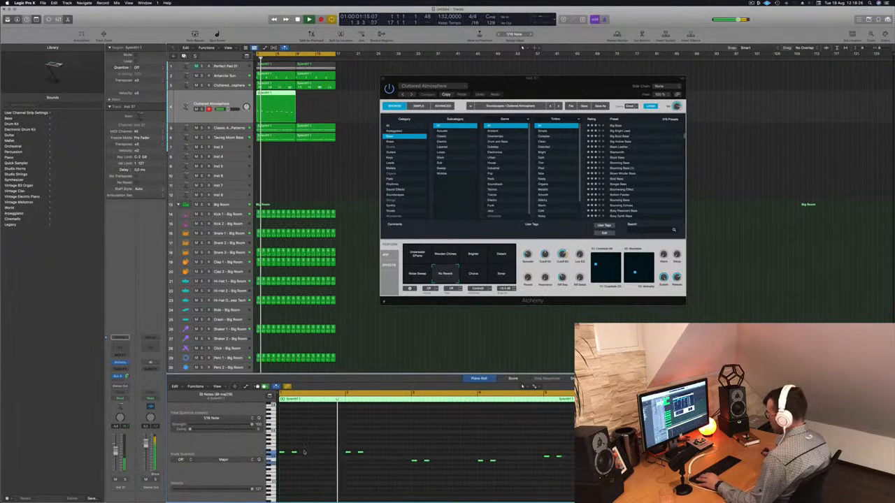
left_click_drag(296, 454, 302, 455)
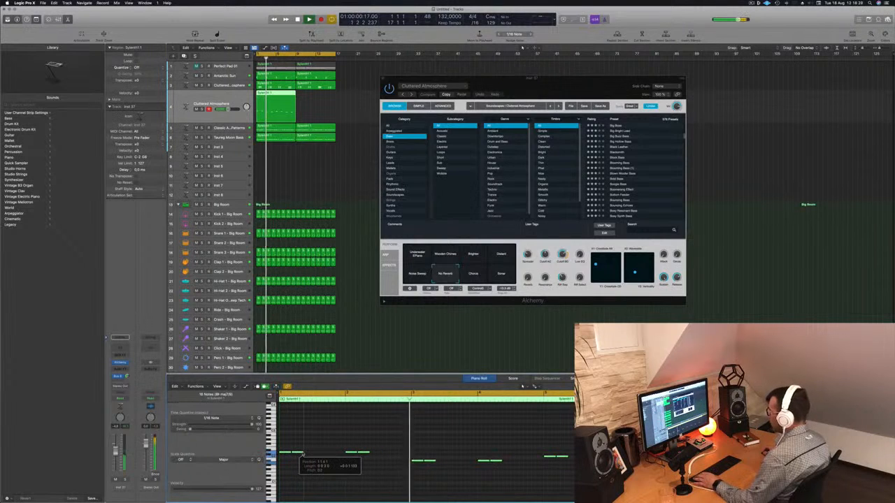
key("space")
key("space")
- Load the 80s Fantasy preset from Alchemy's Brass category on the new track
left_click(232, 101)
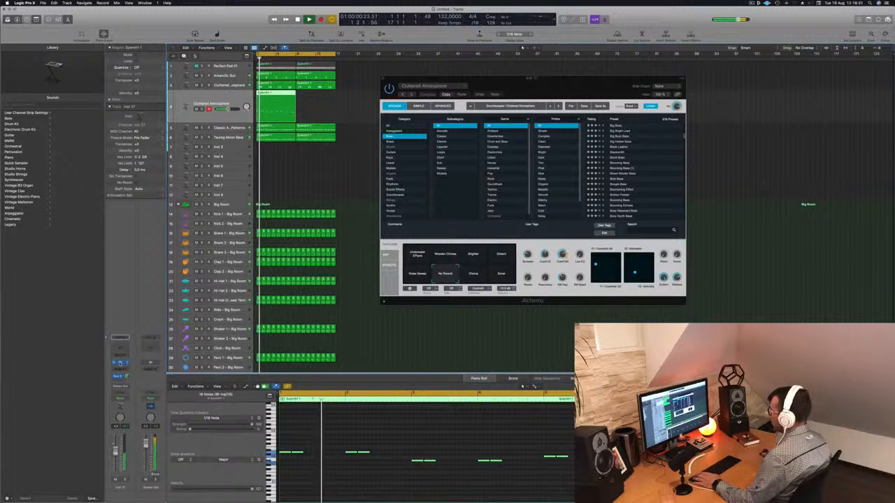
key("v")
key("v")
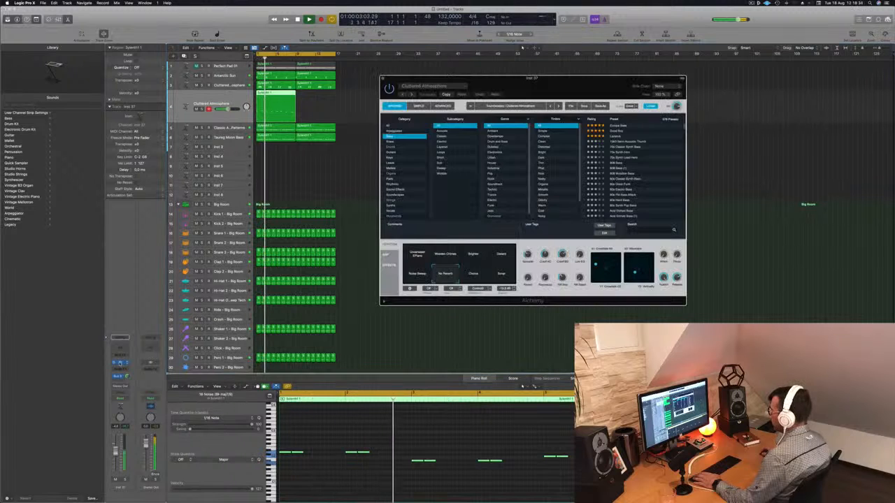
left_click(405, 142)
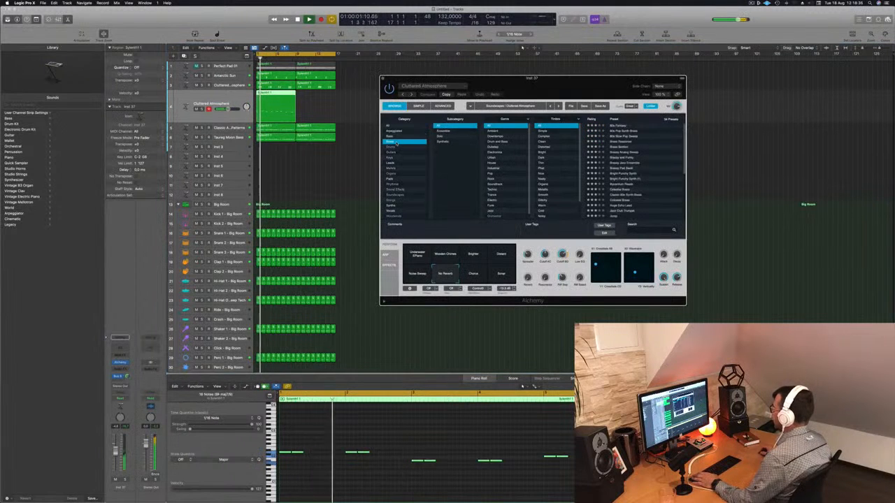
left_click(622, 127)
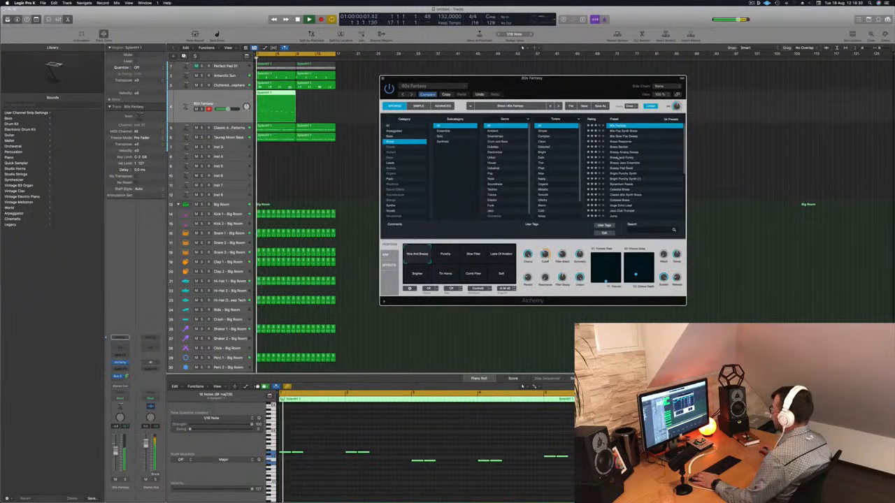
- Lower the 80s Fantasy track's volume slightly and adjust its bus send level
left_click_drag(580, 86, 635, 96)
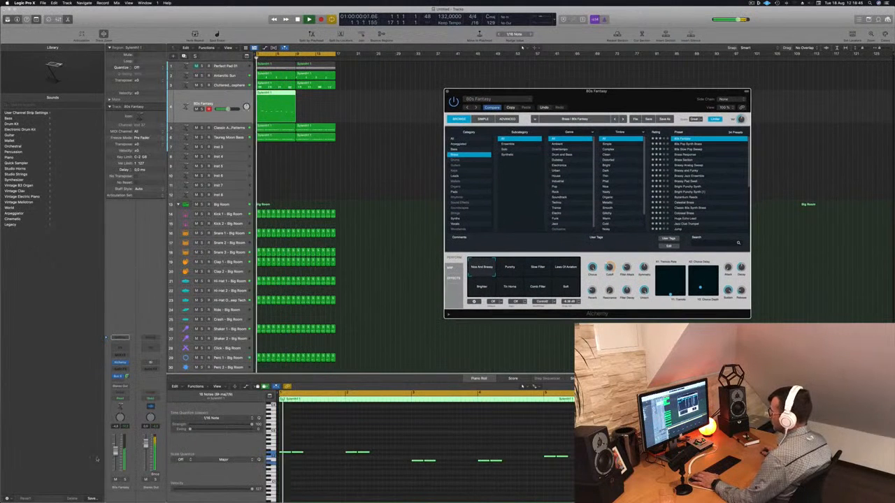
left_click_drag(116, 452, 116, 456)
left_click_drag(127, 377, 127, 376)
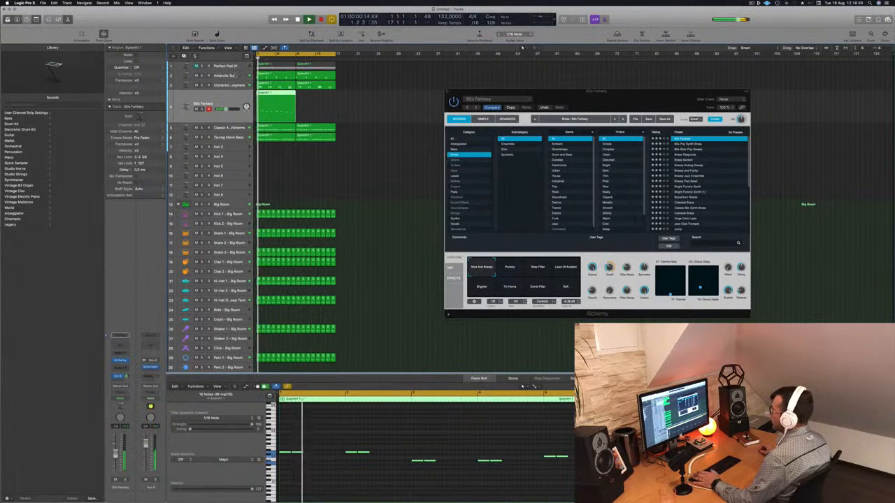
- Compare the note patterns of the Antarctic Sun, Cluttered Atmosphere and 80s Fantasy tracks
left_click(221, 75)
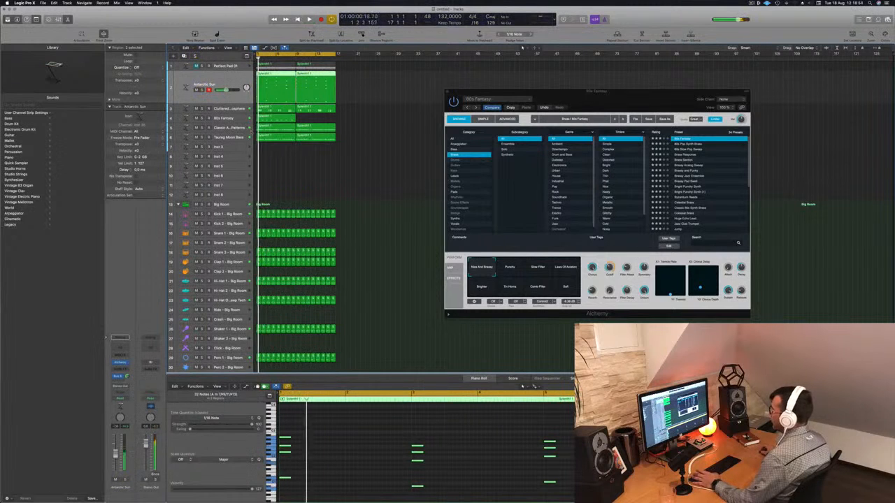
left_click(239, 108)
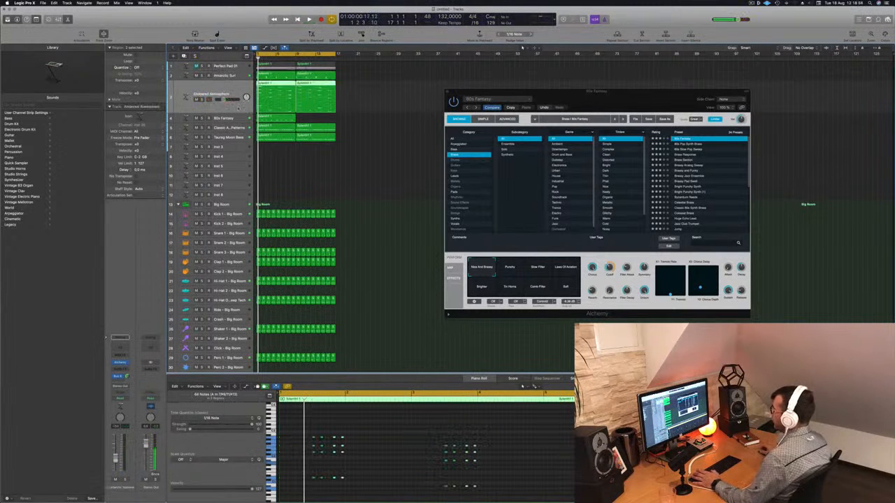
left_click(237, 118)
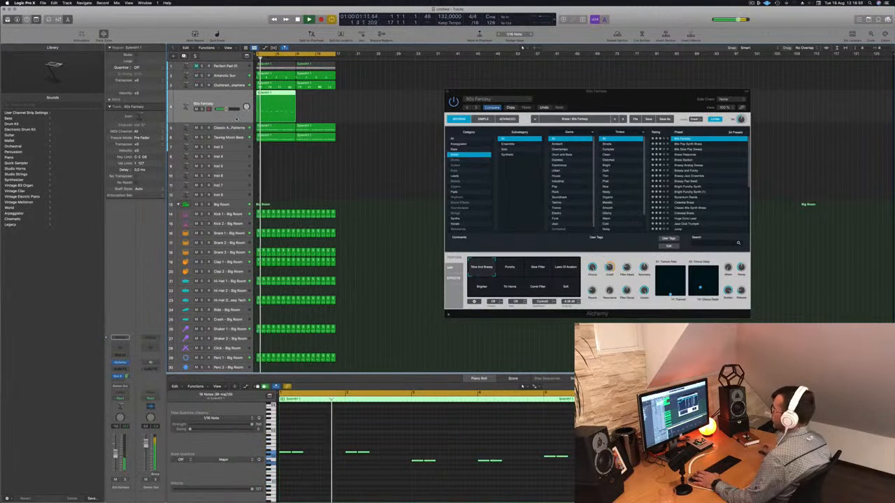
- Audition the Punchy, Slow Filter and Laws Of Aviation snapshots of the 80s Fantasy preset during playback
left_click_drag(601, 100, 544, 89)
left_click(452, 260)
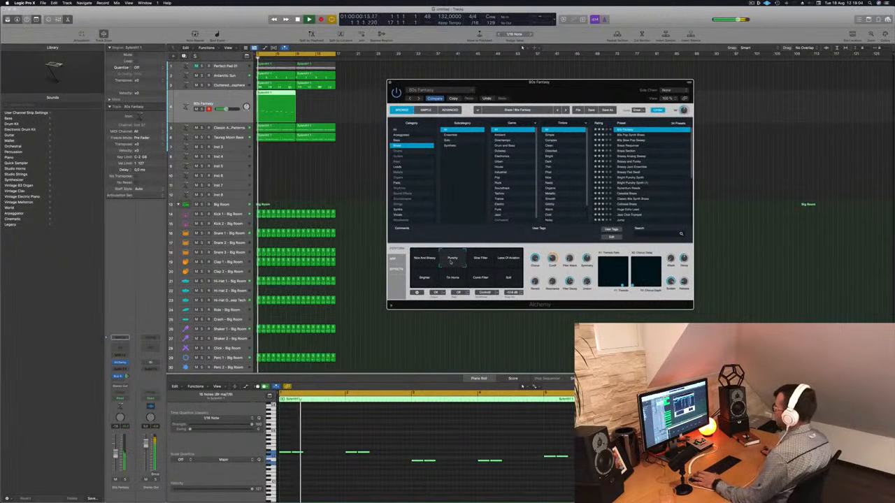
left_click(480, 260)
left_click(512, 262)
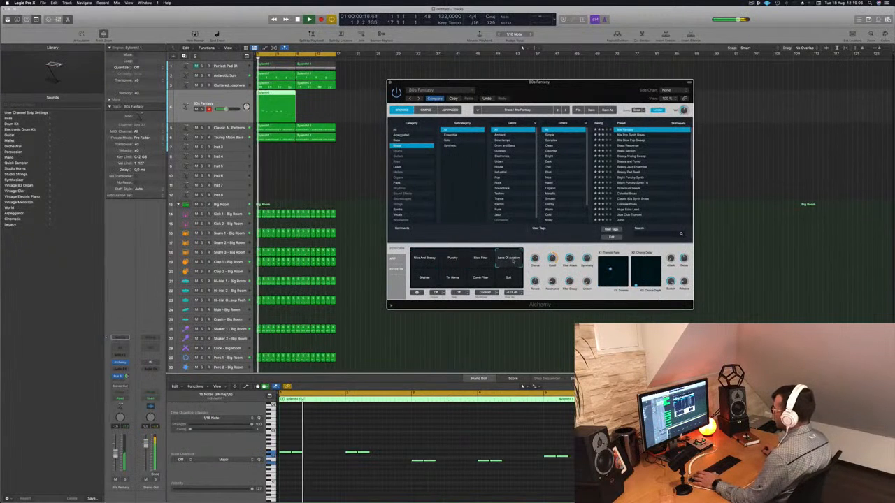
- Audition the Brighter, Tin Horns, Comb Filter and Soft snapshots of 80s Fantasy, settle on Nice And Brassy, and replay from the start
left_click(425, 277)
left_click(445, 280)
left_click(481, 279)
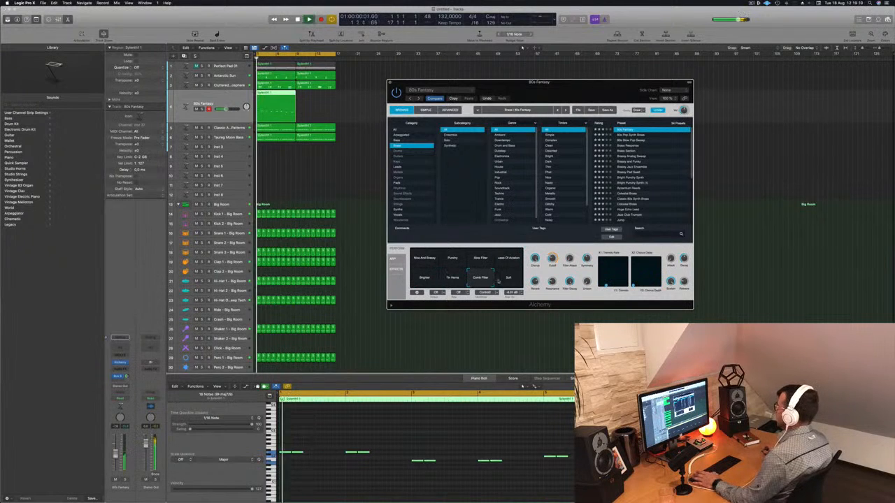
left_click(508, 279)
left_click(425, 259)
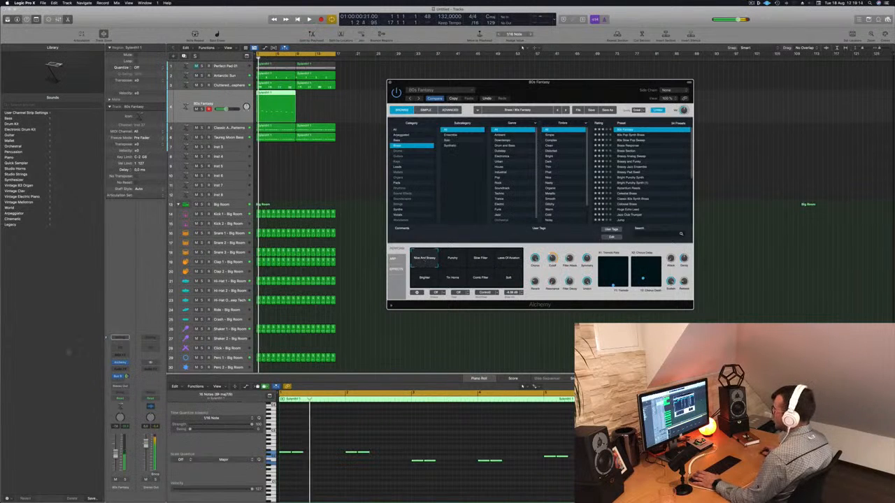
left_click(257, 58)
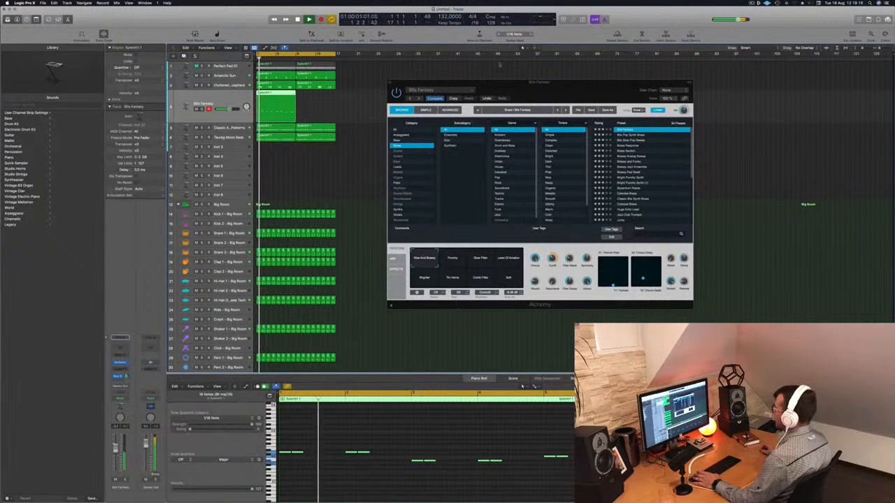
- Audition the 80s Pop Synth Brass, 80s Slow Pop Sweep and Brass Response presets during playback, and return to 80s Fantasy
left_click_drag(449, 93, 427, 74)
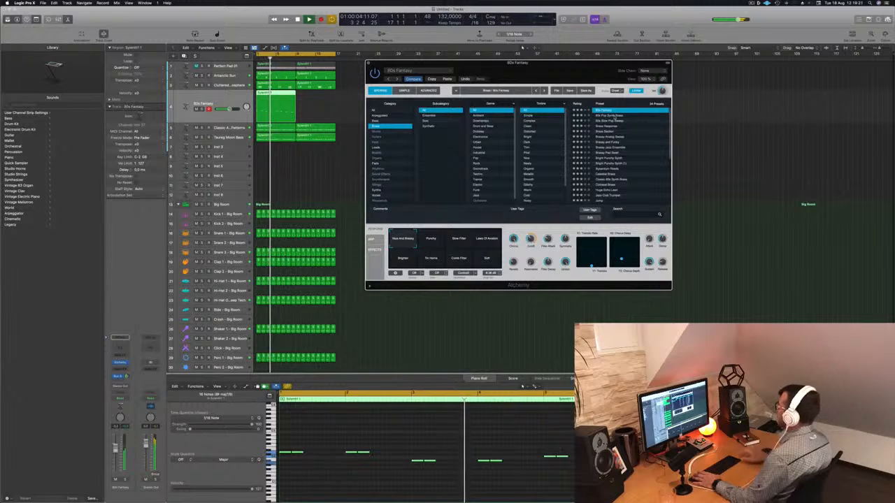
left_click(614, 116)
key("space")
key("space")
key("Down")
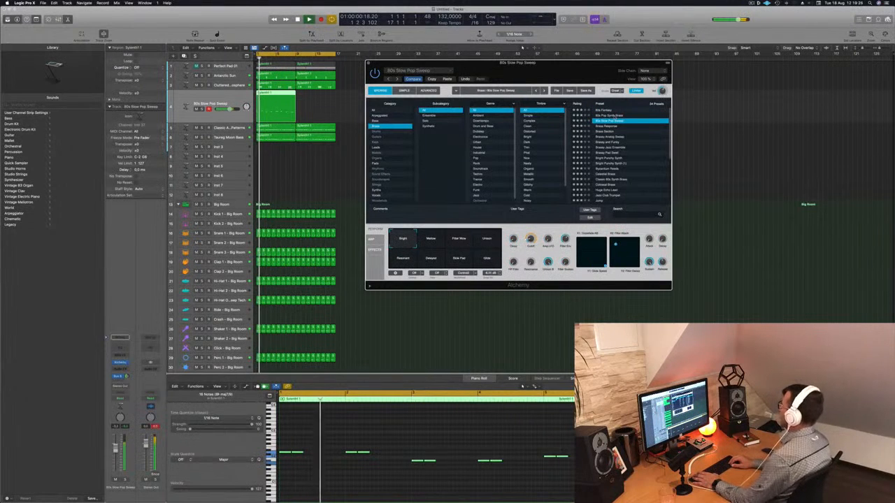
key("Down")
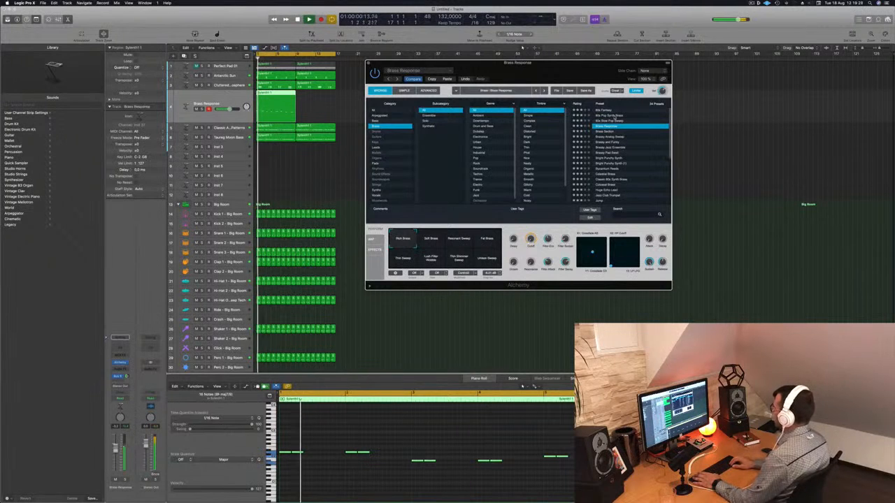
key("Up")
key("Up")
key("Up")
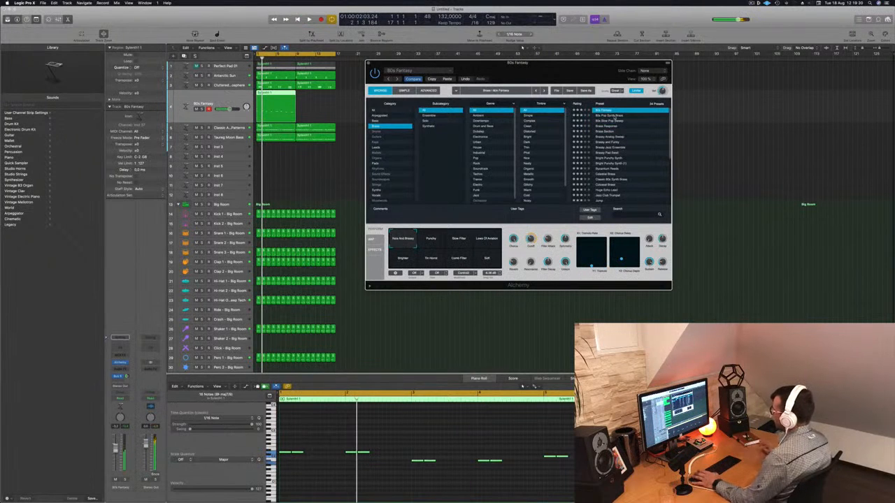
- Lower the 80s Fantasy track's volume slightly and copy its region to bar 9 so the part fills all 16 bars
left_click_drag(601, 63, 718, 63)
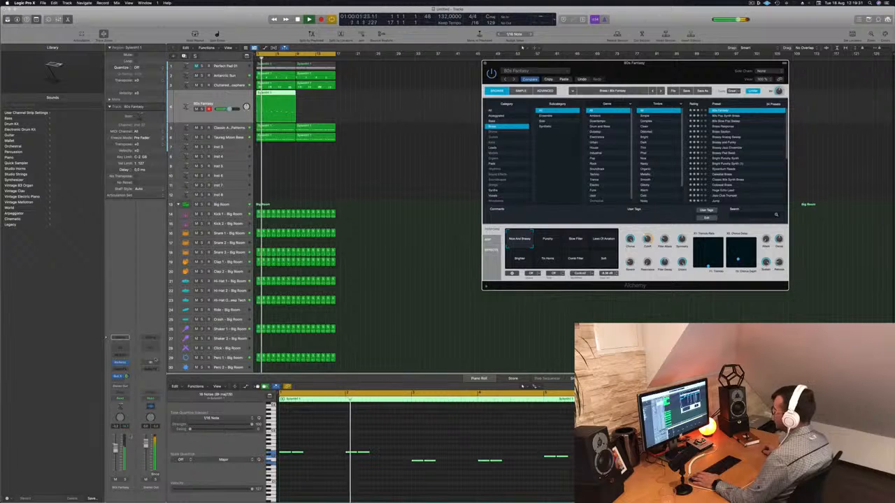
left_click_drag(116, 448, 116, 454)
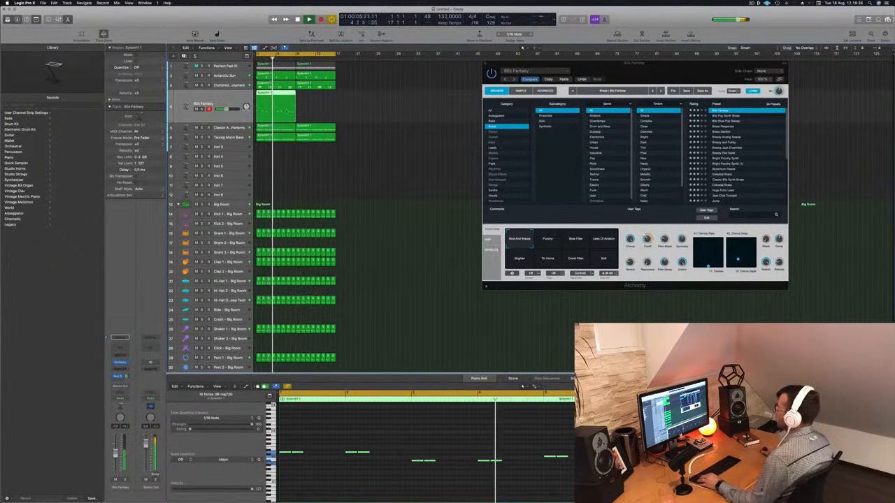
left_click_drag(270, 93, 312, 96)
left_click(331, 150)
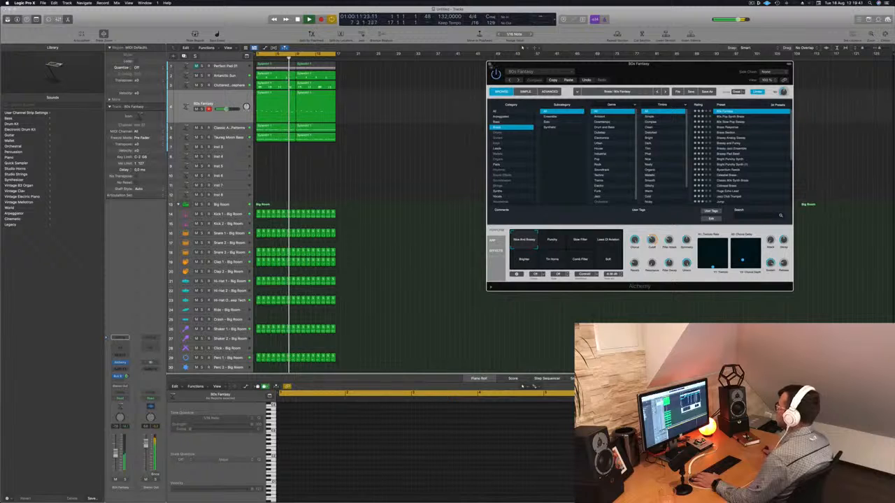
key("super+w")
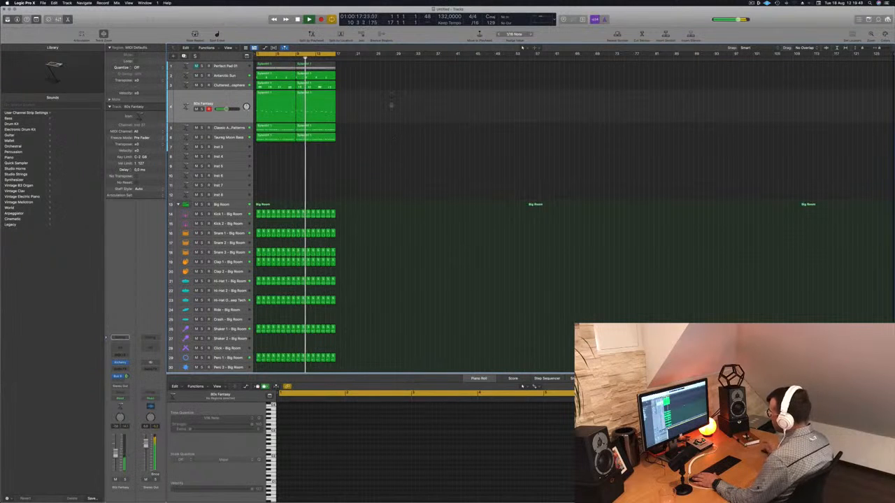
- Try routing the 80s Fantasy track's output to Bus 5, and set it back to Stereo Output
left_click(218, 101)
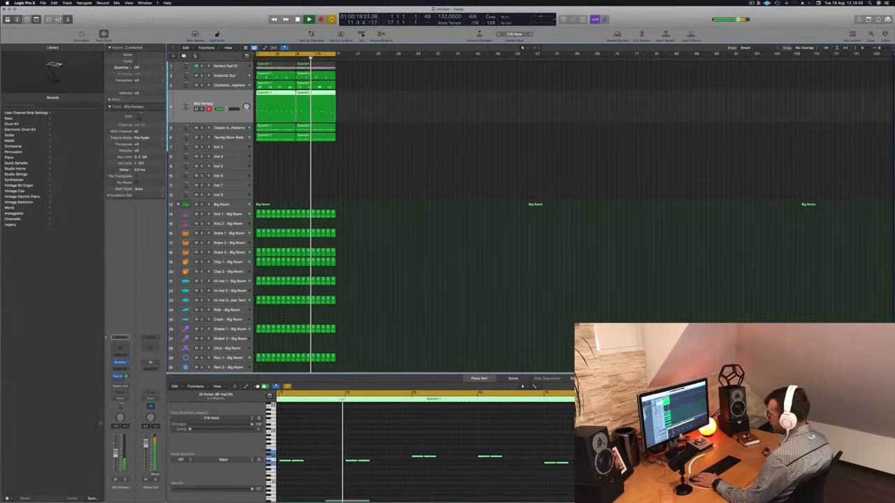
left_click(120, 386)
mouse_move(129, 409)
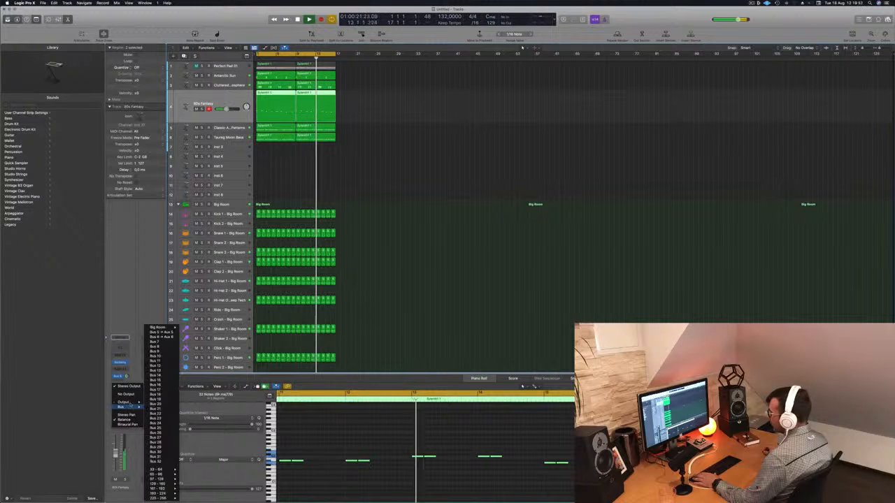
left_click(161, 337)
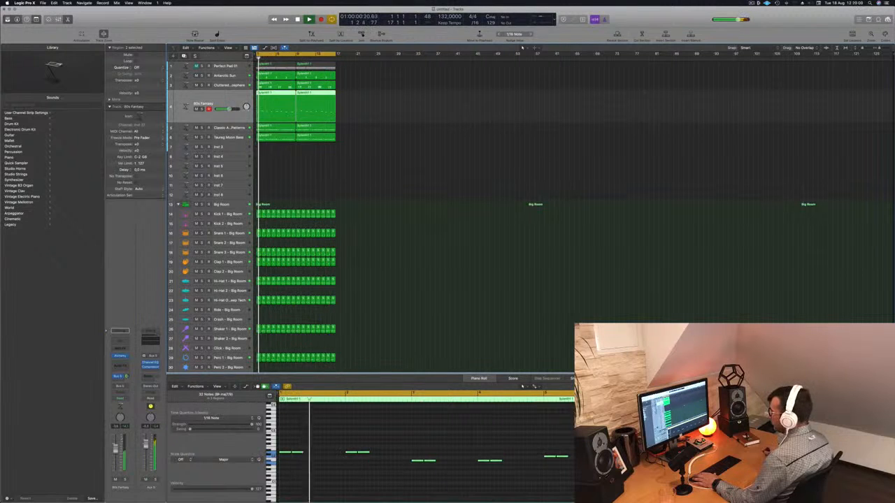
left_click(120, 386)
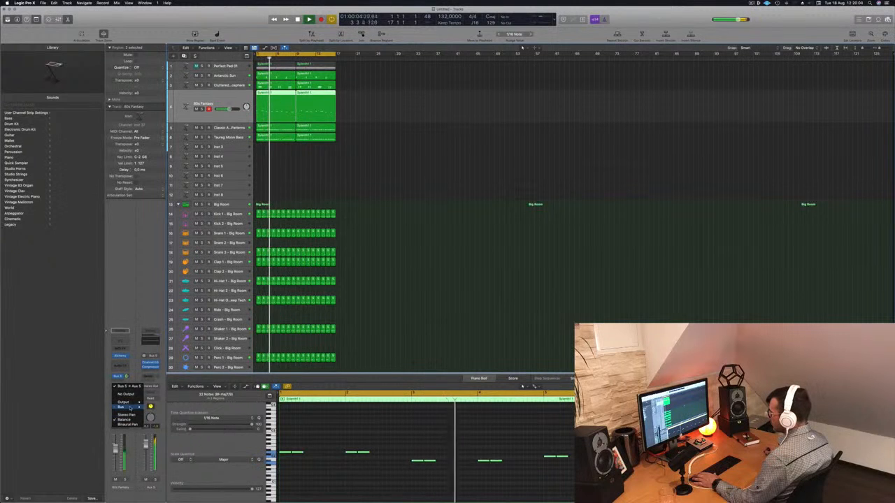
mouse_move(132, 407)
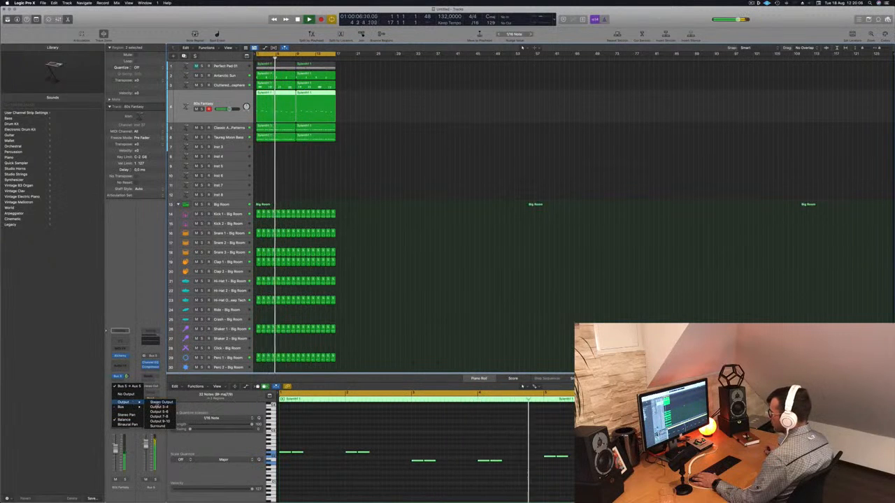
left_click(158, 403)
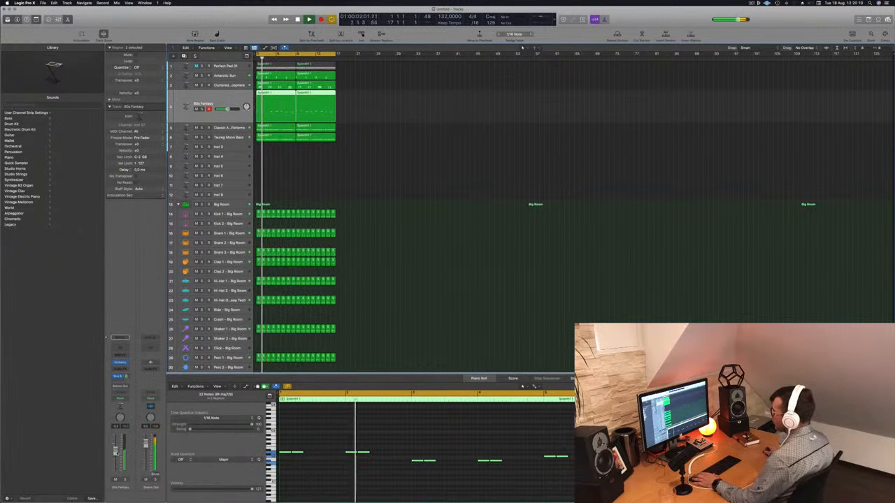
- Replay the arrangement from the start to check the 80s Fantasy layer in the mix, and stop playback
left_click(380, 157)
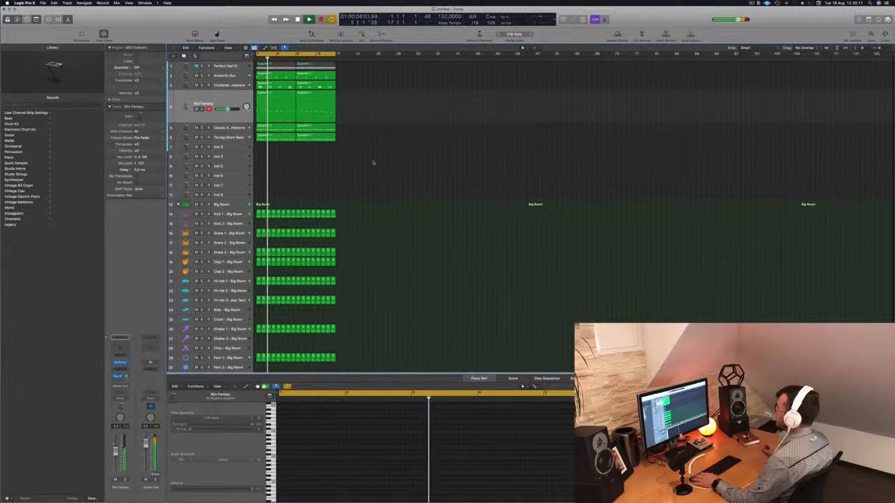
key("Return")
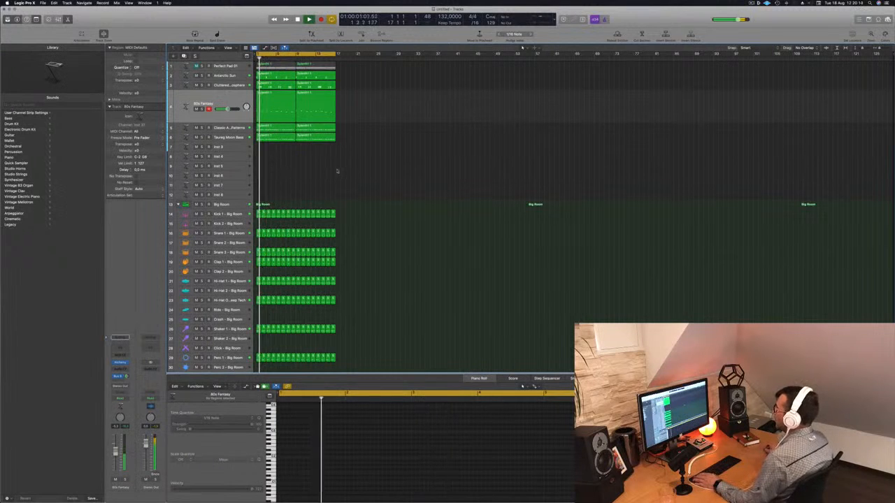
left_click(222, 99)
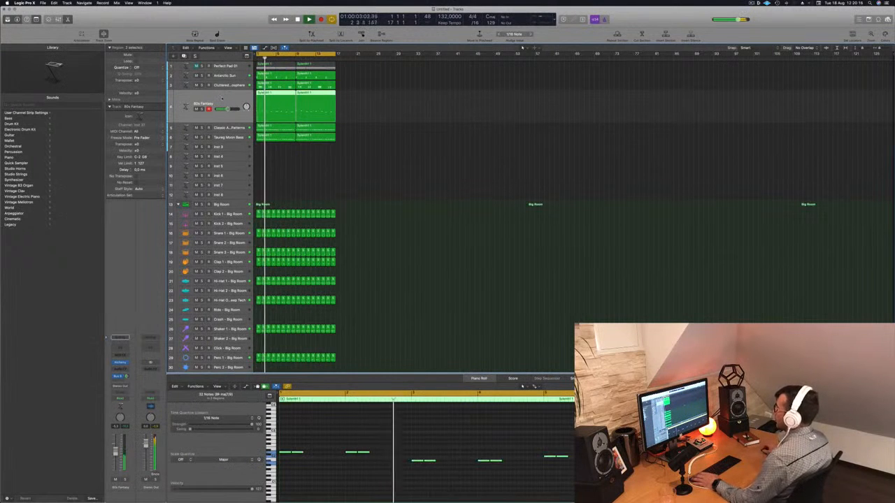
key("space")
- Duplicate the Perfect Pad 01 track, including copies of both its regions, and unmute the new track
left_click(219, 67)
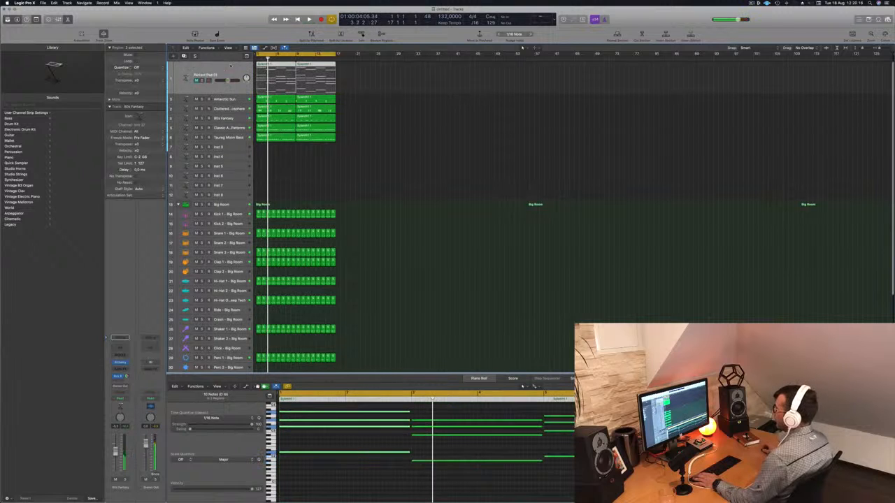
key("super+d")
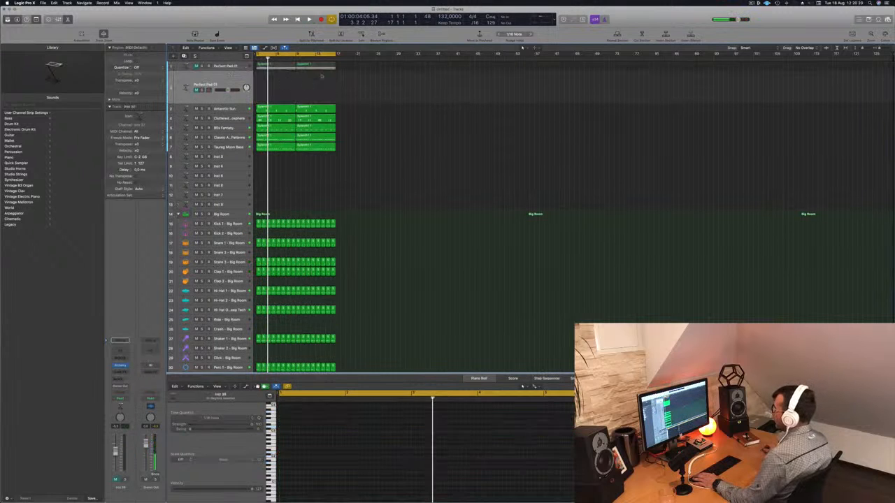
left_click_drag(349, 67, 280, 84)
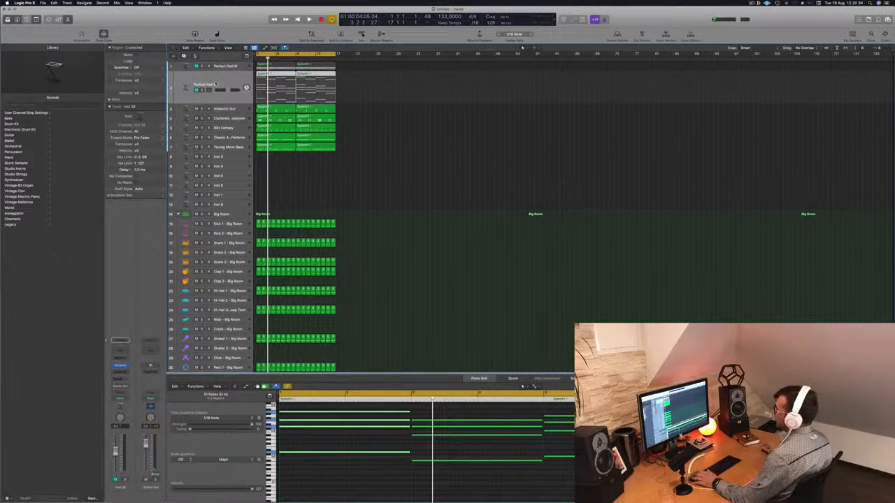
left_click(196, 90)
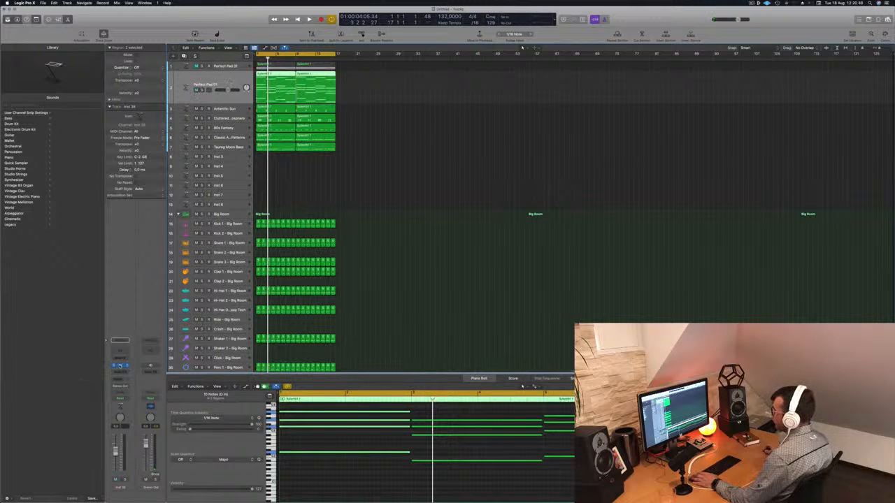
- Load the 1970s Analog Arp preset from Alchemy's Arpeggiated category on the duplicated pad track and start playback
left_click(120, 366)
left_click_drag(409, 85, 506, 103)
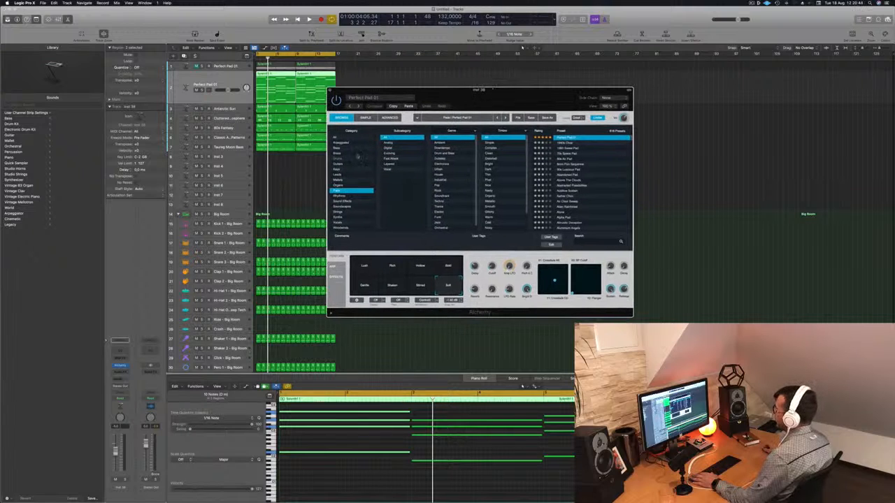
left_click(346, 143)
scroll(557, 148, "up", 1)
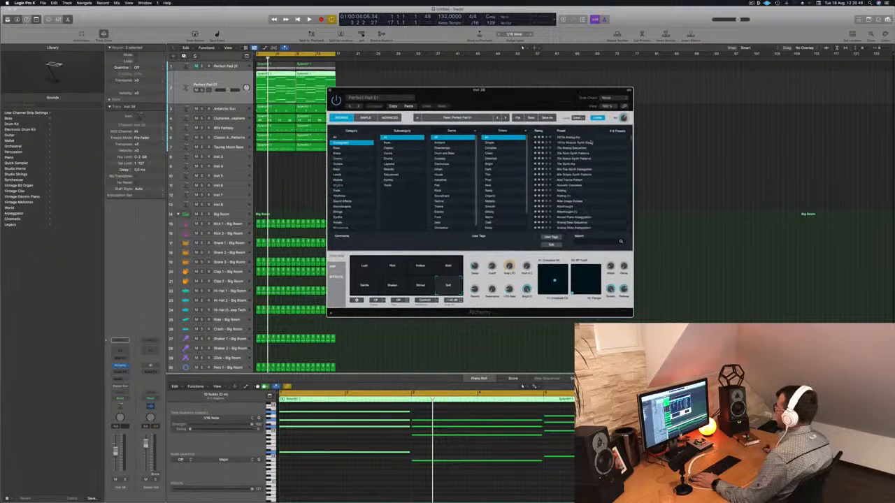
left_click(576, 138)
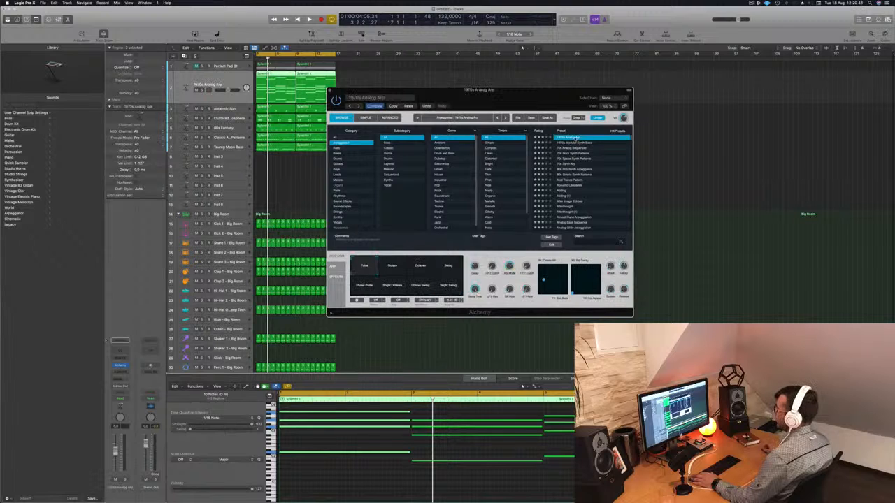
left_click(180, 400)
key("space")
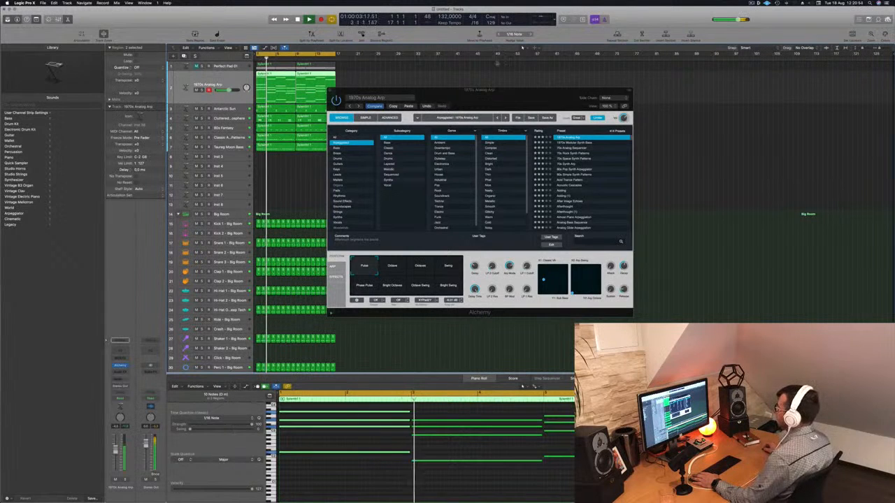
- Audition the 1970s Analog Arp preset with the full arrangement while checking the track's level and the preset's performance controls
left_click(544, 82)
left_click_drag(515, 101, 536, 98)
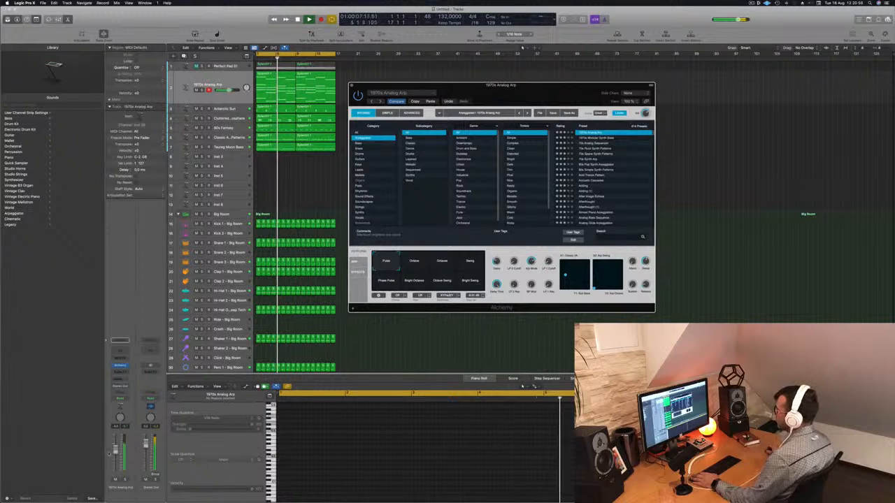
left_click(115, 451)
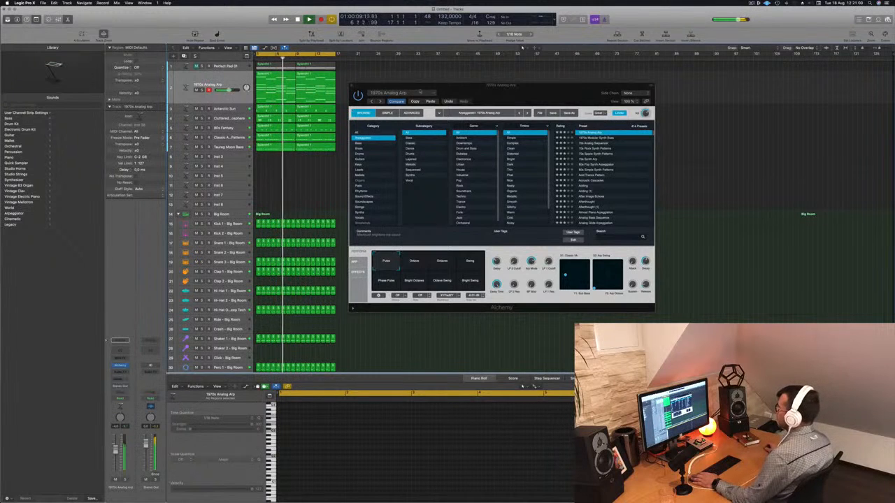
left_click_drag(487, 95, 503, 91)
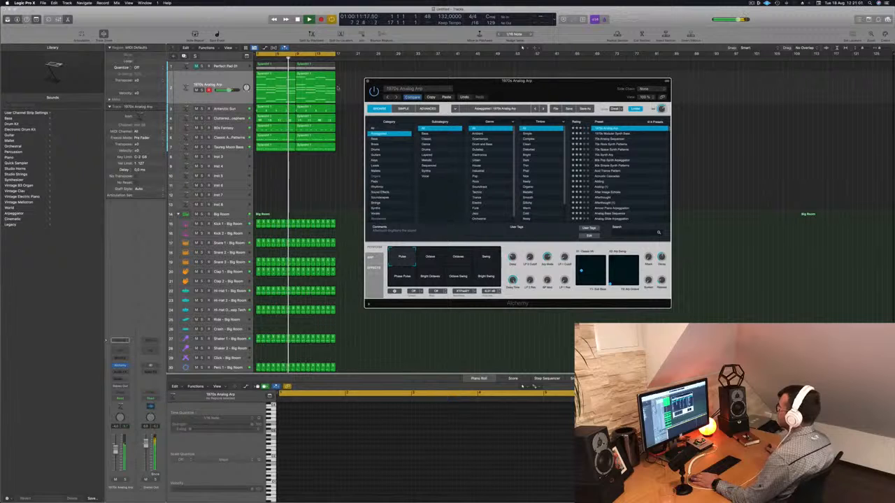
left_click(309, 369)
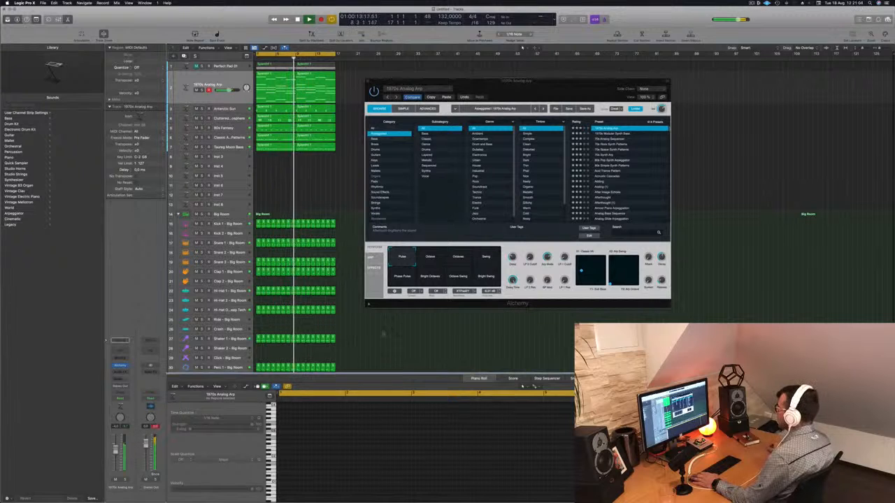
left_click(534, 245)
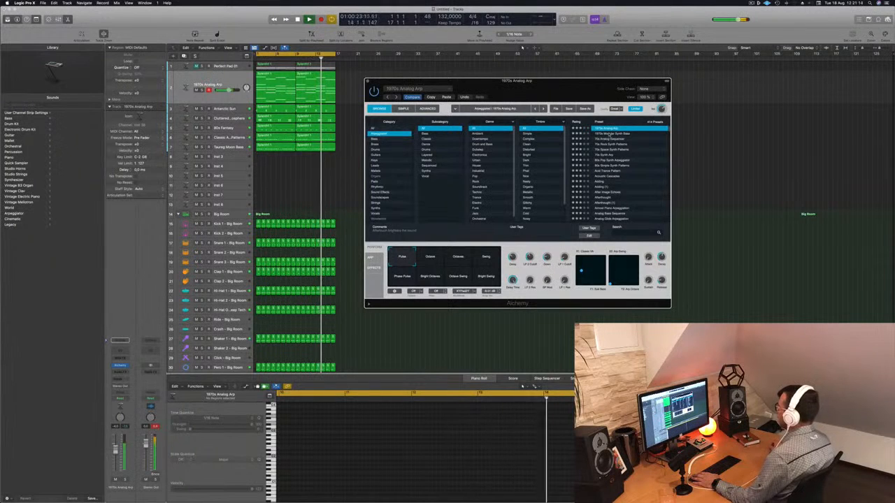
- Load the 1970s Modular Synth Bass preset on the arpeggio track during playback and reset the stereo output's peak level display
left_click(611, 134)
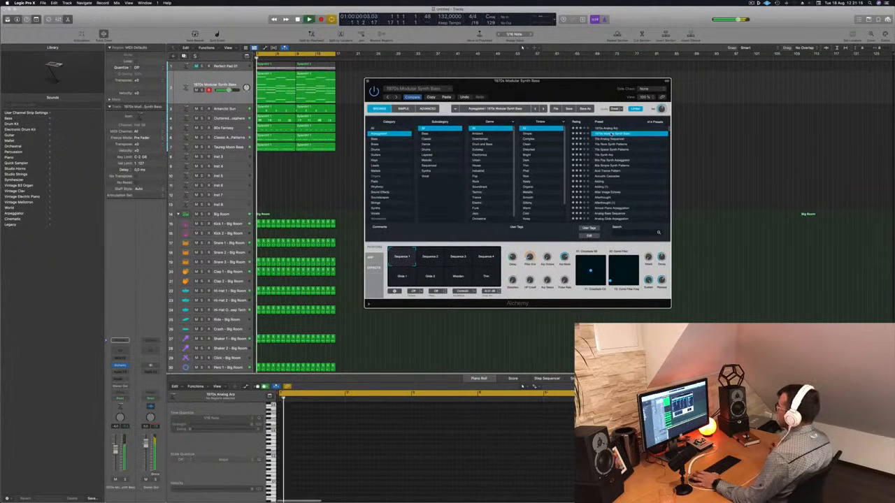
left_click(155, 427)
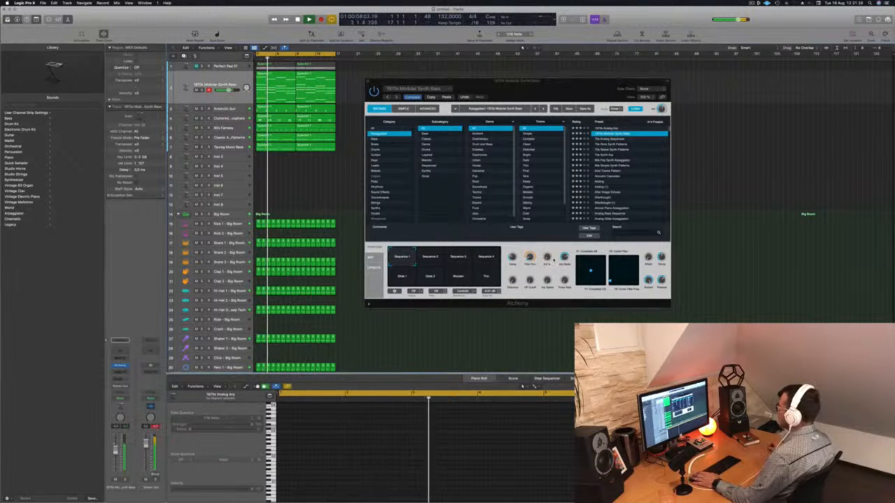
- Audition the 1970s Modular Synth Bass snapshots from Sequence 2 through Glide 2 during playback
left_click(430, 258)
left_click(458, 257)
left_click(486, 257)
left_click(402, 280)
left_click(430, 276)
- Load the 70s Analog Sequencer preset, solo the track briefly, and audition its Bright Buzz, Fast Octaves and Soft Buzz snapshots in the mix
left_click(611, 139)
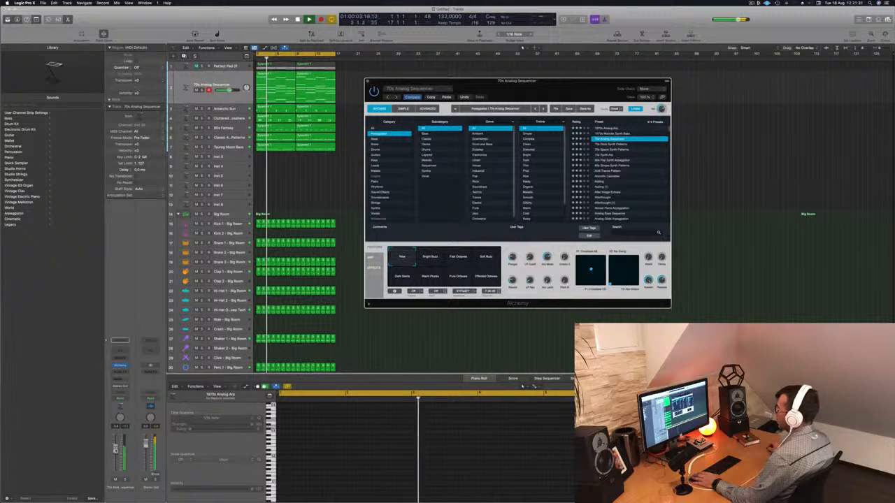
key("s")
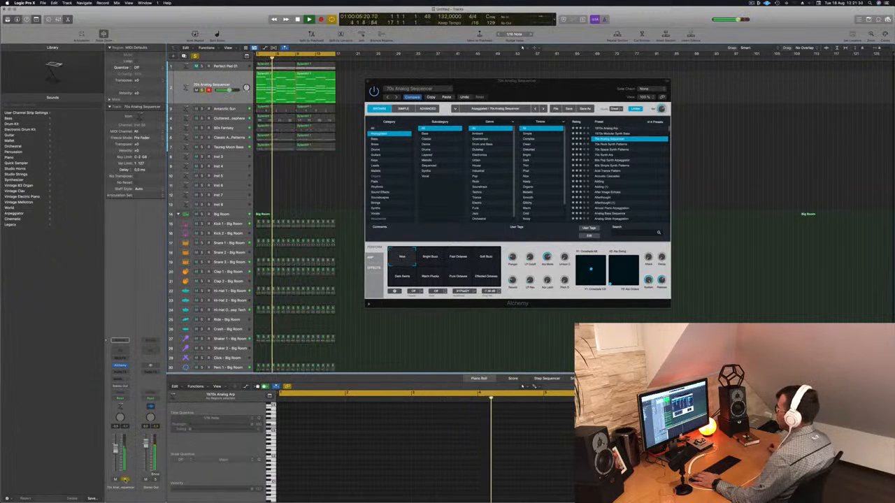
left_click(125, 480)
left_click(430, 257)
left_click(459, 257)
left_click(486, 258)
left_click(402, 277)
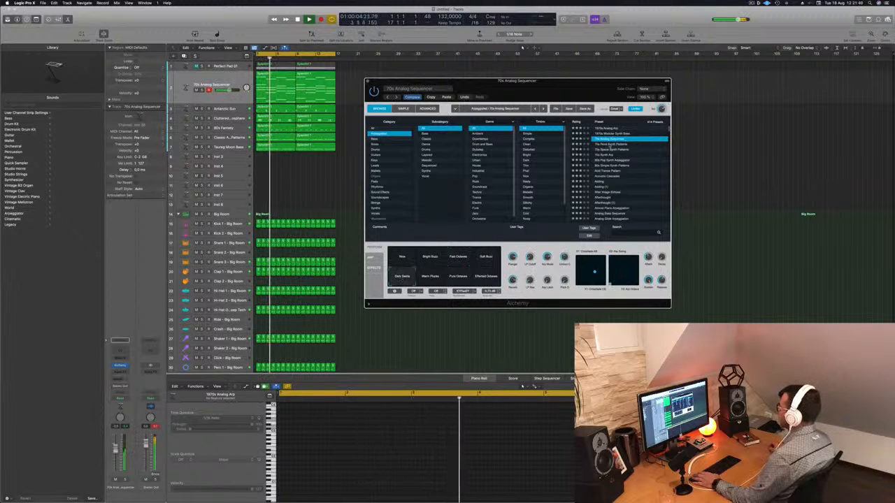
- Load the 70s Rock Synth Patterns preset, restart playback and lower the arpeggio track's volume slightly
left_click(609, 144)
key("space")
key("space")
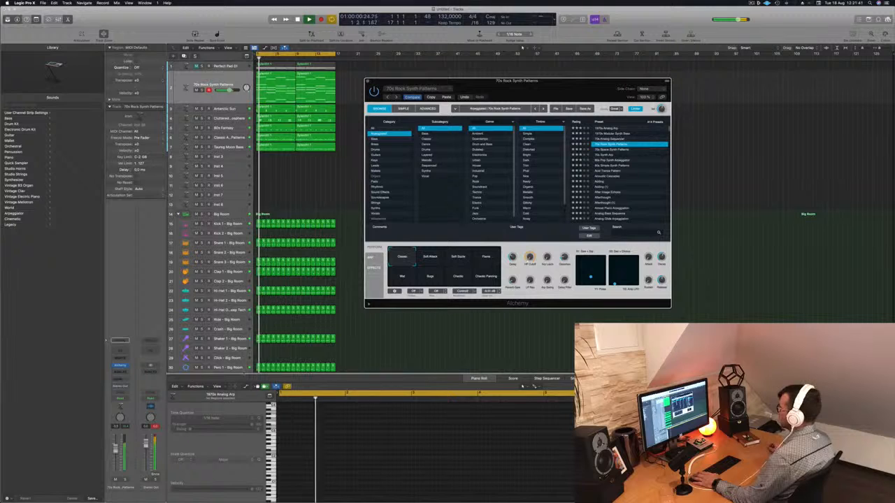
left_click_drag(229, 89, 226, 90)
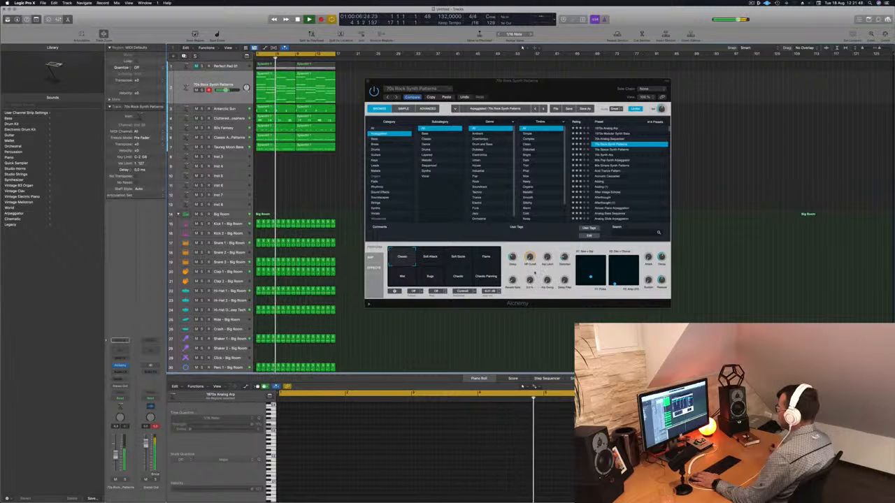
left_click(547, 246)
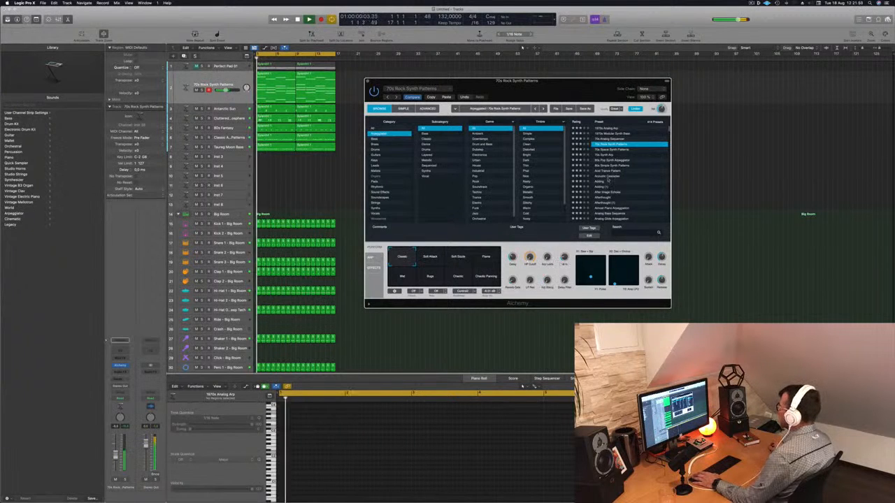
- Try the 70s Space Synth Patterns, 70s Synth Arp, 80s Pop Synth Arpeggiator and Acid Trance Pattern presets during playback
left_click(602, 149)
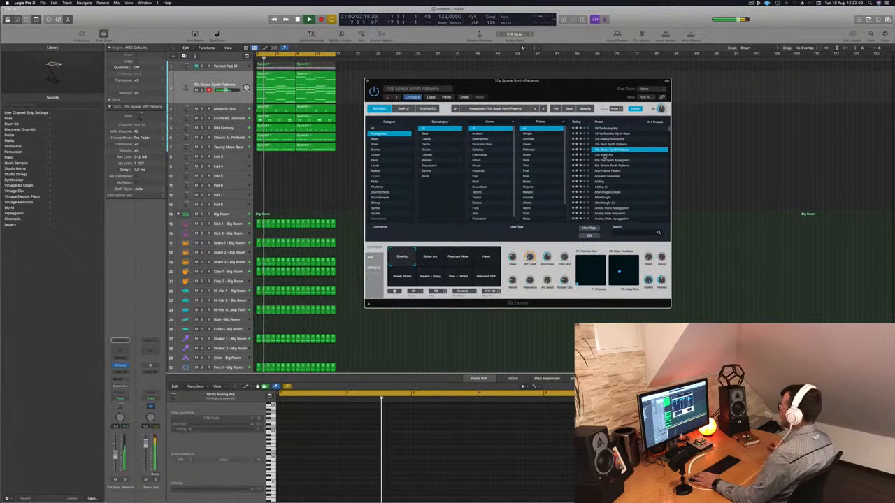
left_click(603, 155)
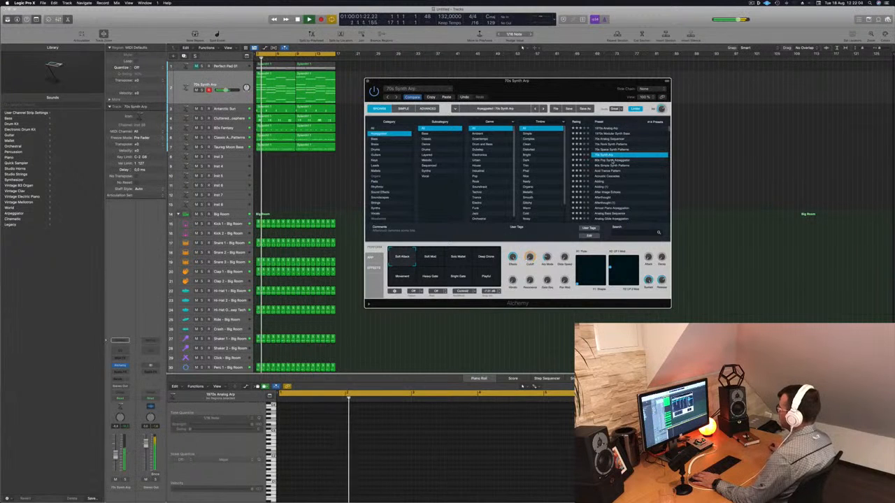
left_click(615, 160)
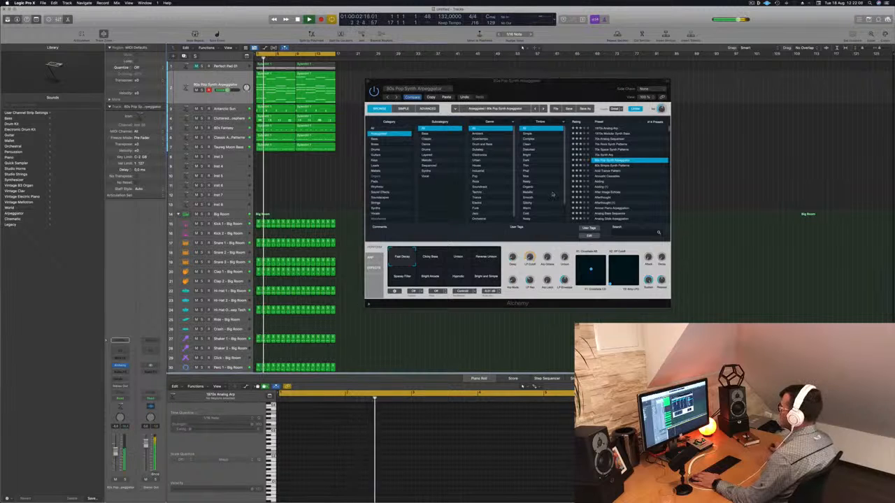
left_click(607, 171)
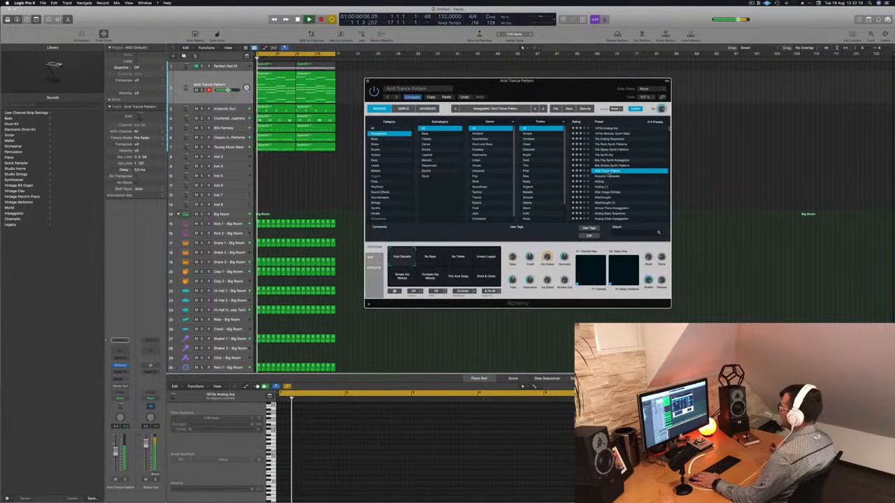
- Load the Acoustic Cascades preset and audition its snapshots from Swing Arp through Warm Pad
left_click(609, 177)
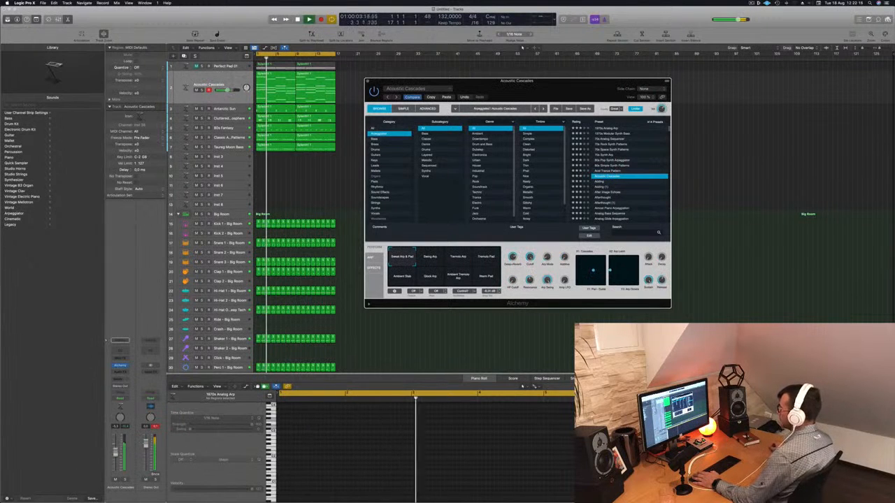
left_click(432, 259)
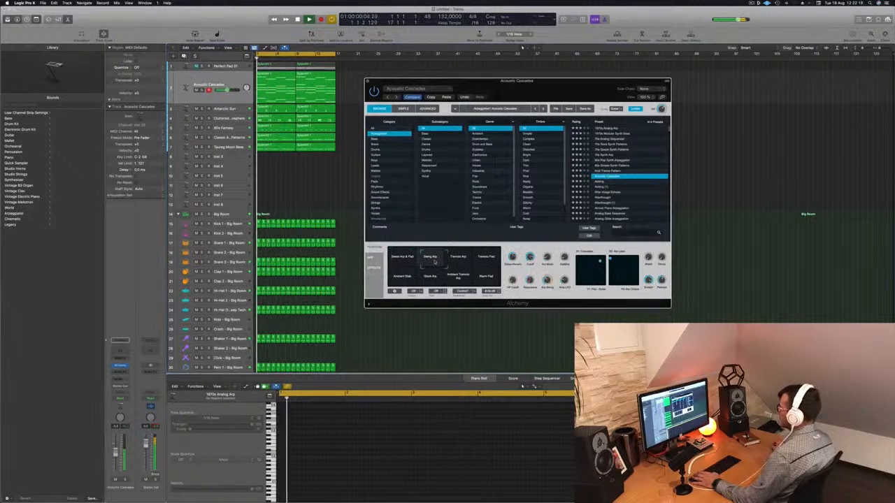
left_click(458, 257)
left_click(486, 258)
left_click(402, 276)
left_click(438, 279)
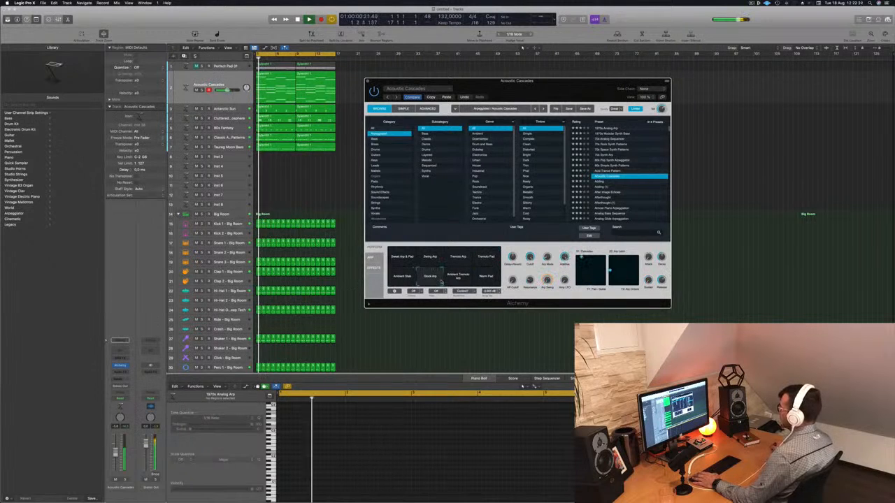
left_click(458, 277)
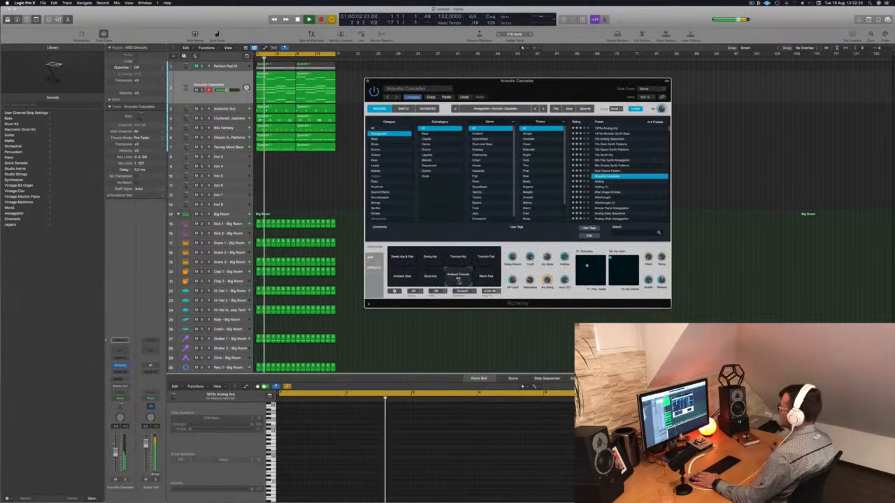
left_click(486, 277)
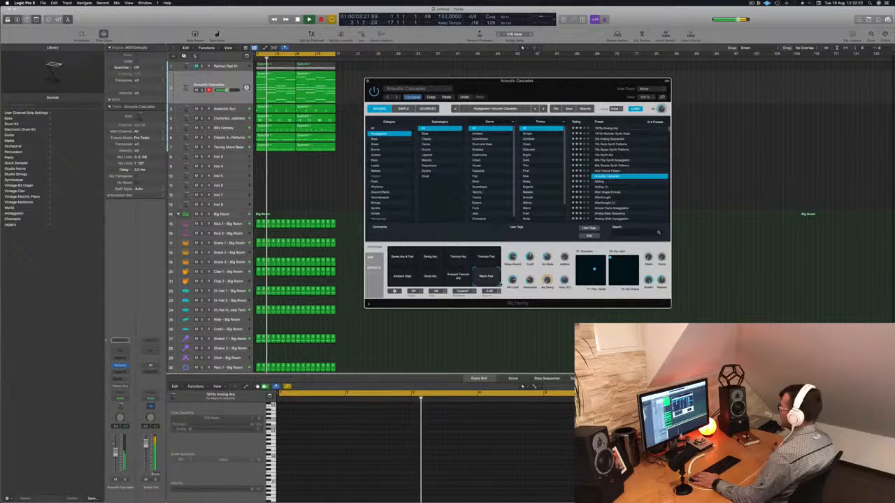
- Try the Adding, Afterthought, Almost Piano Arpeggiation and Analog Glide Arpeggiation presets on the arpeggio track
left_click(602, 182)
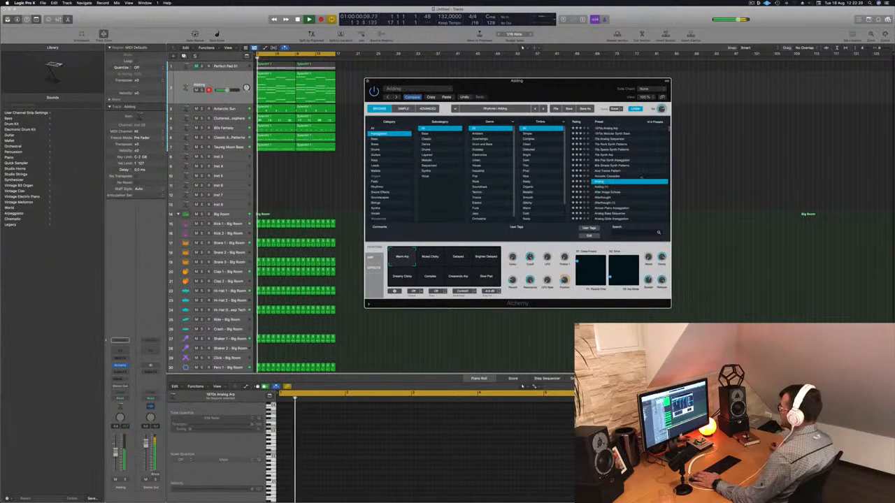
scroll(646, 174, "down", 3)
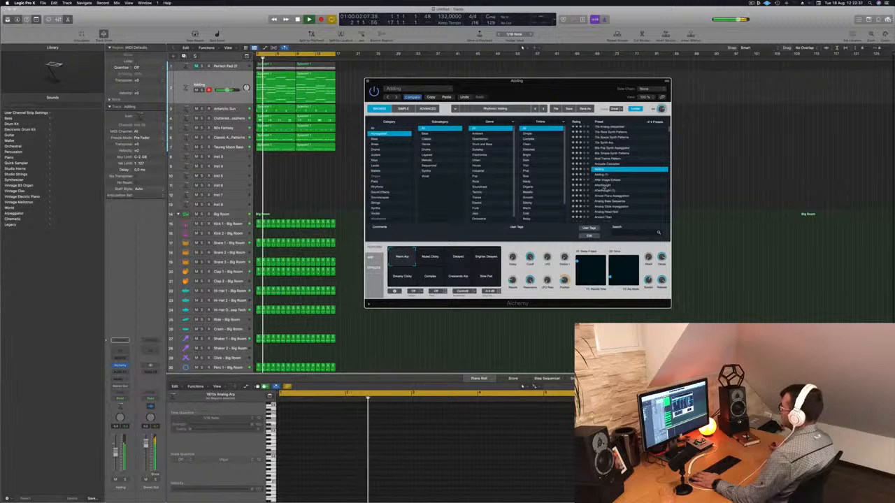
scroll(600, 186, "up", 2)
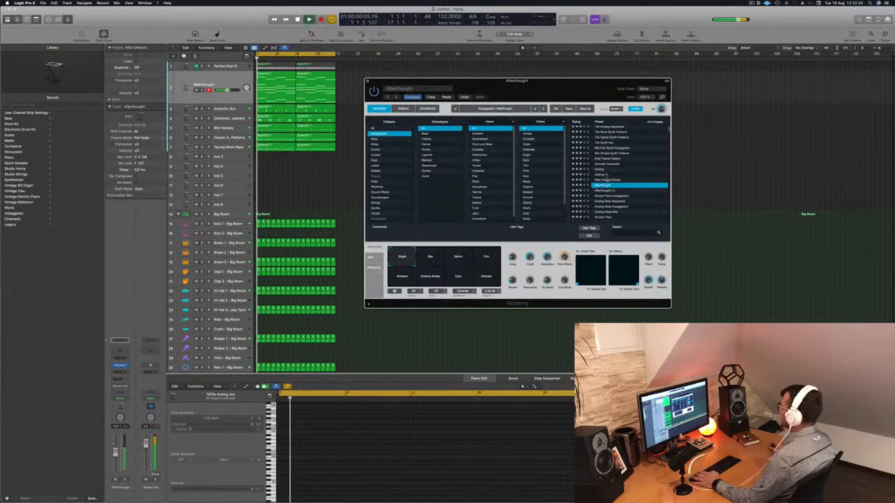
scroll(630, 178, "down", 4)
left_click(641, 174)
scroll(632, 175, "down", 1)
left_click(612, 179)
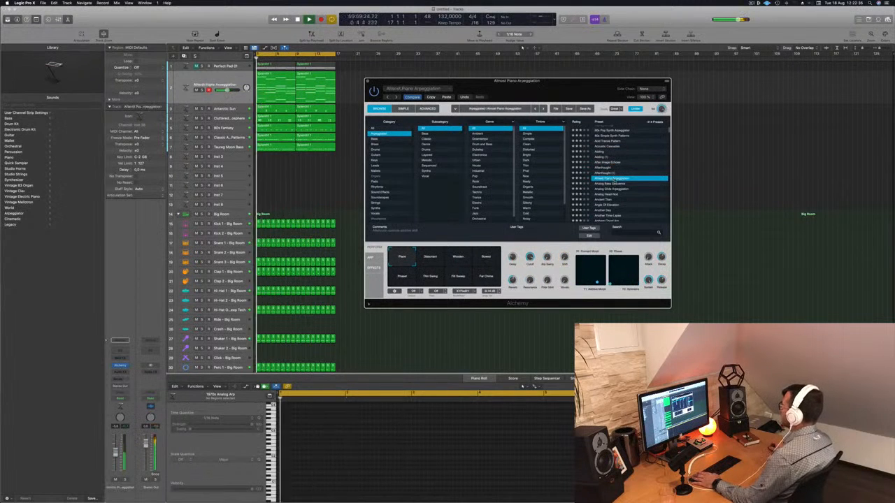
left_click(612, 188)
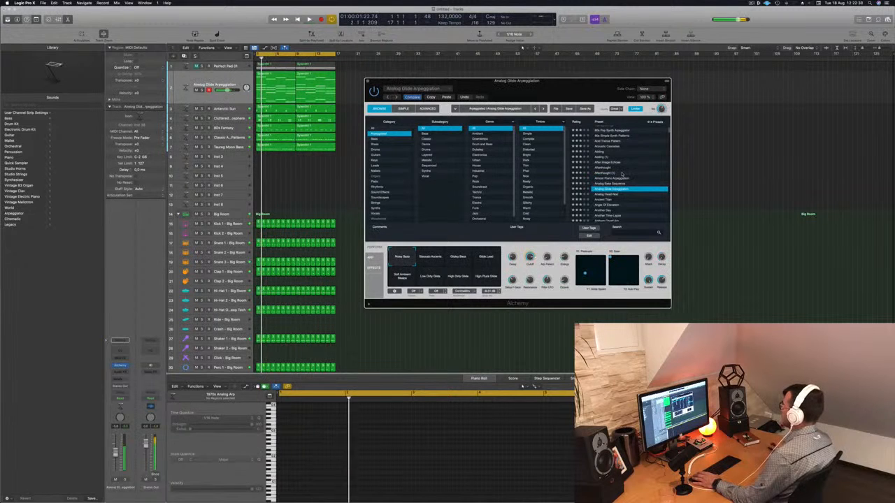
- Load the Analog Head-Nod preset on the arpeggio track and move the Alchemy window further away from the regions
scroll(641, 175, "down", 2)
left_click(633, 179)
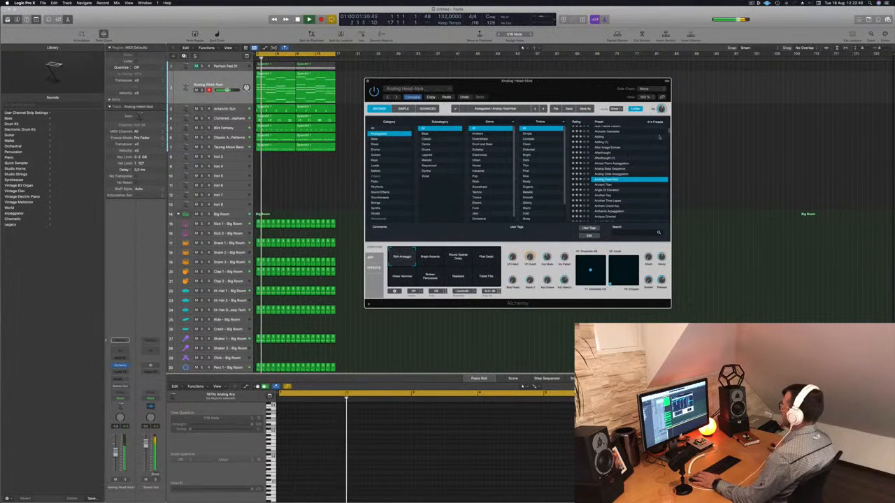
scroll(650, 151, "down", 2)
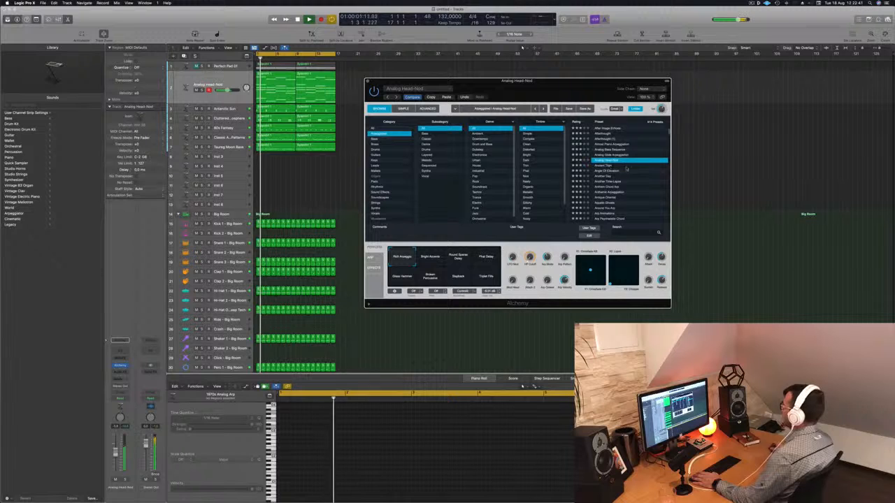
left_click_drag(599, 94, 616, 89)
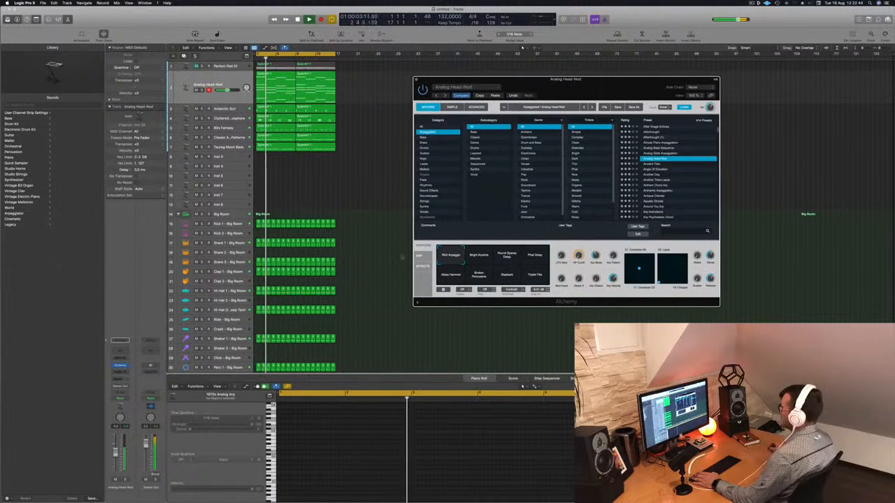
- Compare Analog Head-Nod's upper-row snapshots, from Bright Accents to Phat Delay, return to the first snapshot and restart playback
left_click(484, 257)
left_click(507, 256)
left_click(537, 256)
key("space")
key("space")
left_click(451, 256)
key("space")
key("space")
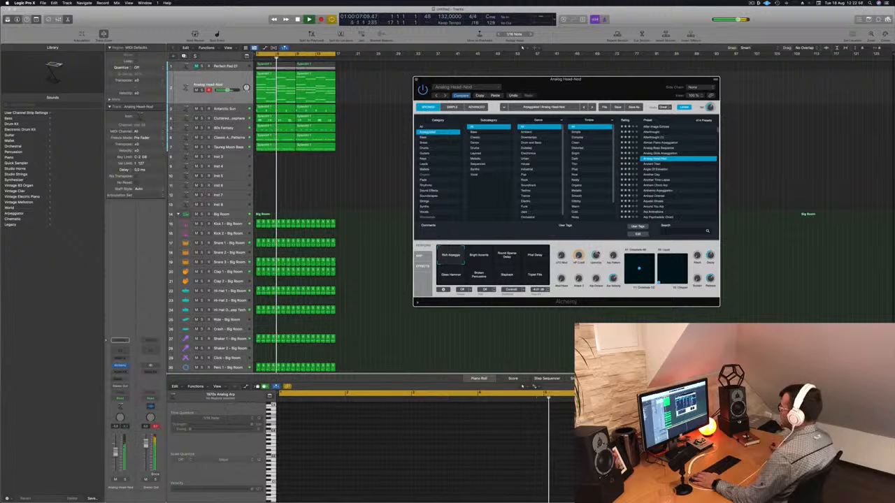
- Add a Channel EQ to the arpeggio track and enable its low cut at 400 Hz, 12 dB/Oct
left_click(120, 351)
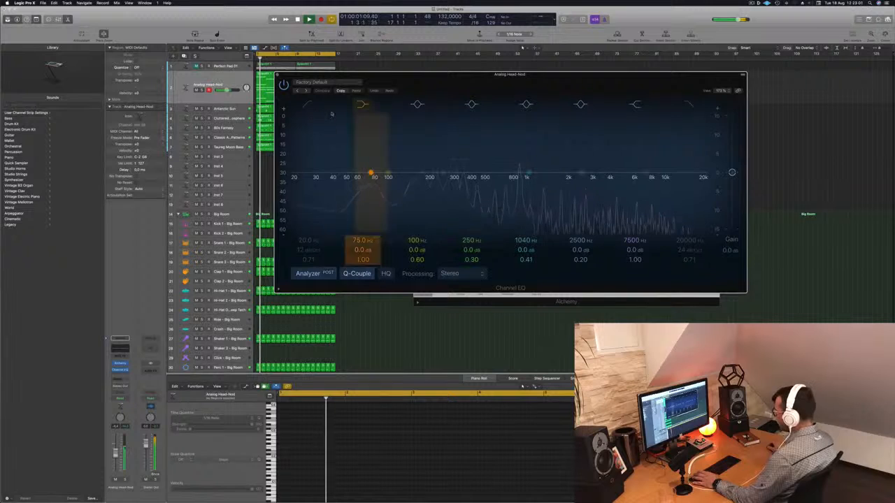
left_click(307, 104)
left_click_drag(306, 179, 472, 183)
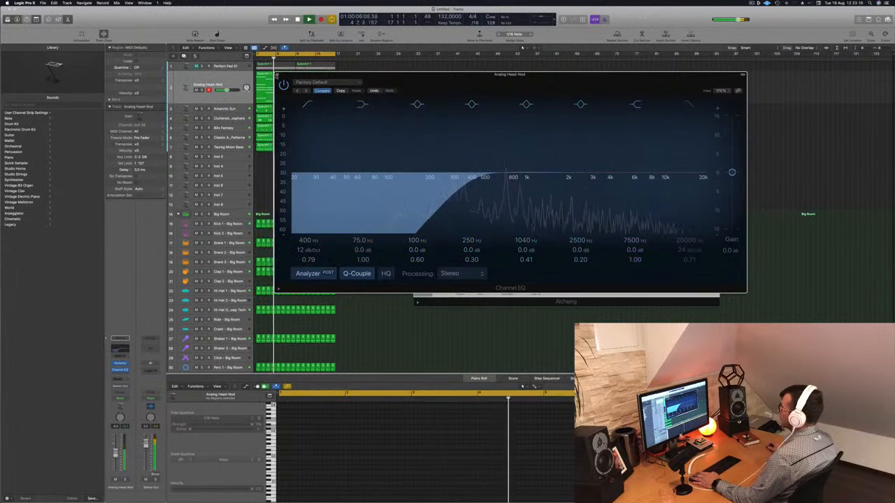
left_click(277, 75)
- Audition Analog Head-Nod's other snapshots with the EQ active, including Triple Fills, Broken Percussion, Glass Hammer and Phat Delay
left_click(536, 274)
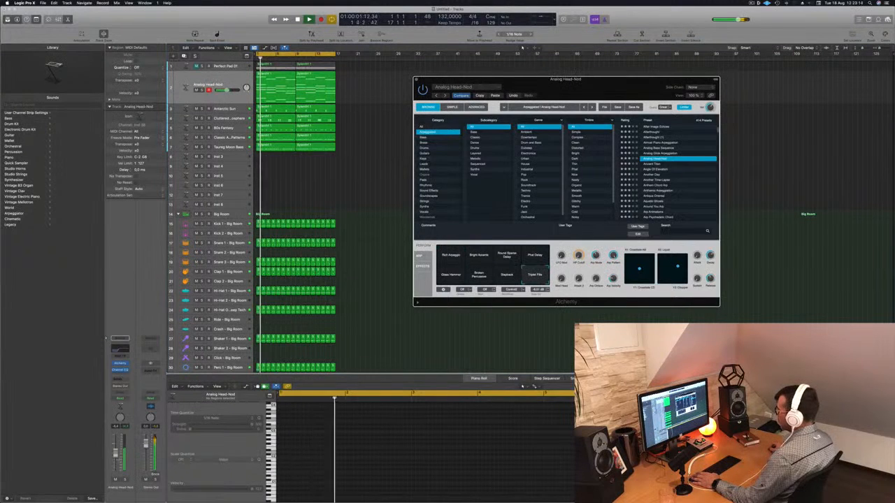
left_click(506, 276)
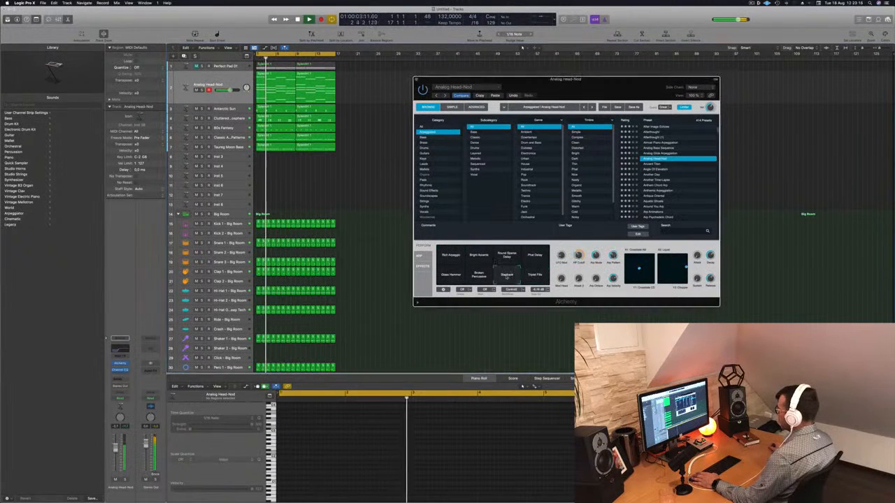
left_click(479, 276)
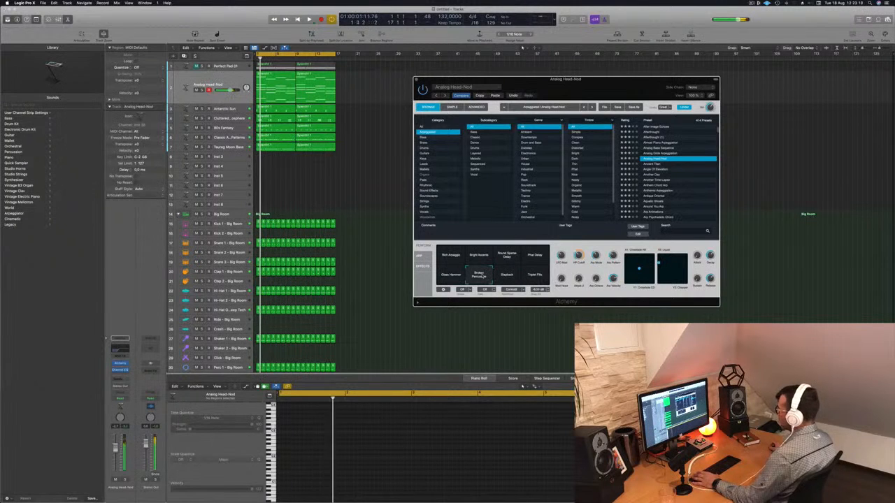
left_click(451, 275)
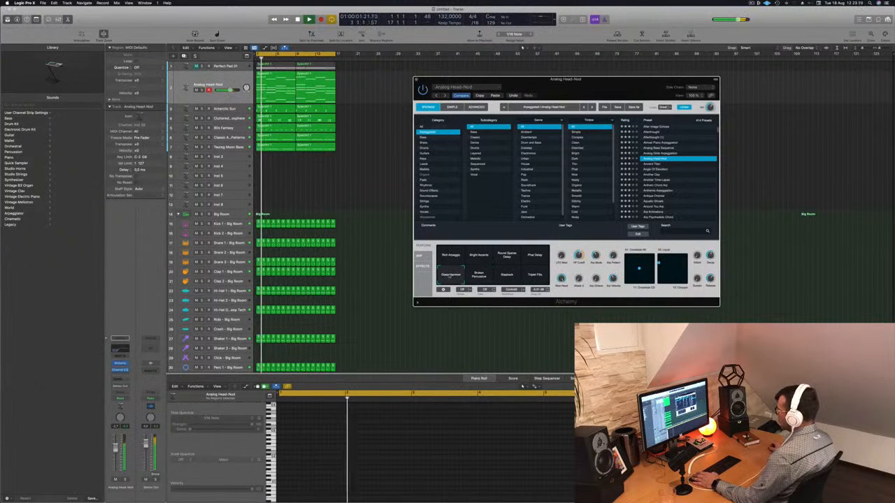
left_click(534, 256)
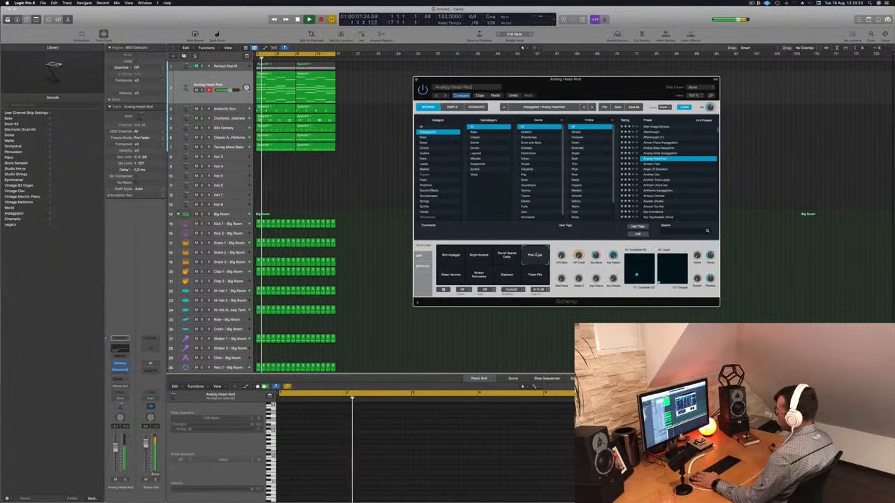
left_click(507, 256)
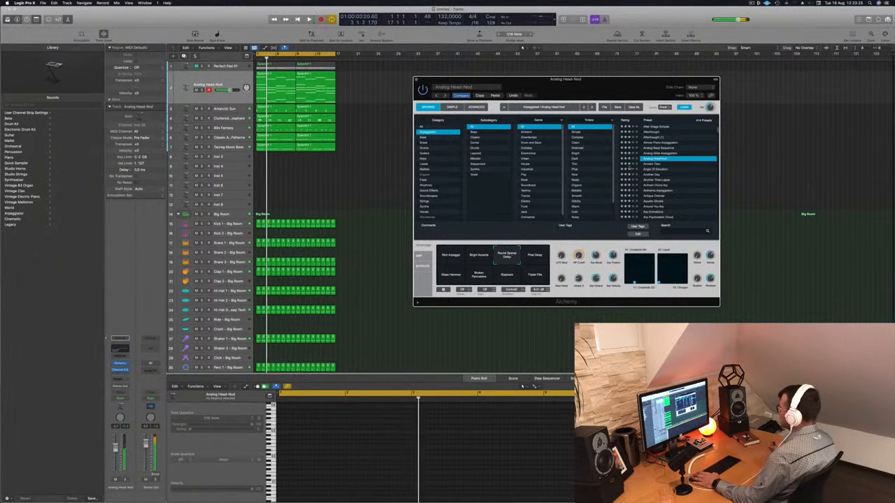
- Load the Ancient Titan preset, lower the arpeggio track's volume, restart playback and select the Angle Of Elevation preset
left_click(651, 164)
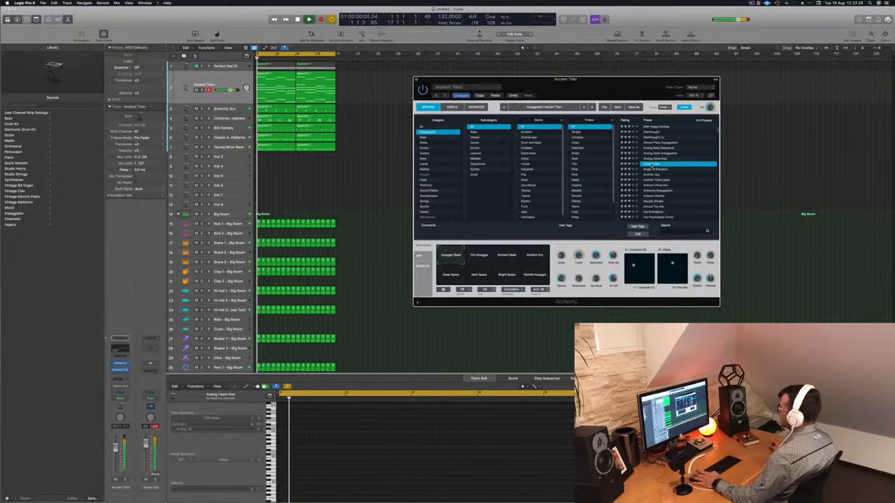
key("space")
left_click_drag(231, 90, 226, 90)
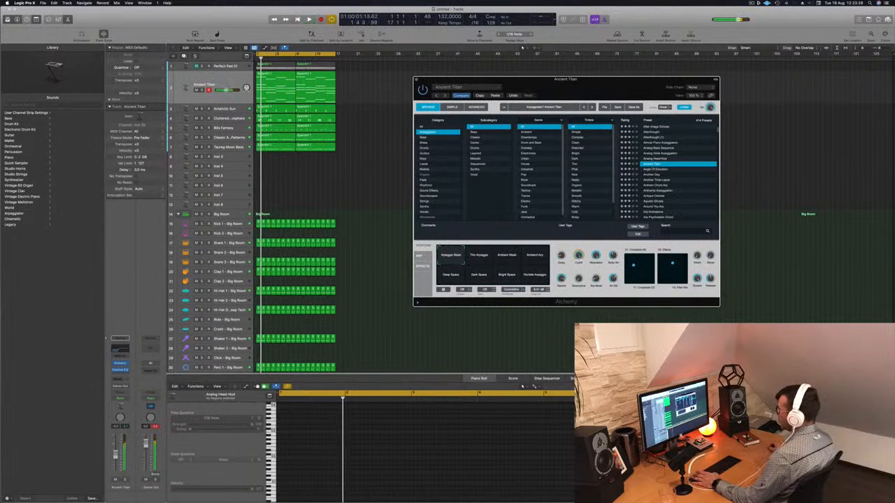
key("space")
left_click(660, 172)
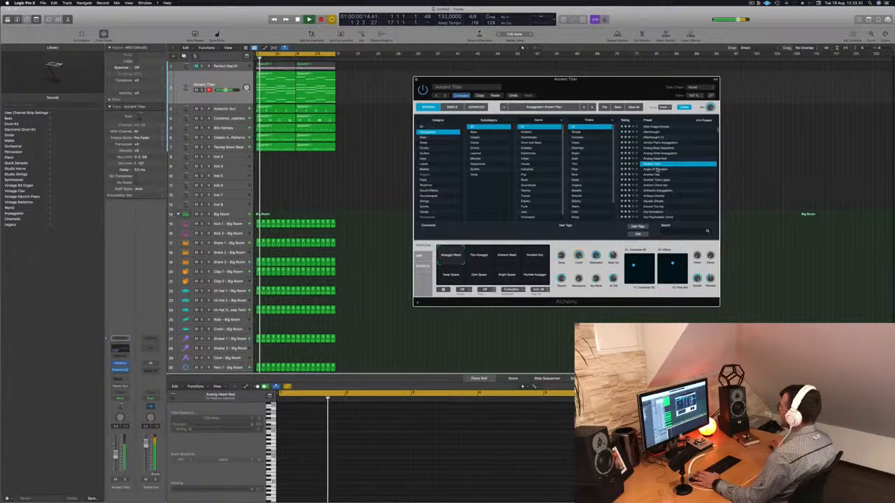
- Audition the arpeggiator presets Angle Of Elevation, Another Day and Another Time-Lapse, then load Anthem Chord Arp
left_click(657, 170)
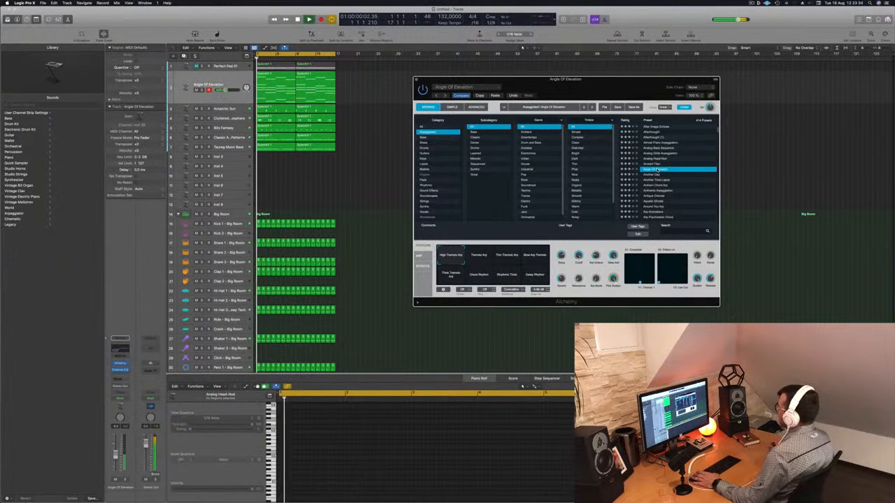
left_click(655, 175)
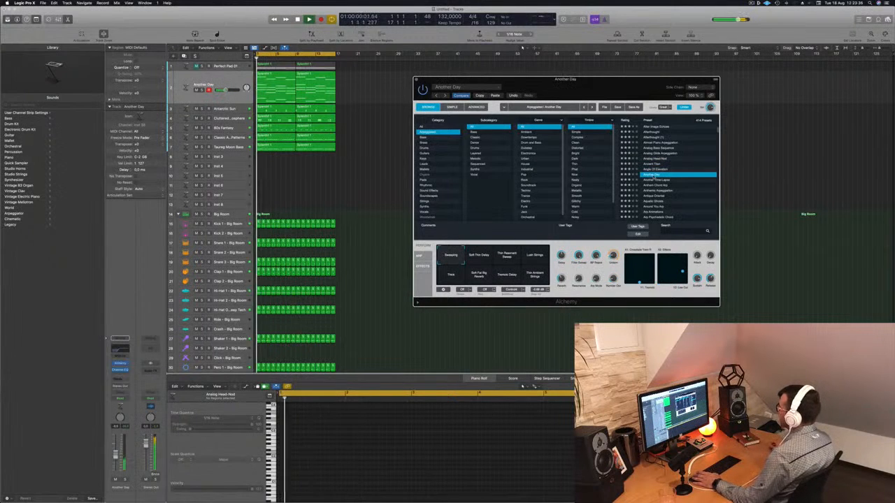
left_click(657, 180)
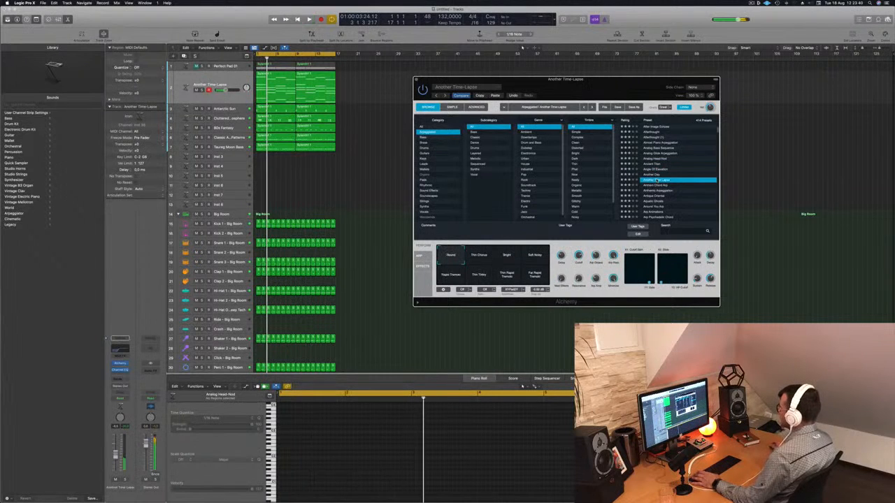
left_click(658, 185)
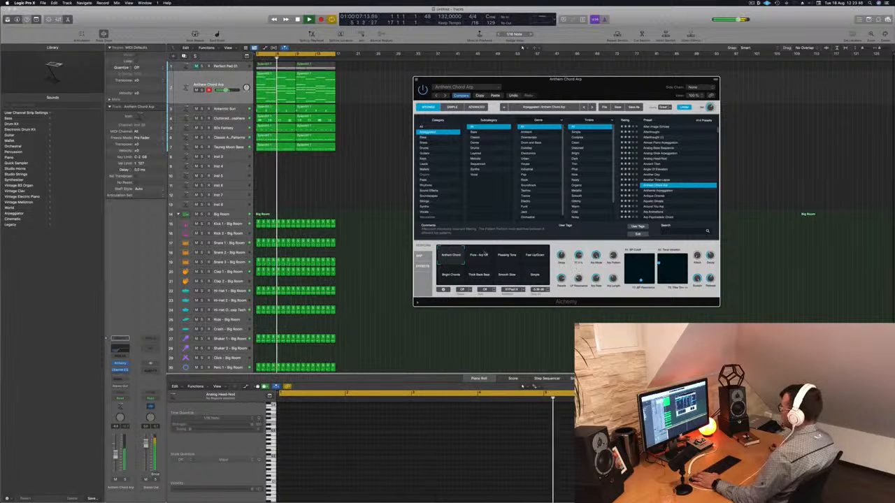
- Compare Anthem Chord Arp's second and third snapshots, keep Pleasing Tone and close the Alchemy window
left_click(480, 256)
left_click(507, 256)
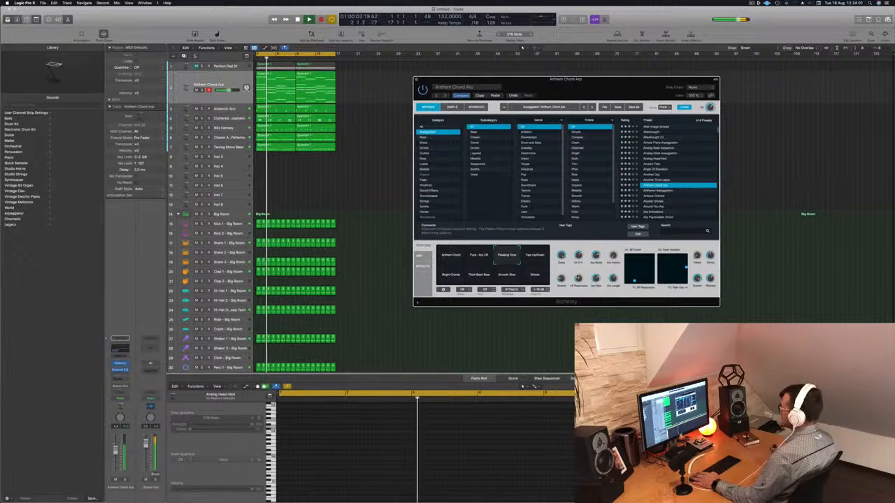
left_click(388, 120)
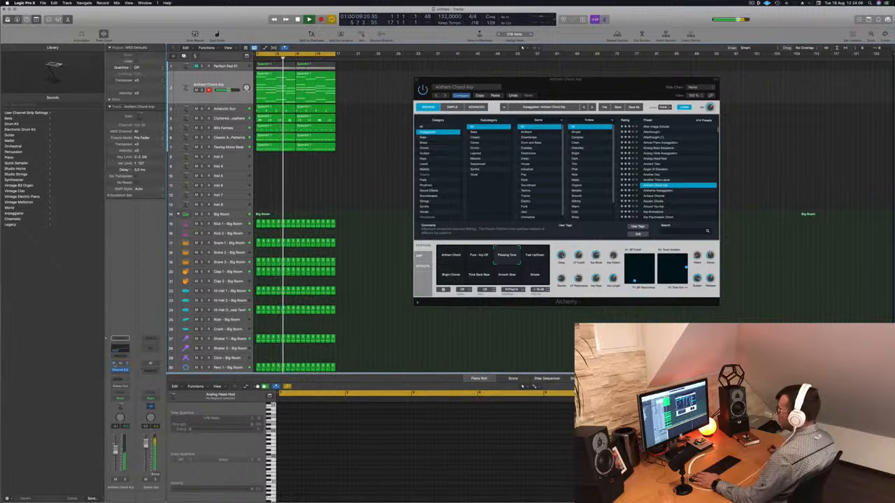
left_click_drag(617, 83, 577, 94)
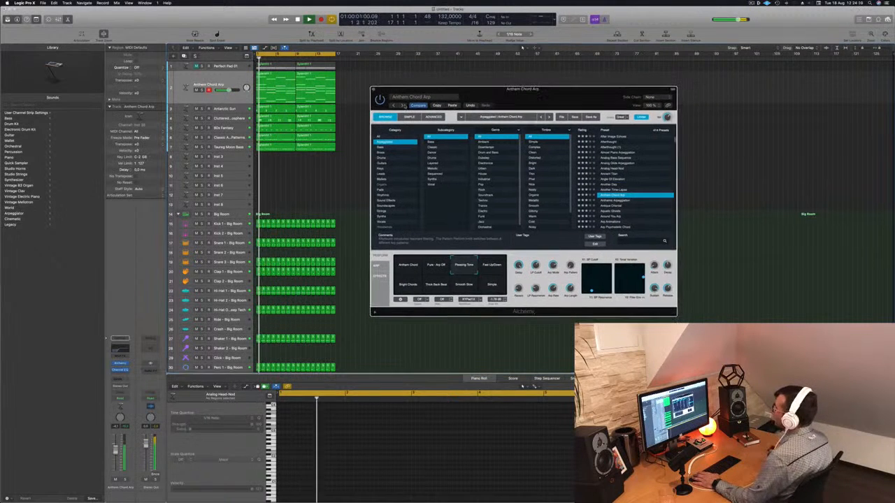
left_click(376, 90)
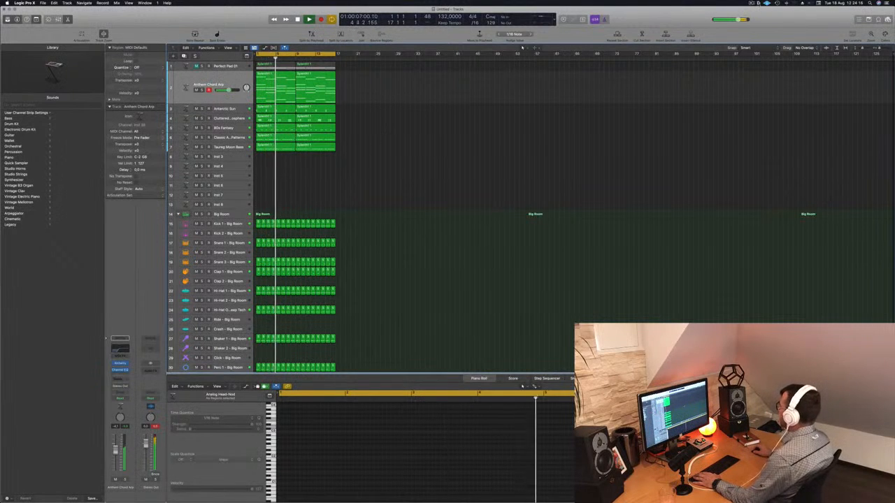
left_click(751, 4)
left_click(695, 16)
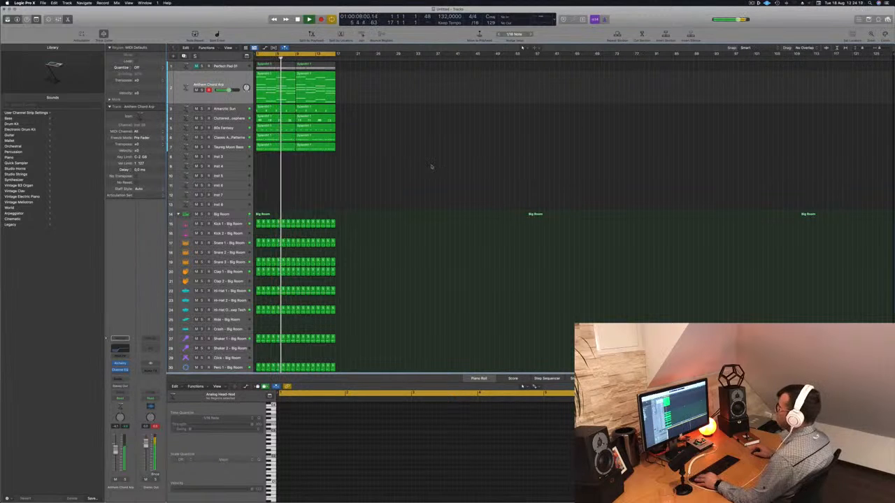
- Repeat all regions of the 16-bar arrangement until it spans 64 bars, and restart playback from the beginning
scroll(465, 167, "up", 4)
scroll(483, 165, "up", 2)
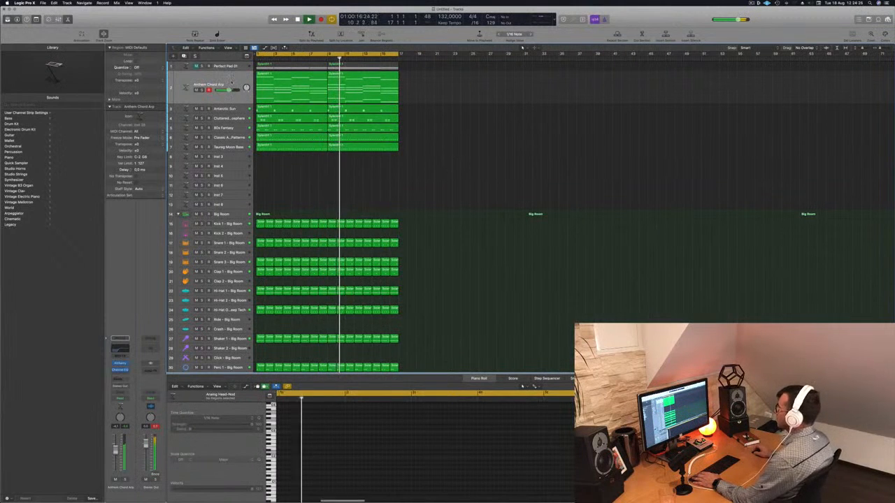
left_click(227, 74)
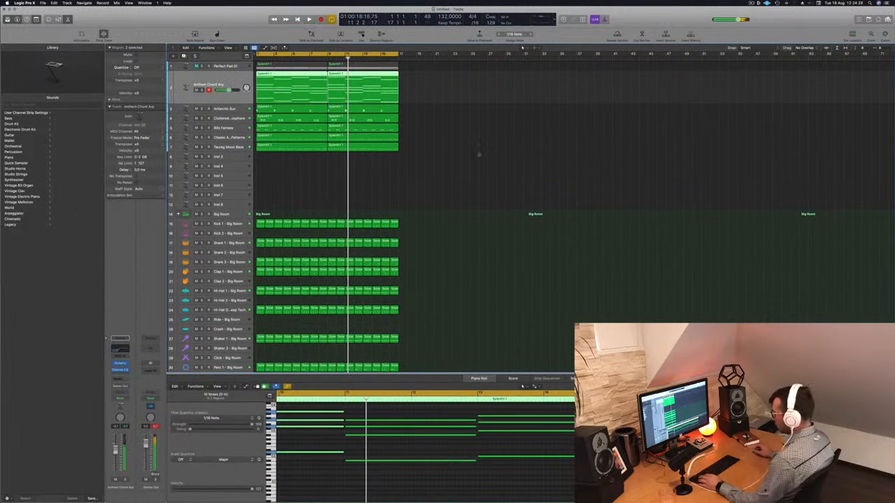
key("super+a")
key("super+r")
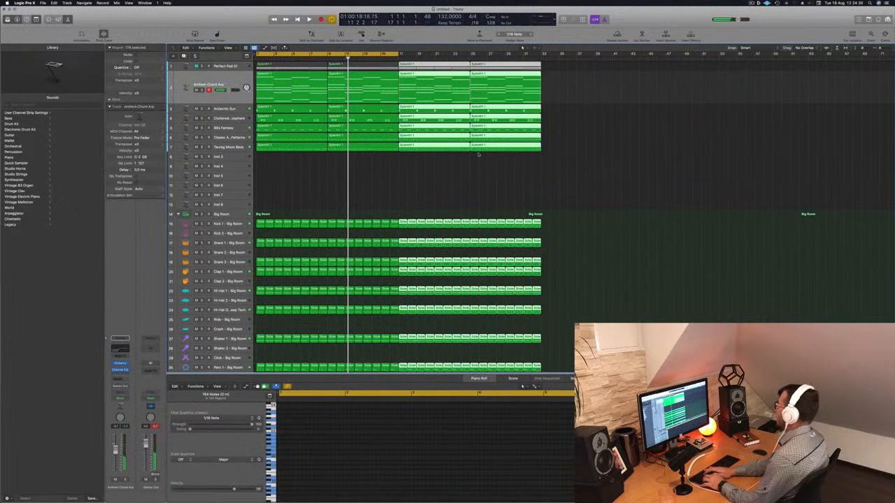
key("super+r")
key("super+r")
key("Return")
key("space")
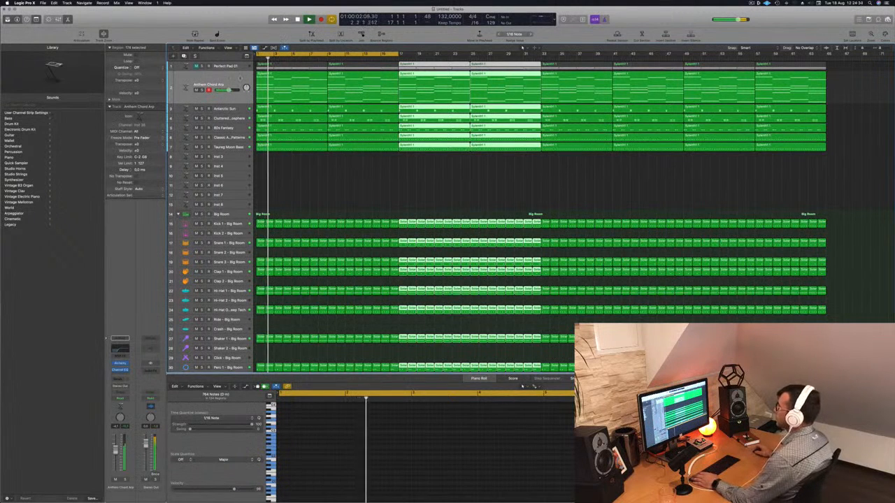
- Save the project as EP128 in the Logic folder, organized as a package
scroll(314, 181, "down", 1)
scroll(314, 181, "up", 1)
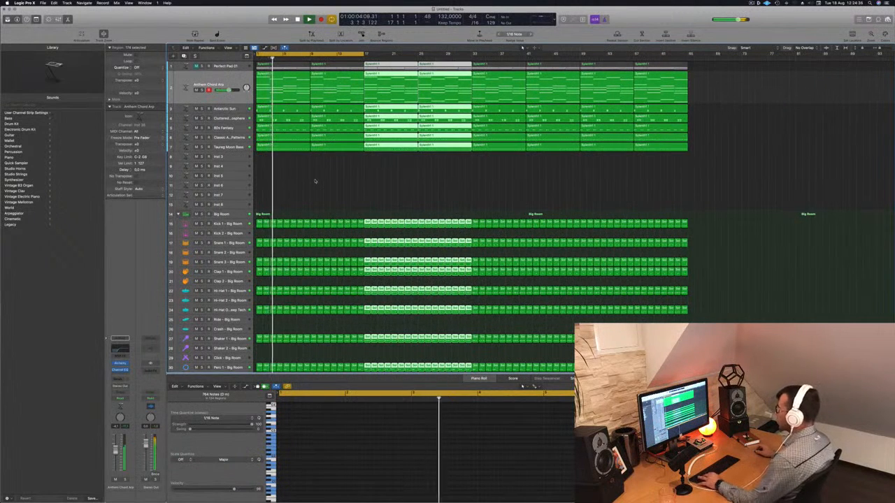
key("super+s")
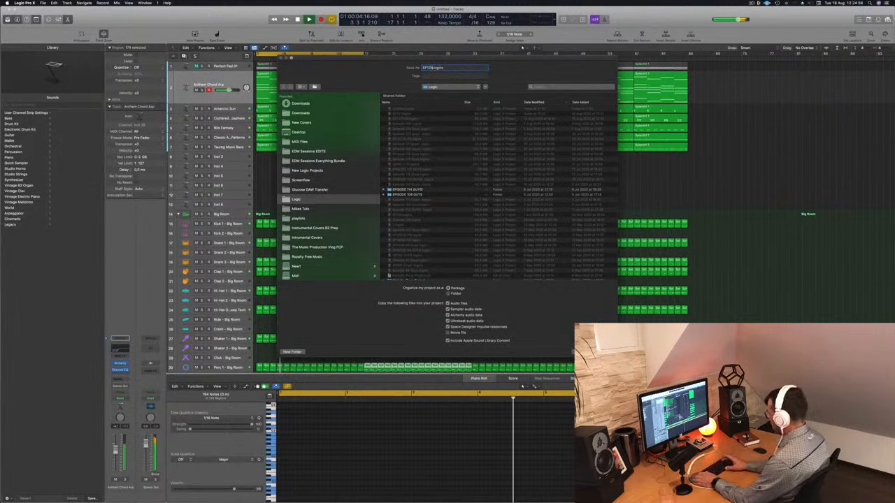
key("Return")
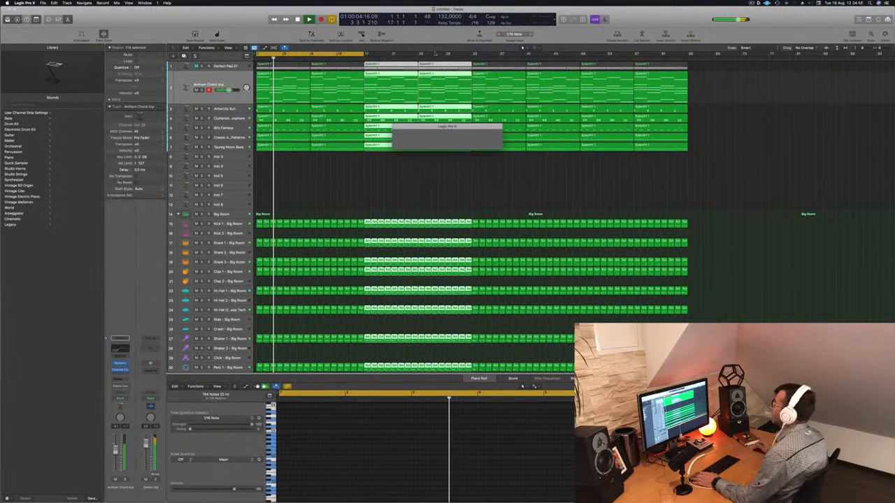
- Deselect all regions, restart playback and extend the cycle range to the end of the 64-bar arrangement
left_click(337, 176)
key("Return")
key("space")
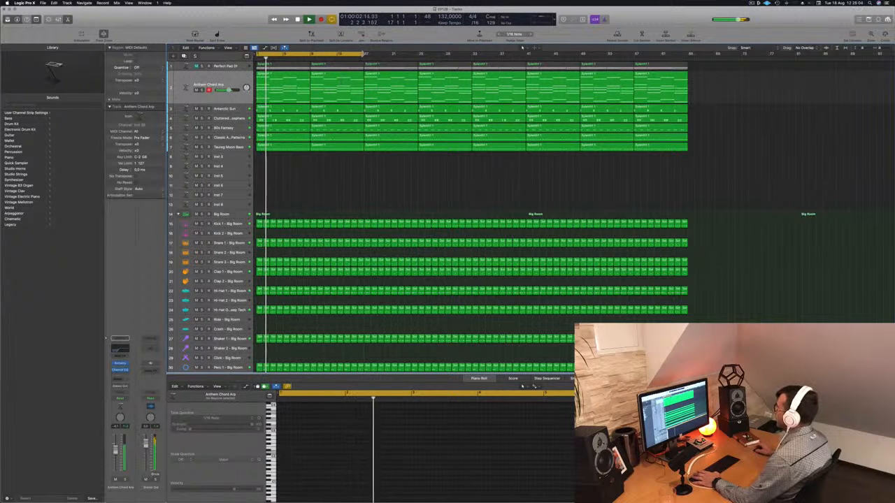
left_click_drag(364, 54, 680, 56)
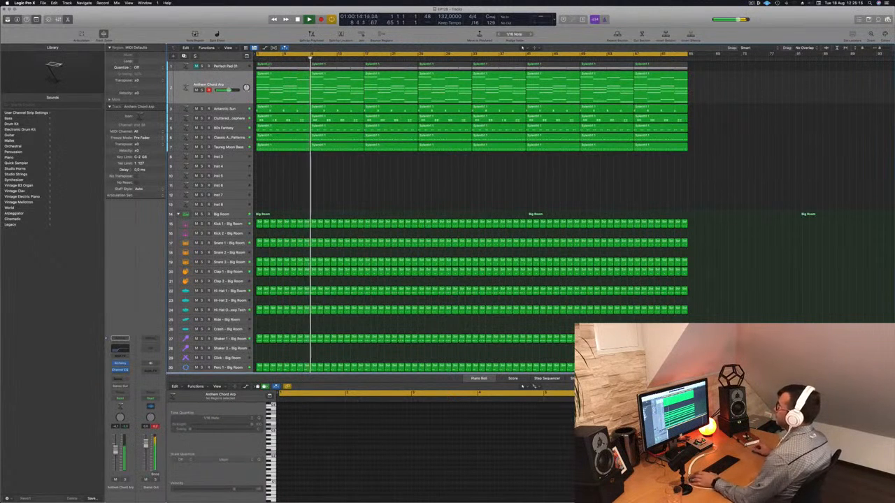
- Duplicate the Perfect Pad 01 track, move the duplicate below the Tuareg Moon Bass track and restart playback
key("space")
left_click(222, 65)
mouse_move(222, 65)
left_mouse_down()
mouse_move(234, 150)
mouse_move(210, 70)
left_mouse_up()
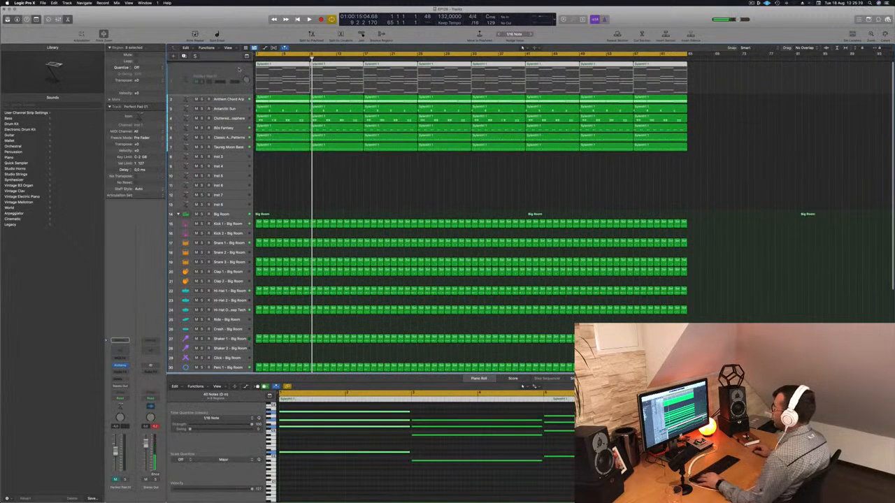
key("super+d")
left_click_drag(228, 75, 234, 163)
key("space")
key("space")
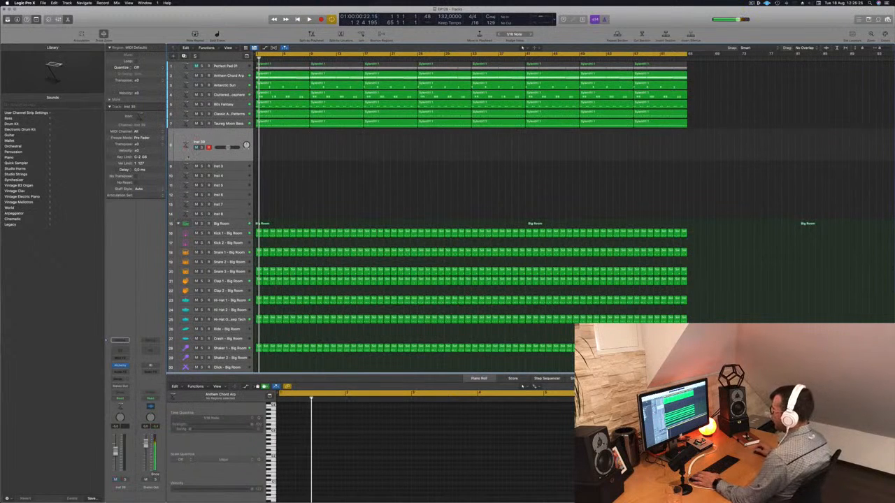
key("space")
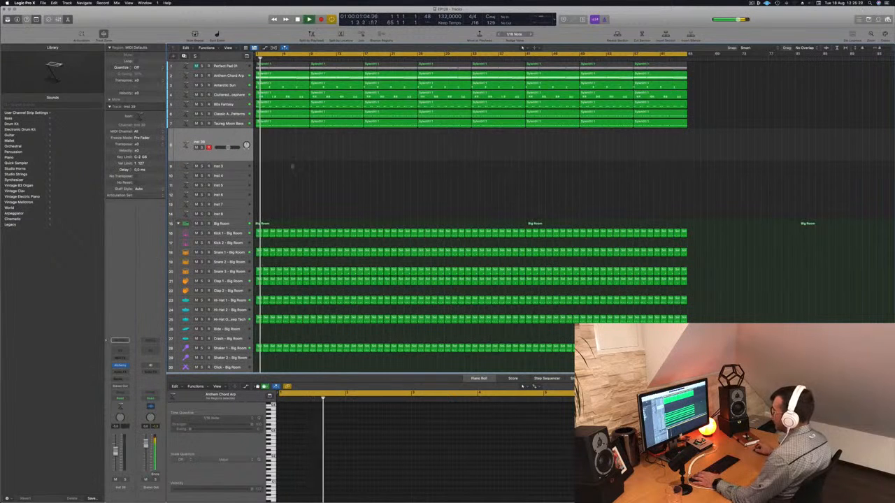
- Copy the first Perfect Pad 01 region onto the new track and check it in solo and with the full mix
left_click_drag(276, 65, 281, 149)
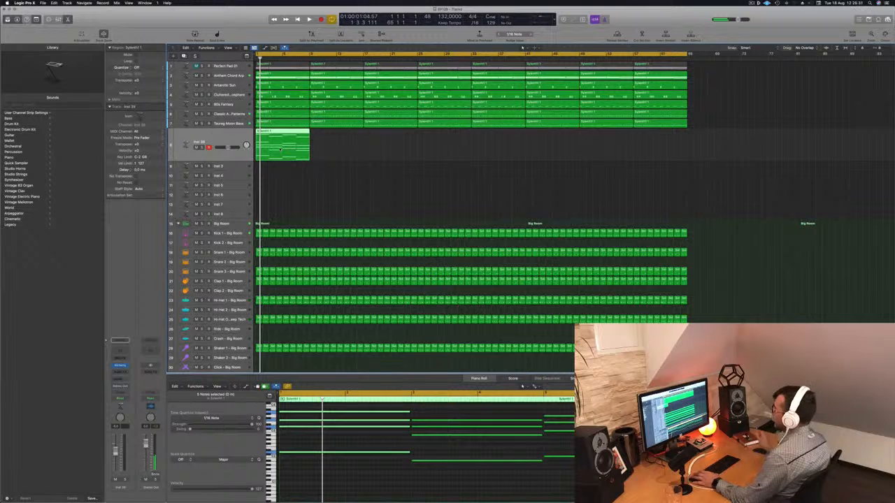
key("space")
key("space")
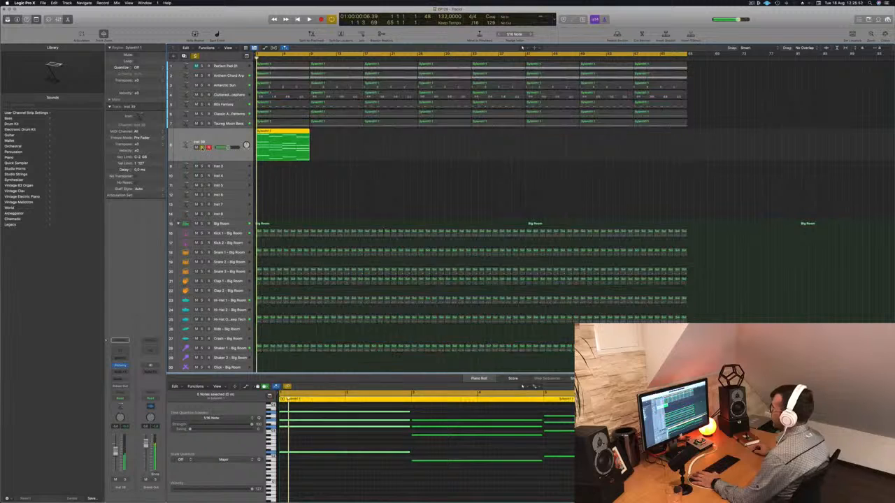
key("space")
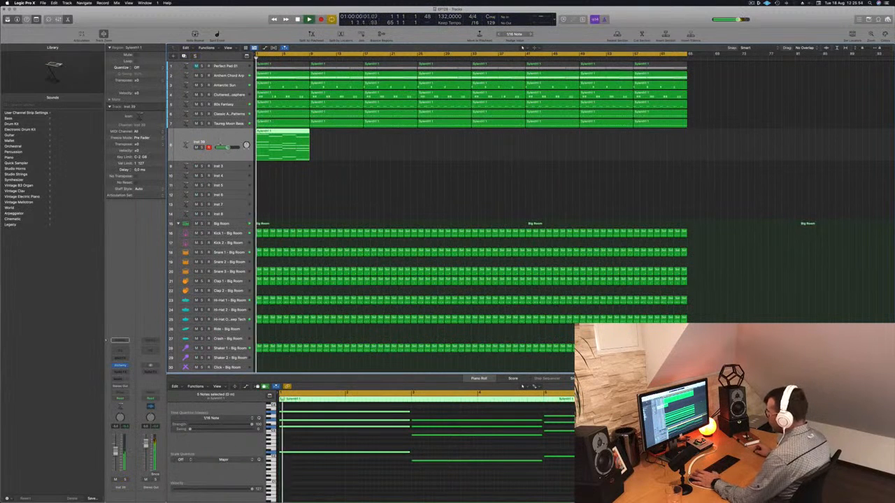
- Add a Channel EQ to the new pad track with the low cut enabled at 144 Hz, 18 dB/Oct
left_click(119, 351)
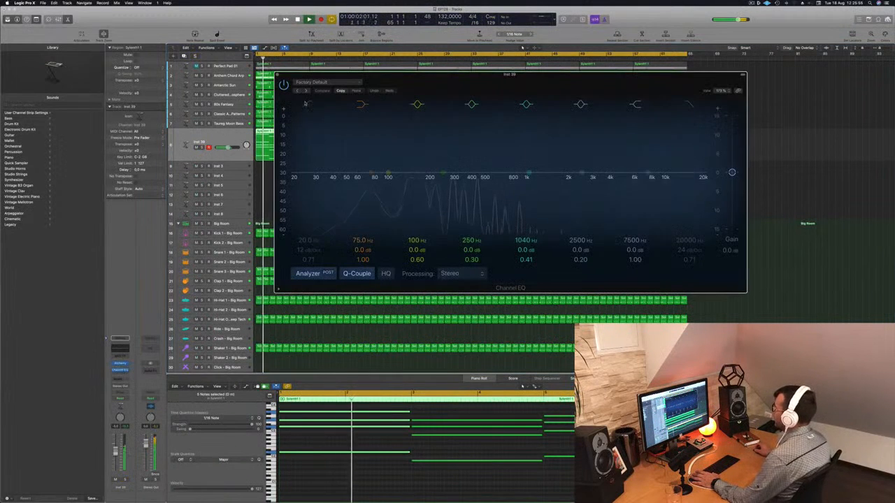
left_click(307, 105)
left_click_drag(314, 162, 429, 161)
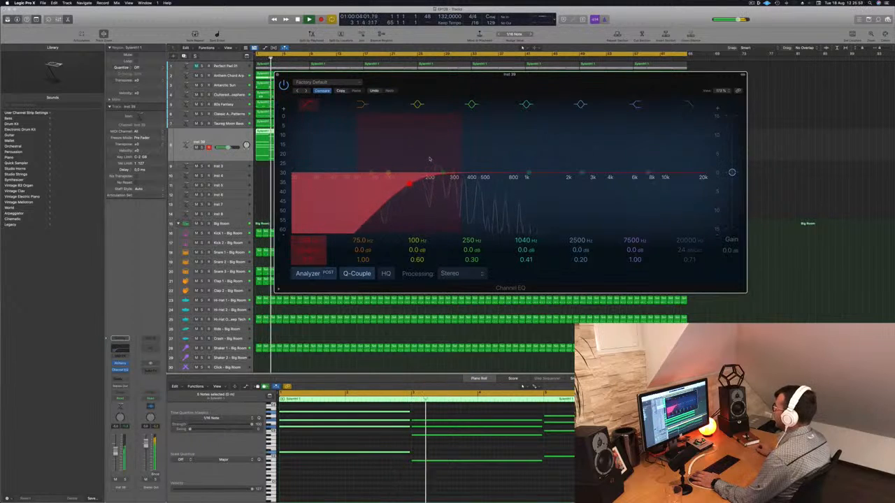
left_click(307, 105)
left_click(306, 104)
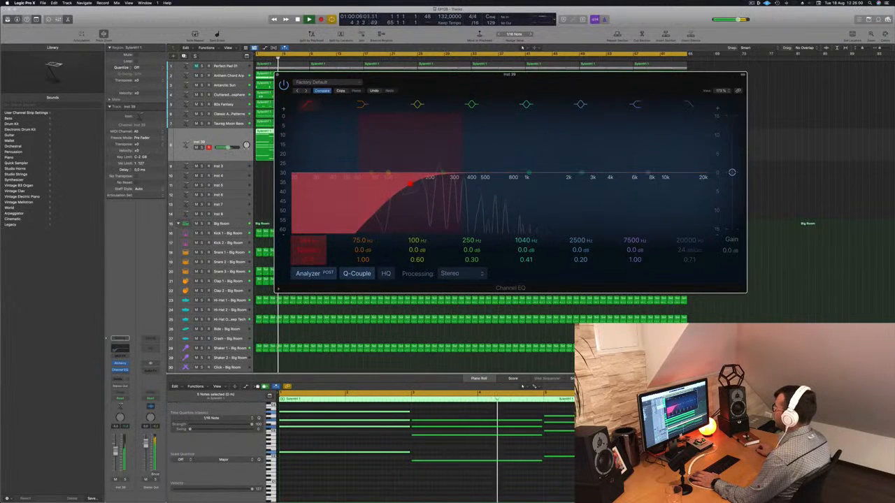
left_click(307, 104)
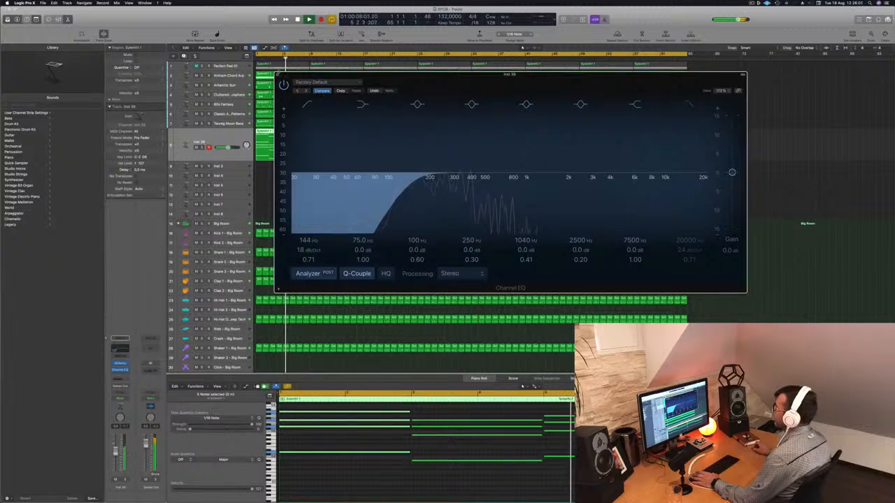
left_click(278, 75)
- Raise the new pad track's volume slightly and restart playback from the beginning
key("Return")
left_click_drag(116, 451, 116, 448)
key("Return")
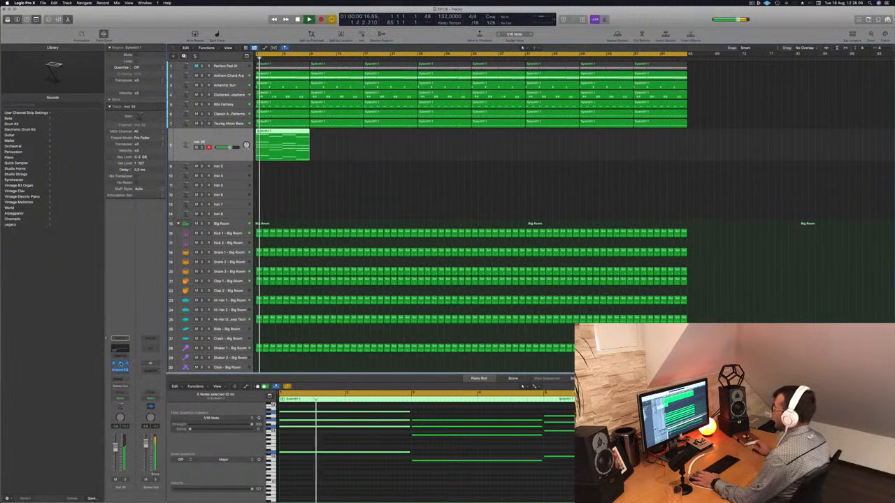
- Open Alchemy on the new pad track, load the Deeper Emotion pad preset and audition it during playback
left_click(122, 364)
key("space")
left_click_drag(458, 75, 688, 123)
scroll(799, 219, "up", 1)
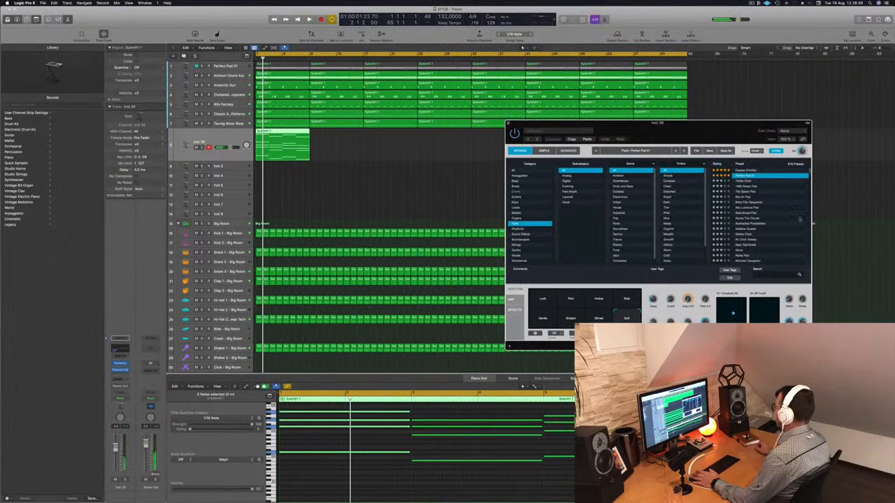
left_click(755, 171)
left_click_drag(721, 132, 700, 115)
key("space")
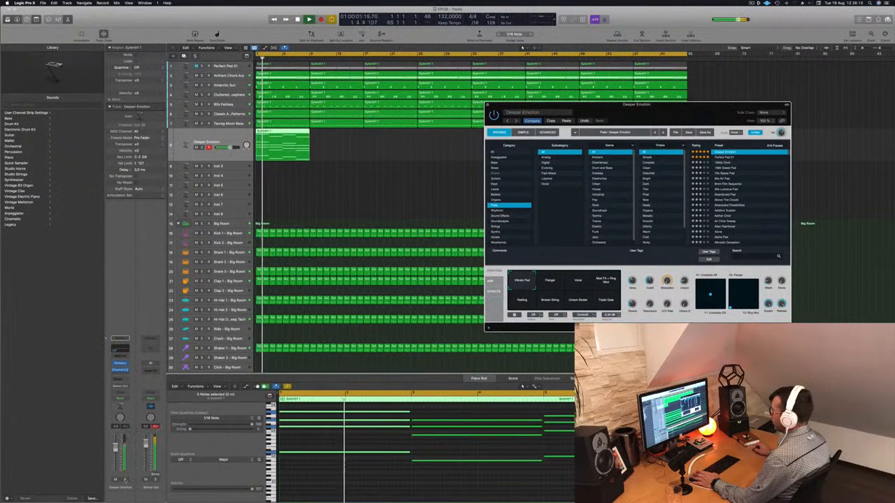
key("s")
key("s")
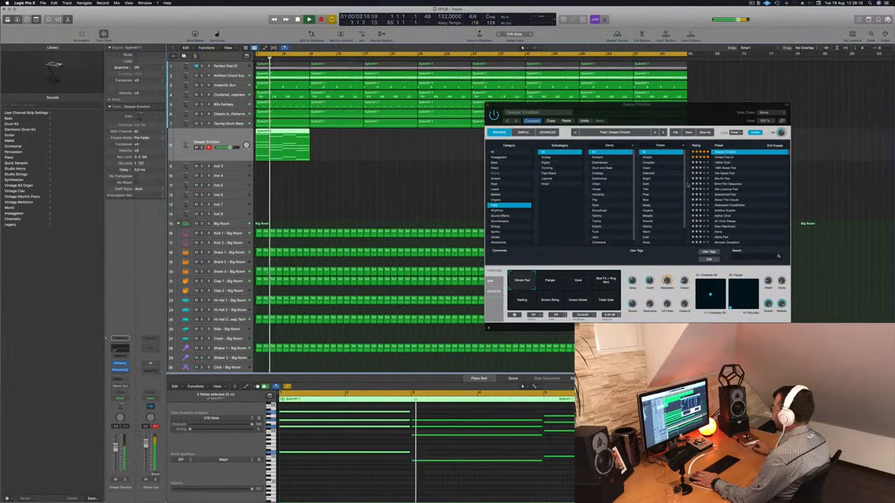
- Compare three of Deeper Emotion's snapshots, including Flanger, restarting playback between them
left_click(577, 284)
key("space")
key("space")
left_click(551, 282)
left_click(531, 301)
key("space")
key("space")
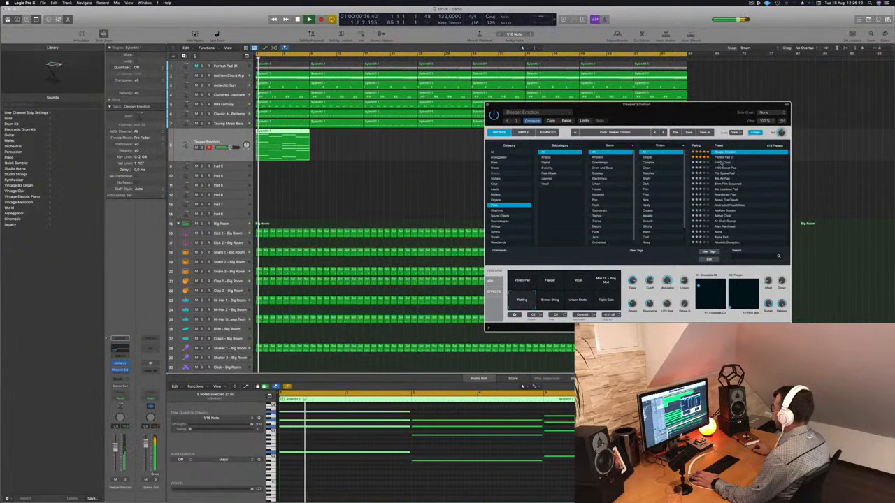
- Audition further pad presets from 1940s Choir onward, restarting playback, and load 80s Air Pad
left_click(722, 163)
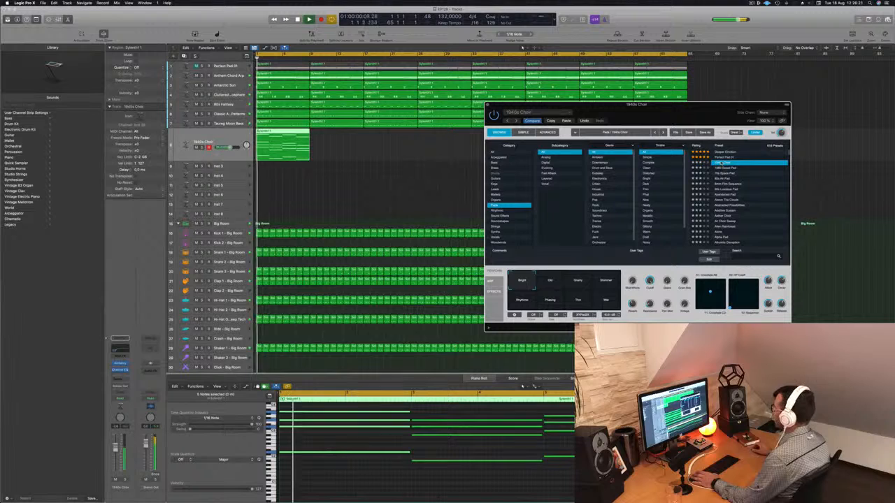
left_click(730, 168)
key("space")
key("space")
left_click(723, 179)
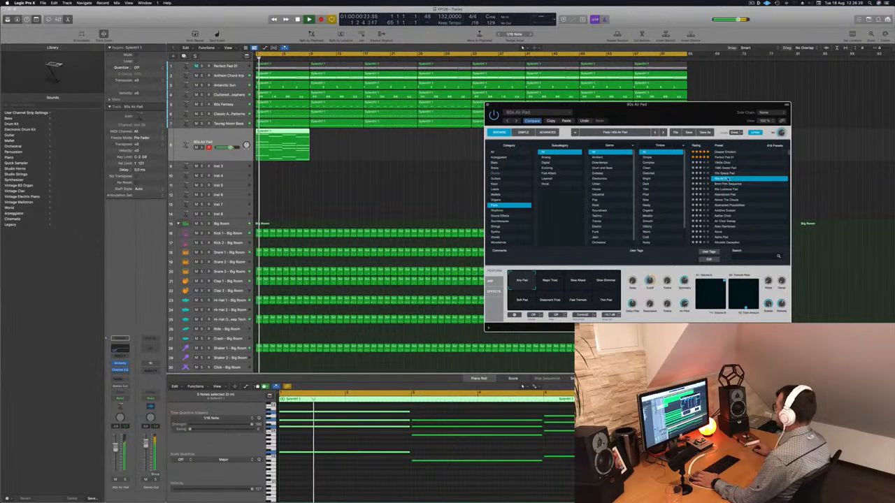
- Audition the 8mm Film Sequence preset, send the second pad track to Bus 6, and restart playback from the beginning
left_click(727, 184)
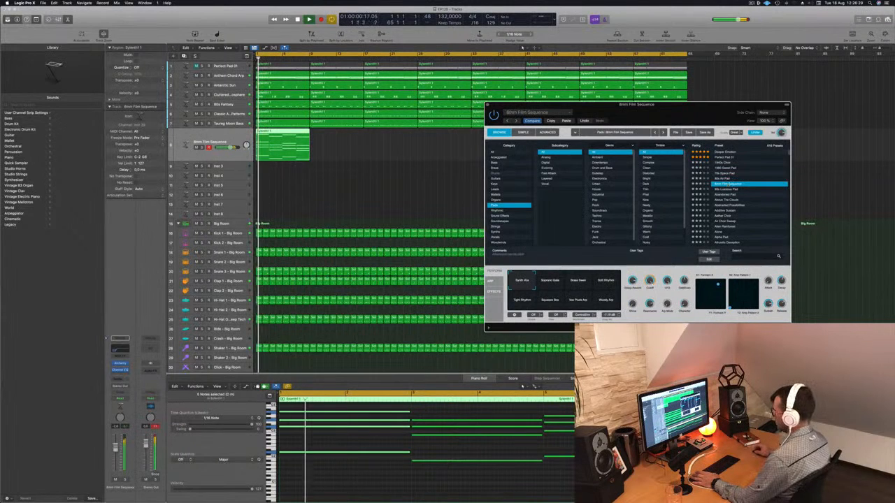
key("space")
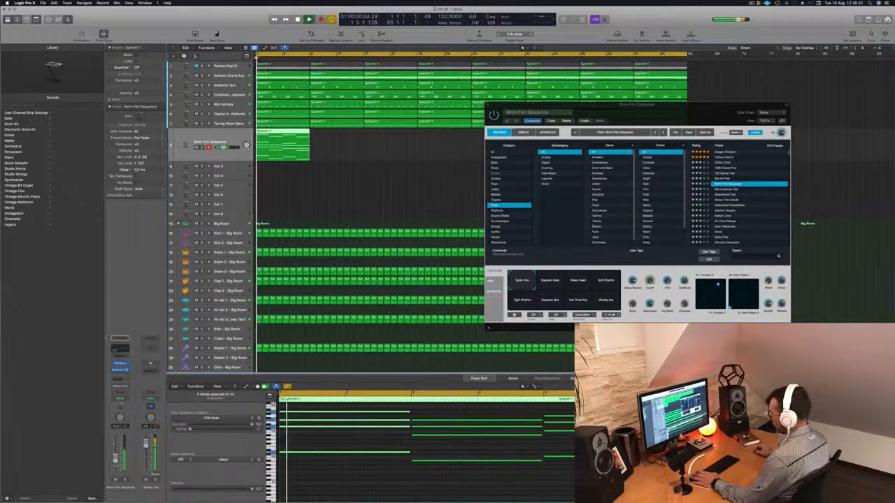
left_click(120, 379)
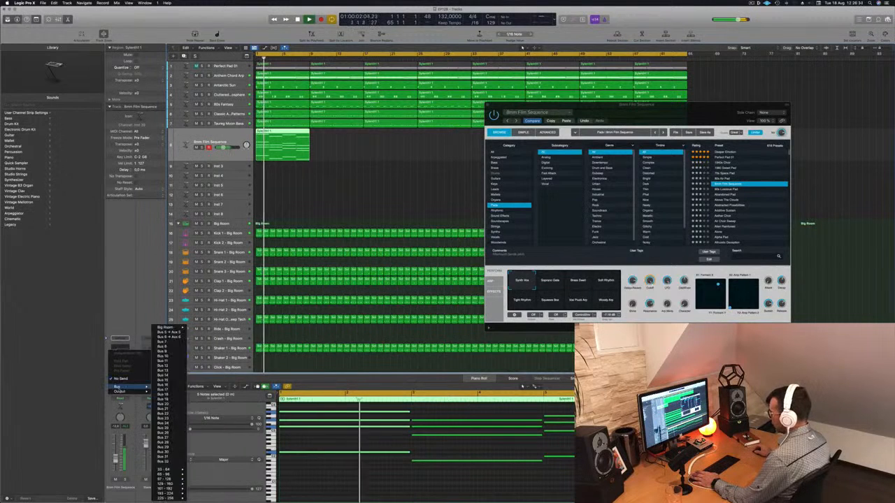
mouse_move(137, 387)
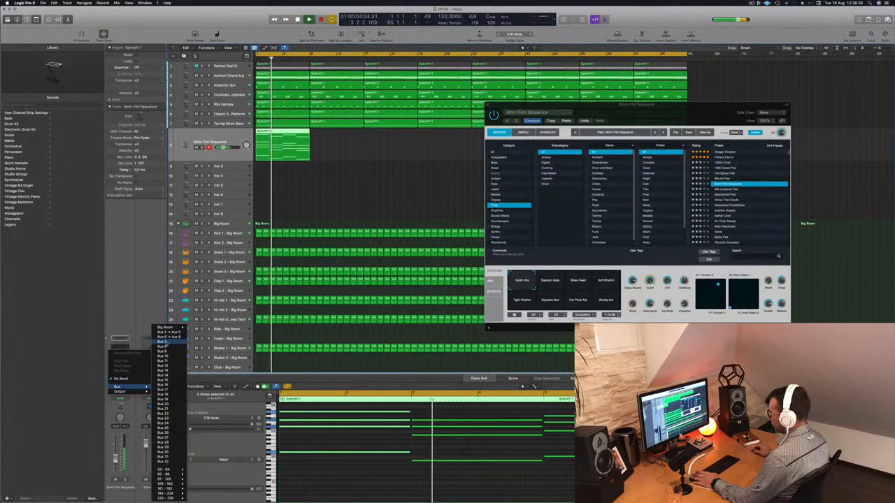
left_click(168, 337)
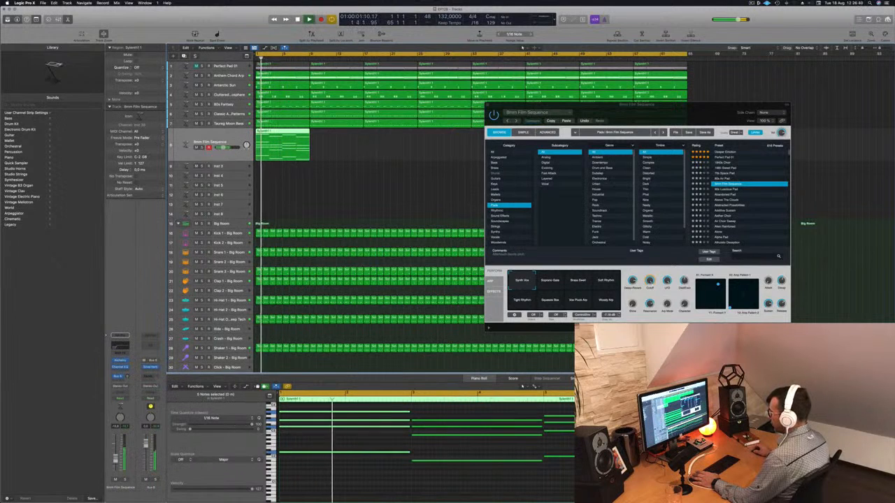
key("Return")
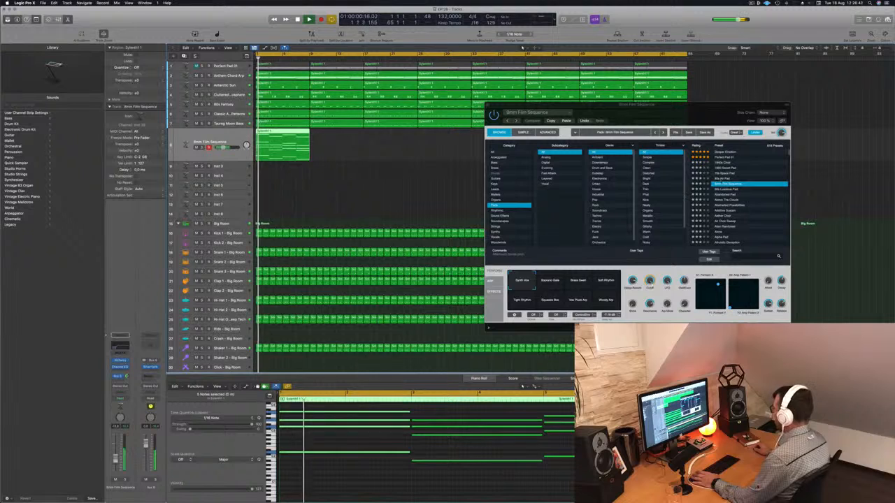
- Audition 90s Luscious Pad with another of its snapshots, restart playback and load the Abandoned Pad preset
left_click(764, 189)
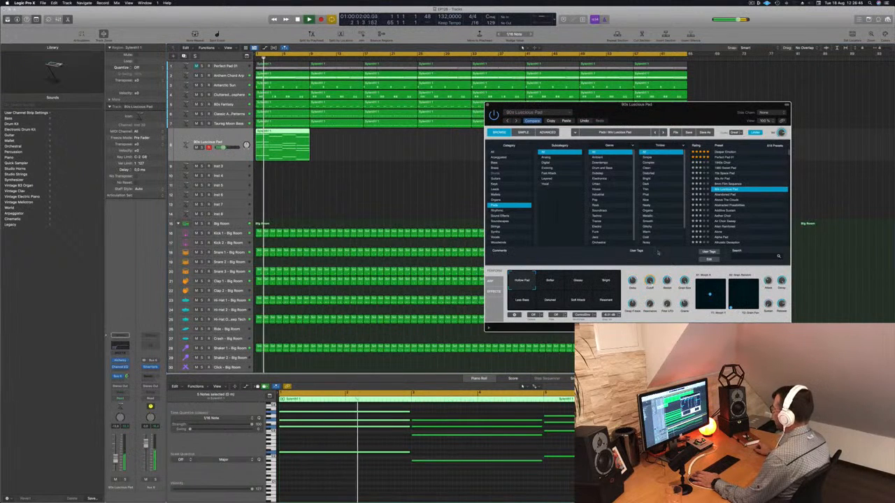
left_click(579, 280)
key("Return")
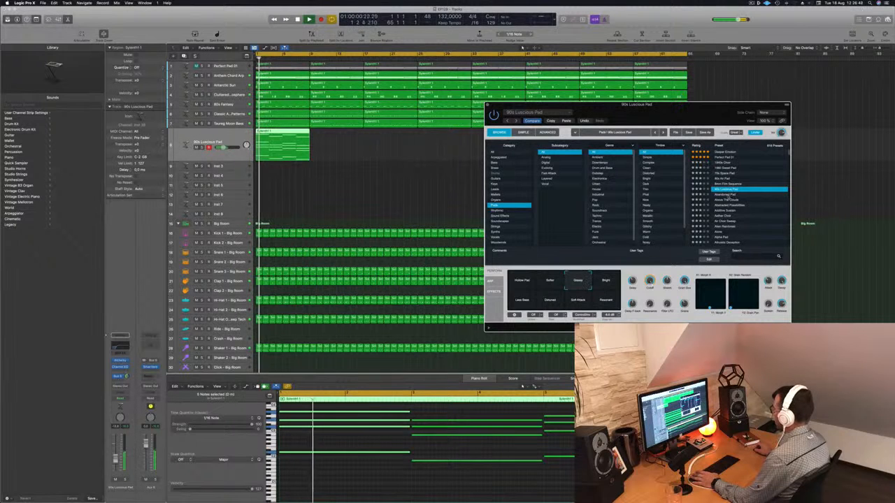
left_click(727, 195)
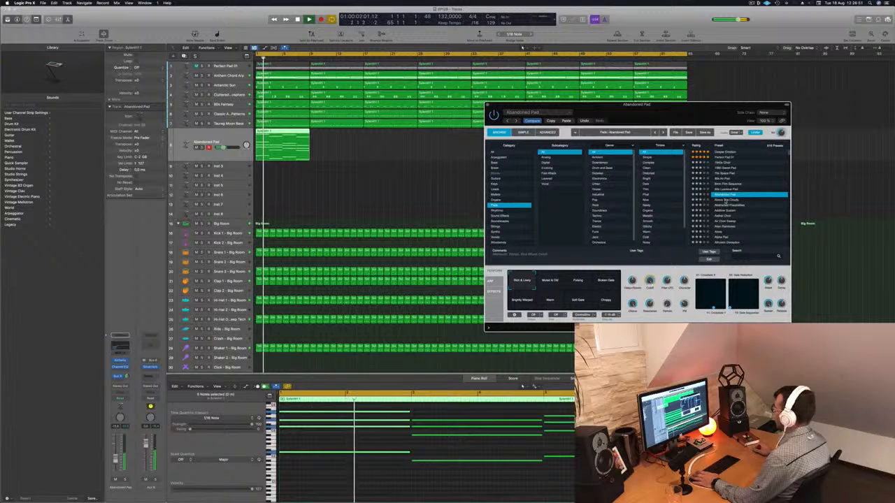
- Compare Abandoned Pad's snapshots during playback, including Pulsing, Broken Gate, Brightly Warped, Warm and Choppy, adjusting the track volume slightly
left_click_drag(695, 115, 639, 76)
left_click(491, 241)
left_click(523, 242)
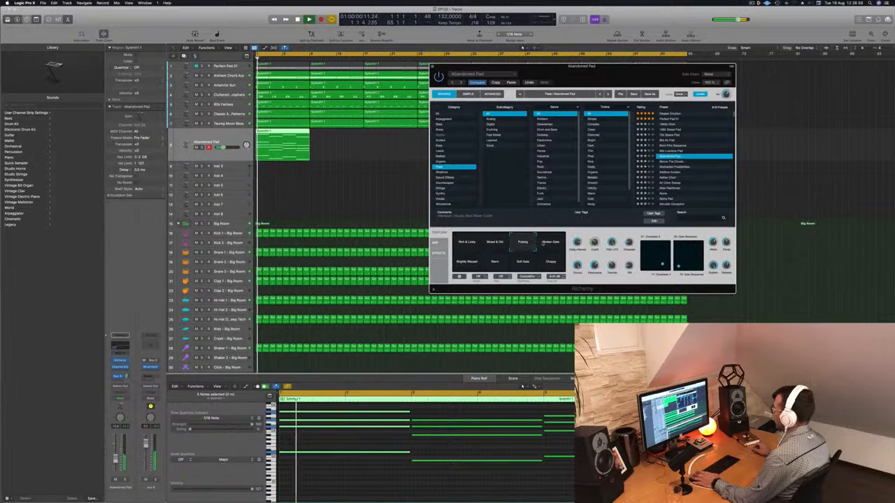
left_click(550, 243)
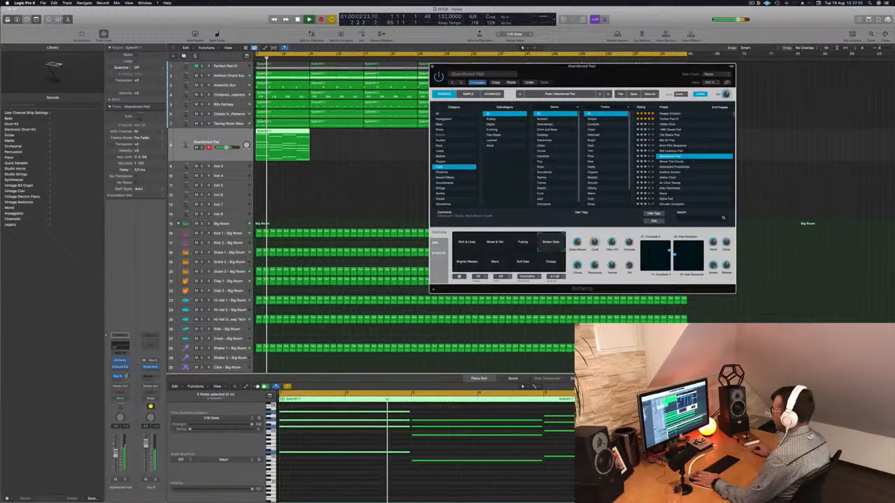
left_click(116, 455)
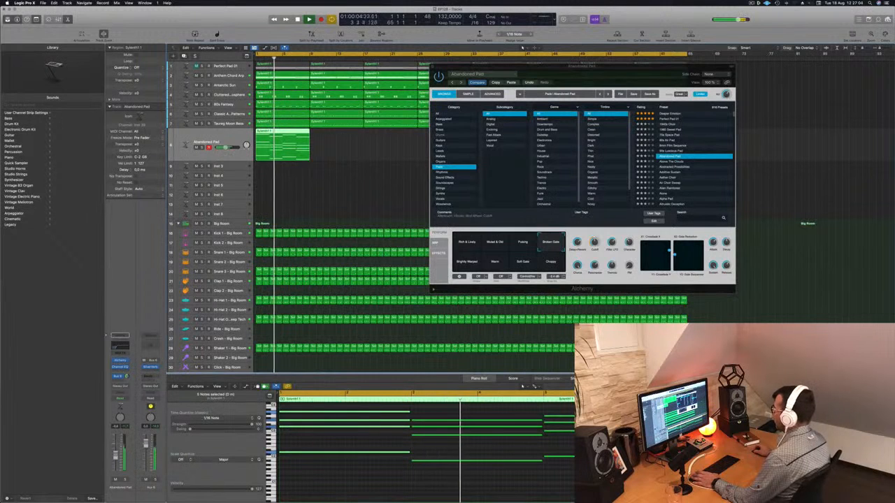
left_click(467, 262)
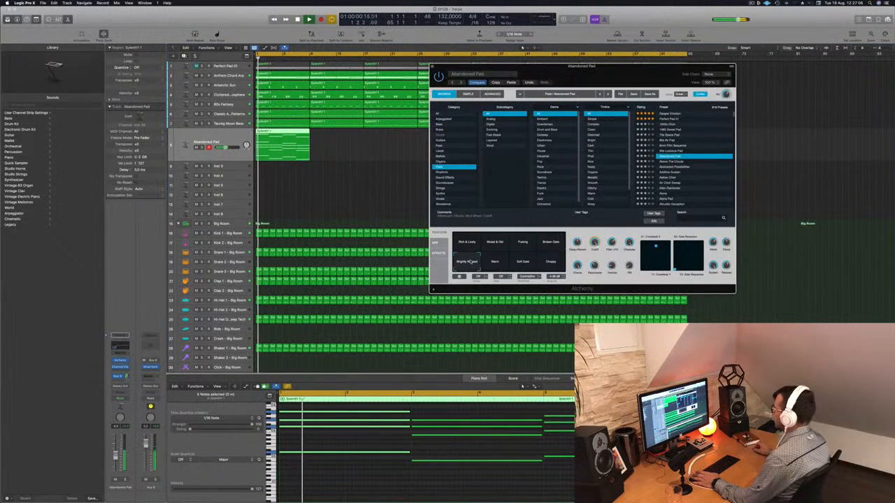
left_click(494, 263)
left_click(552, 262)
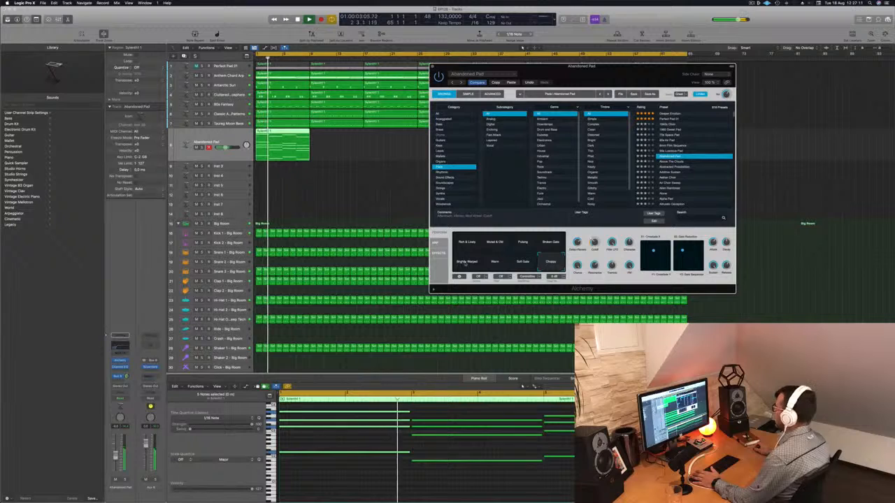
- Compare Brightly Warped with Choppy, settle on the Choppy snapshot and lower the Abandoned Pad track's volume slightly
key("super+w")
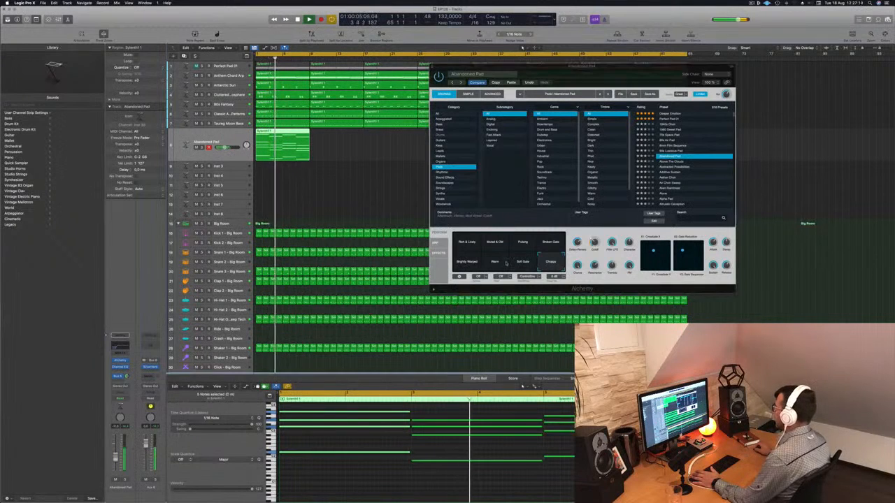
left_click(466, 262)
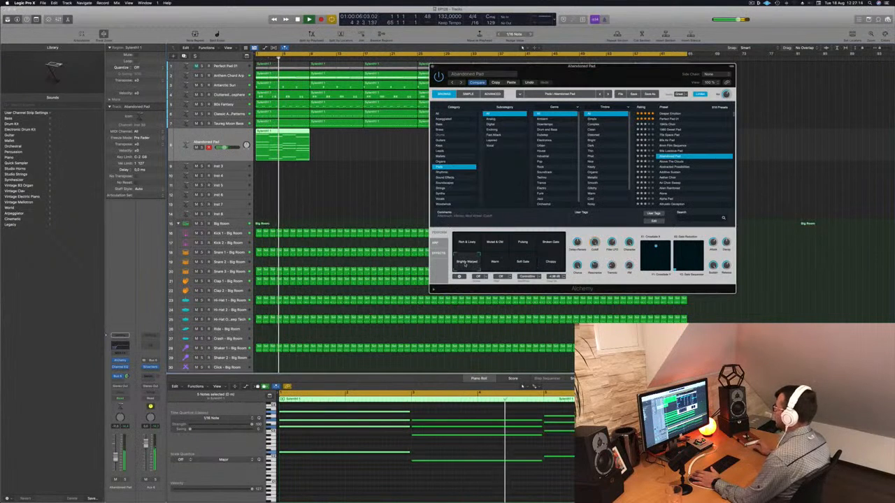
left_click(544, 261)
left_click(283, 414)
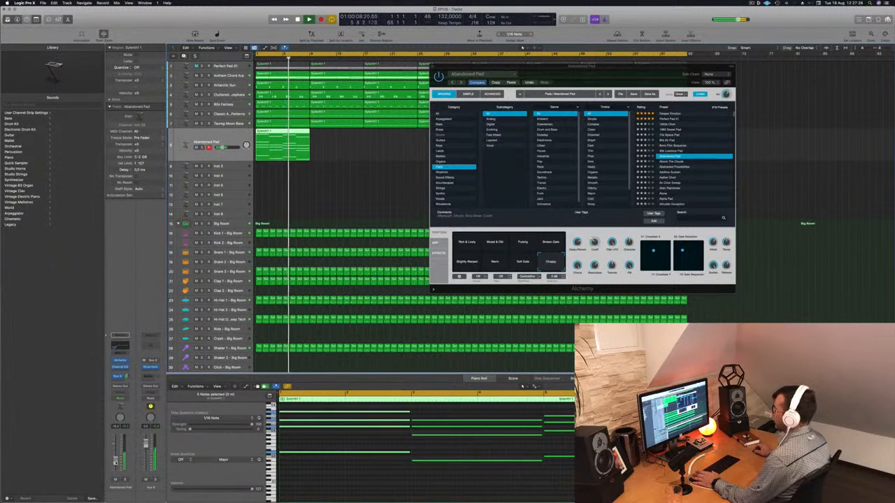
- Copy the Abandoned Pad track's region repeatedly along the timeline to fill the 64-bar arrangement
left_click_drag(600, 71, 833, 121)
left_click_drag(280, 132, 335, 146)
left_click(282, 131)
left_click_drag(279, 132, 389, 131)
mouse_move(502, 146)
left_mouse_down()
mouse_move(291, 147)
mouse_move(497, 136)
left_mouse_up()
- Select the Abandoned Pad track, duplicate it with its settings as an empty track below and close Alchemy
key("space")
left_click_drag(821, 123, 626, 63)
left_click(228, 135)
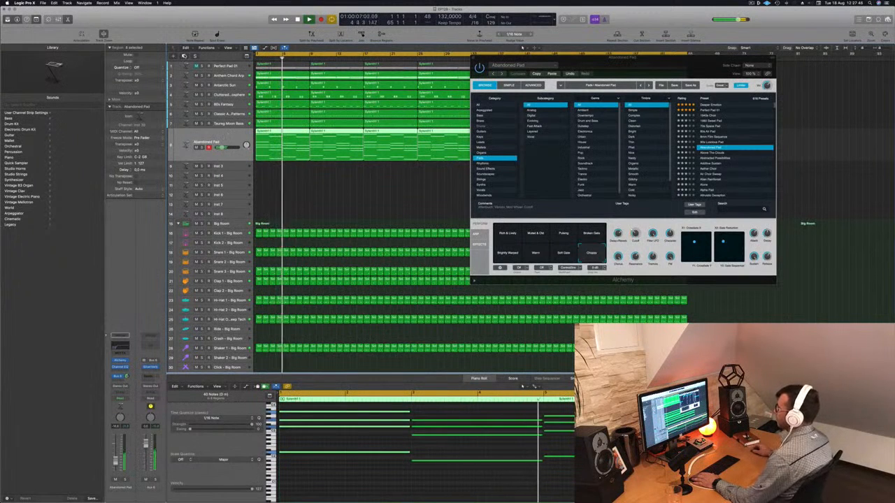
key("super+d")
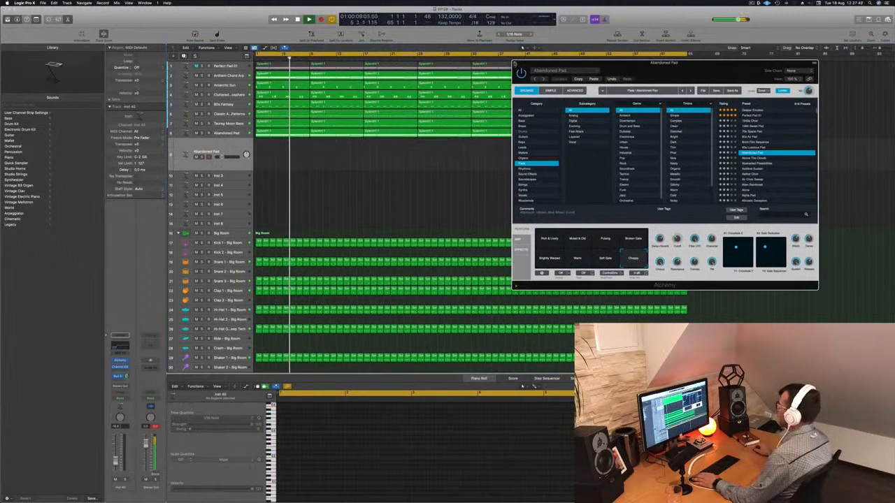
key("super+w")
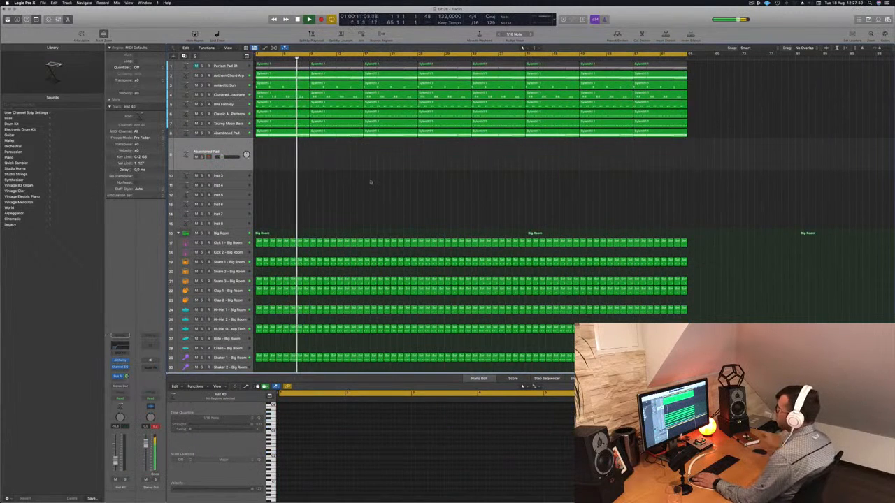
- Copy the first Abandoned Pad region onto the duplicated track and restart playback from the beginning
left_click(274, 133)
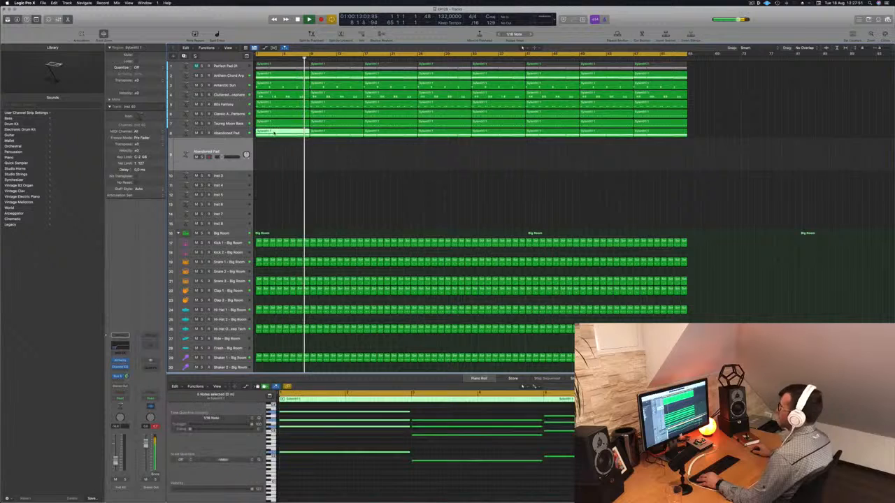
left_click_drag(274, 139, 274, 155)
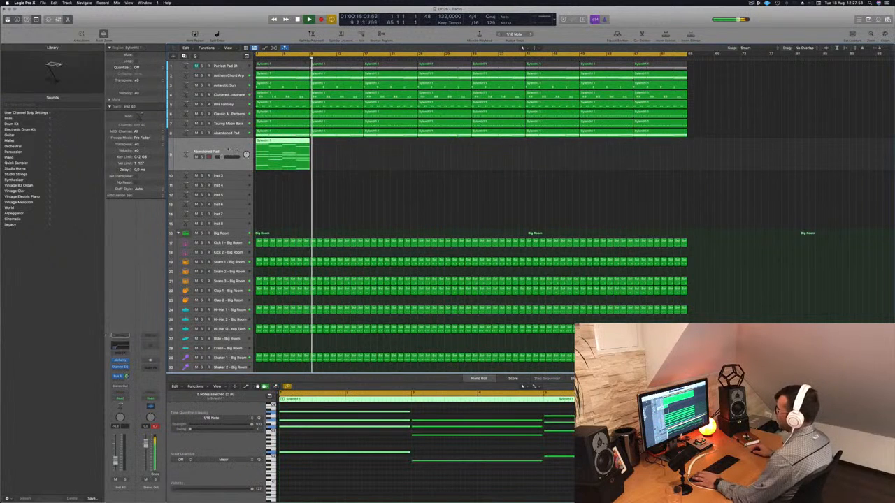
key("space")
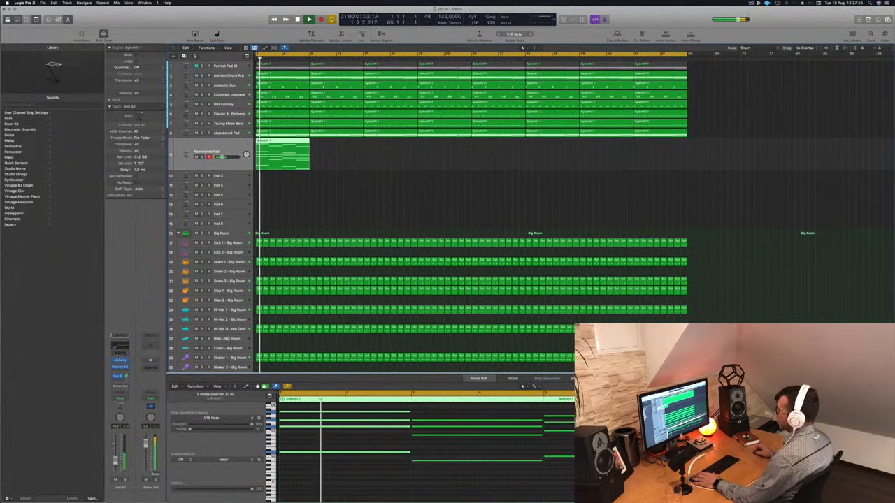
- Open Alchemy on the duplicated track, audition Alien Rainforest and load the Alone pad preset
left_click(121, 360)
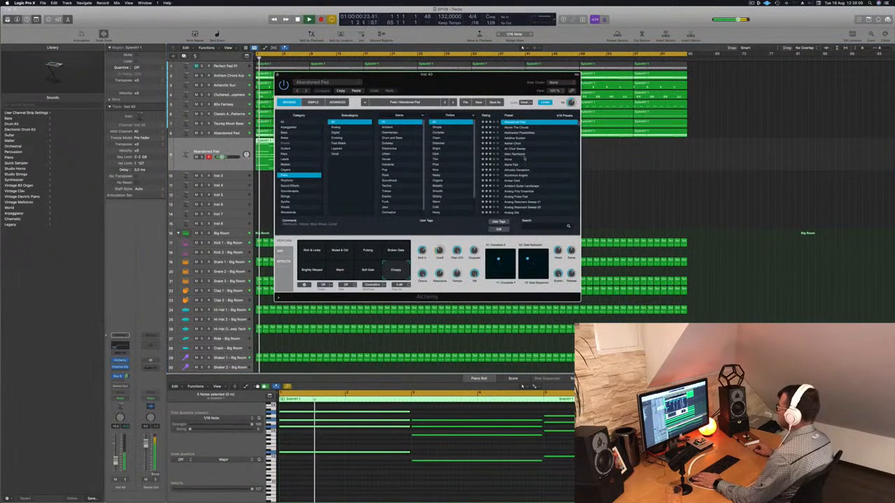
left_click(517, 156)
left_click_drag(487, 82, 588, 103)
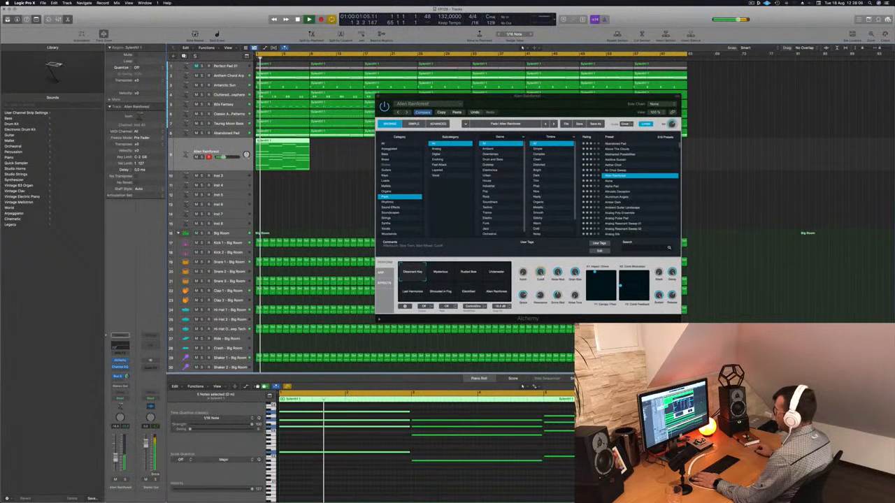
left_click(628, 181)
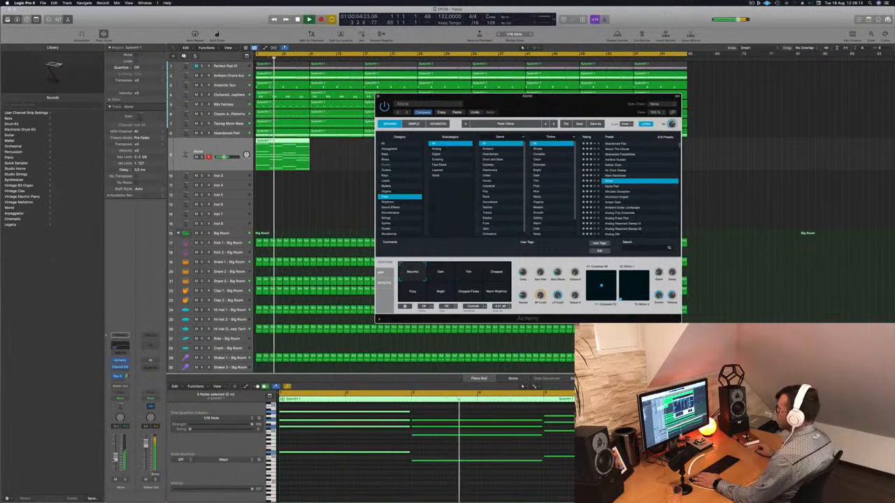
- Set the Channel EQ's low cut on the Alone track to 760 Hz and adjust its Bus 6 send level
left_click(119, 347)
key("space")
left_click_drag(416, 179, 507, 178)
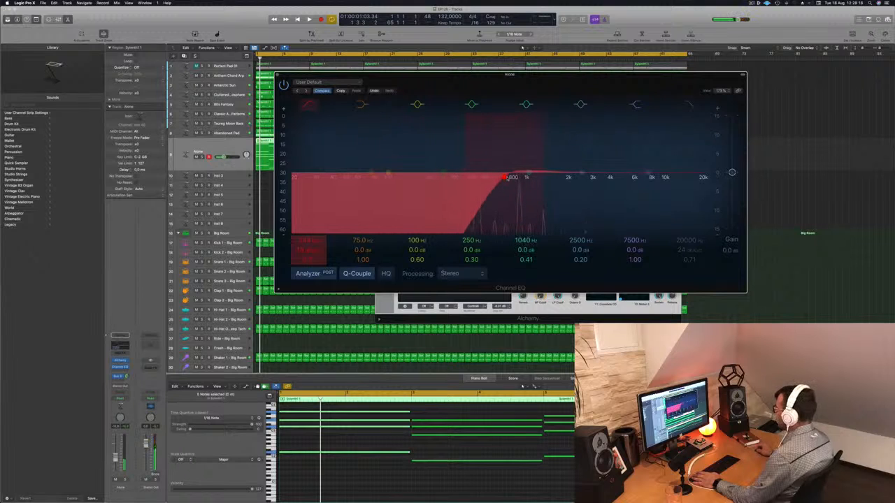
key("space")
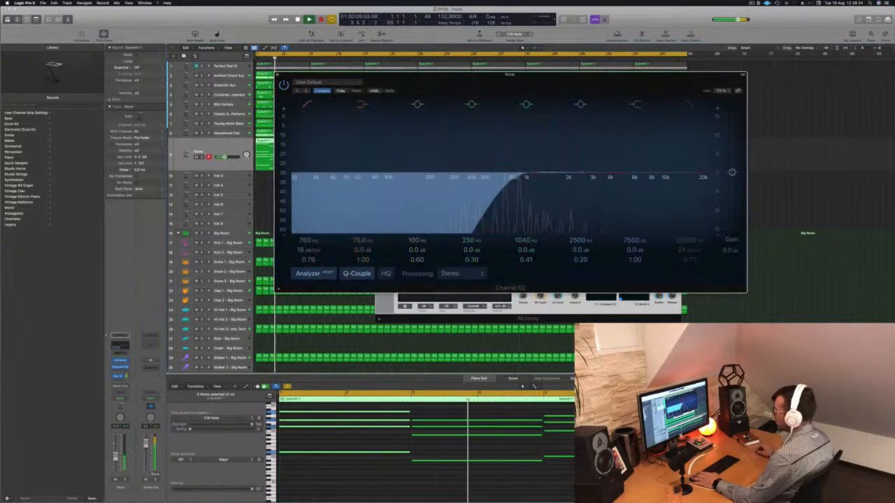
left_click(127, 377)
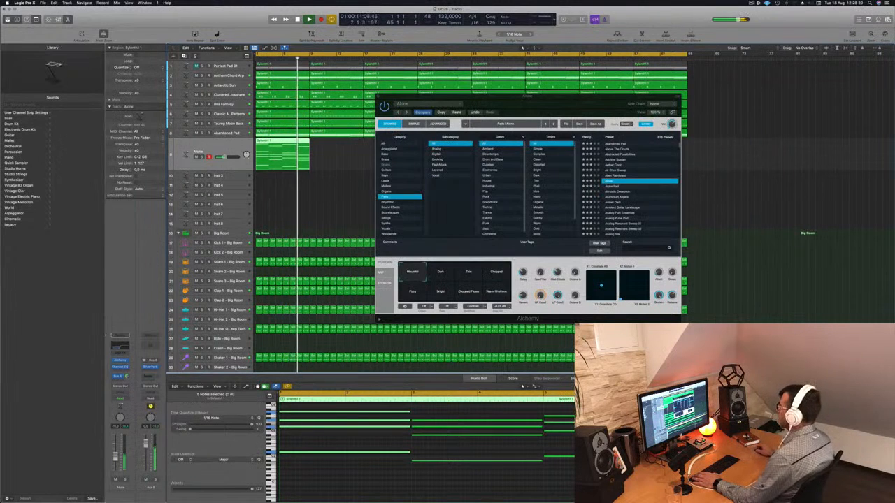
- Copy the Alone track's region along the timeline until it fills all 64 bars of the arrangement
left_click_drag(542, 105, 851, 131)
left_click_drag(283, 149, 337, 149)
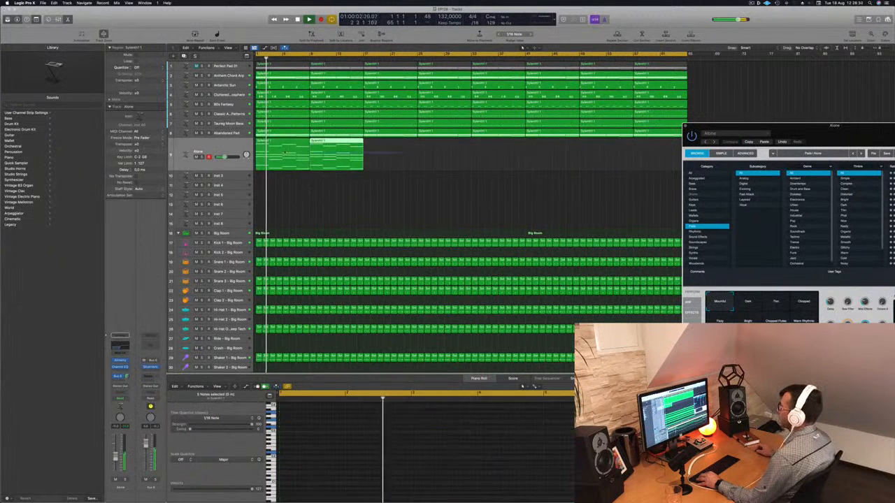
left_click_drag(279, 140, 607, 149)
scroll(400, 219, "down", 3)
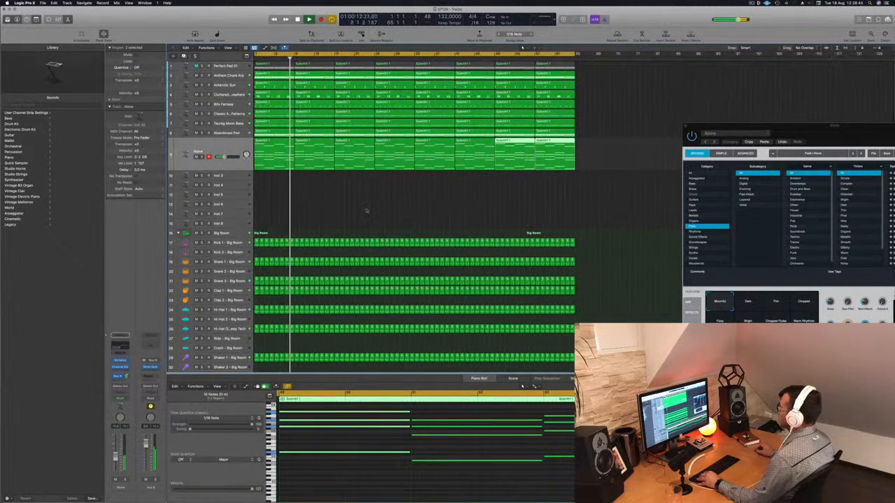
left_click(366, 211)
- Solo the Alone track and play it from the beginning, turn solo off and stop playback
key("Return")
key("s")
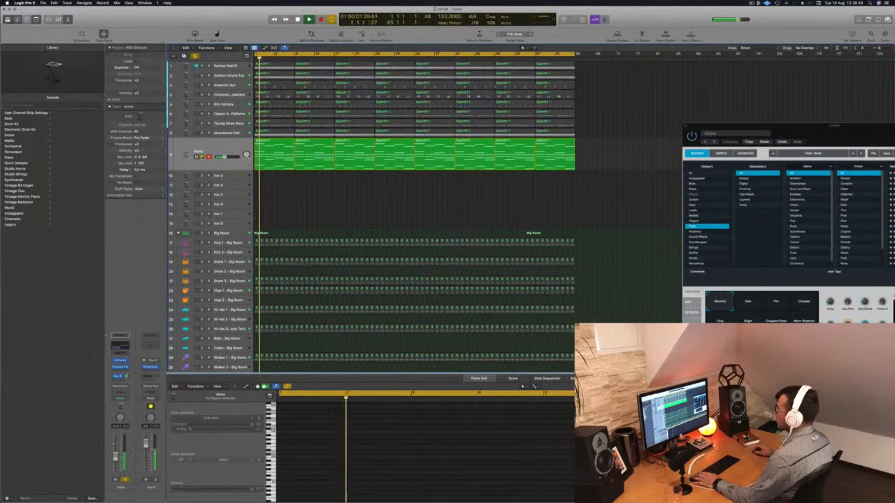
left_click(202, 157)
left_click(223, 152)
key("space")
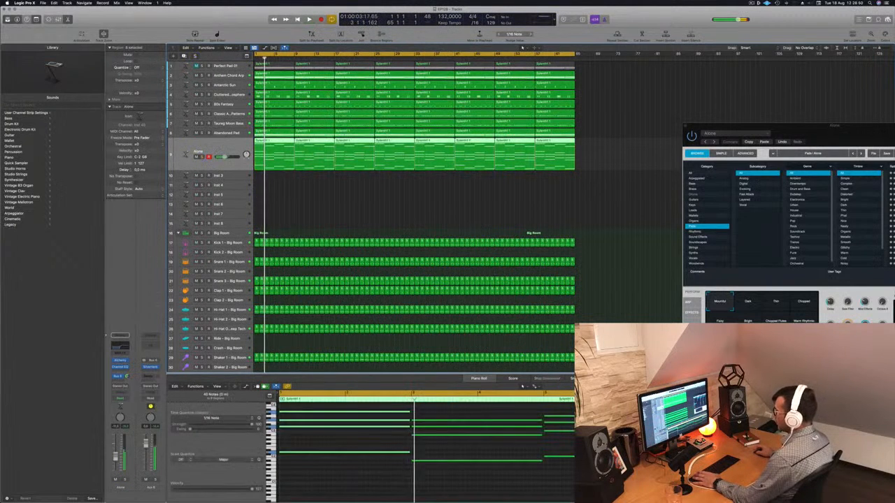
- Restart playback, reopen Alchemy on the Alone track and place its window over the arrangement
left_click(120, 362)
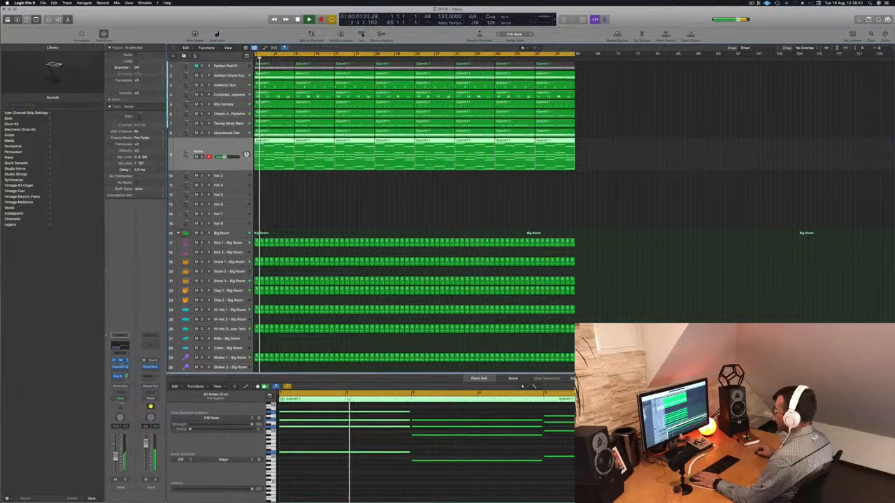
left_click(121, 361)
left_click_drag(843, 135, 616, 98)
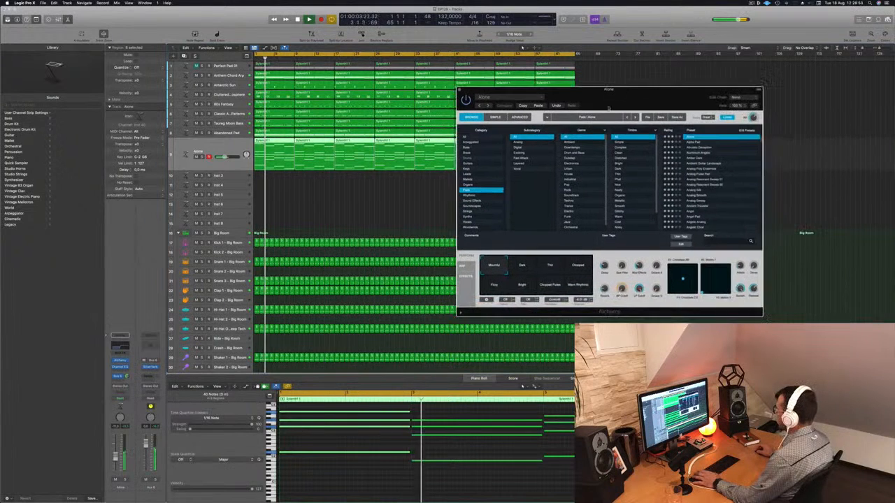
- Audition Alchemy's Dark, Thin, Chopped and Fizzy performance snapshots on the Alone track and slightly lower the track's volume
left_click(530, 270)
left_click(551, 271)
left_click(583, 269)
left_click(493, 286)
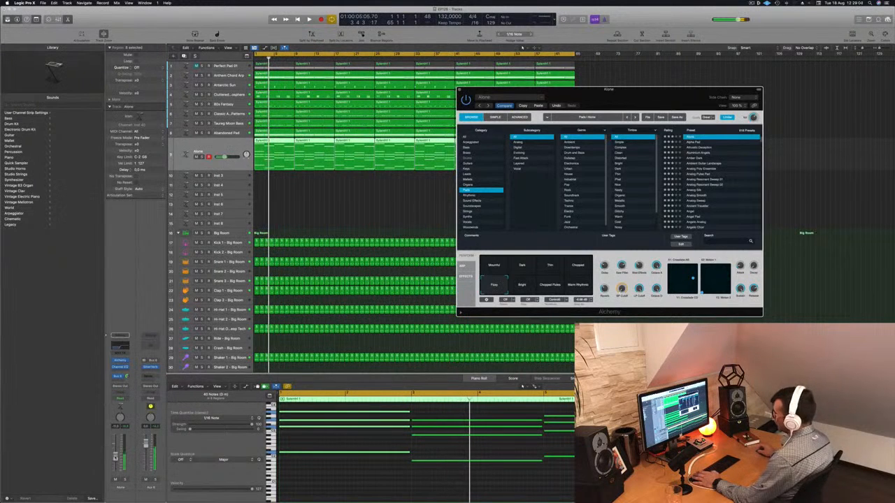
left_click_drag(116, 458, 115, 460)
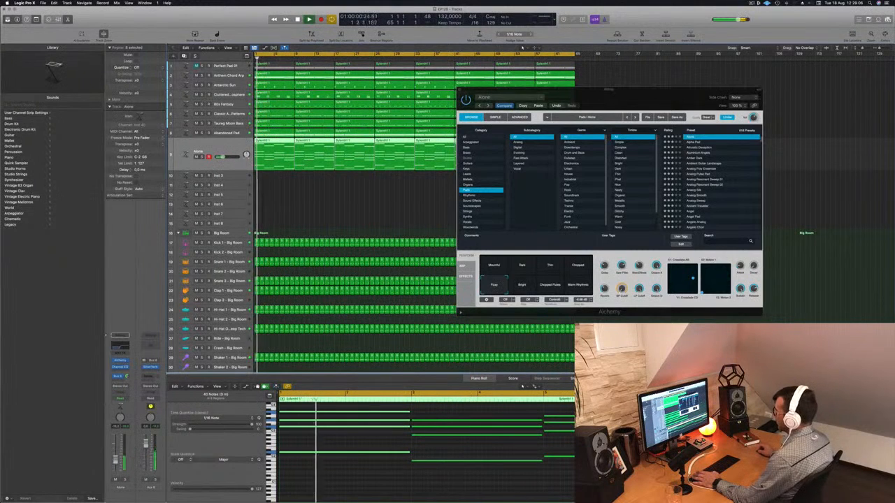
- Audition the Bright, Chopped Pulses and Warm Rhythms snapshots in Alchemy and choose Fizzy for the Alone track
left_click(522, 286)
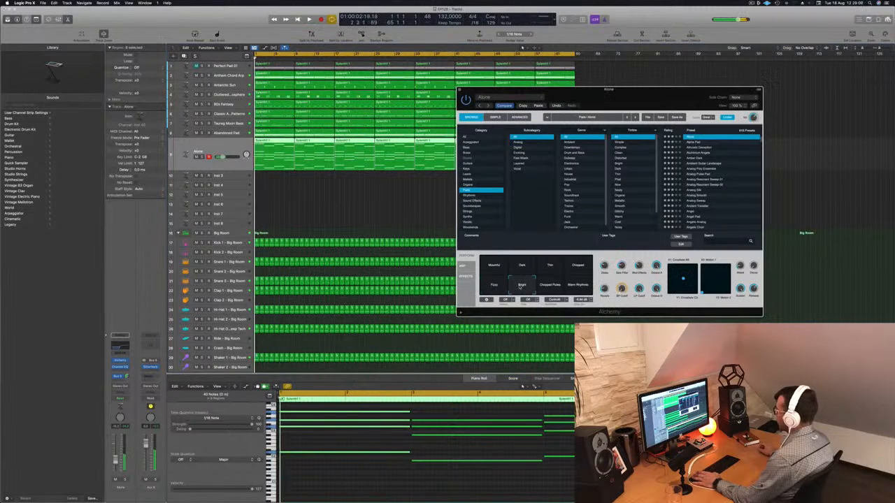
left_click(550, 287)
left_click(580, 286)
left_click(494, 285)
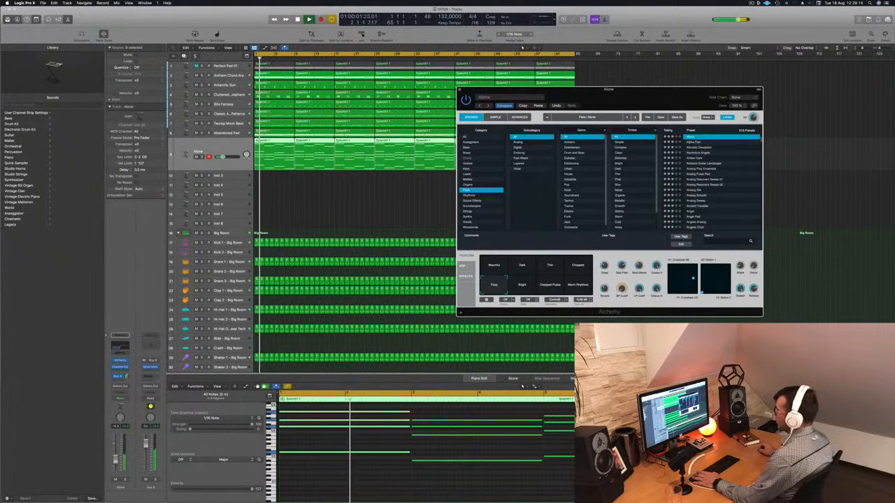
- Close the Alone track's Alchemy window, clear the region selection and return playback to the beginning
left_click(199, 151)
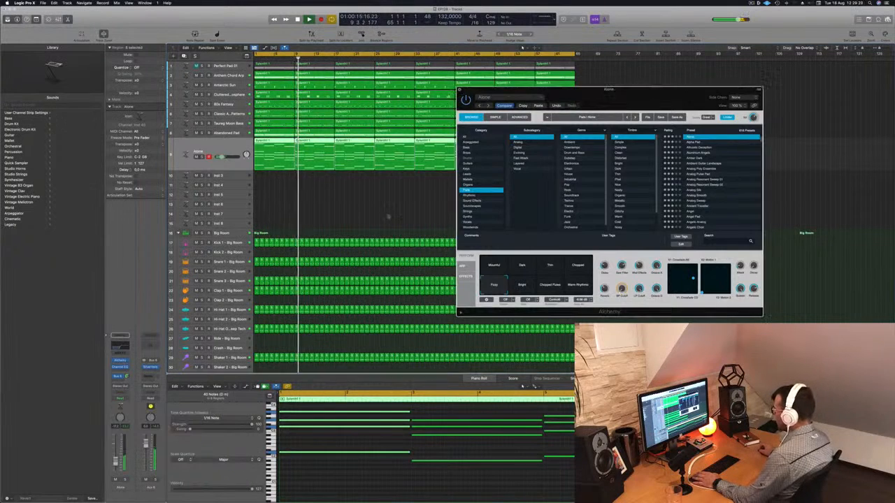
key("super+w")
left_click(394, 212)
key("space")
key("space")
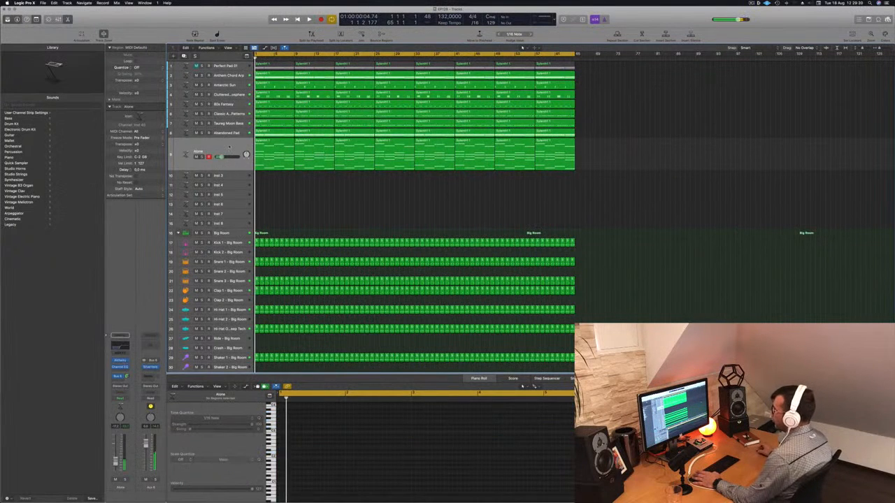
- Duplicate the Alone track with its instrument and effects settings and play the arrangement from the beginning
left_click(228, 147)
key("super+d")
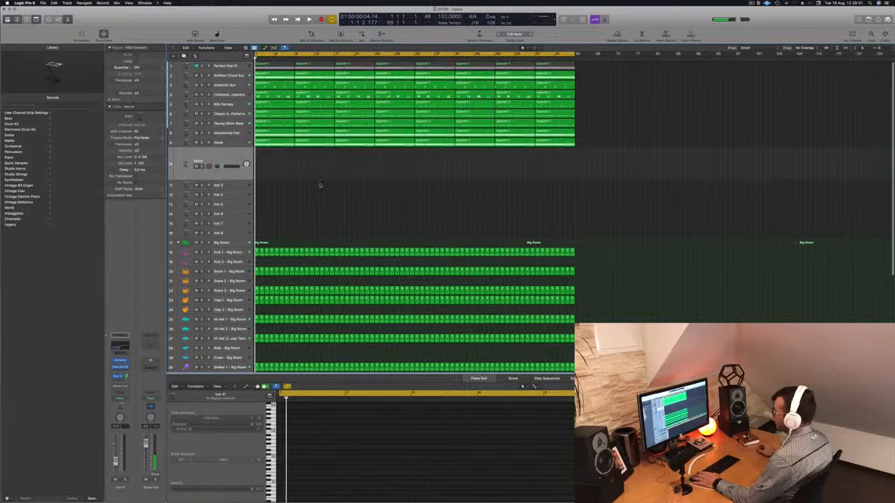
left_click(275, 142)
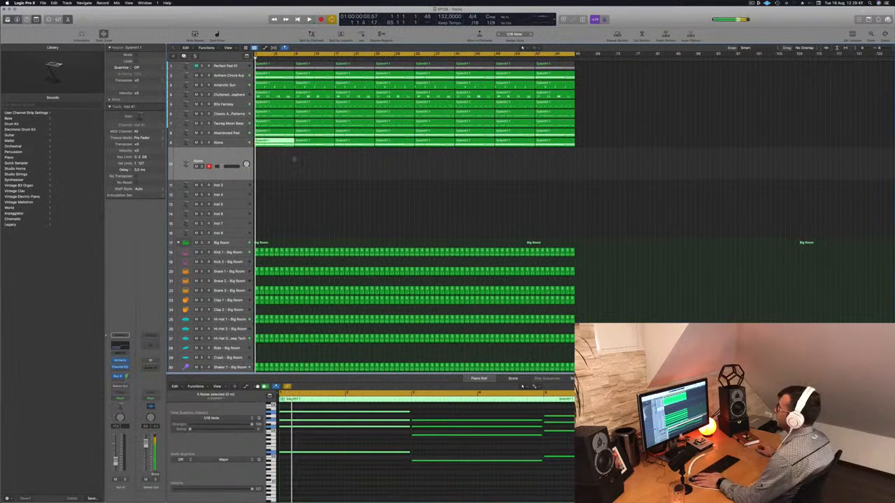
left_click(296, 162)
key("space")
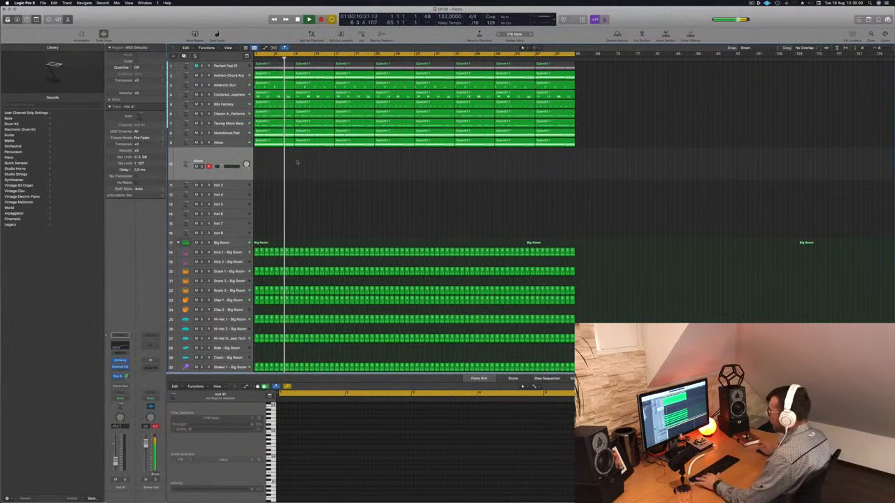
- Name all regions in the arrangement after their tracks and clear the selection
key("super+a")
right_click(322, 111)
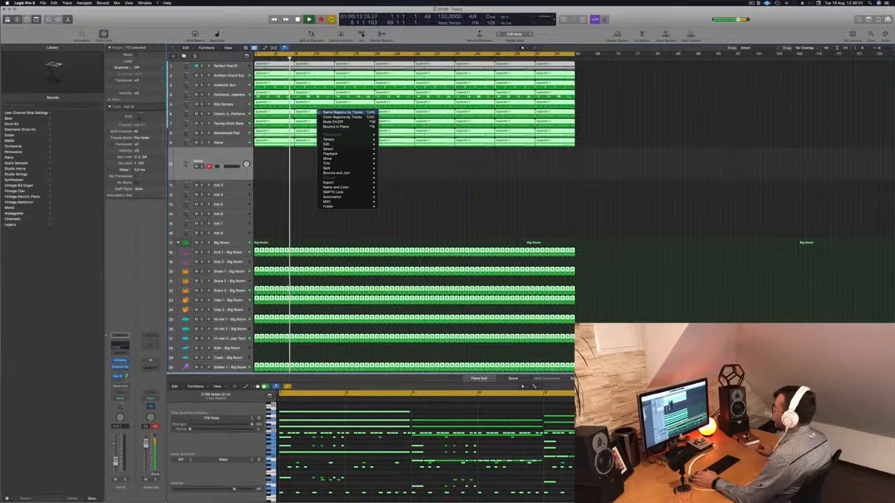
left_click(328, 112)
left_click(323, 174)
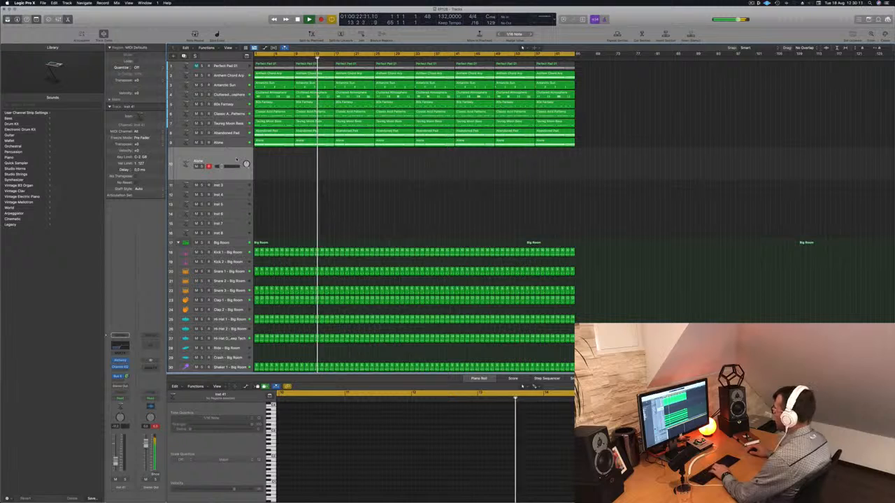
- Open Musical Typing, lower its octave, and raise the duplicated Alone track's volume while playing test notes
key("super+k")
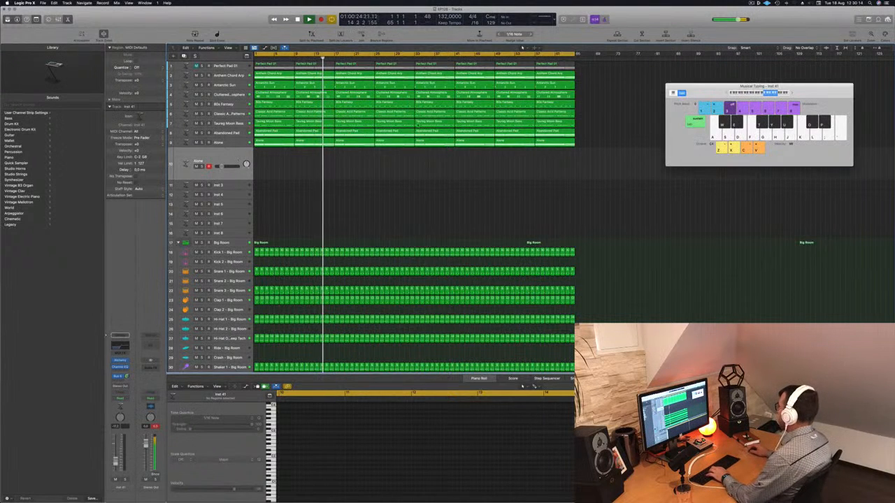
key("z")
key("g")
key("h")
left_click_drag(221, 167, 230, 166)
key("h")
- Set the Channel EQ's low cut on the duplicated Alone track to 55 Hz and close the EQ
left_click(120, 367)
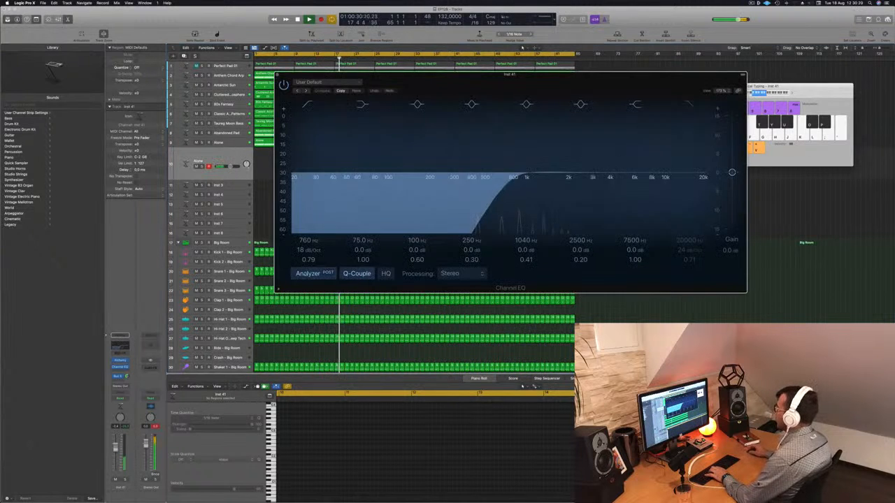
left_click_drag(513, 180, 353, 183)
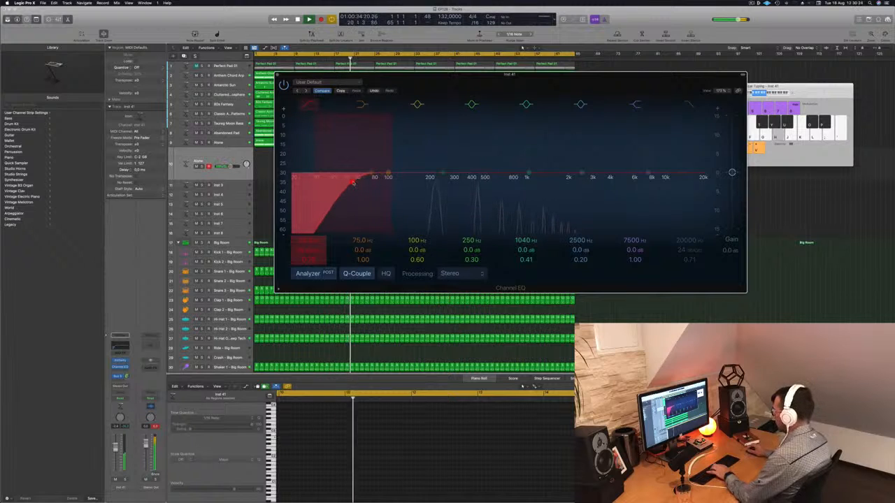
key("k")
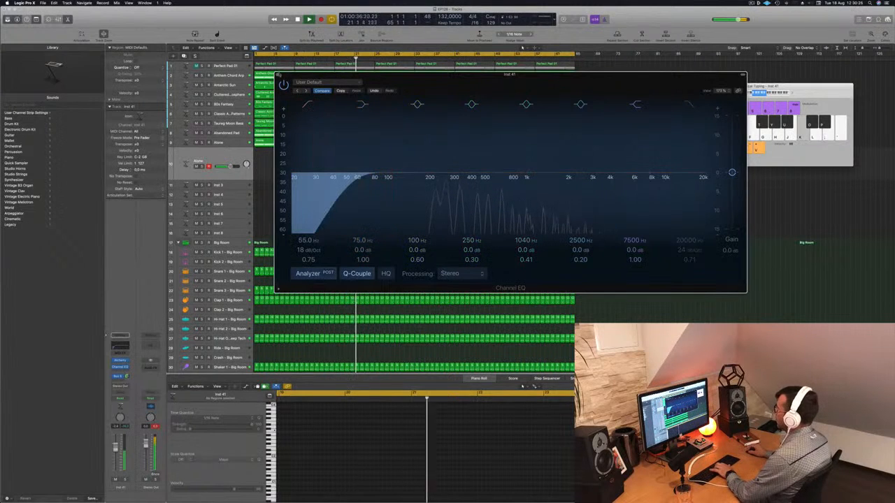
left_click(279, 75)
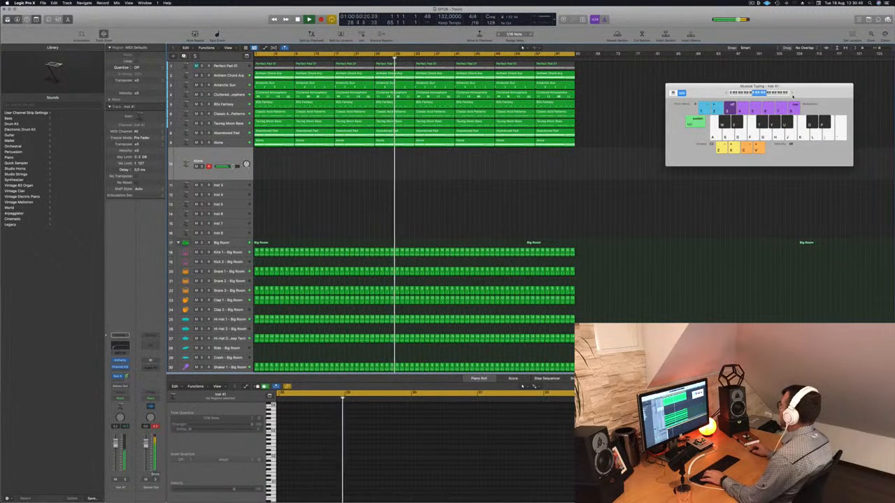
- Try out melody notes on the duplicated Alone track with Musical Typing during playback and reposition the keyboard window
left_click_drag(793, 94, 794, 94)
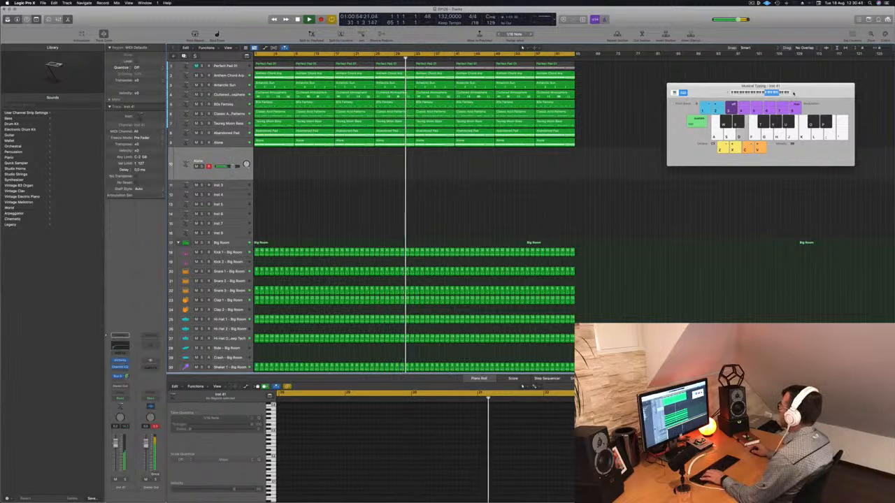
key("f")
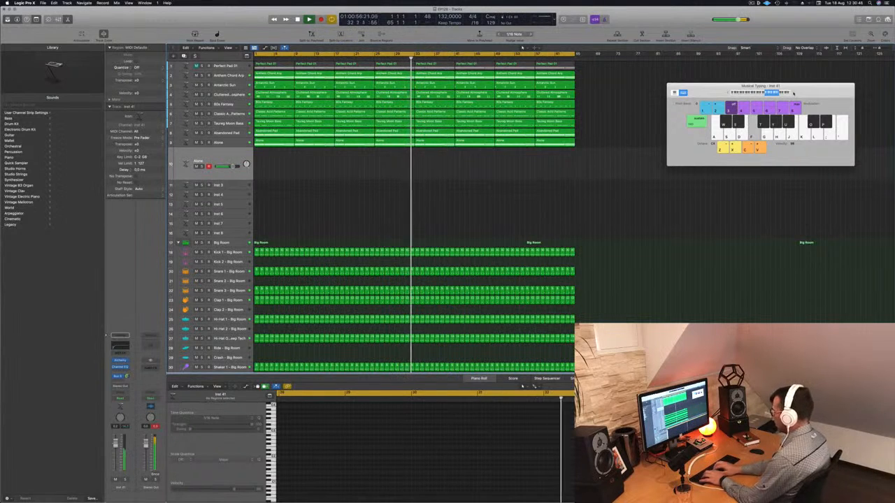
key("a")
key("s")
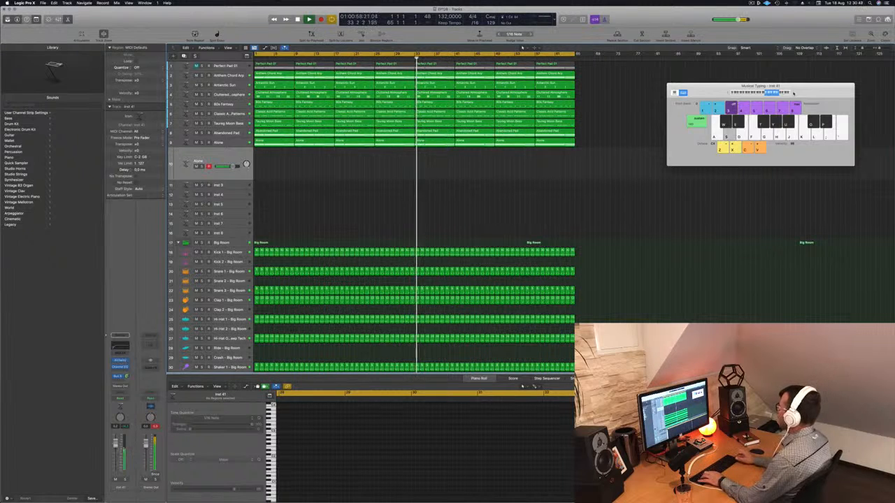
key("a")
key("s")
key("a")
key("s")
key("a")
key("s")
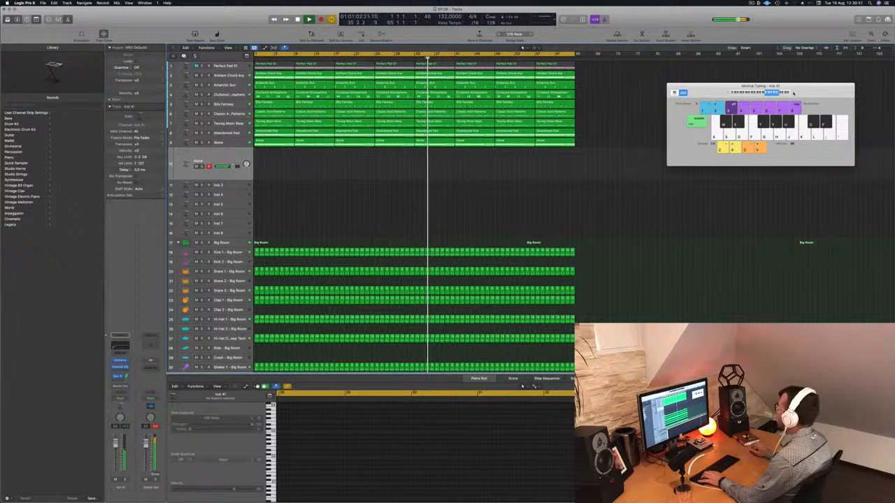
left_click_drag(723, 89, 702, 92)
key("s")
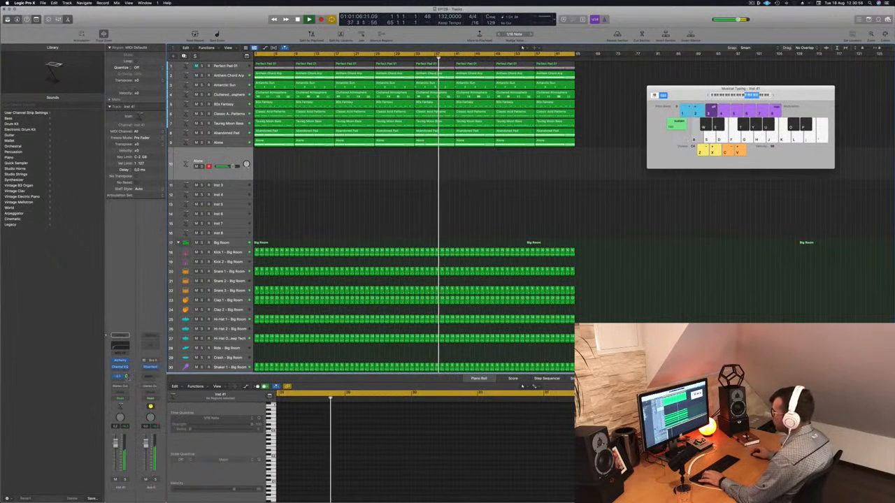
- Open Alchemy on the duplicated Alone track, move its window aside and choose the Mournful snapshot
left_click(121, 361)
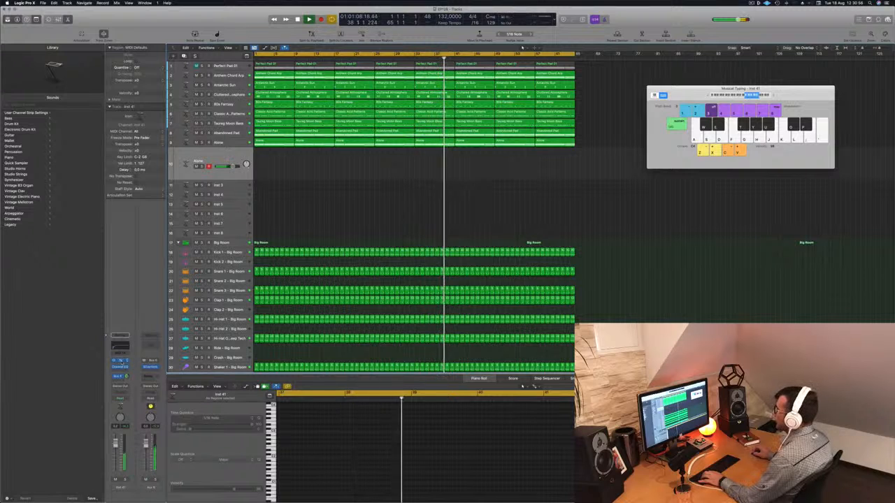
left_click_drag(438, 85, 568, 99)
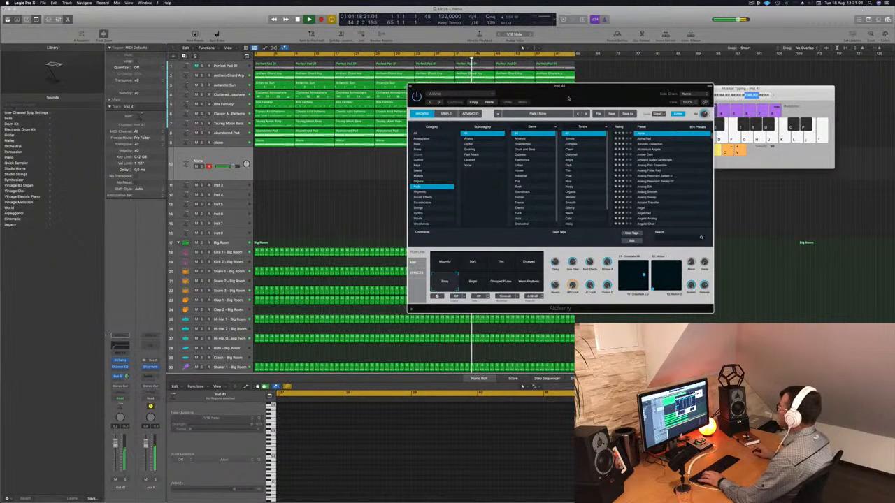
left_click_drag(579, 93, 618, 134)
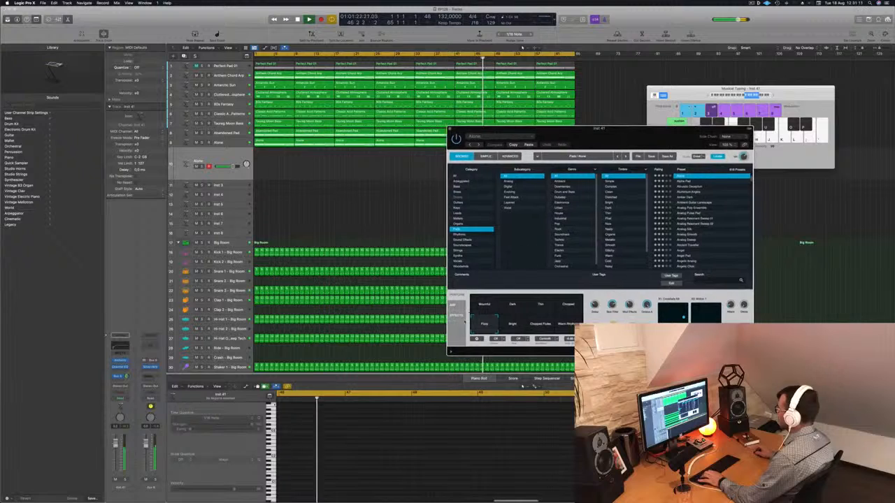
left_click(484, 305)
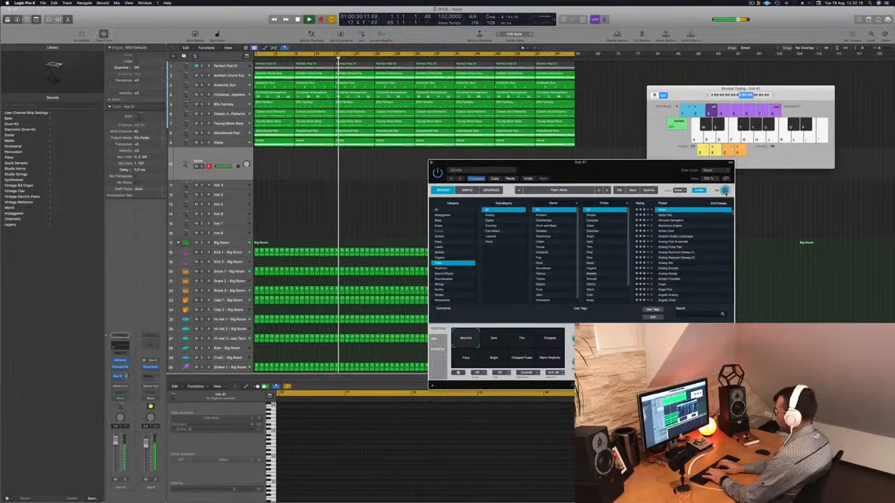
- Record a Musical Typing melody on the duplicated Alone track from about bar 18 to bar 45 and stop recording
key("r")
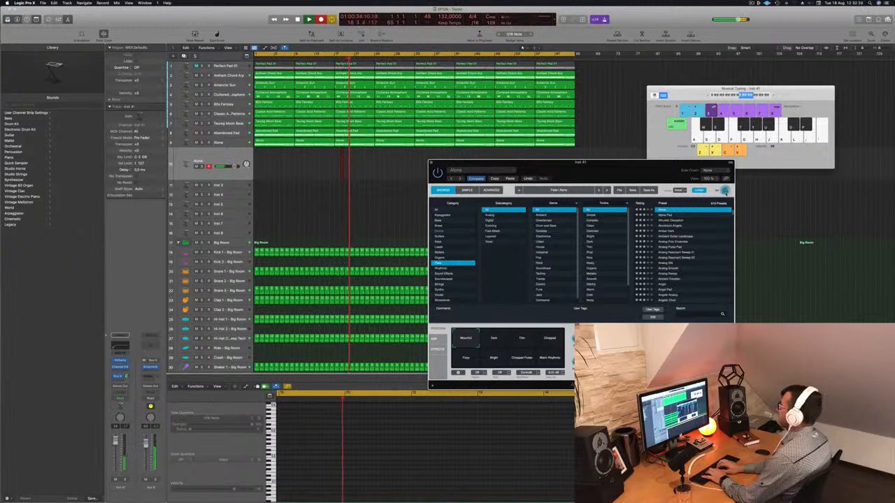
key("l")
key("apostrophe")
key("h")
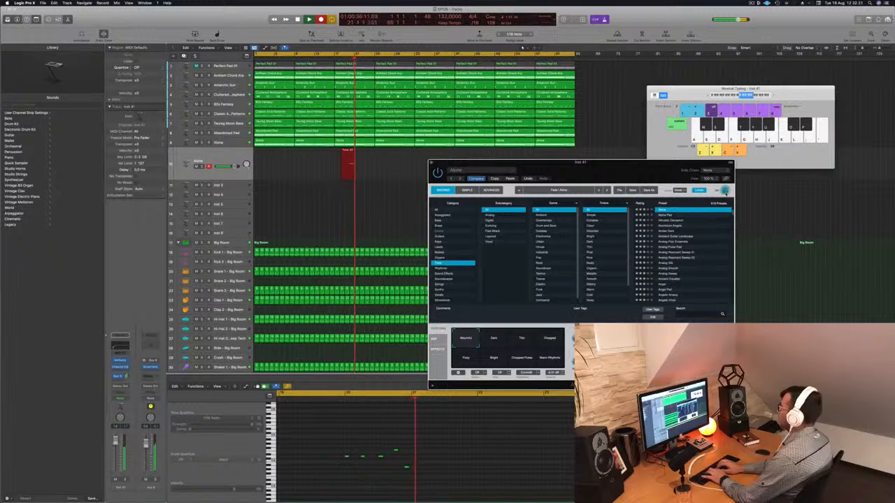
key("l")
key("l")
key("l")
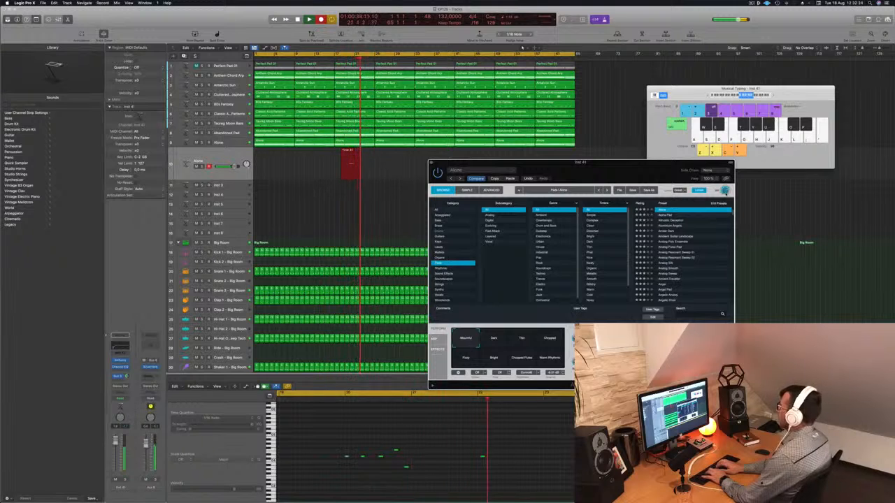
key("apostrophe")
key("semicolon")
key("g")
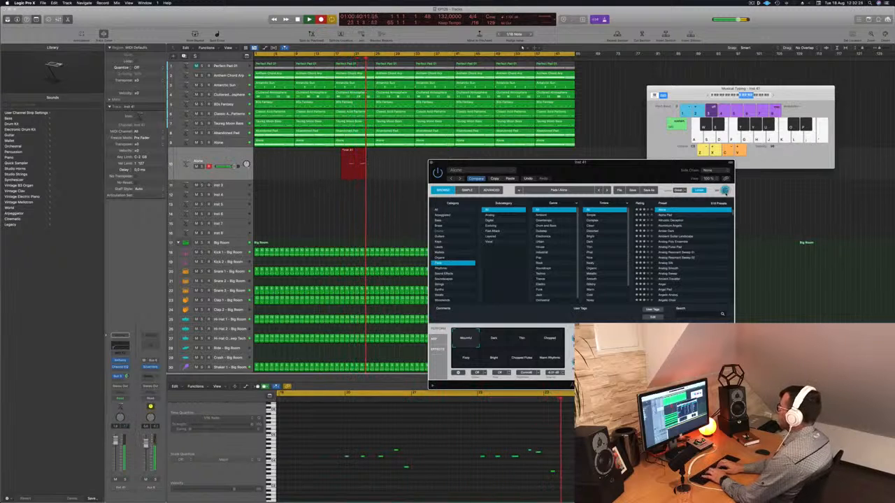
key("l")
key("apostrophe")
key("semicolon")
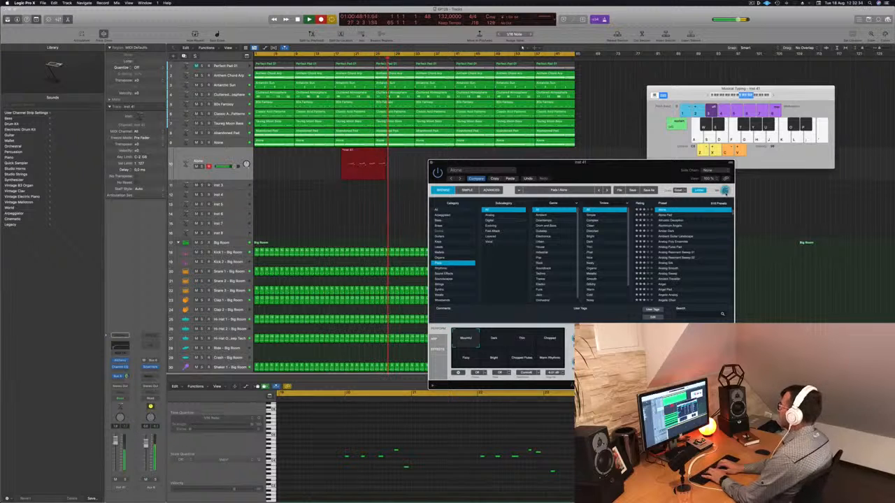
key("l")
key("l")
key("apostrophe")
key("semicolon")
key("l")
key("l")
key("l")
key("semicolon")
key("h")
key("l")
key("l")
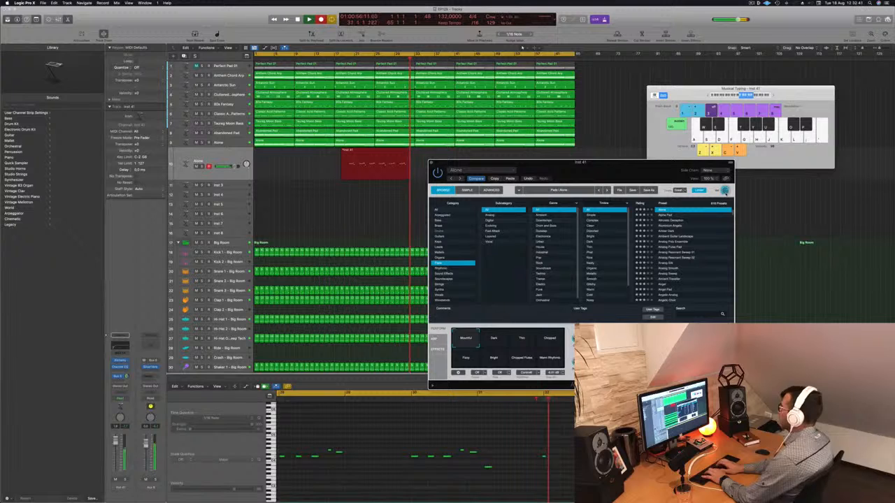
key("semicolon")
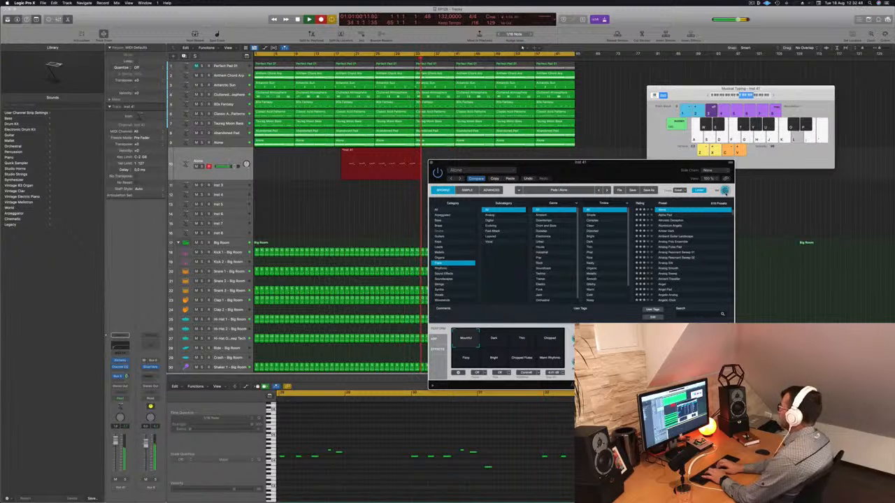
key("semicolon")
key("g")
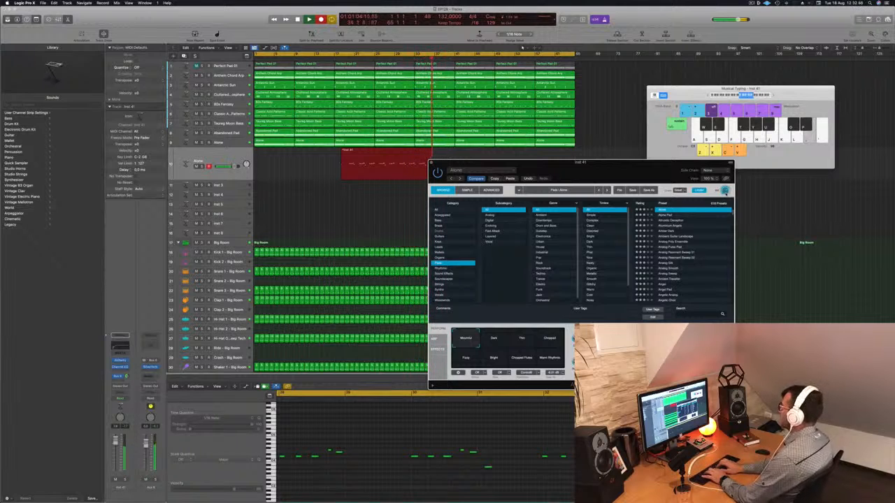
key("h")
key("h")
key("g")
key("semicolon")
key("l")
key("apostrophe")
key("semicolon")
key("apostrophe")
key("l")
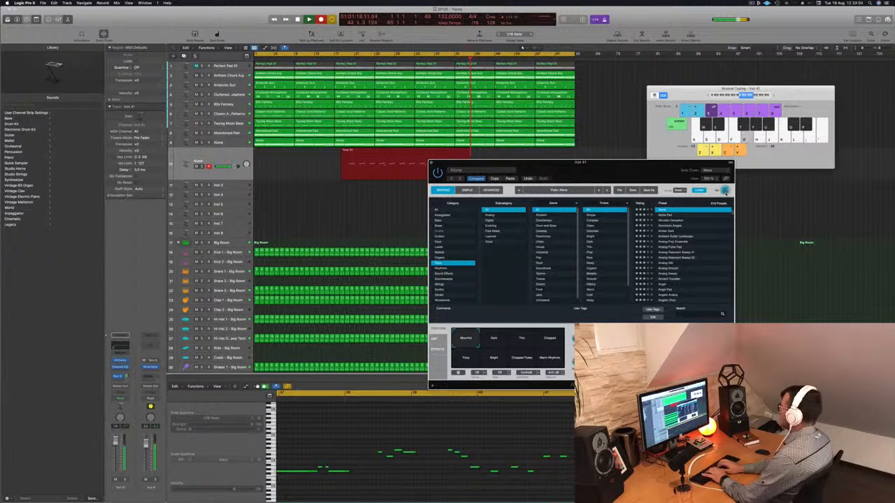
key("space")
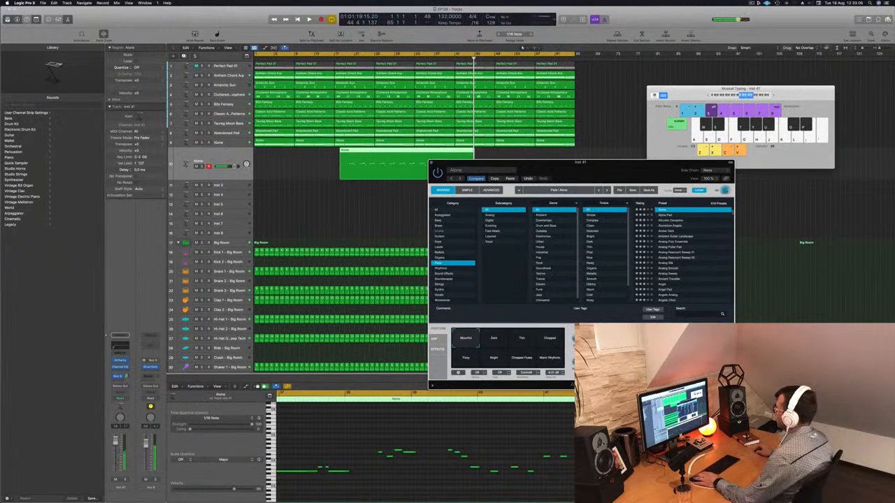
- Split the recorded melody region on the duplicated Alone track, placing its main part at bar 1 and its tail at about bar 48
left_click_drag(554, 176, 662, 174)
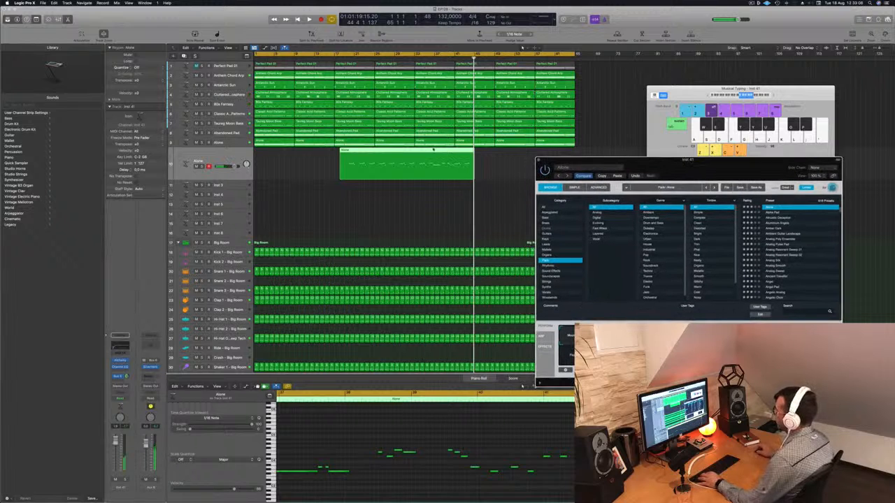
left_click(375, 153, "super")
left_click(375, 153)
left_click_drag(399, 156, 279, 158)
key("space")
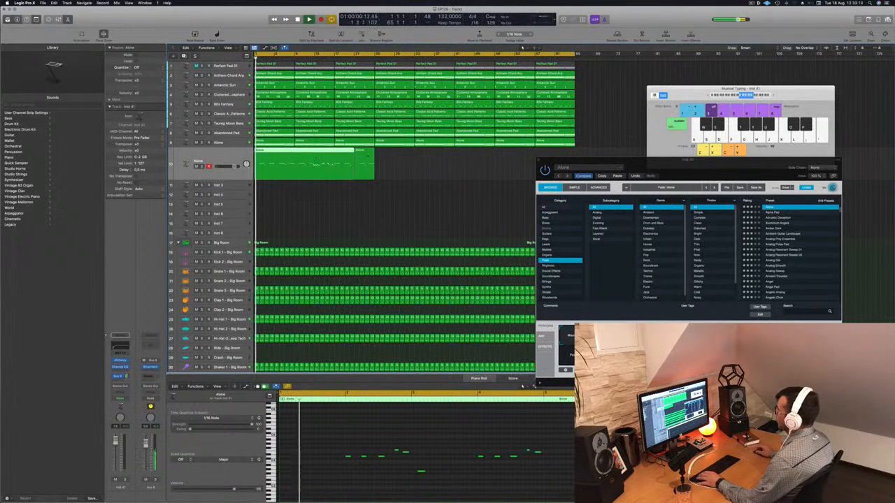
left_click_drag(369, 153, 502, 154)
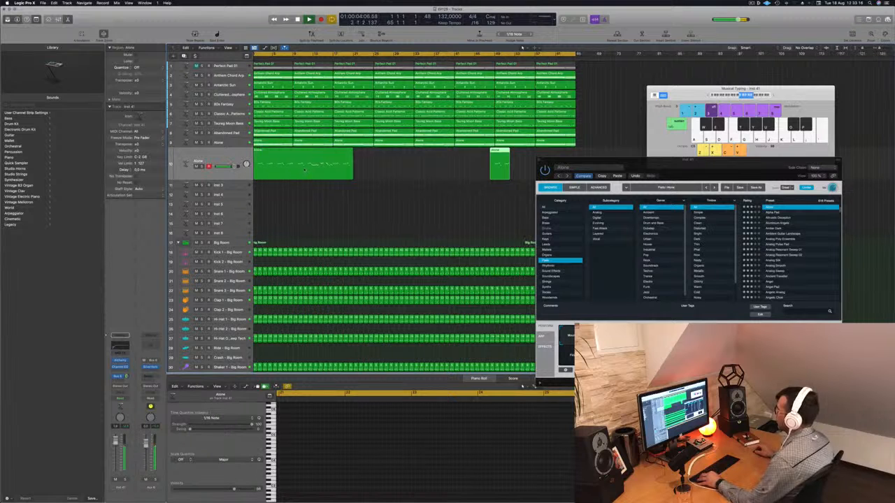
- Cut the main melody region at bar 2, delete the empty opening piece and move the remainder to bar 1
key("super+Right")
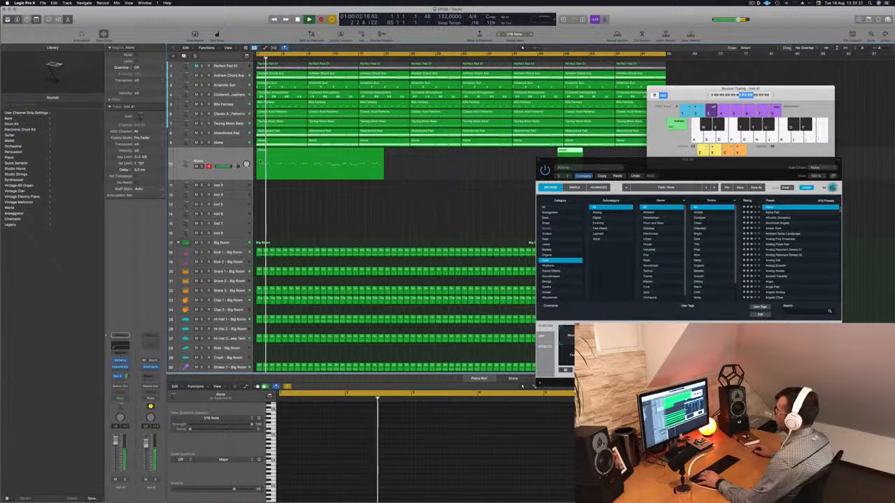
key("space")
left_click(262, 169)
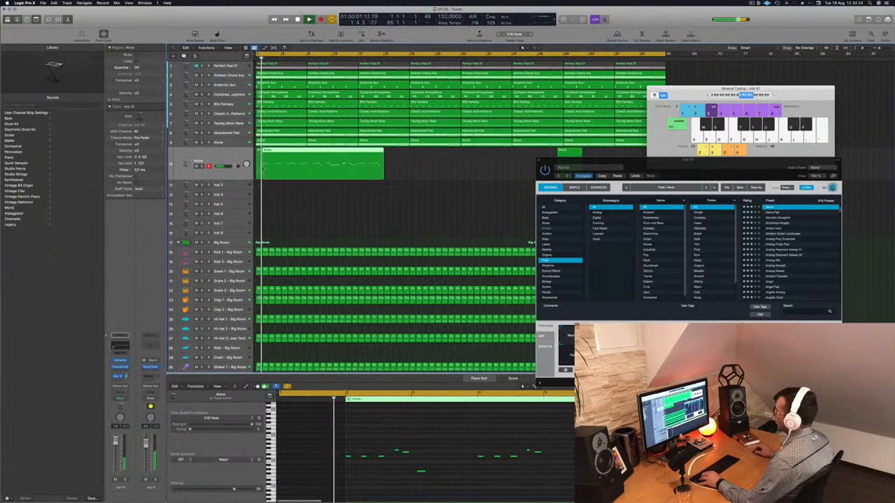
left_click(258, 154)
key("Delete")
left_click_drag(284, 153, 277, 154)
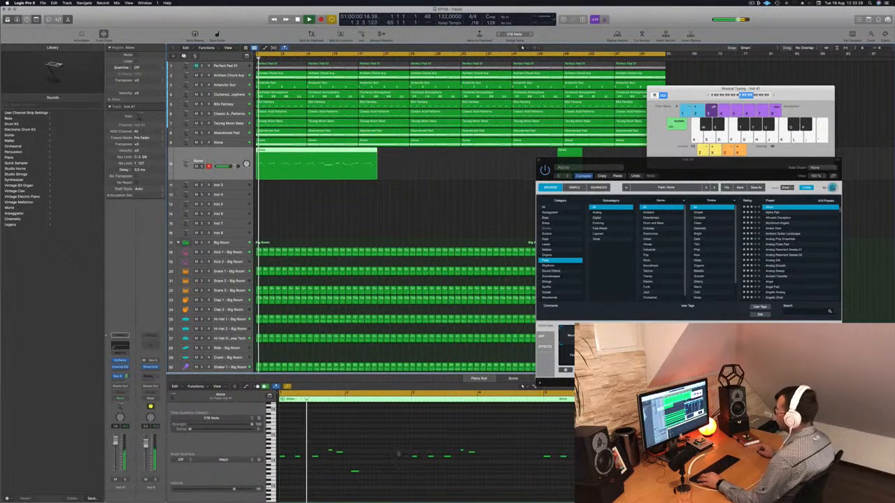
- Correct the melody's notes in the Piano Roll, removing the low note near bar 2, and replay the region from the start
left_click(394, 450)
key("super+a")
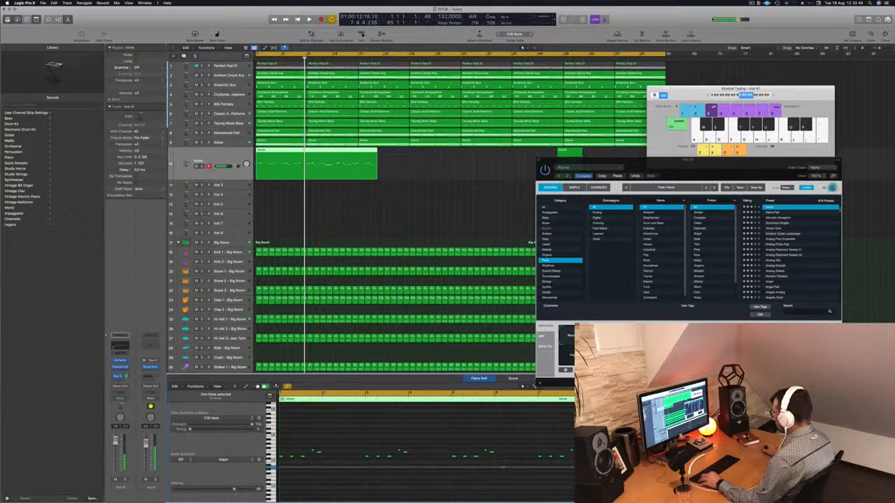
key("Return")
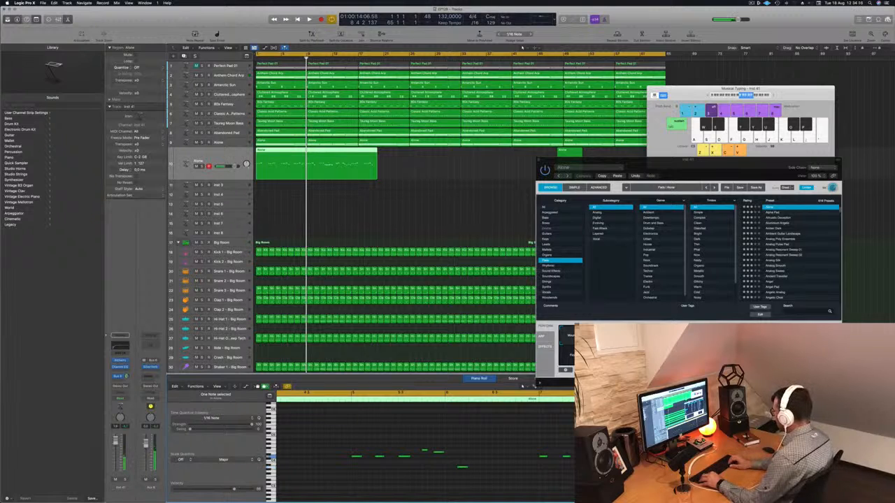
key("Return")
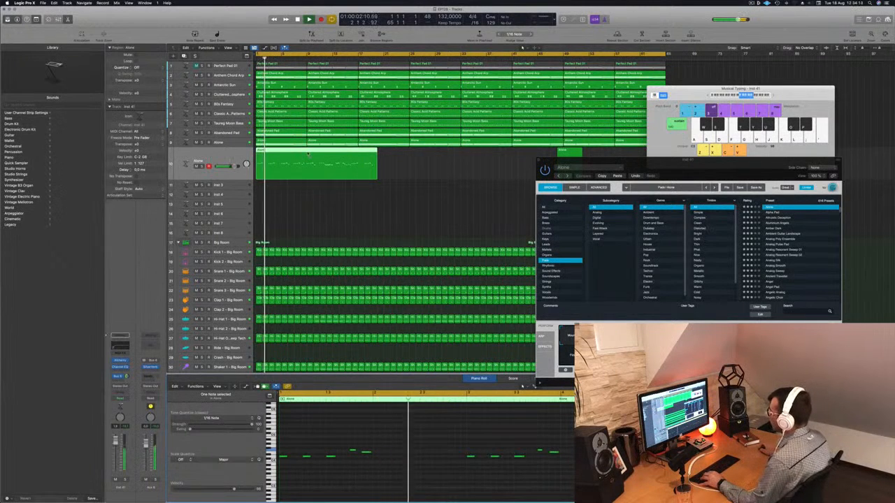
- Split the melody region at bar 9 and delete the part after the split
left_click(308, 184)
left_click(307, 153, "super")
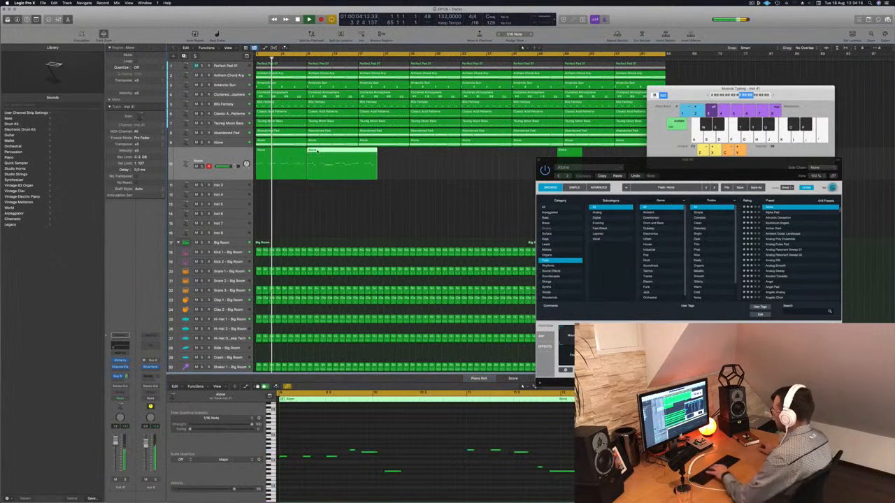
key("Delete")
left_click(293, 163)
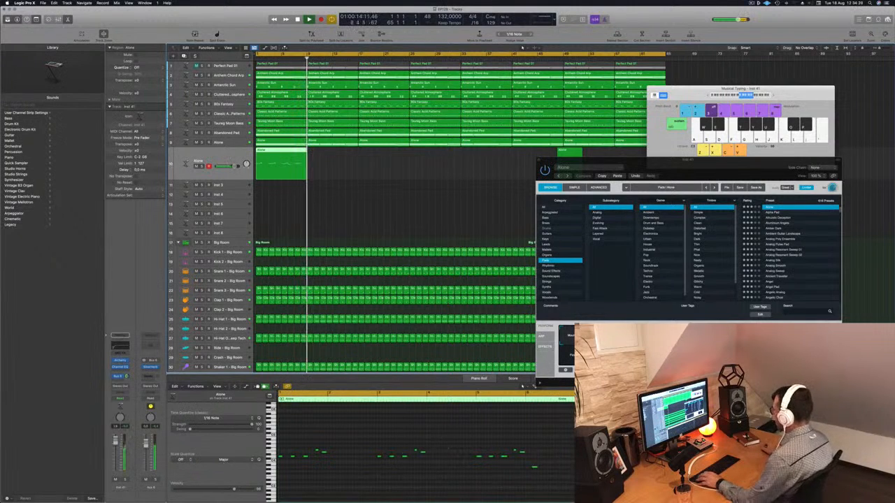
- Adjust notes of the eight-bar melody in the Piano Roll, including the last note before bar 9, and play it back
left_click(389, 478)
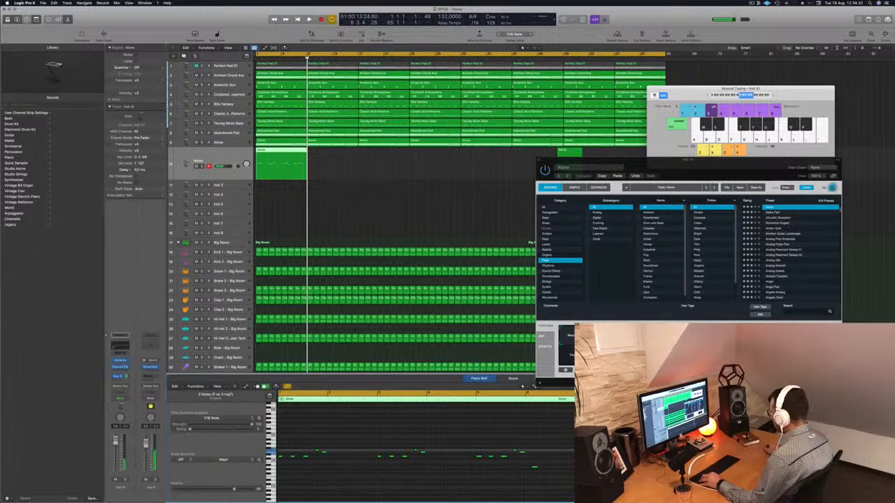
key("Return")
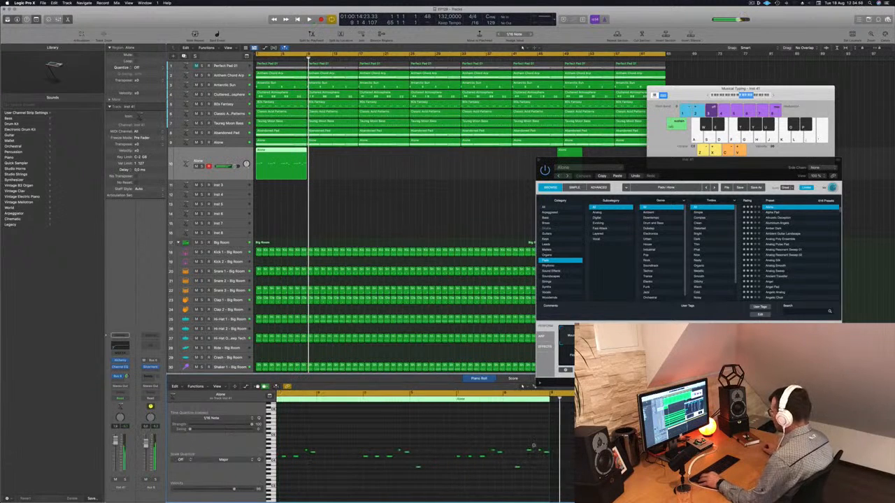
scroll(539, 446, "up", 3)
scroll(517, 446, "left", 1)
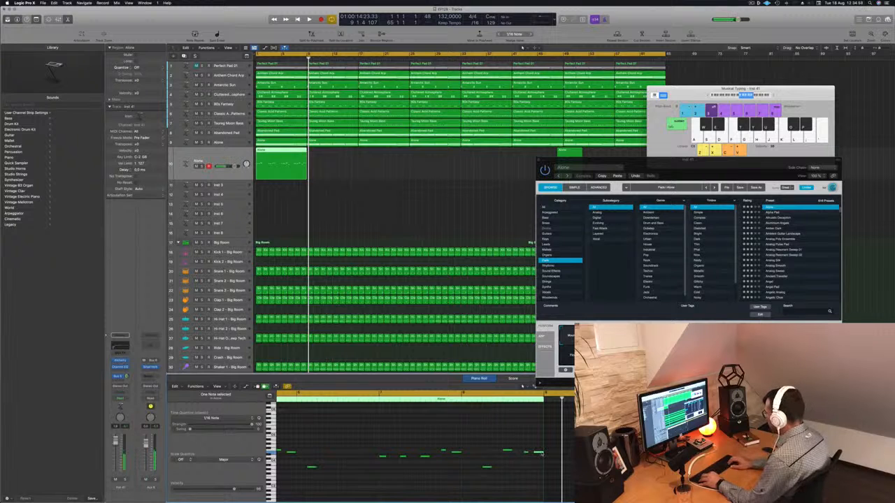
key("space")
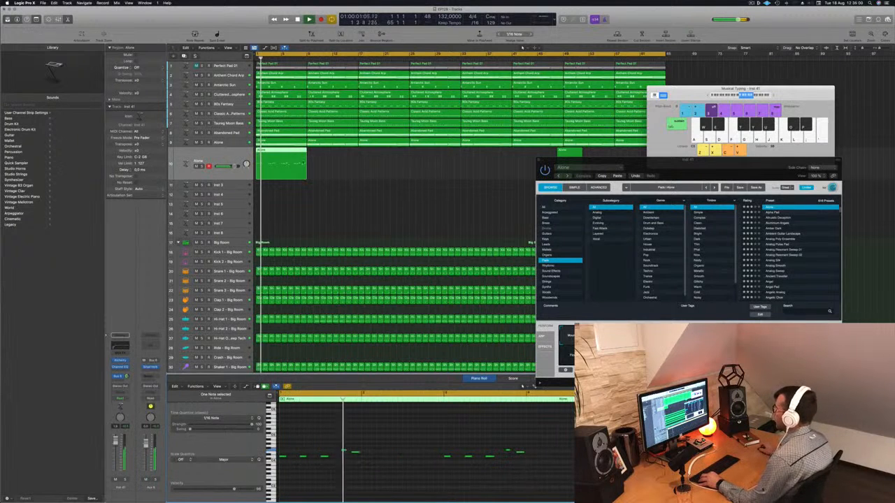
- Delete the leftover melody fragment at about bar 48 and select the eight-bar melody region at bar 1
scroll(328, 171, "down", 3)
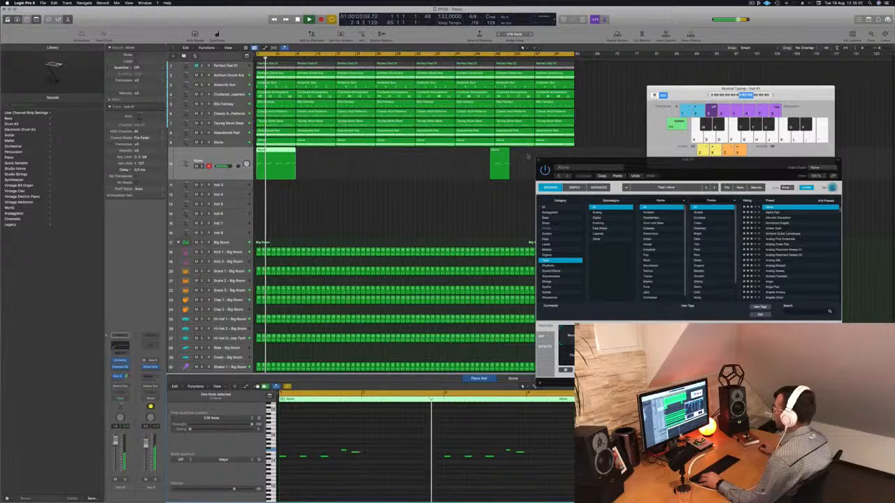
left_click(502, 155)
key("Delete")
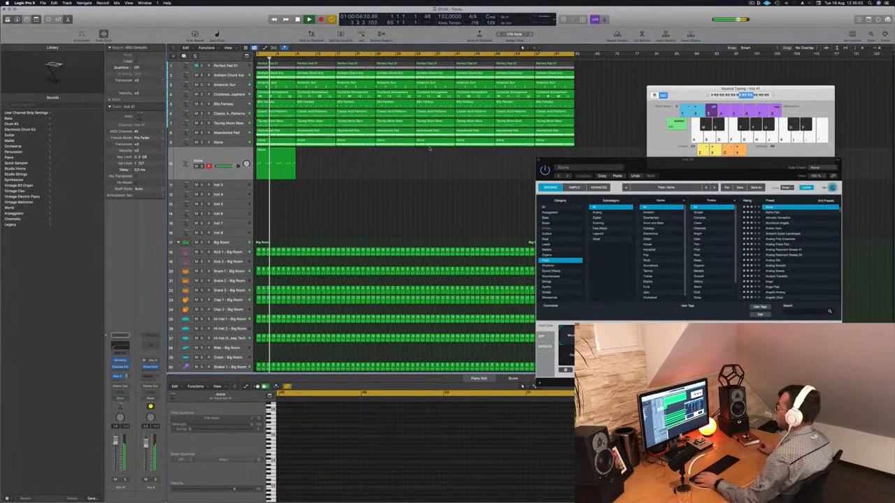
left_click(278, 152)
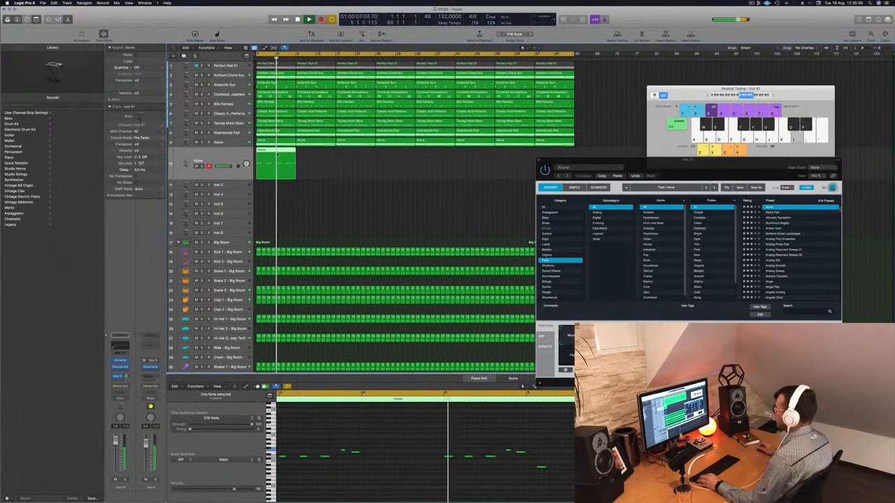
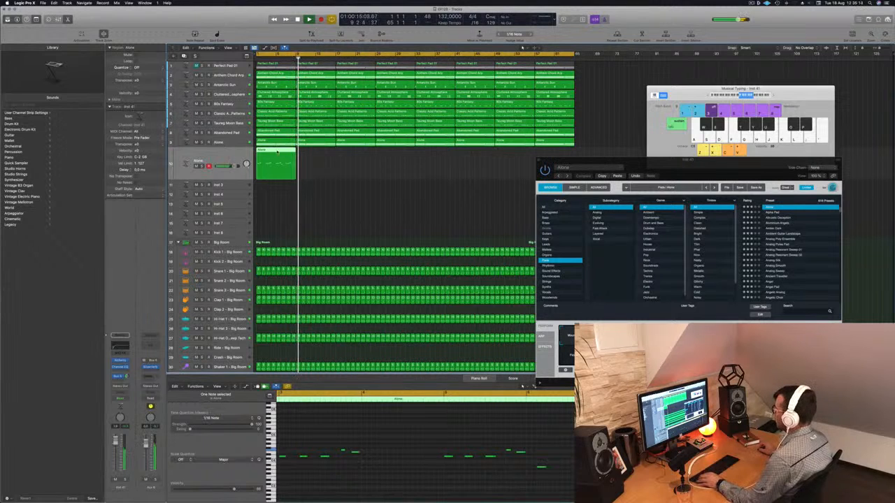
- Copy the eight-bar melody region along its track until it fills all 64 bars, and replay from the start
left_click_drag(278, 151, 351, 155)
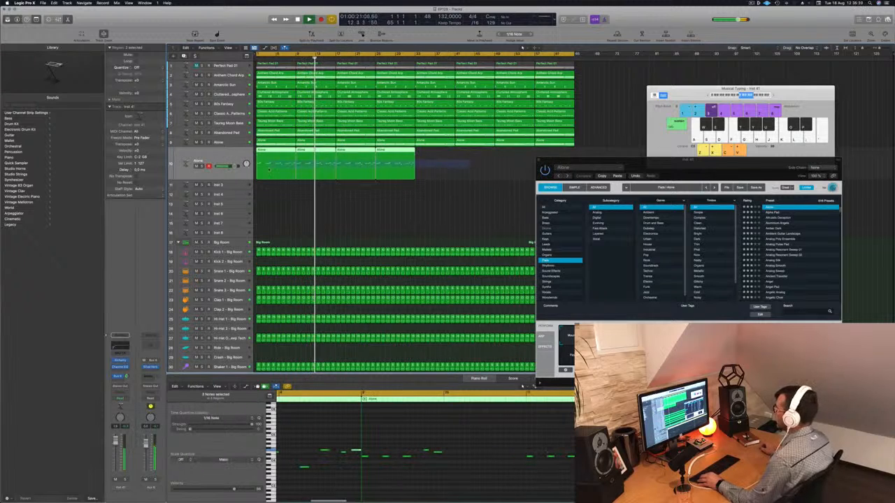
left_click_drag(278, 157, 439, 157)
key("Return")
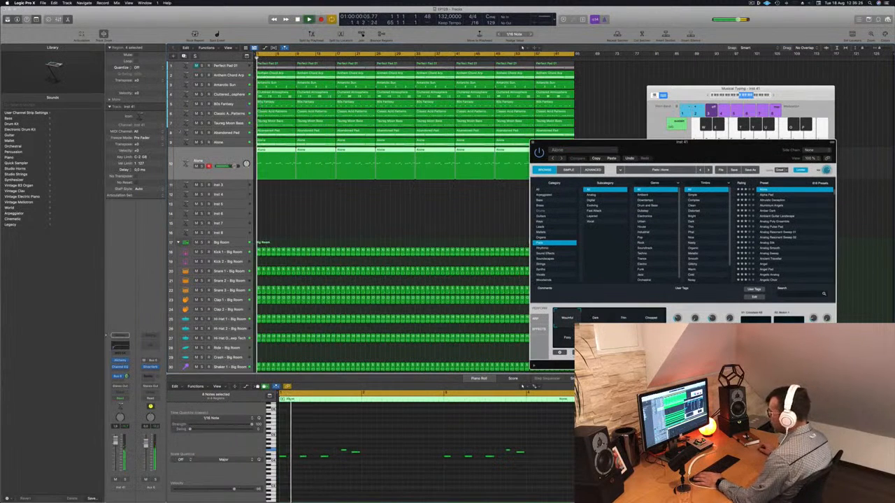
key("super+w")
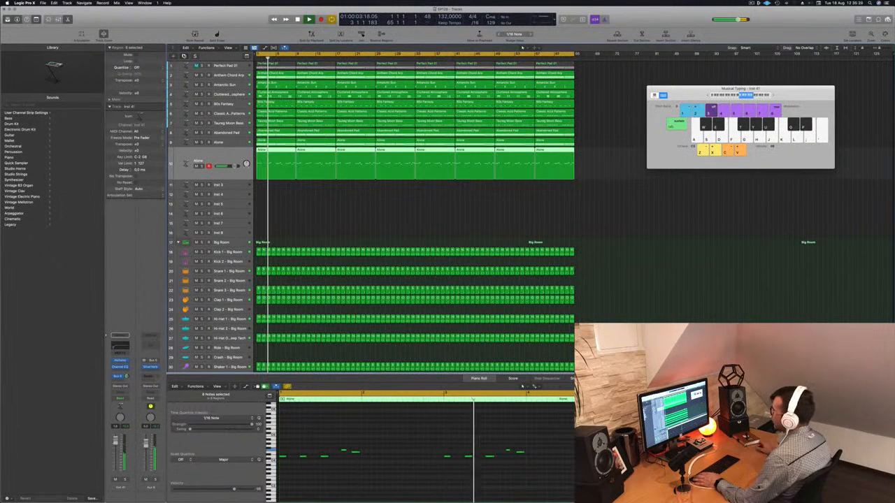
- Duplicate the melody track and copy all its melody regions onto the new track at the same bars
key("super+d")
left_click_drag(277, 170, 549, 158)
left_click_drag(283, 152, 285, 171)
- Mute the original melody track and replay the arrangement from the start with the duplicate
left_click(196, 151)
key("Return")
key("space")
key("Return")
key("space")
- Load the 80s Synth Pop Lead preset from Alchemy's Leads category on the duplicated track and try its Sustain variation
left_click(121, 361)
key("super+w")
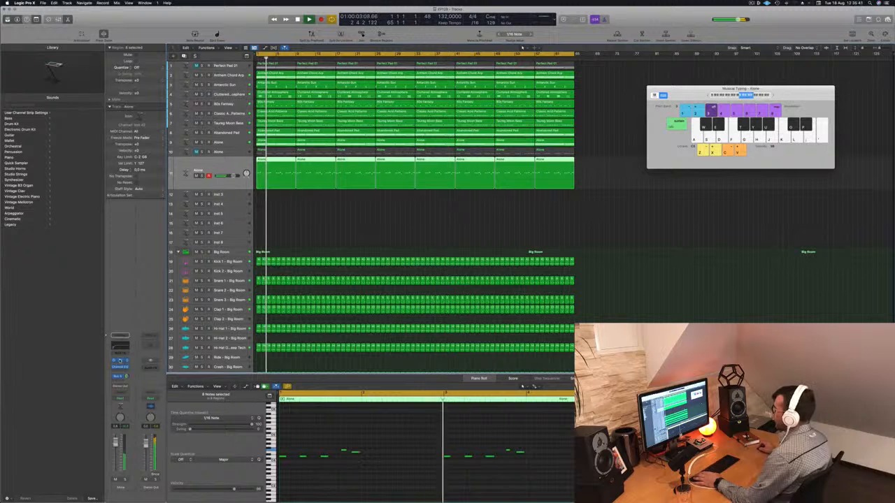
left_click(121, 362)
left_click_drag(481, 70, 602, 112)
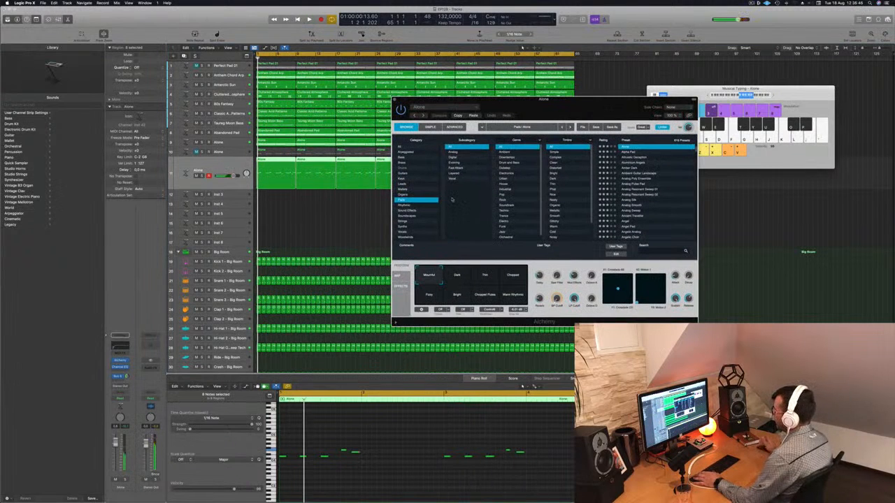
left_click(404, 185)
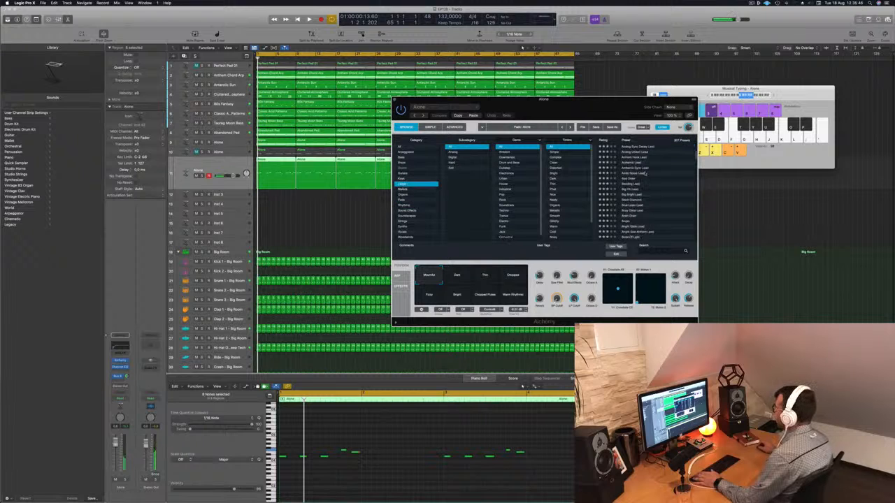
left_click(641, 147)
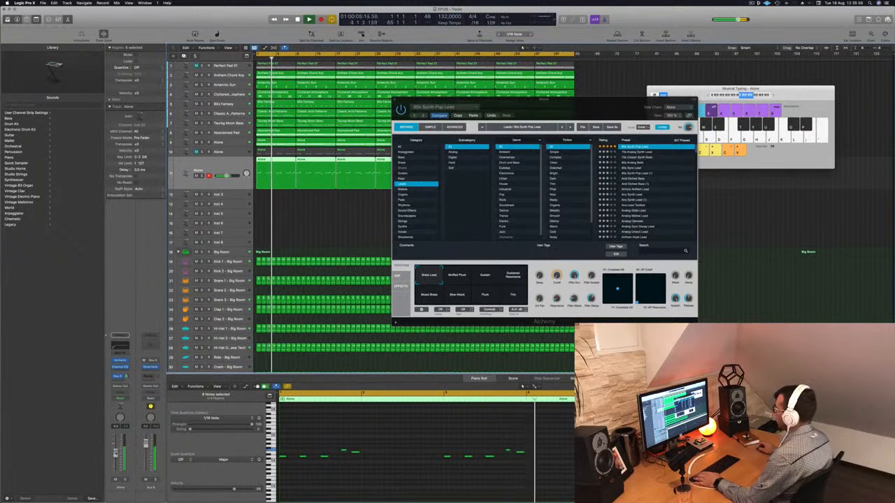
left_click(449, 277)
left_click(487, 276)
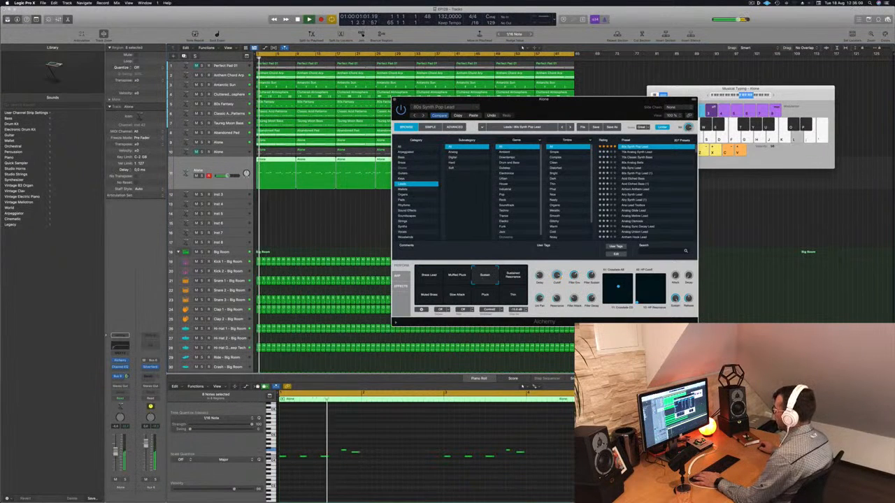
- Audition the Leads presets in list order from 70s Analog Synth Lead to Analog Sync Decay Lead
left_click(650, 153)
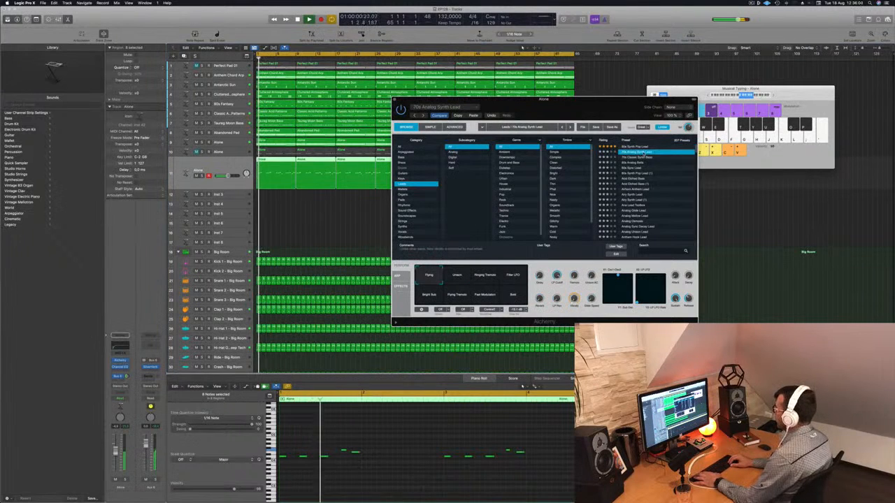
key("Down")
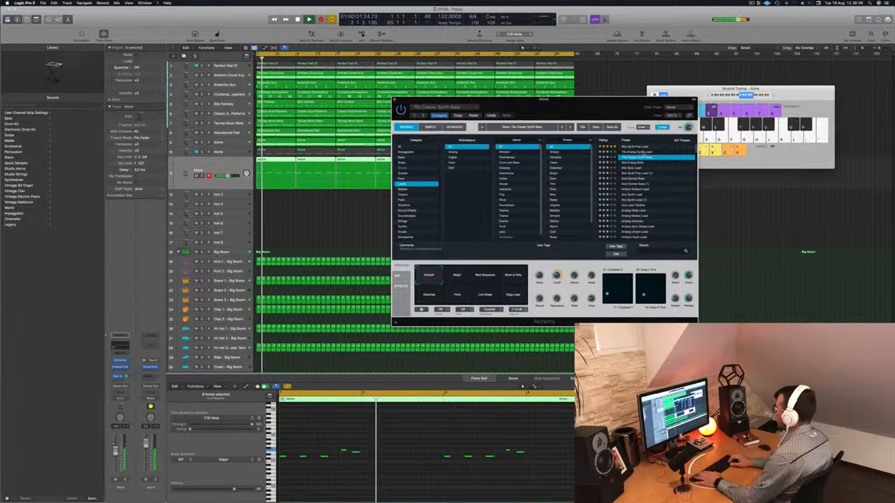
key("Down")
key("Down")
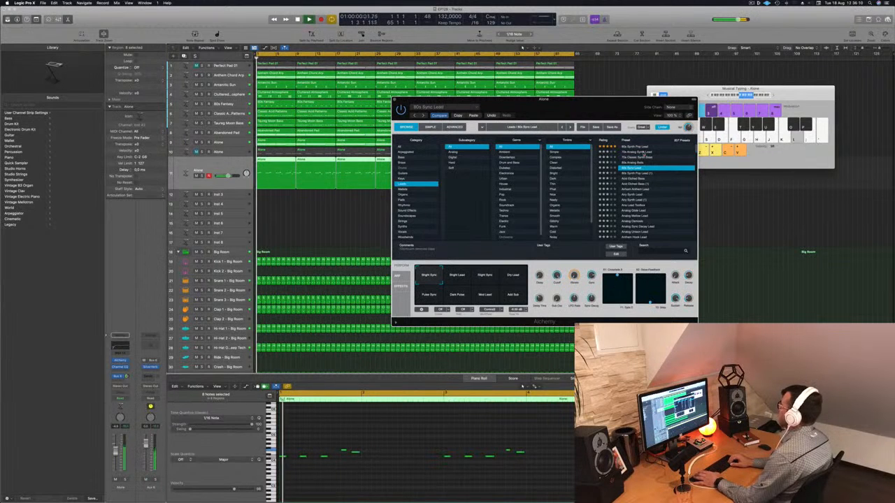
key("Down")
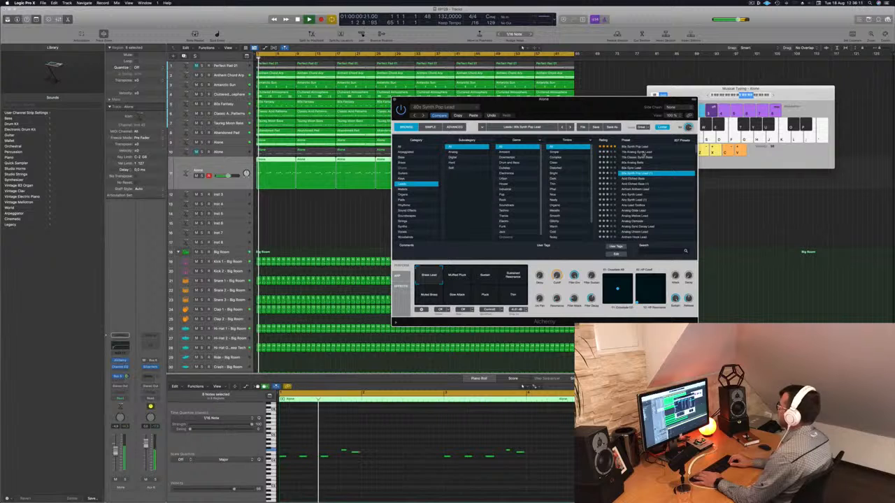
key("Down")
key("Down")
key("Down")
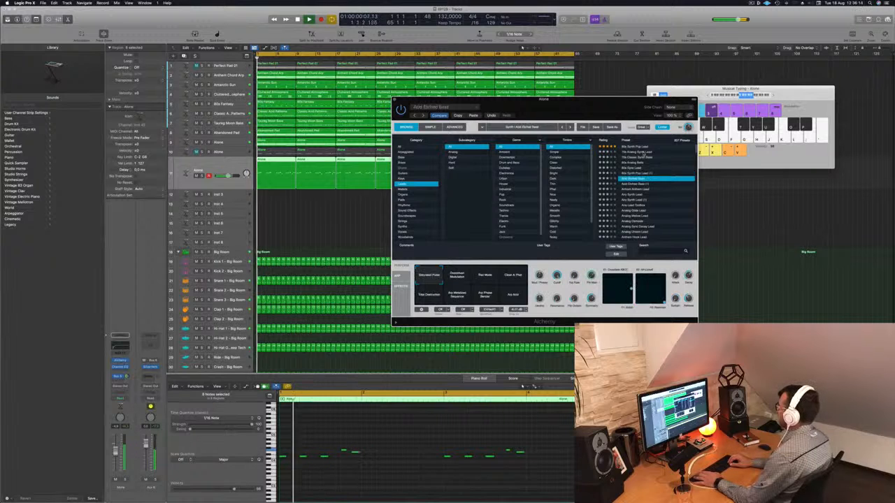
key("Down")
key("Up")
key("Down")
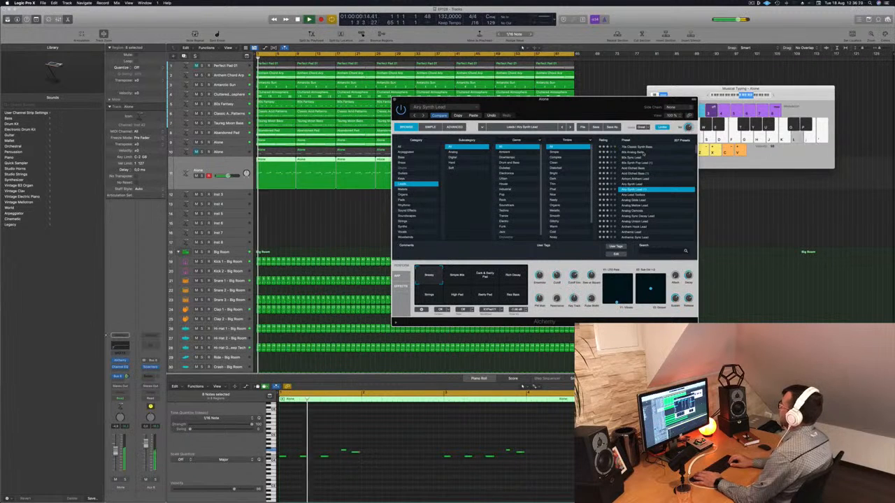
key("Down")
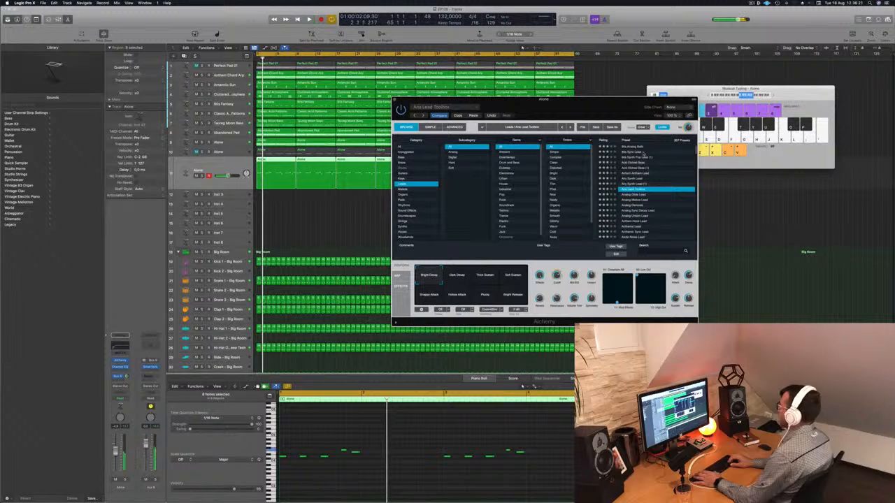
key("Down")
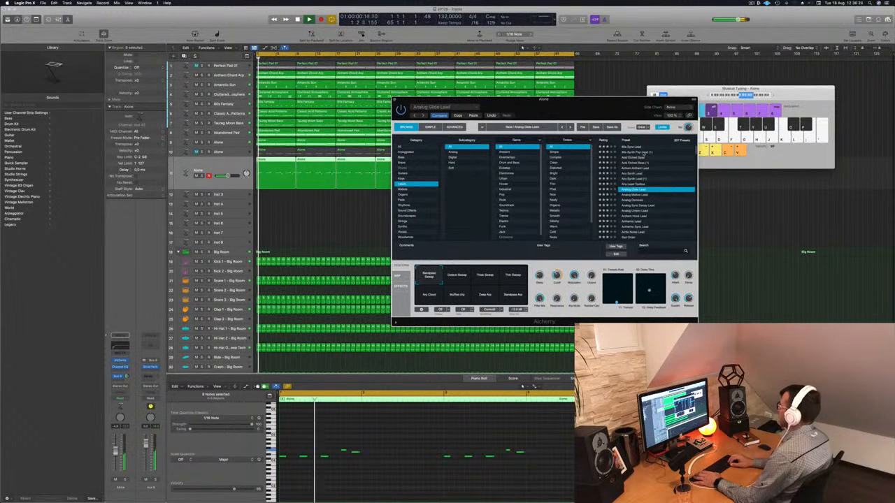
key("Down")
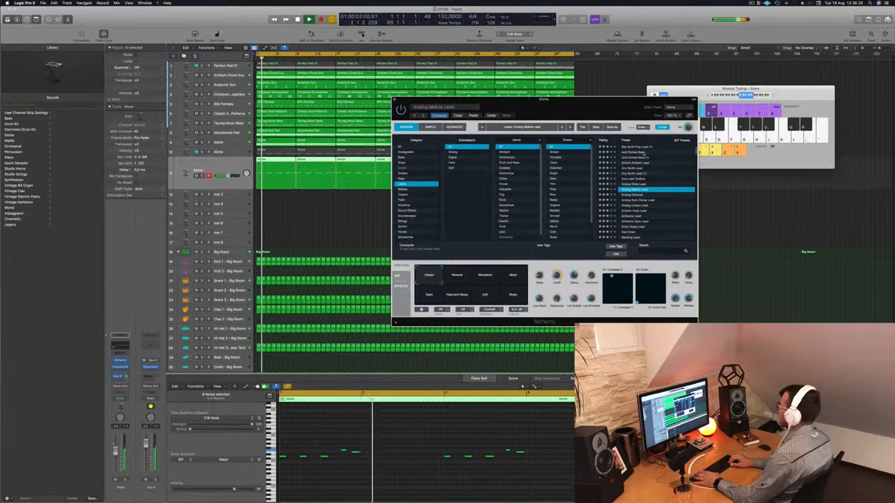
key("Down")
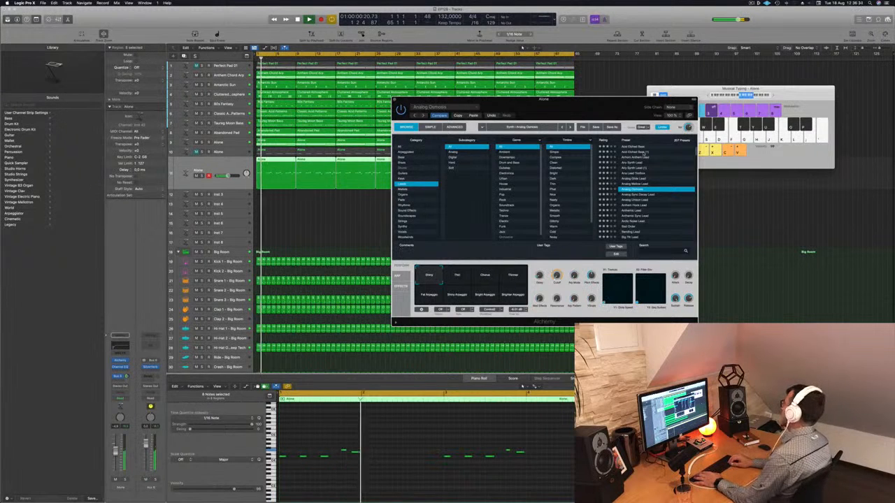
key("Down")
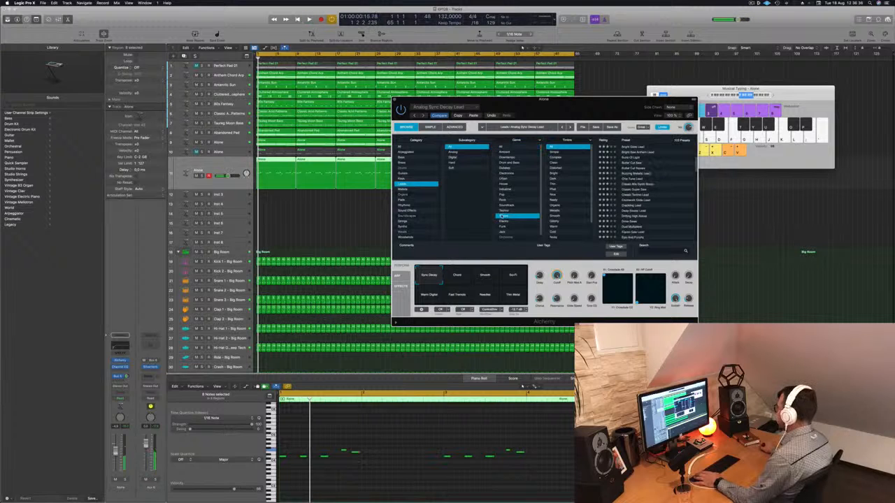
- Filter the lead presets by the Trance genre and audition them from Chip Tune Lead to Classic Super Saw
left_click(632, 180)
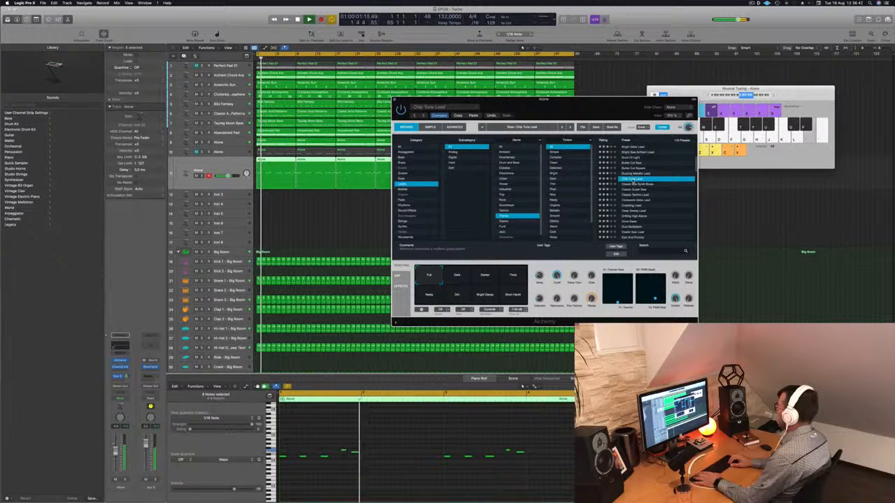
left_click(634, 184)
key("Down")
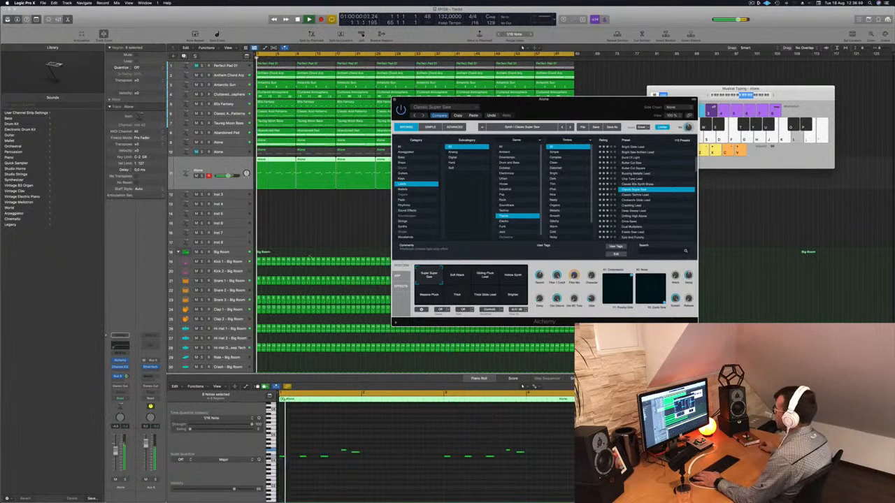
- Try the Classic Super Saw variations up to Massive Pluck, and adjust the lead channel's bus send and the Delay knob
left_click(459, 277)
left_click(488, 279)
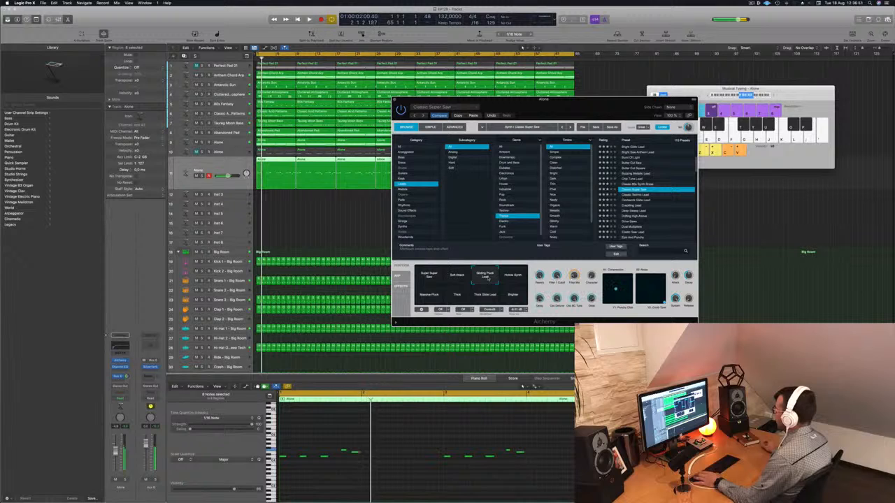
left_click(511, 279)
left_click(428, 294)
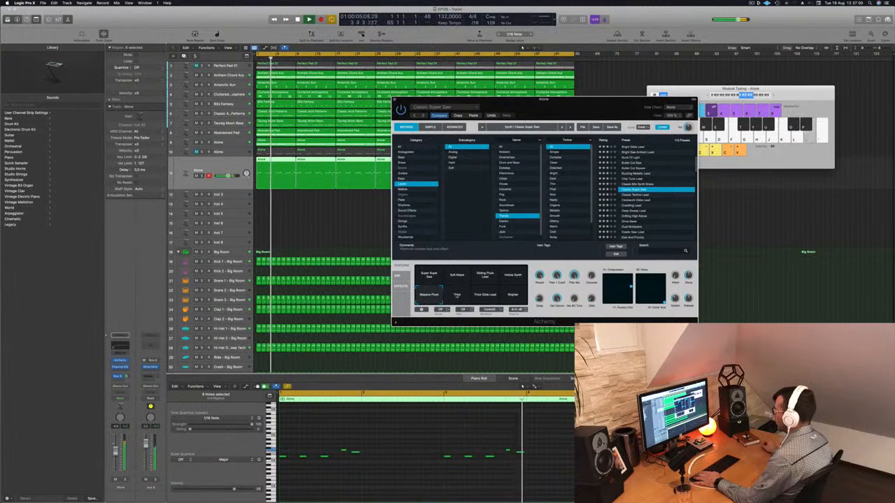
left_click_drag(126, 376, 126, 375)
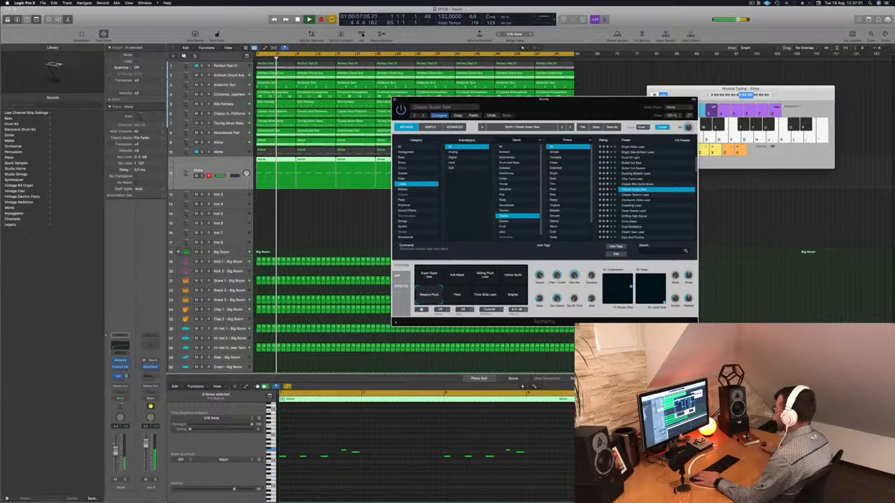
left_click_drag(539, 298, 542, 289)
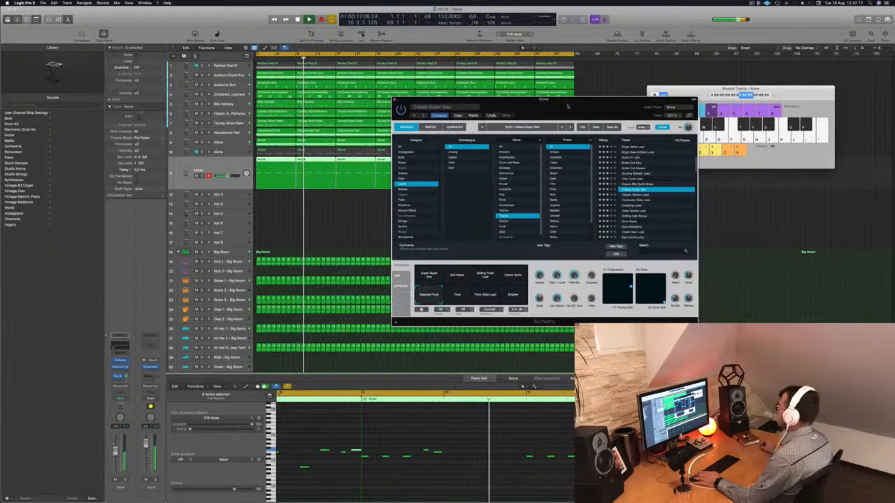
- Compare Classic Super Saw's Thick, Thick Glide Lead, Brighter, Massive Pluck and Super Super Saw variations against the melody from the start
left_click_drag(568, 107, 585, 83)
left_click(480, 281)
key("Return")
left_click(504, 280)
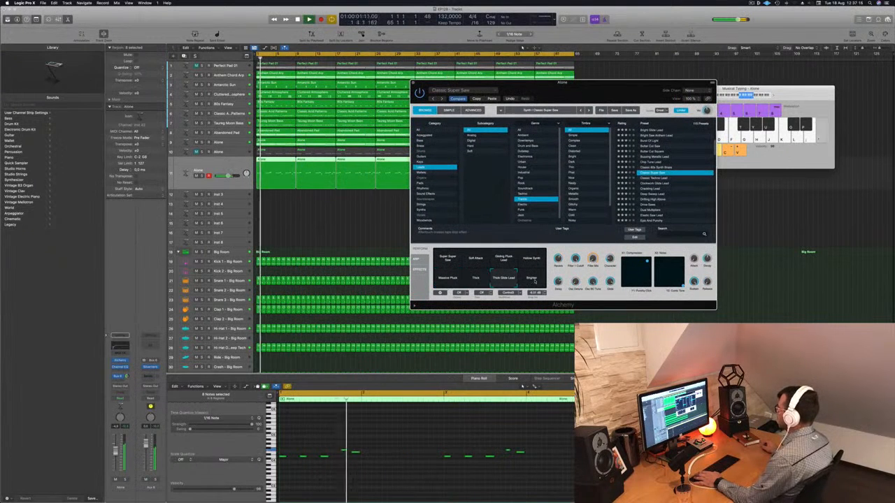
left_click(533, 280)
key("Return")
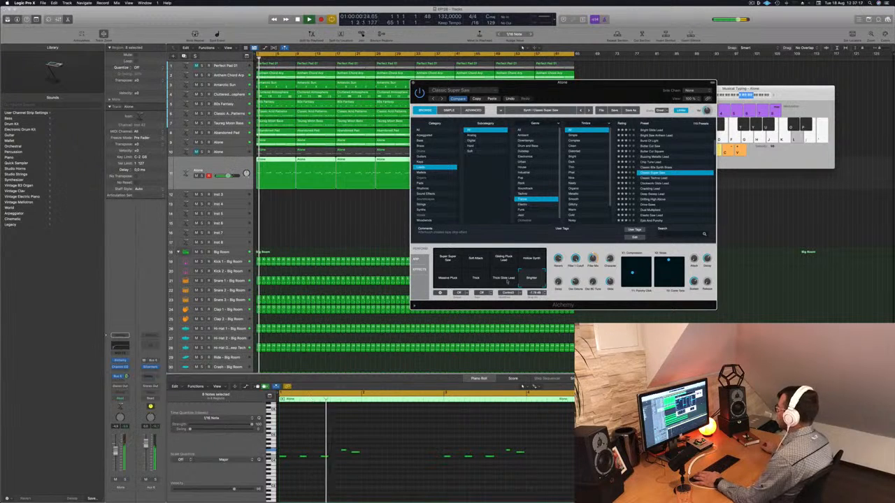
left_click(447, 278)
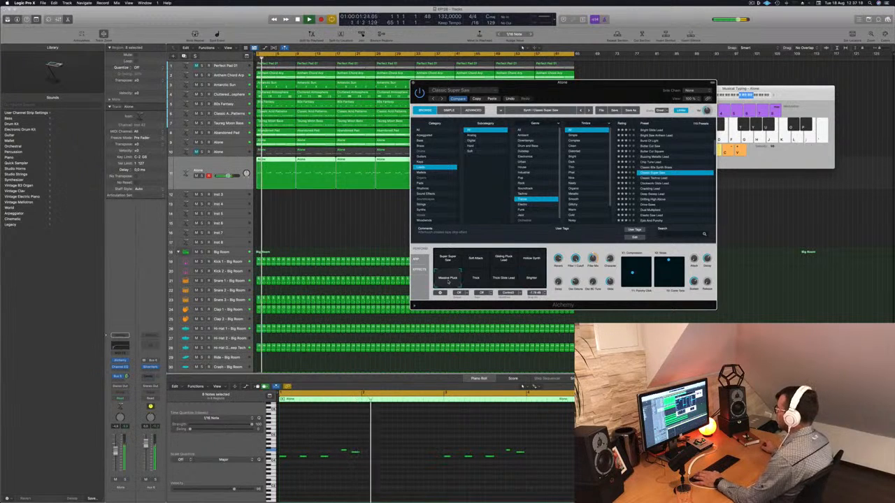
left_click(450, 260)
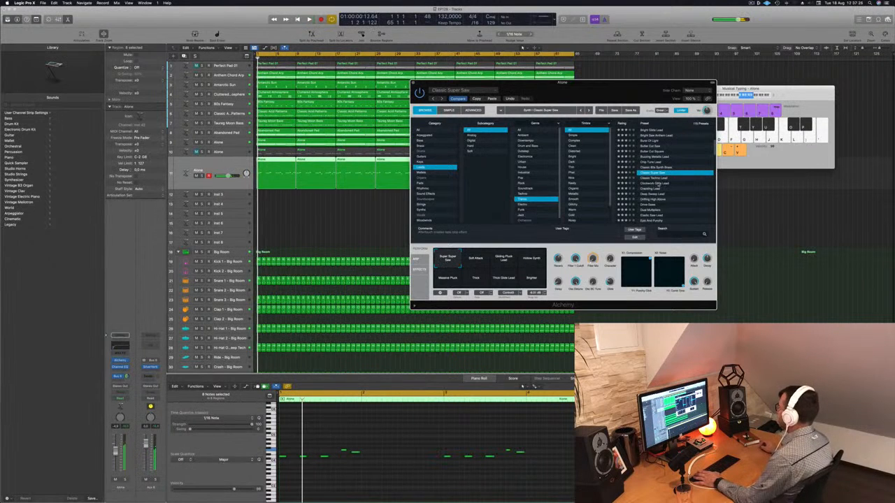
- Audition the Trance lead presets in list order from Clockwork Glide Lead to Dual Multipliers against the melody
left_click(658, 183)
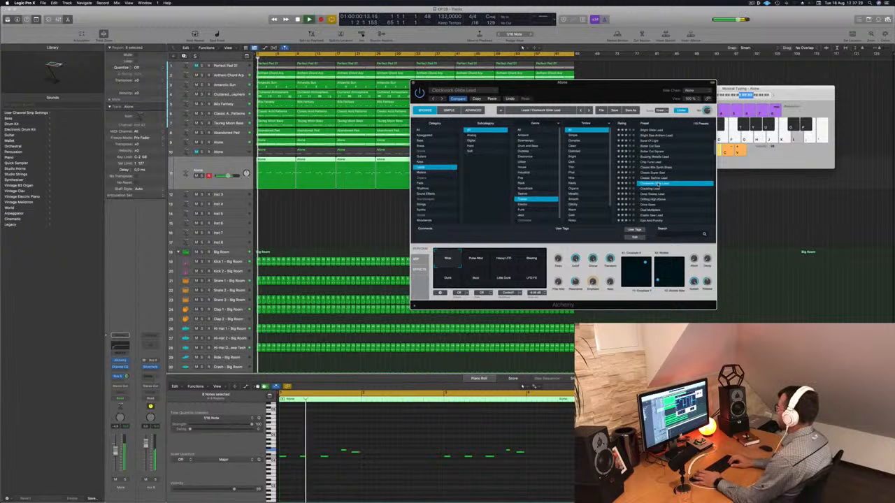
key("Down")
key("Down")
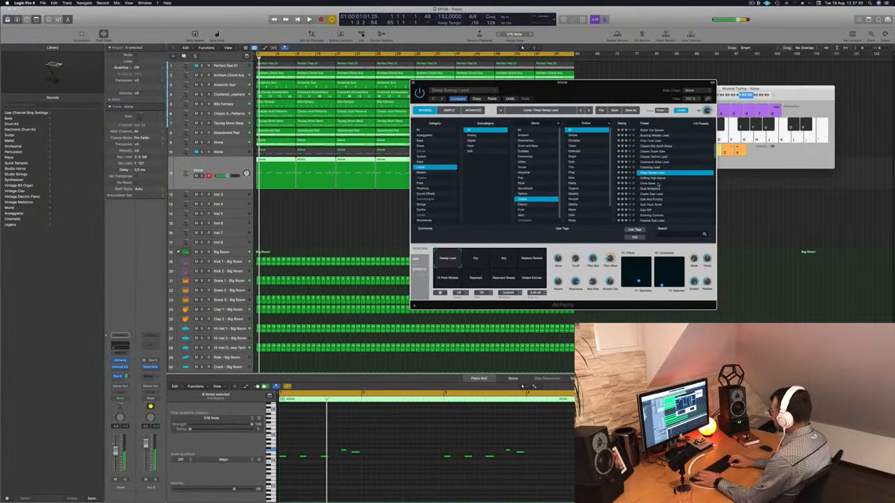
key("Down")
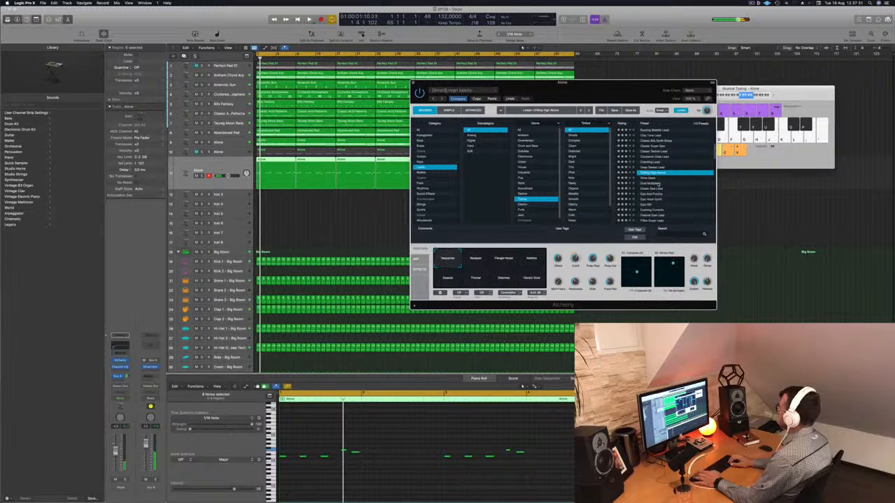
key("Down")
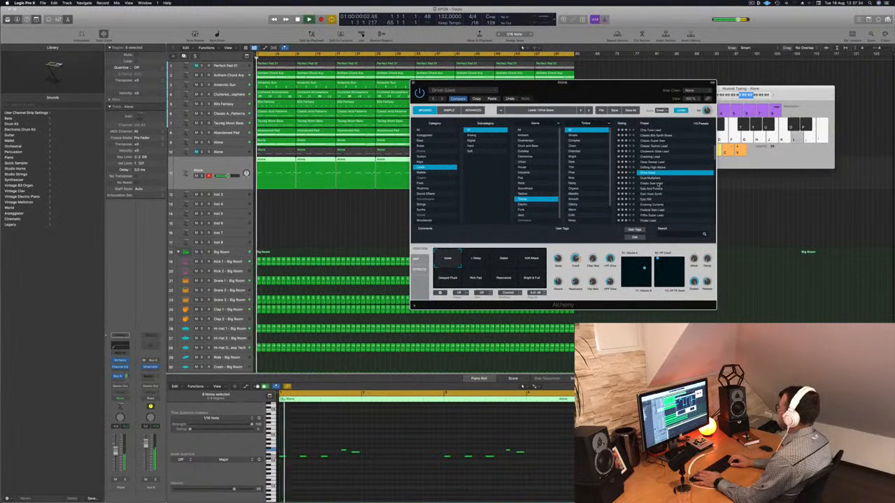
key("Down")
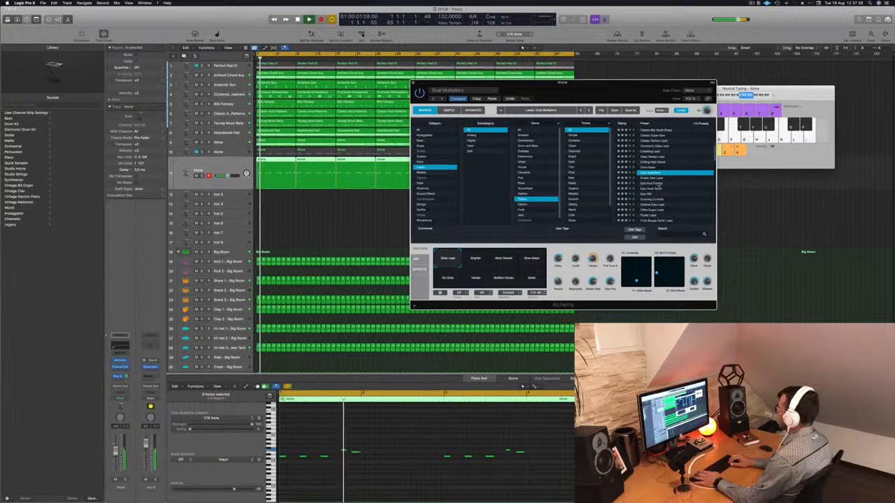
- Continue auditioning the Trance leads from Elastic Saw Lead to Flutter Lead
key("Down")
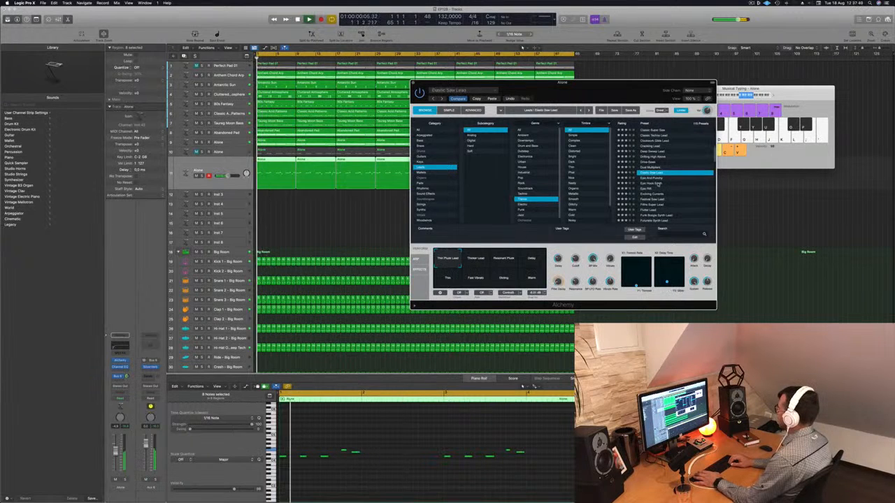
key("Down")
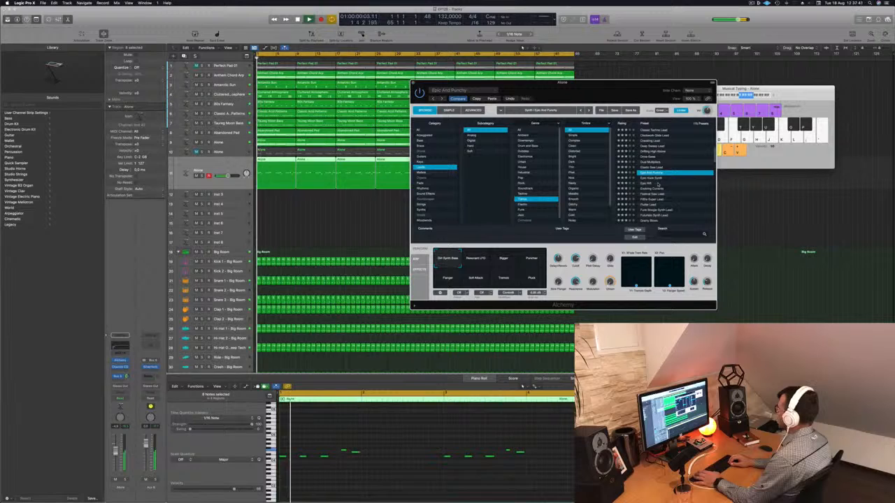
key("Down")
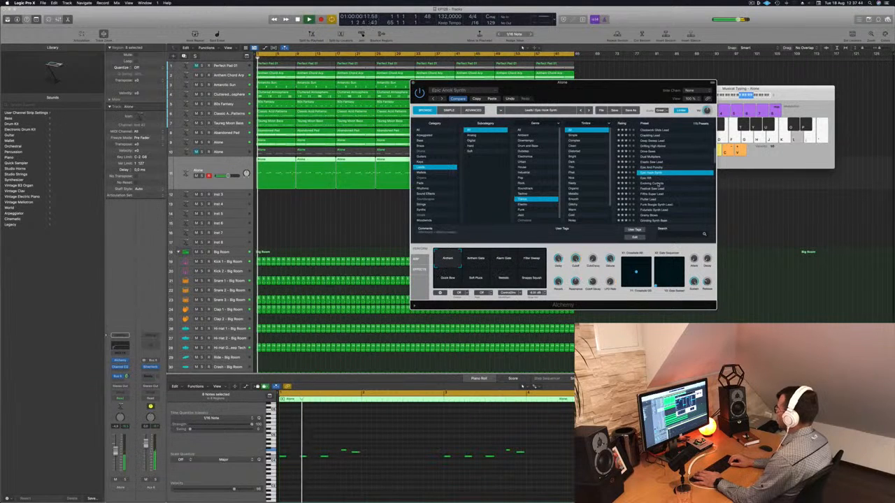
key("Down")
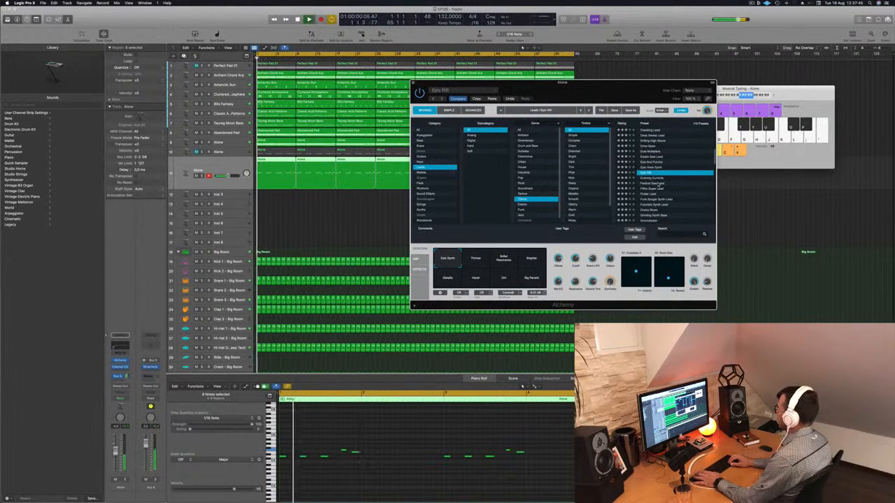
key("Down")
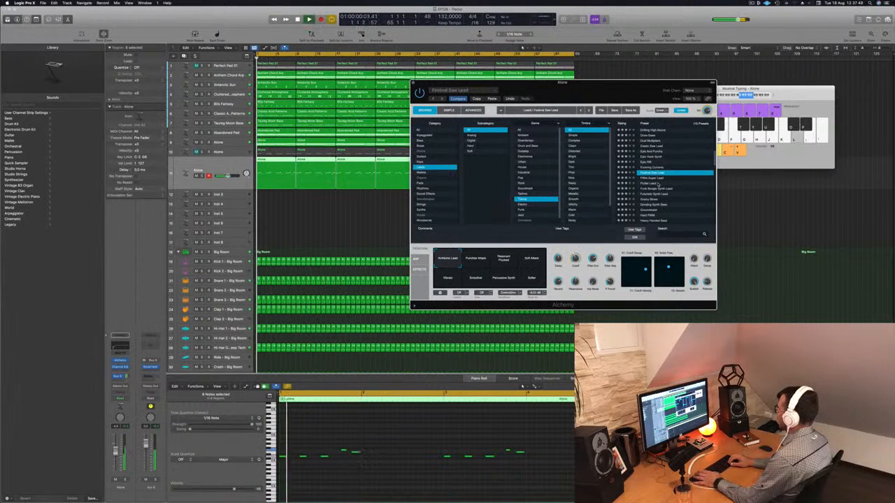
key("Down")
key("Down")
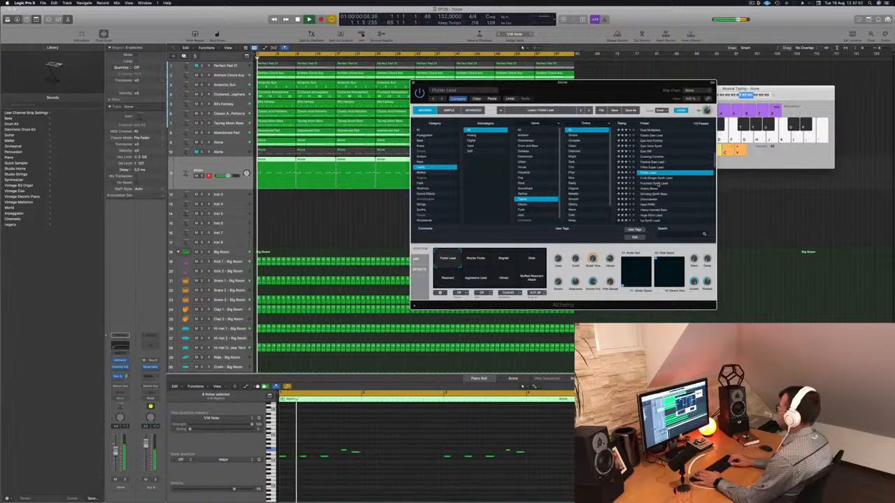
- Try further Trance leads down to Massive Glide Lead, including Grinding Synth Bass, Icy Synth Lead, Journey To Pluto and Leads United
key("Down")
key("Down")
left_click(657, 184)
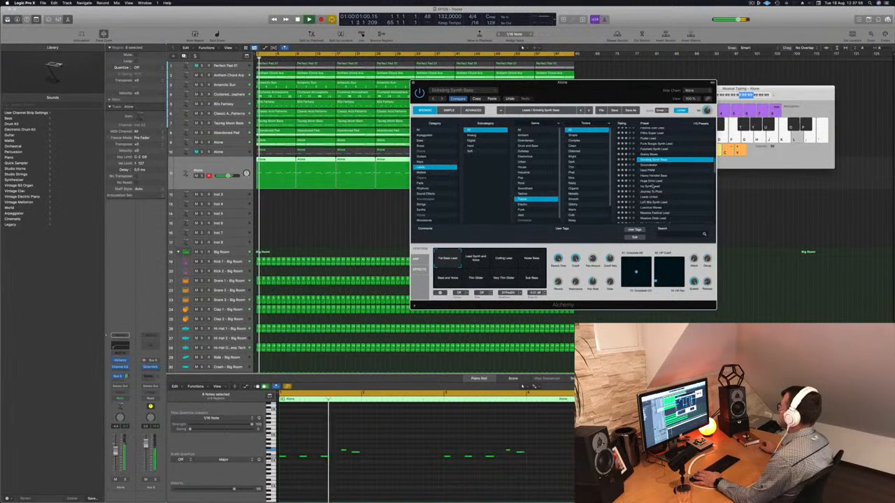
left_click(656, 186)
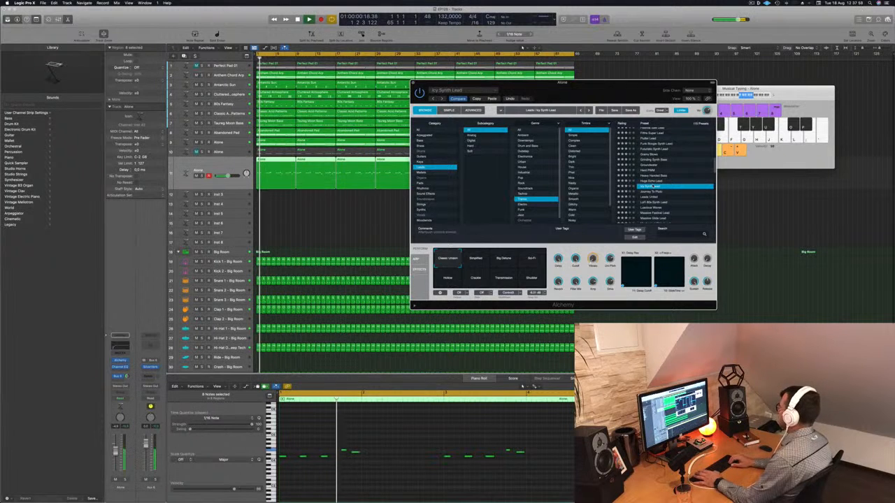
left_click(651, 192)
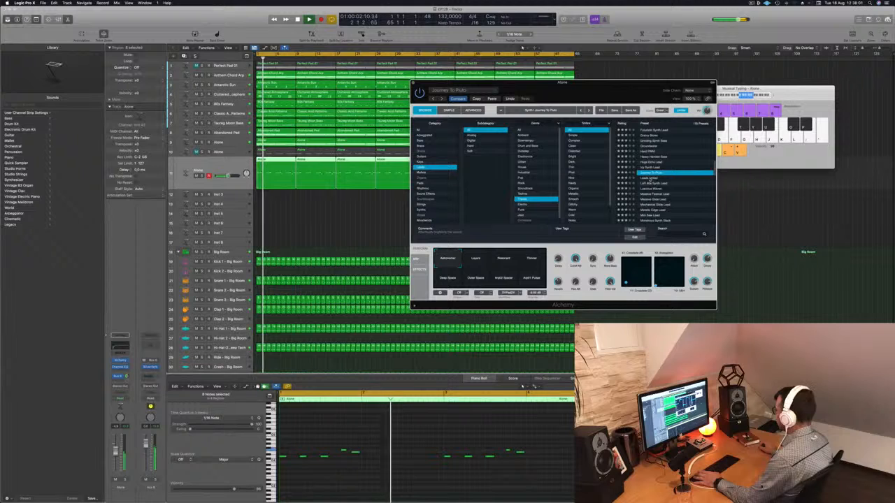
left_click(664, 193)
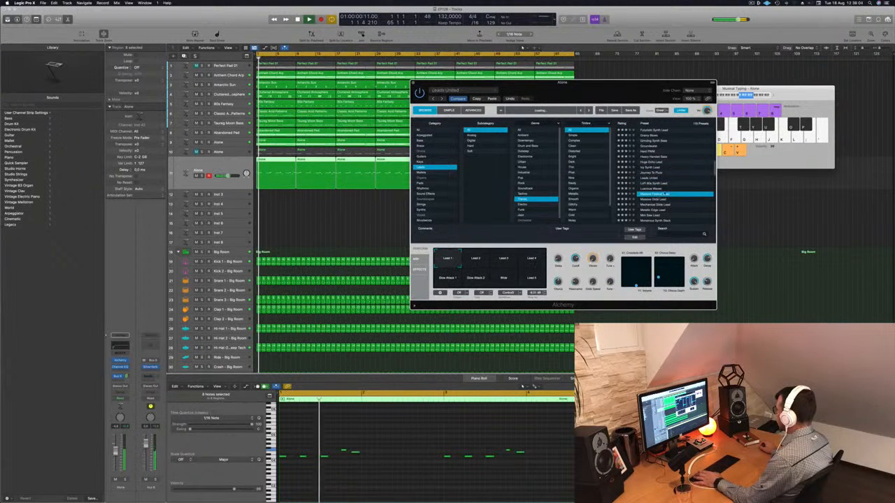
left_click(664, 199)
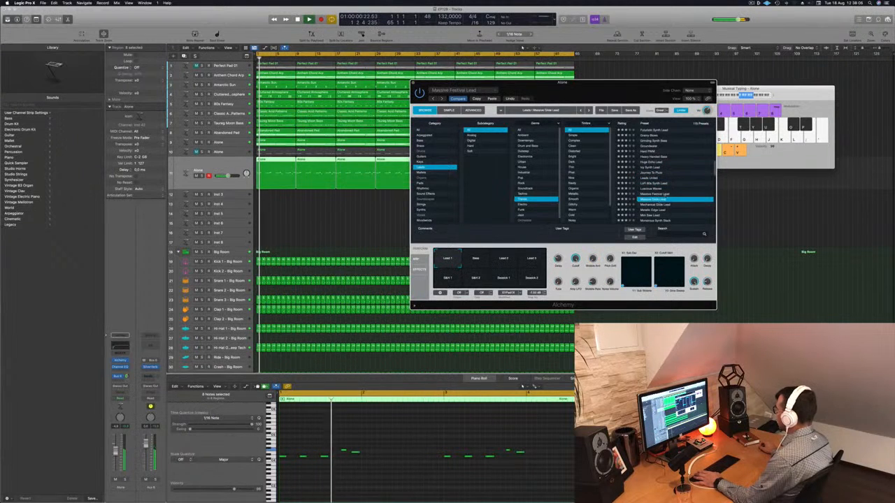
- Paste the copied Classic Super Saw settings back into Alchemy and choose the Massive Pluck variation
left_click(491, 99)
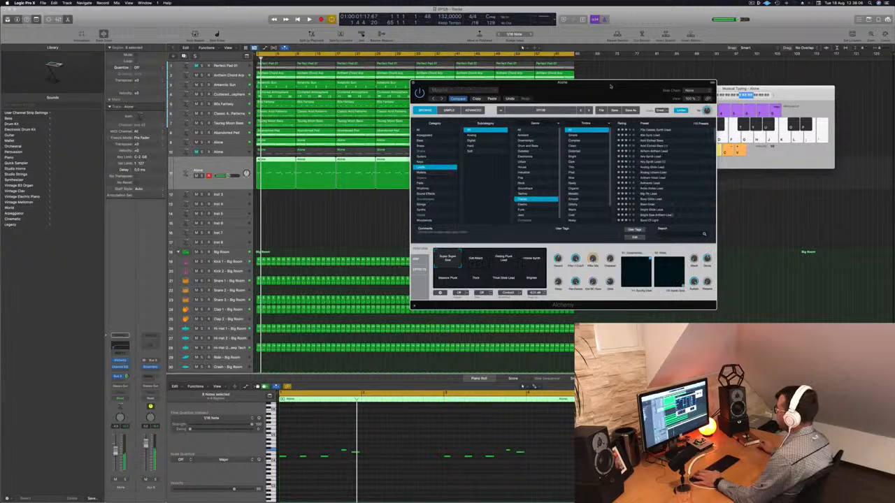
left_click_drag(611, 86, 616, 72)
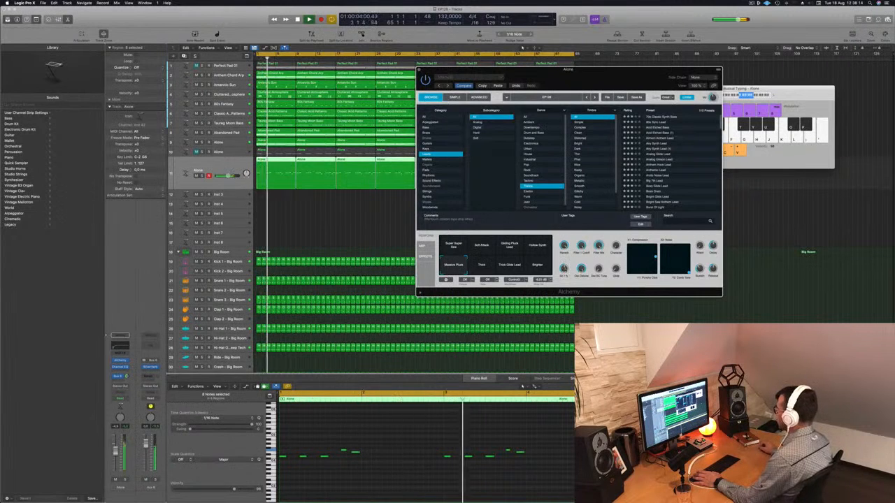
left_click_drag(517, 68, 522, 67)
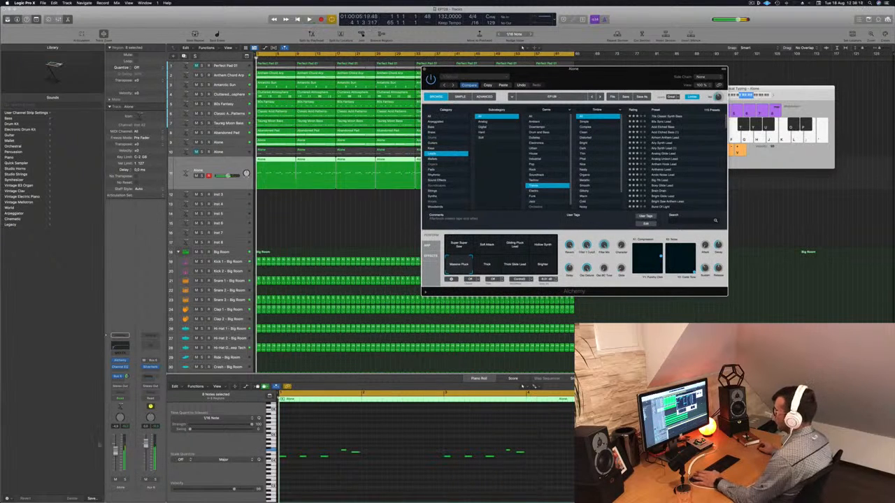
- Adjust the duplicated lead's channel volume during playback and close the Alchemy window
left_click(522, 46)
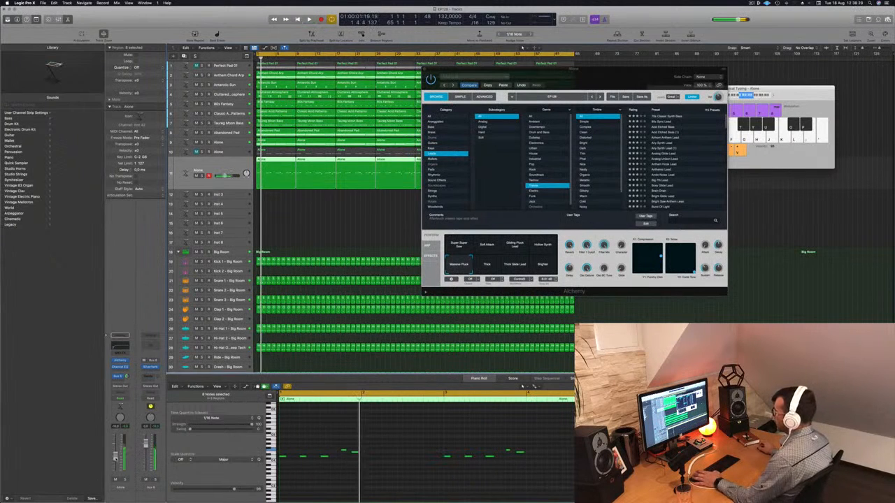
left_click_drag(573, 68, 509, 82)
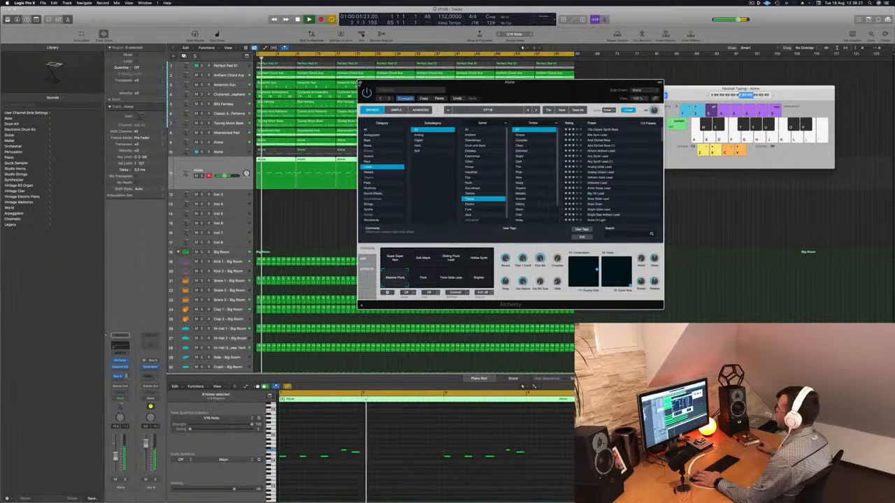
left_click(522, 46)
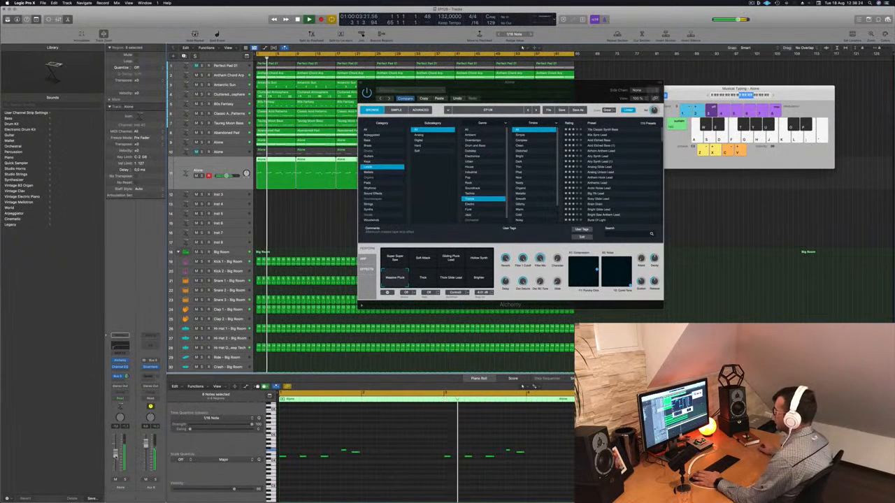
left_click_drag(509, 83, 453, 107)
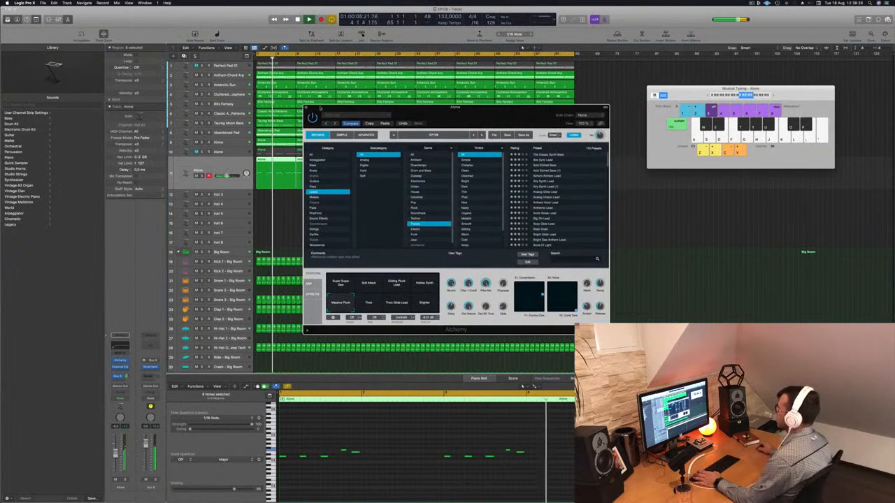
key("super+w")
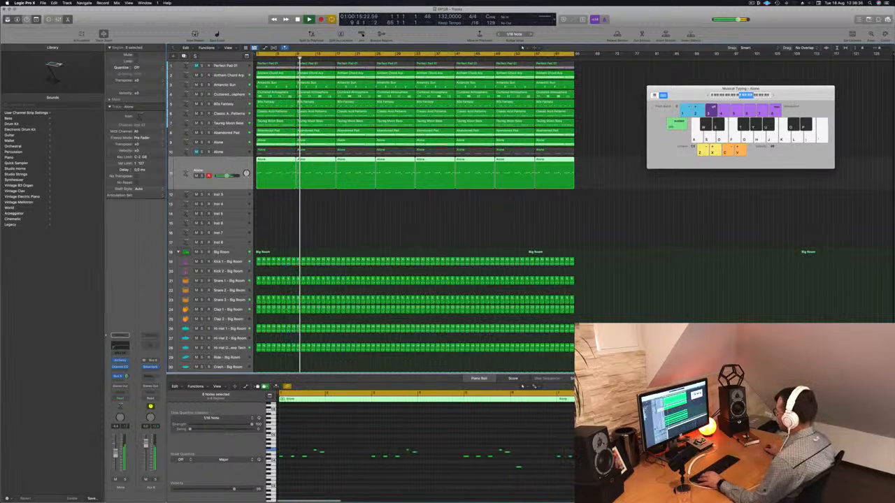
- Play the new lead on track 11 from the start, and unmute the Alone melody on track 10 to hear both together
left_click(334, 203)
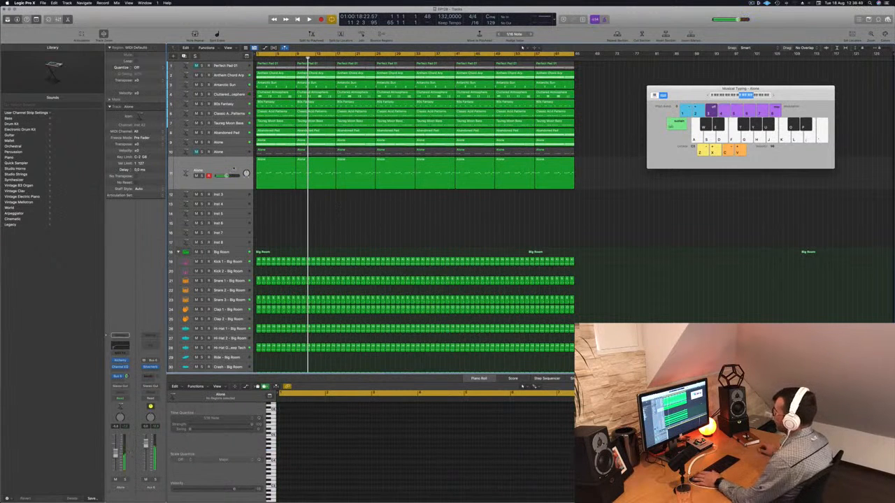
left_click(234, 168)
key("space")
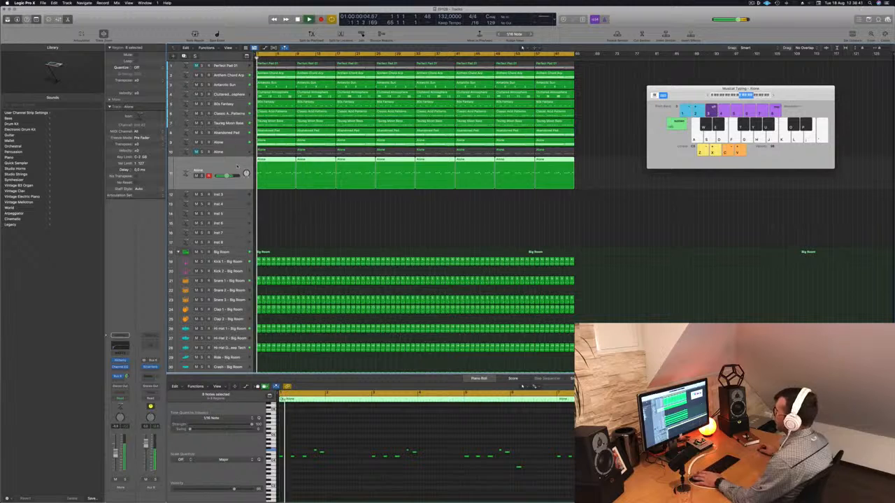
left_click(236, 154)
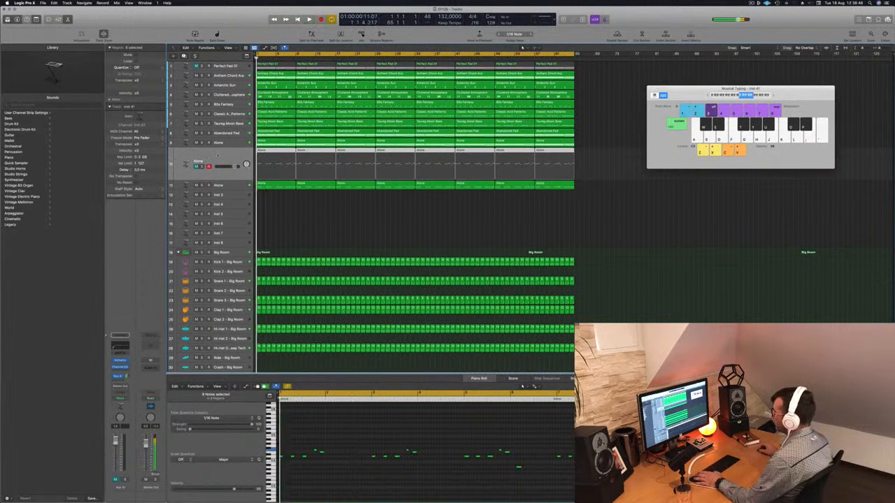
key("ctrl+m")
key("space")
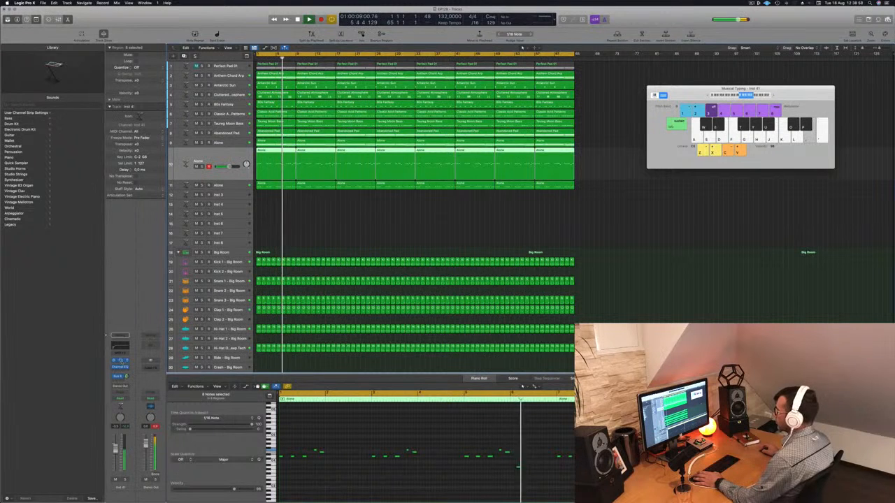
- Check Alchemy and Channel EQ on the track 10 melody channel, and replay the arrangement from the start
left_click(121, 360)
left_click(121, 367)
left_click_drag(388, 173, 488, 180)
left_click(277, 76)
left_click_drag(534, 143, 487, 161)
left_click(487, 162)
key("space")
key("Return")
key("space")
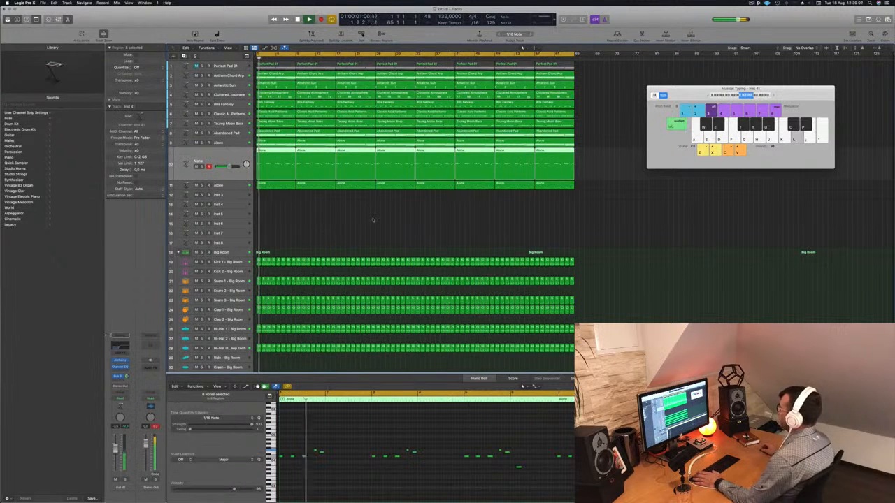
left_click(758, 4)
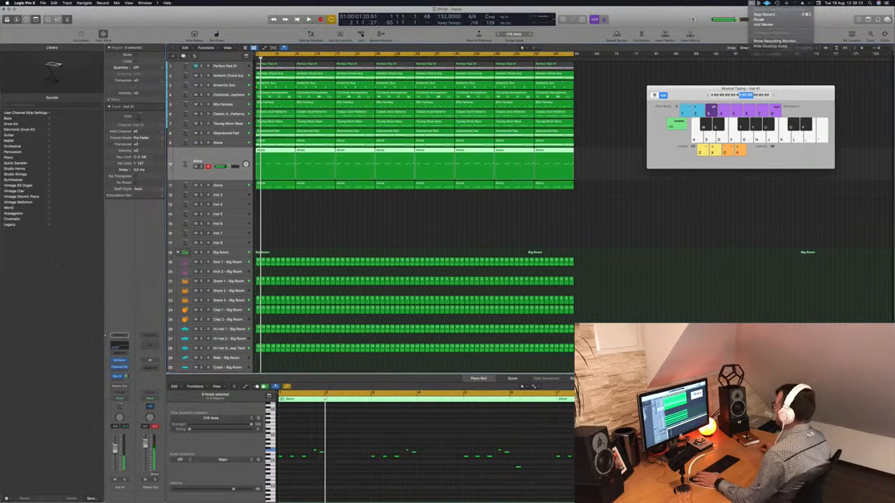
left_click(668, 20)
- Close the Musical Typing keyboard, and open the Mixer after playing the arrangement from the start
left_click(427, 225)
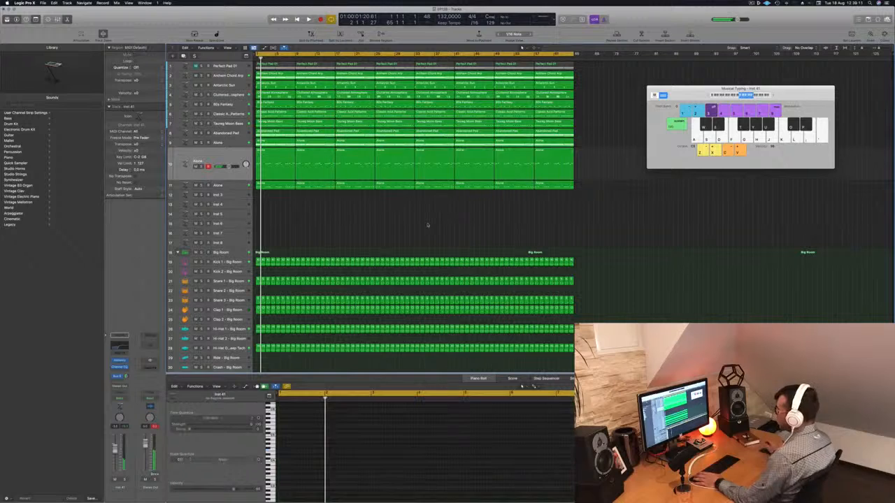
scroll(392, 225, "down", 4)
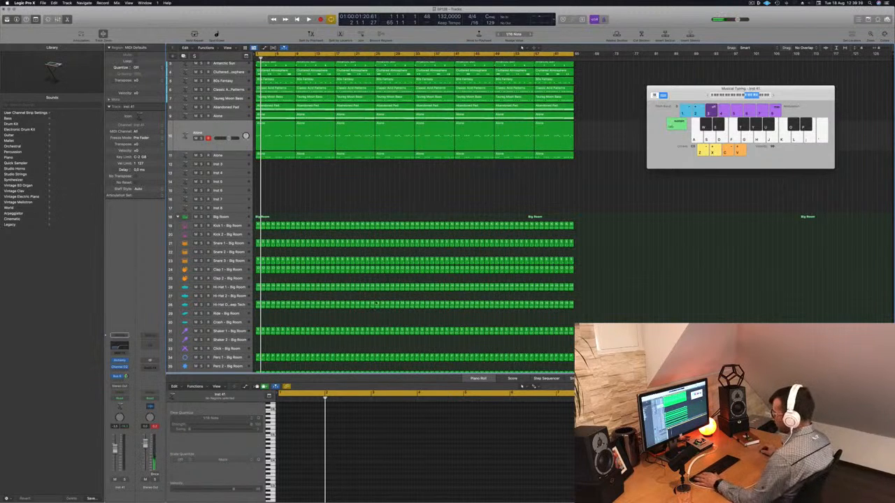
key("super+k")
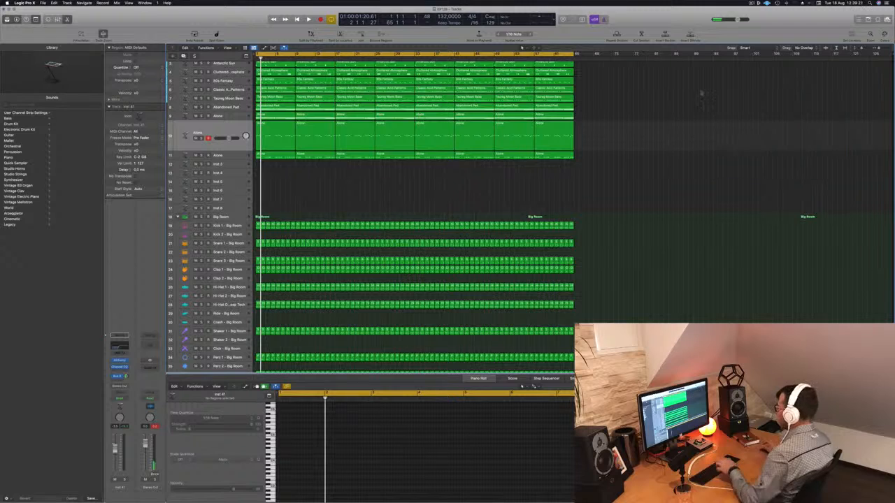
key("space")
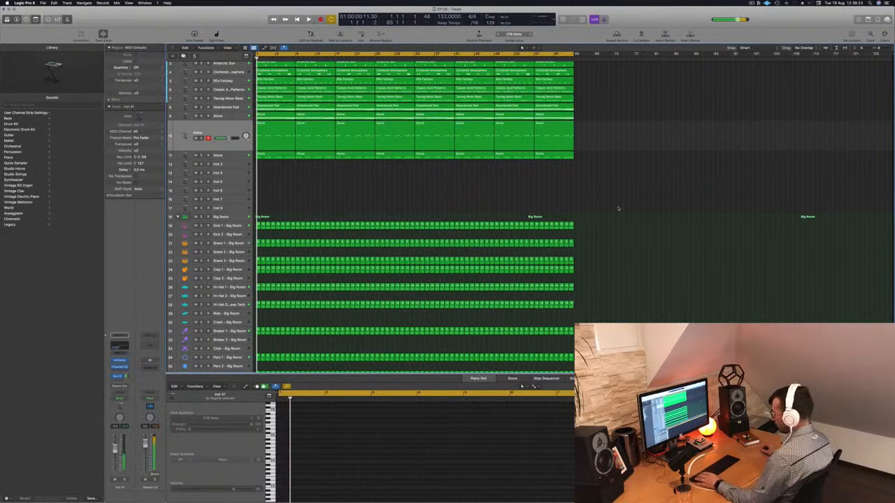
key("x")
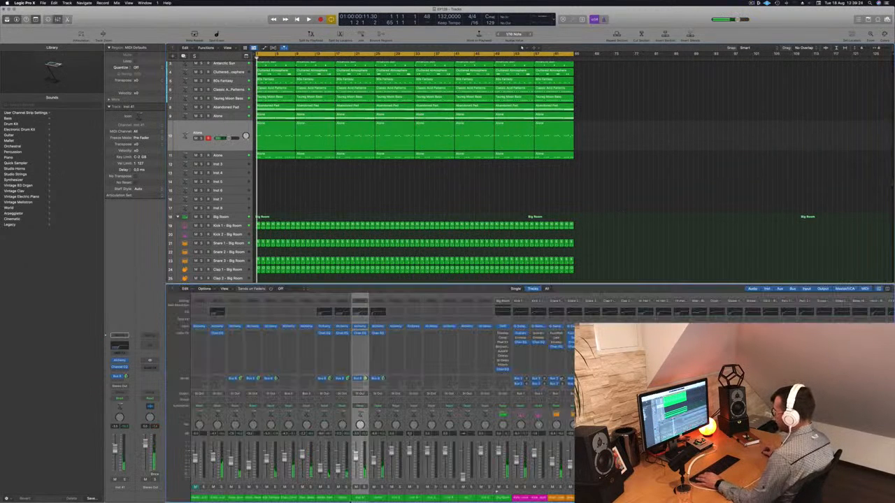
- Select the mixer channels from Anthem Chord Arp through the Alone lead on track 11 and pull their faders fully down together
left_click_drag(379, 499, 218, 499)
left_click_drag(213, 459, 214, 479)
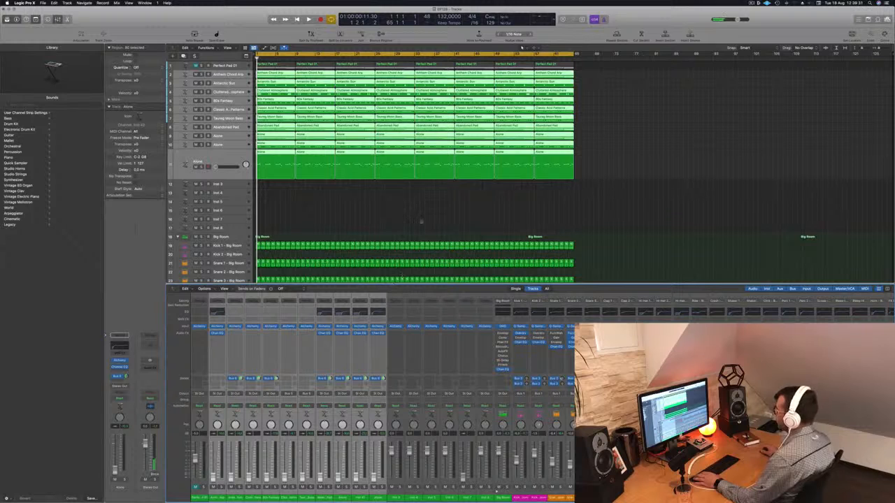
left_click(421, 222)
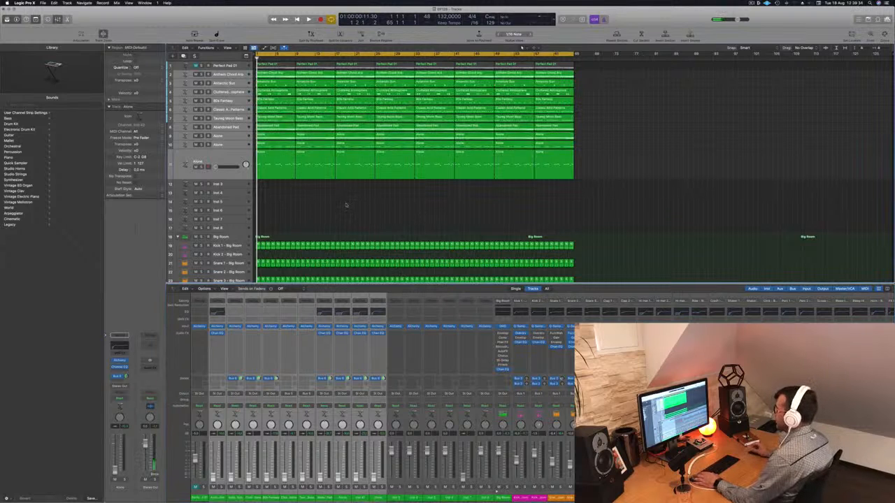
- Play the arrangement with only the drums audible, check the Scoop drum track, and replay from the start
key("space")
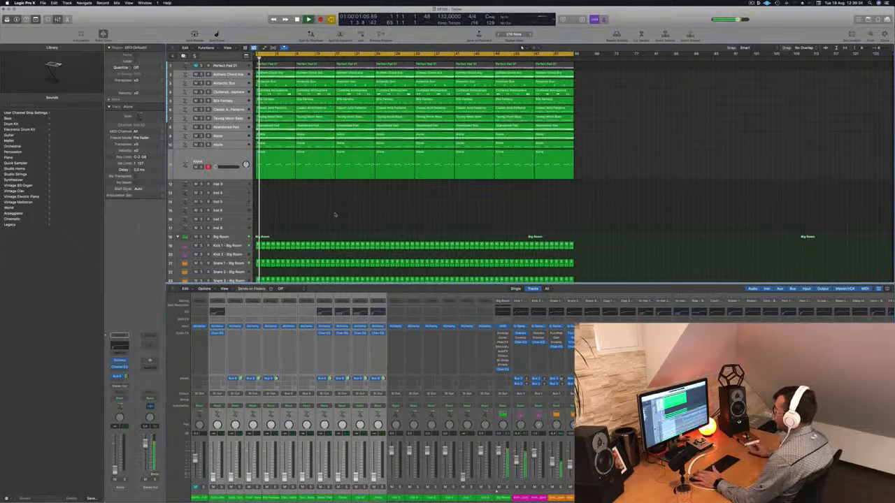
scroll(340, 212, "down", 4)
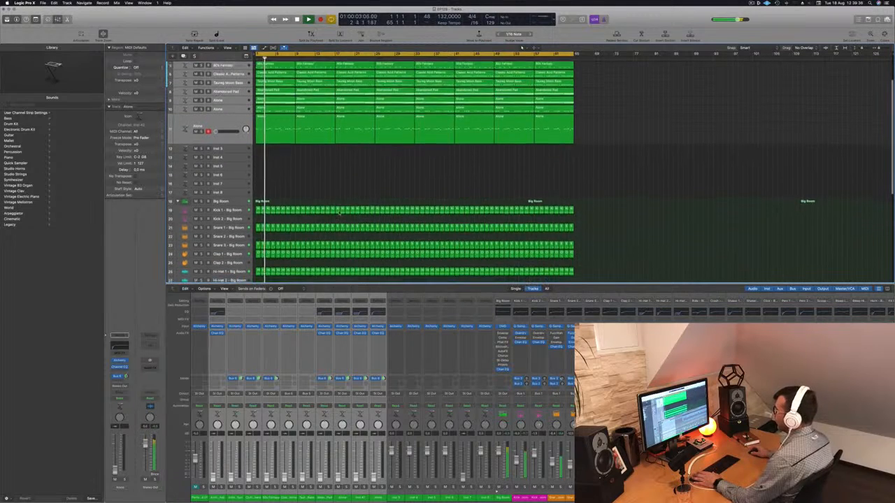
scroll(342, 223, "down", 4)
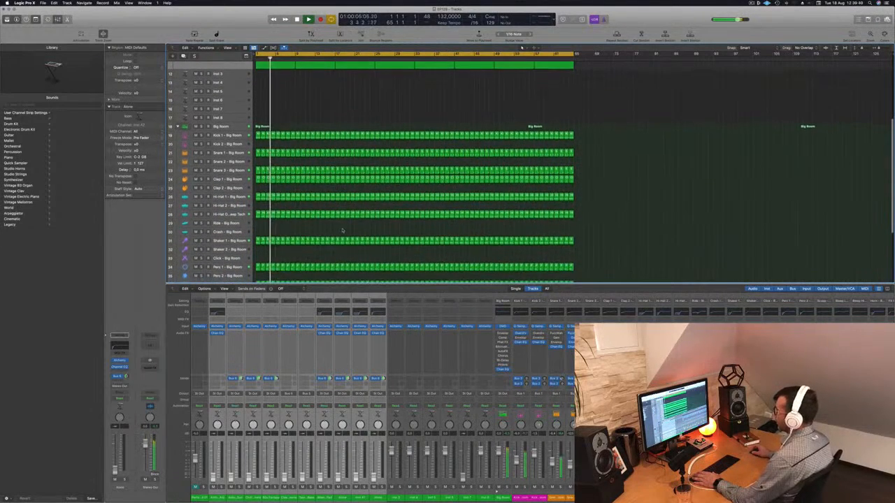
scroll(295, 258, "down", 5)
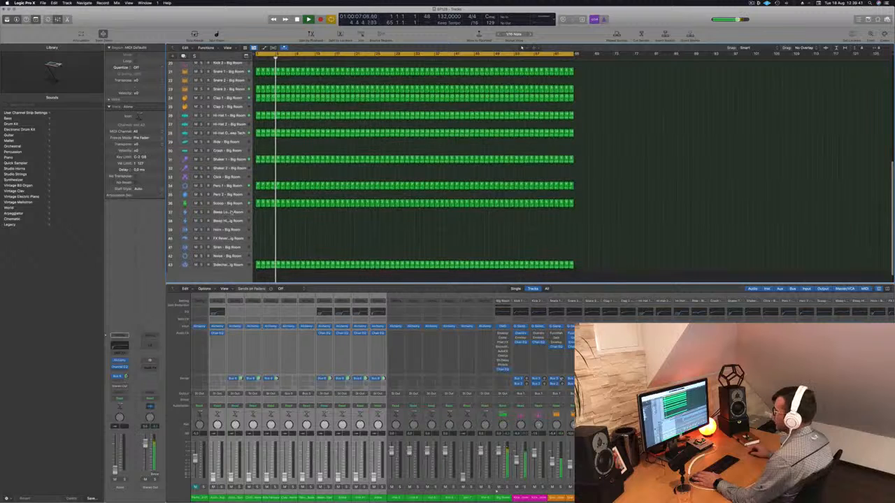
left_click(232, 206)
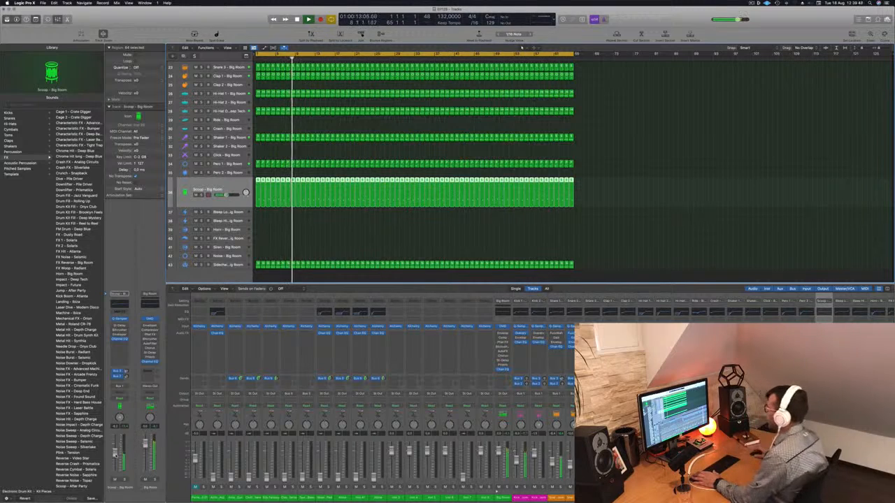
scroll(312, 173, "up", 12)
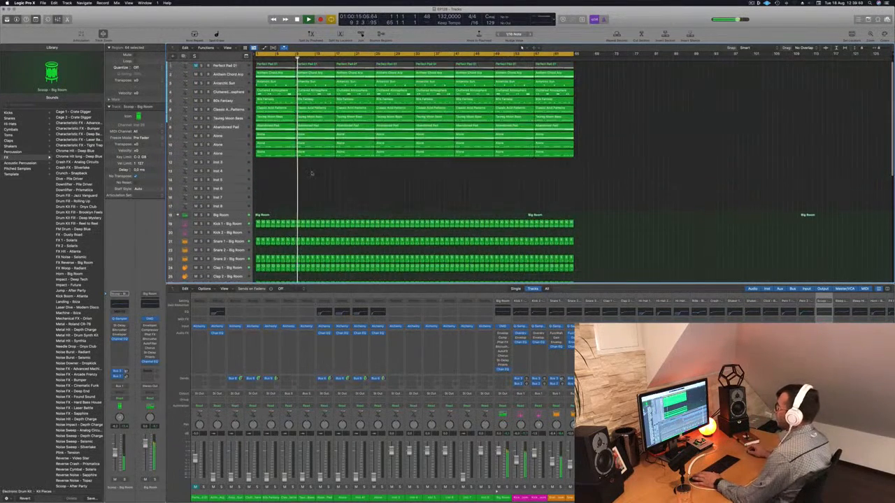
key("Return")
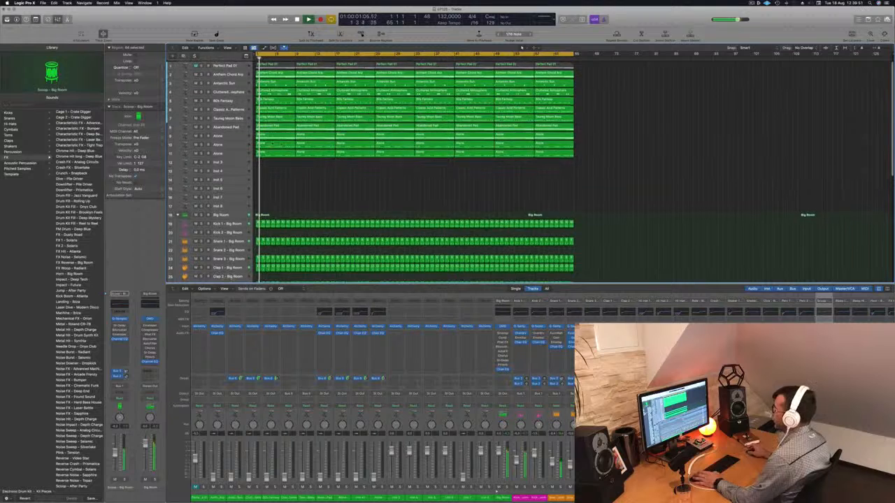
key("space")
- Bring up the volume of the Taureg Moon Bass track during playback and check its Alchemy preset
left_click(237, 76)
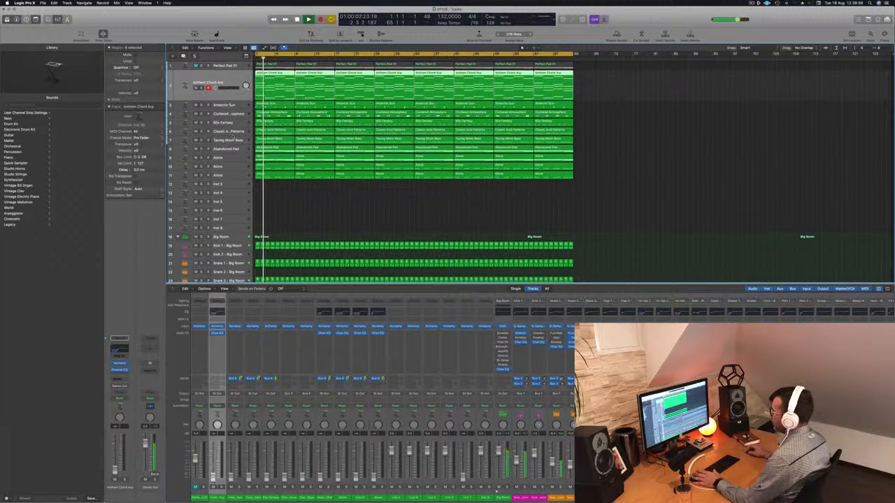
left_click(231, 140)
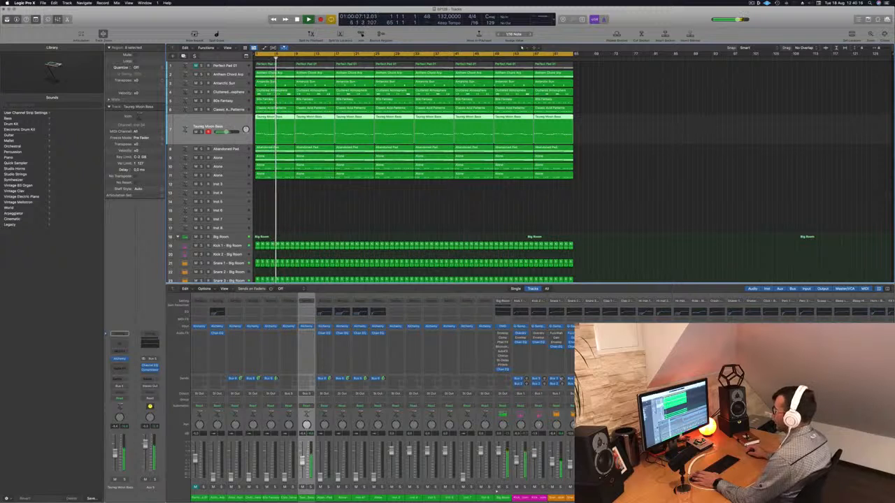
left_click(120, 360)
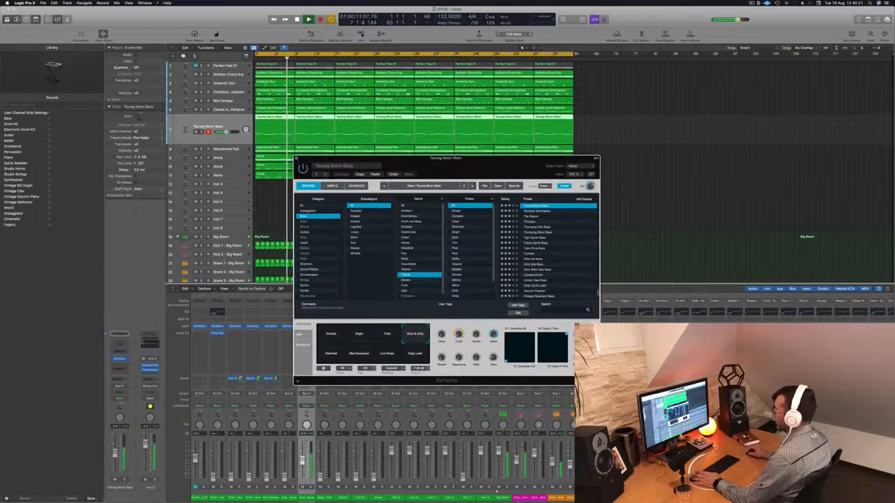
left_click(120, 359)
- Add a Channel EQ to the Taureg Moon Bass track with a +3.8 dB low-shelf boost at 84.5 Hz
left_click(120, 343)
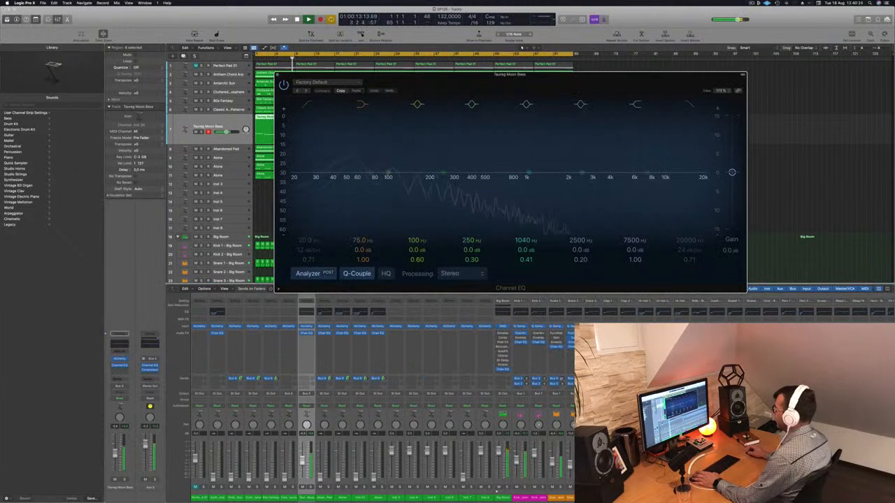
mouse_move(362, 251)
left_mouse_down()
mouse_move(363, 228)
mouse_move(363, 236)
left_mouse_up()
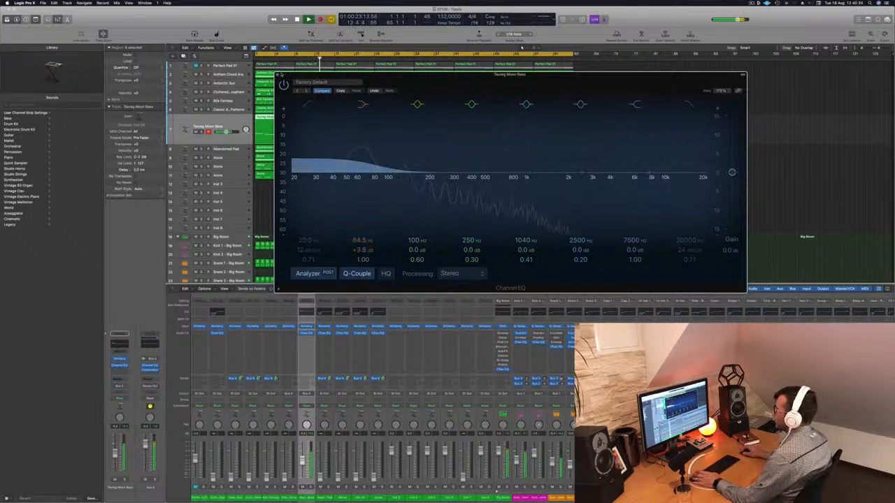
key("super+w")
- Raise the Classic Acid Patterns track's volume to blend it with the bass and drums during playback
key("Up")
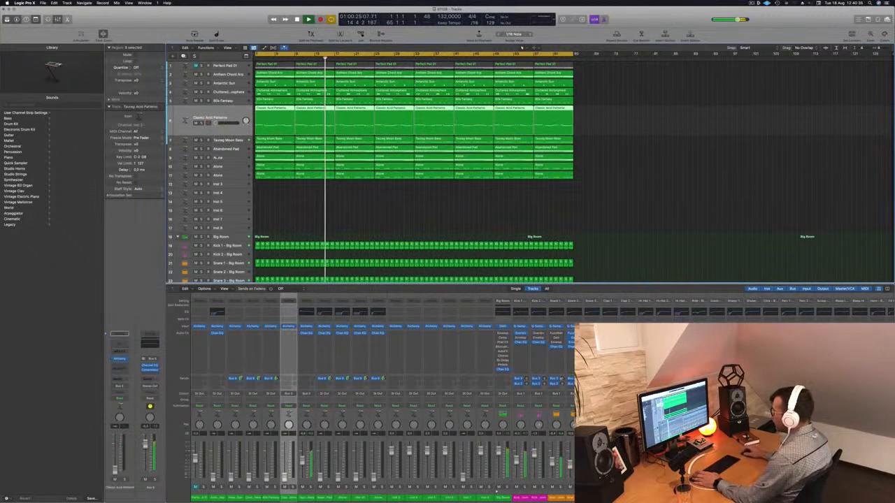
left_click_drag(216, 123, 230, 124)
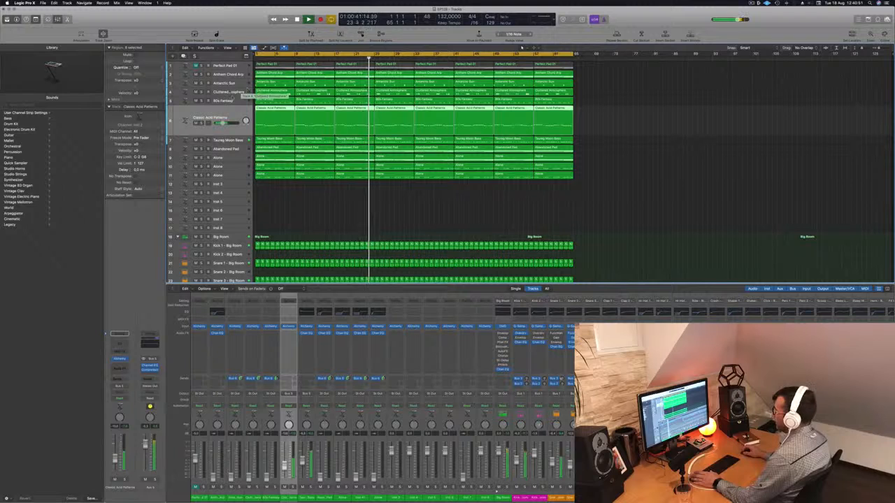
- Move the 80s Fantasy, Anthem Chord Arp, Antarctic Sun and Cluttered Atmosphere tracks below Abandoned Pad and the Alone track under it
left_click_drag(236, 100, 230, 148)
left_click_drag(240, 73, 232, 150)
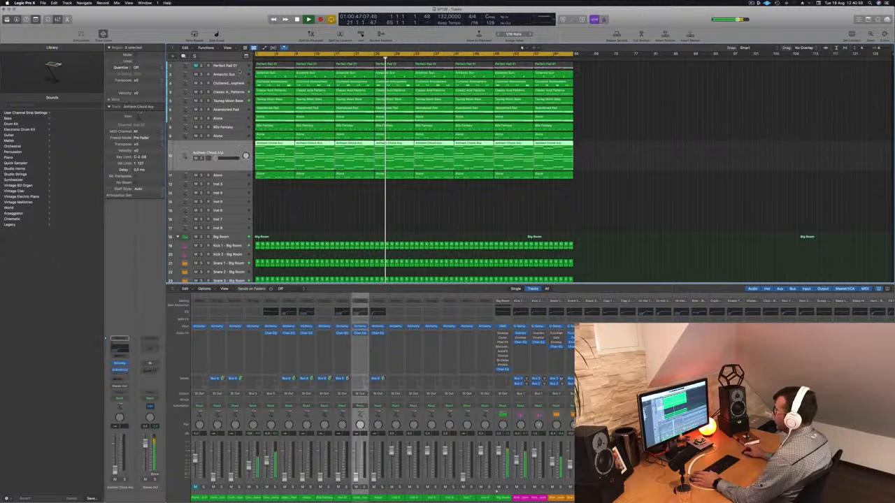
left_click_drag(231, 73, 231, 139)
left_click_drag(230, 73, 232, 128)
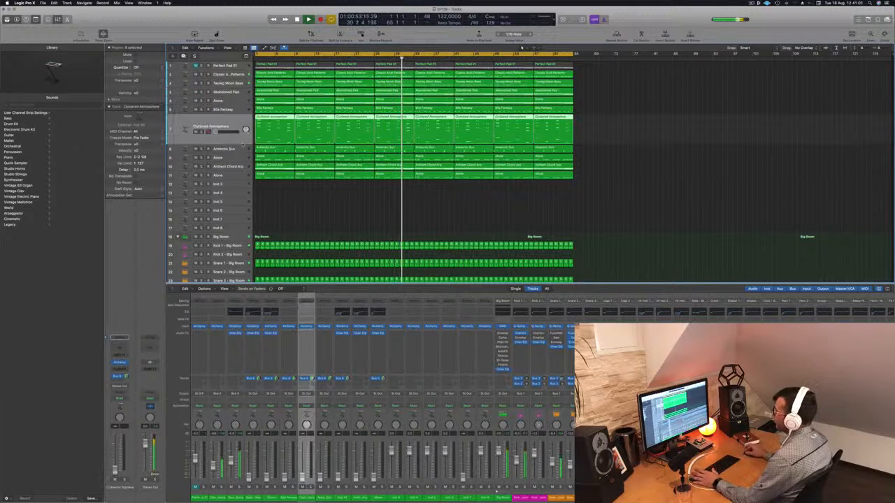
- Raise the 80s Fantasy track's volume and move the track directly below Taureg Moon Bass
left_click(234, 94)
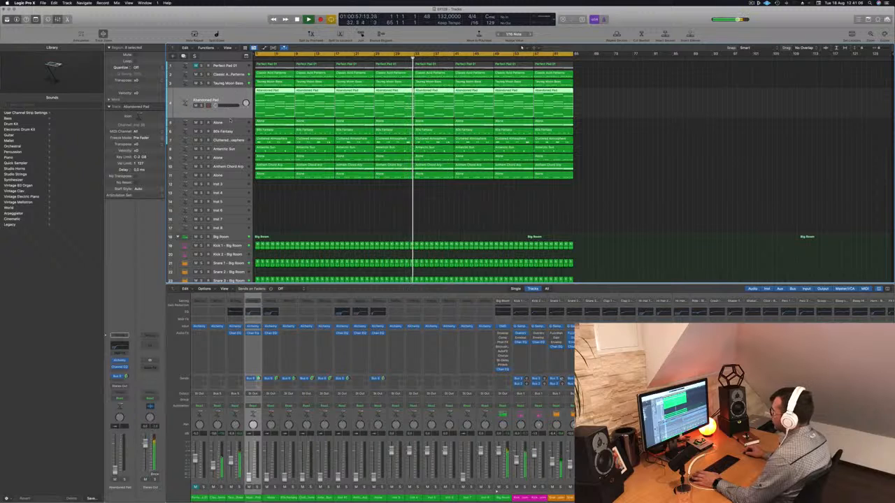
left_click(224, 122)
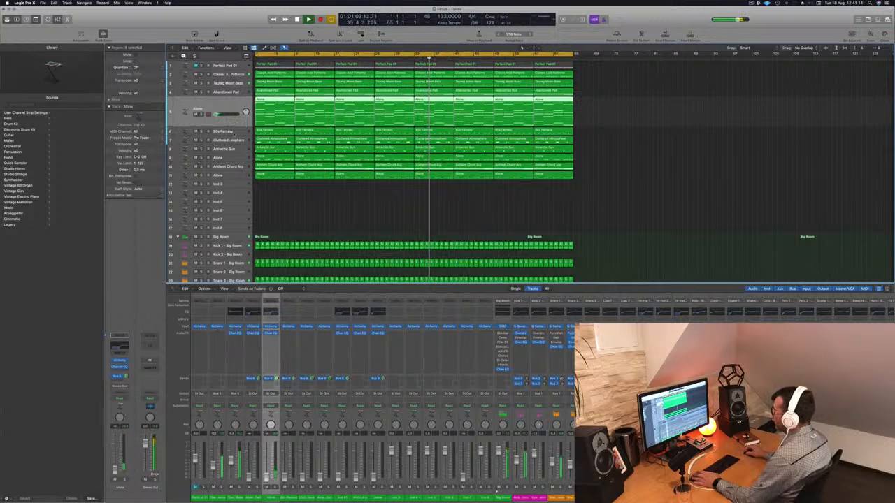
key("Down")
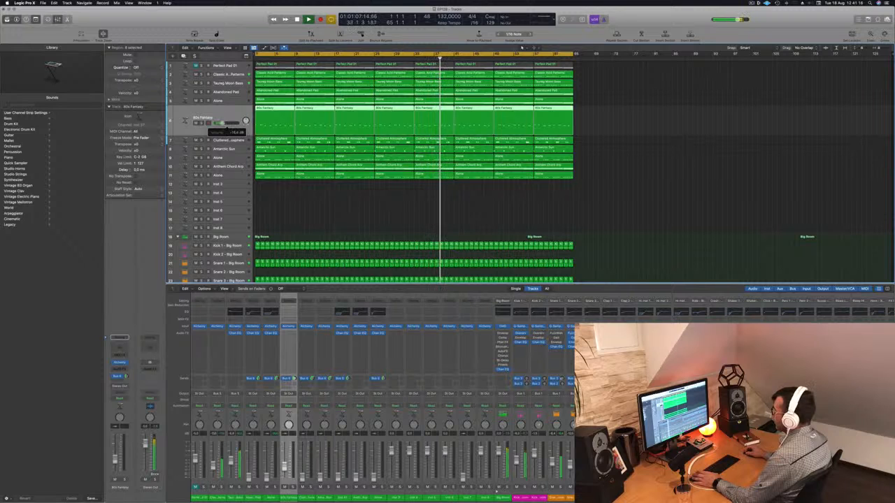
left_click_drag(233, 112, 231, 96)
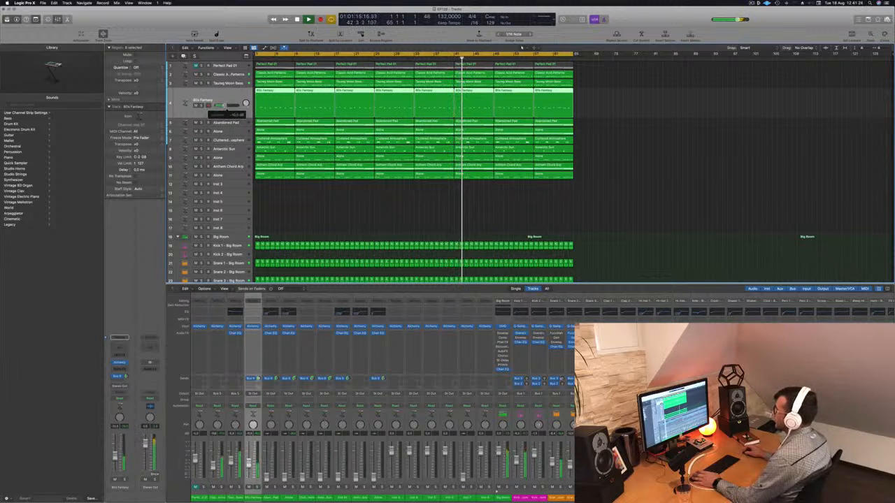
- Add a Channel EQ to the 80s Fantasy track with a low cut at 230 Hz and 12 dB/oct
left_click(252, 312)
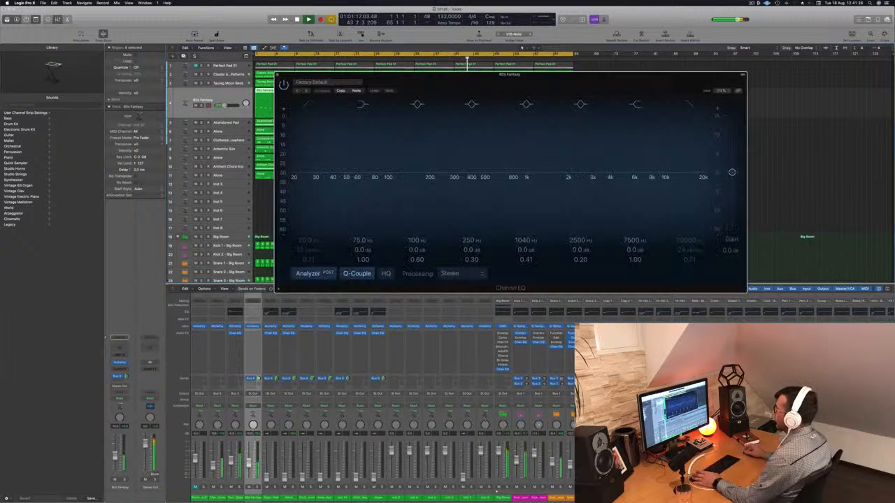
left_click(308, 104)
left_click_drag(310, 166, 437, 171)
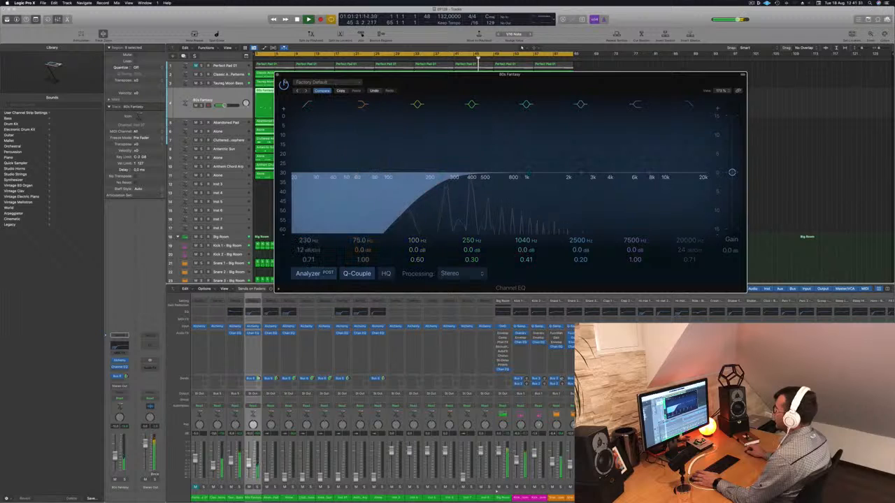
left_click(278, 75)
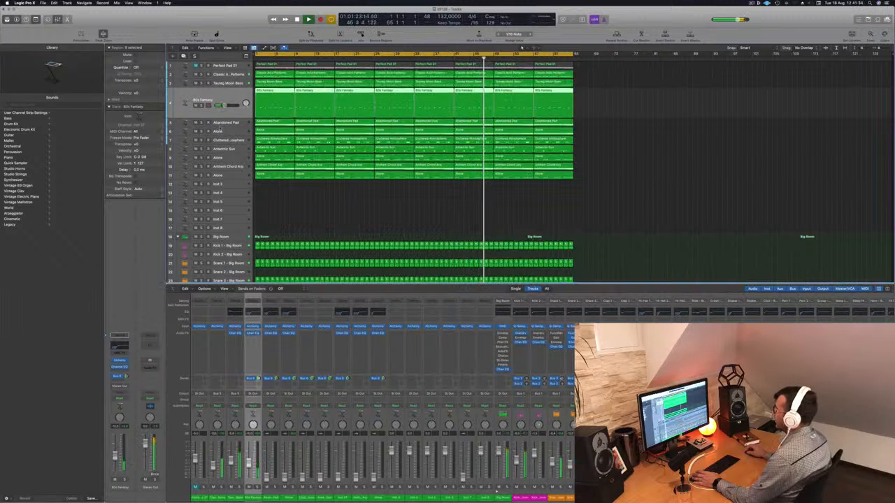
- Audition the Alone chords, Abandoned Pad and Alone melody tracks by briefly raising each volume during playback
left_click(218, 131)
left_click_drag(217, 123, 221, 124)
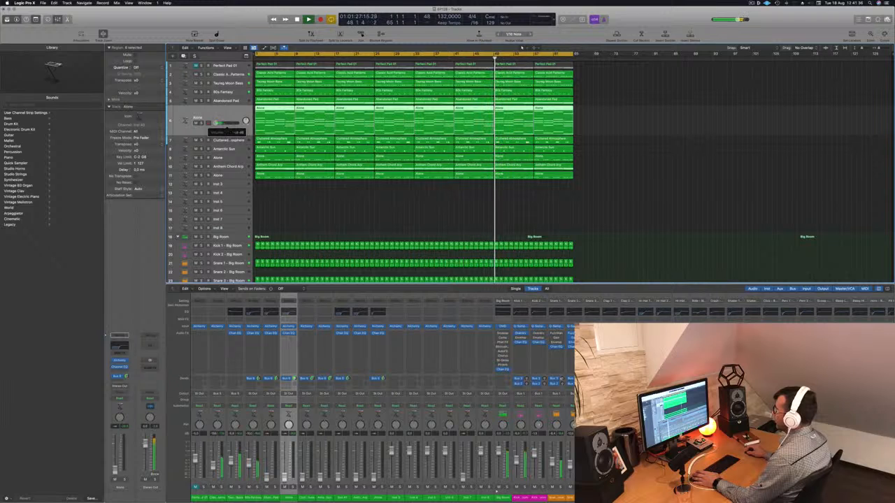
left_click(211, 103)
left_click_drag(211, 114, 214, 114)
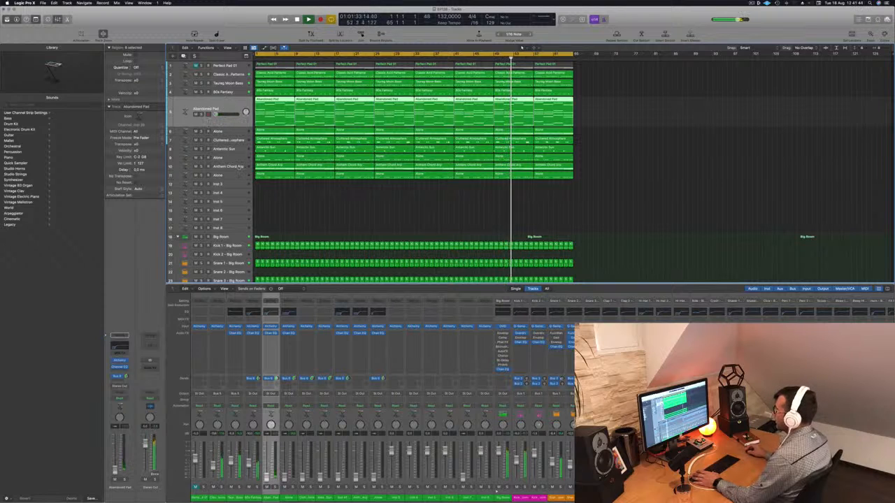
left_click(227, 158)
left_click_drag(215, 149, 218, 149)
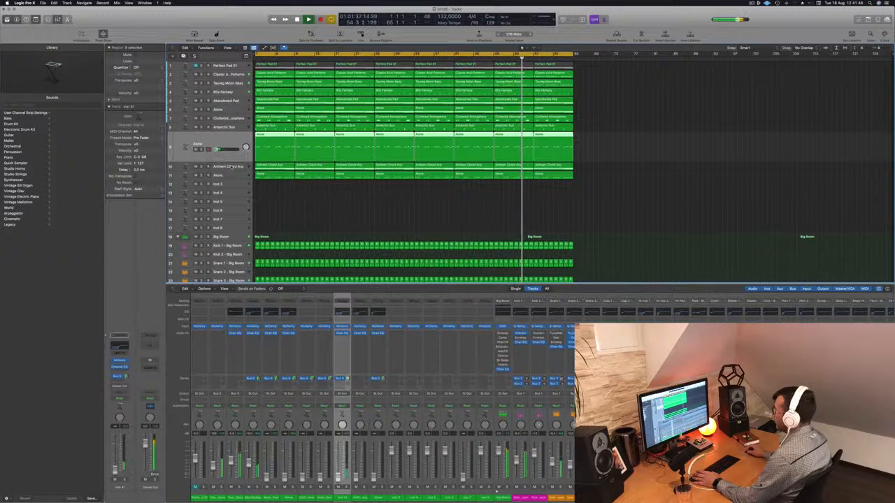
- Move the Anthem Chord Arp track directly below 80s Fantasy and raise its volume during playback
left_click(220, 166)
left_click(216, 158)
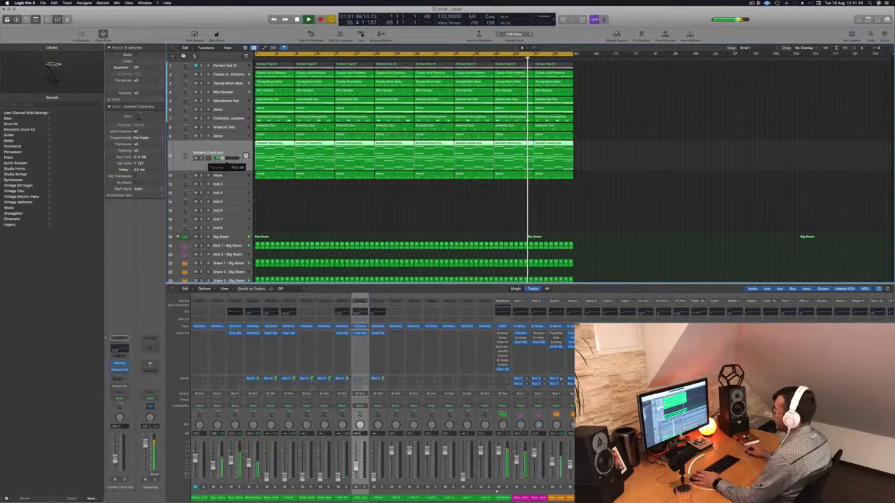
left_click_drag(216, 155, 216, 110)
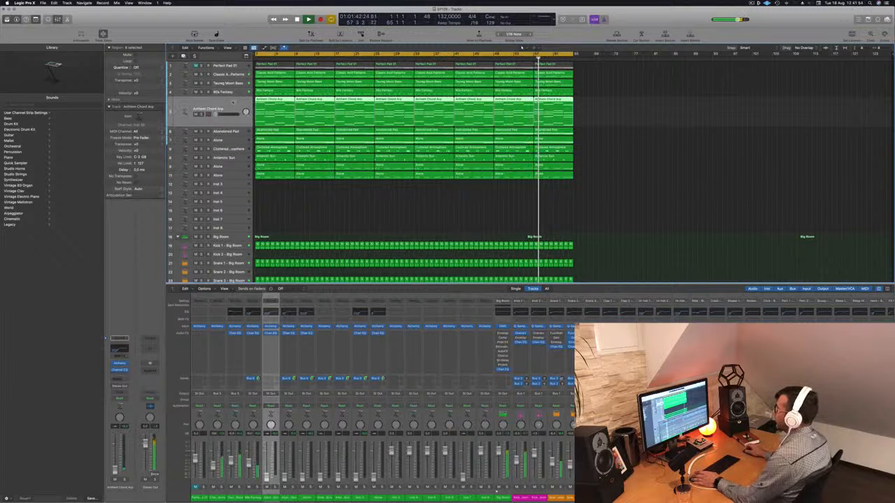
left_click(222, 114)
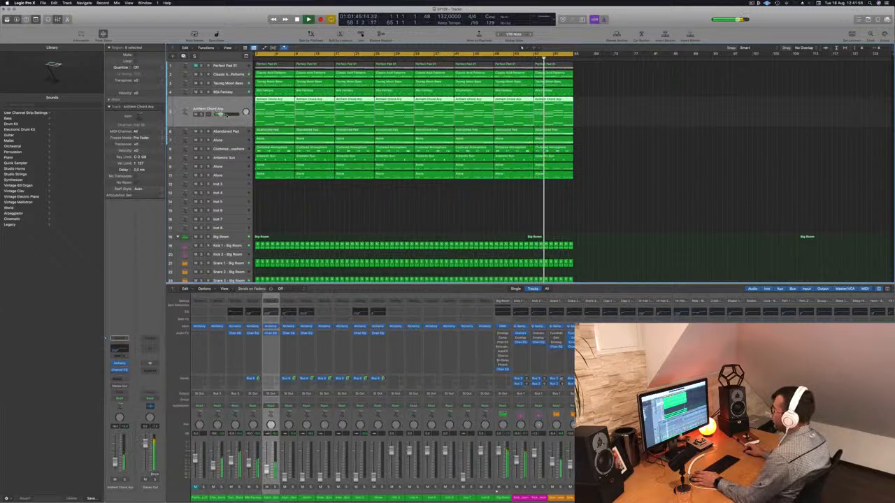
left_click_drag(225, 114, 225, 114)
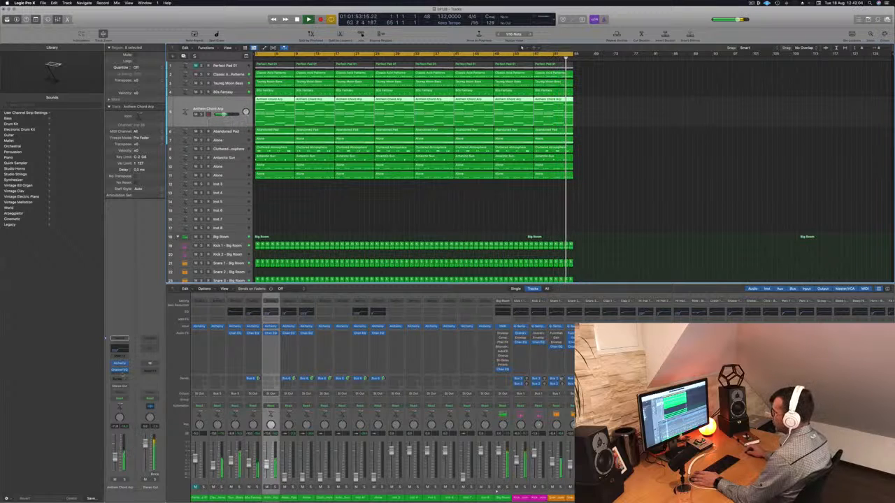
- Add a stereo Compressor to the Anthem Chord Arp track, side-chained to Sidechain Trigger - Big Room (Inst 33)
left_click(120, 371)
mouse_move(140, 395)
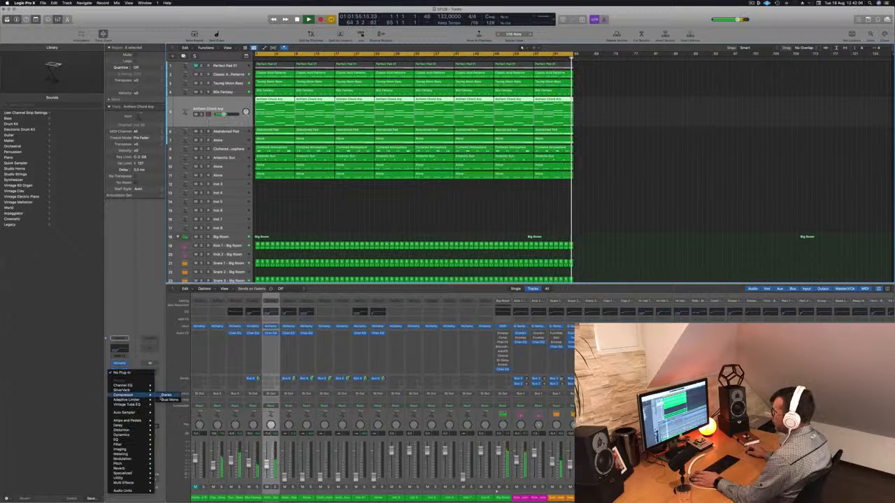
left_click(168, 395)
left_click(523, 84)
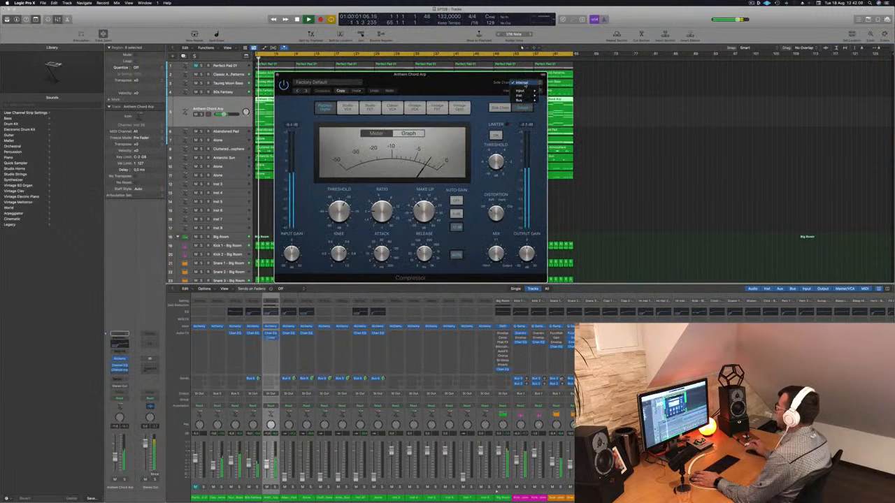
mouse_move(527, 101)
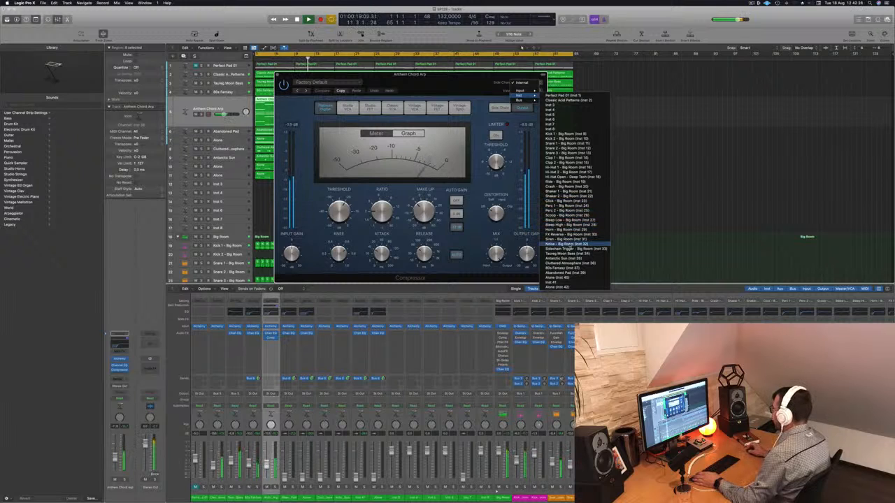
key("Return")
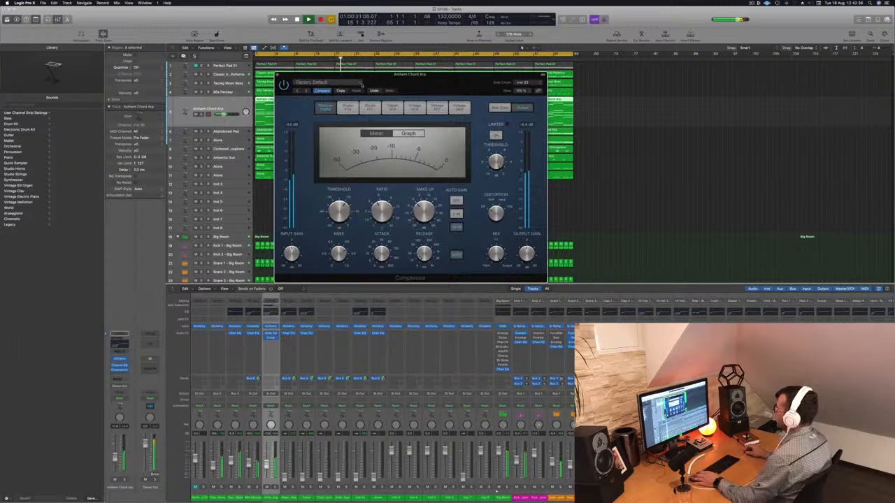
key("v")
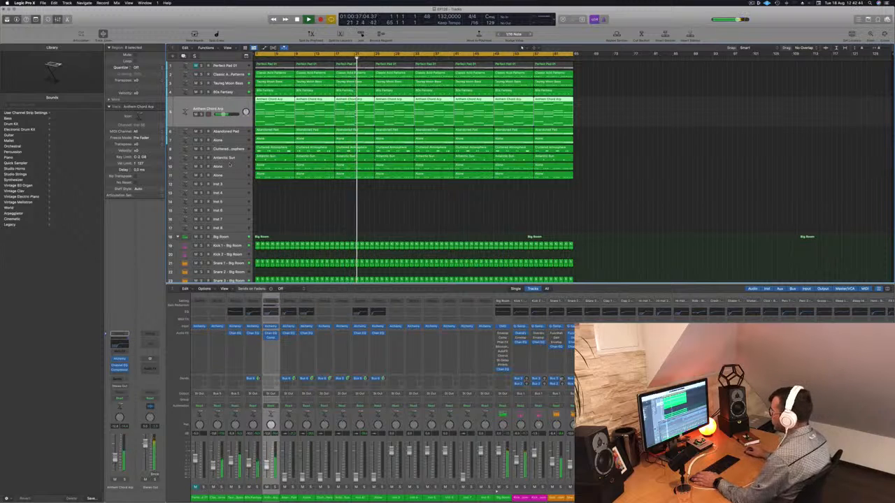
- Move the Antarctic Sun track directly below Anthem Chord Arp and raise its volume during playback
left_click(237, 158)
left_click_drag(239, 155, 240, 113)
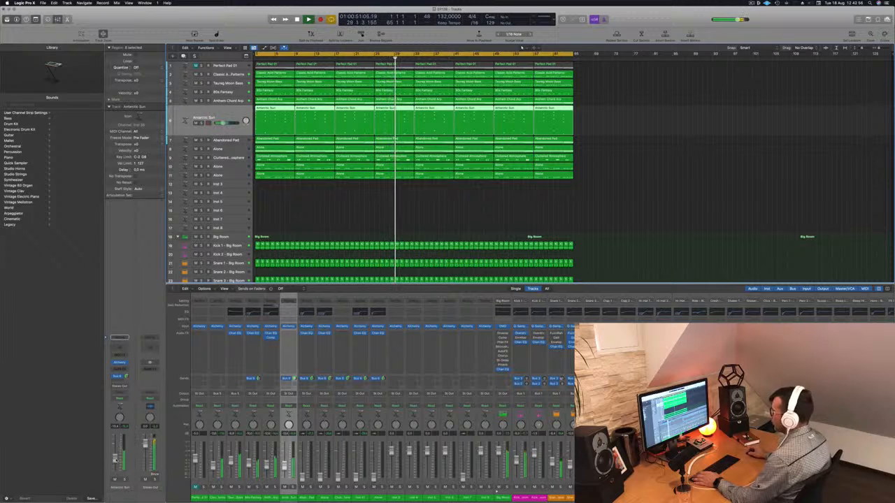
- Add a Channel EQ to the Antarctic Sun track with a low cut at 132 Hz and 18 dB/oct
left_click(124, 351)
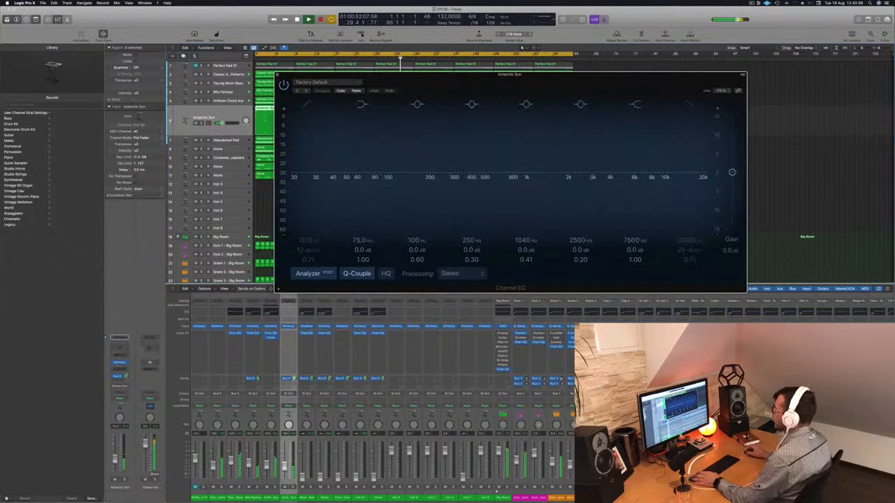
left_click(307, 105)
left_click_drag(309, 181, 404, 183)
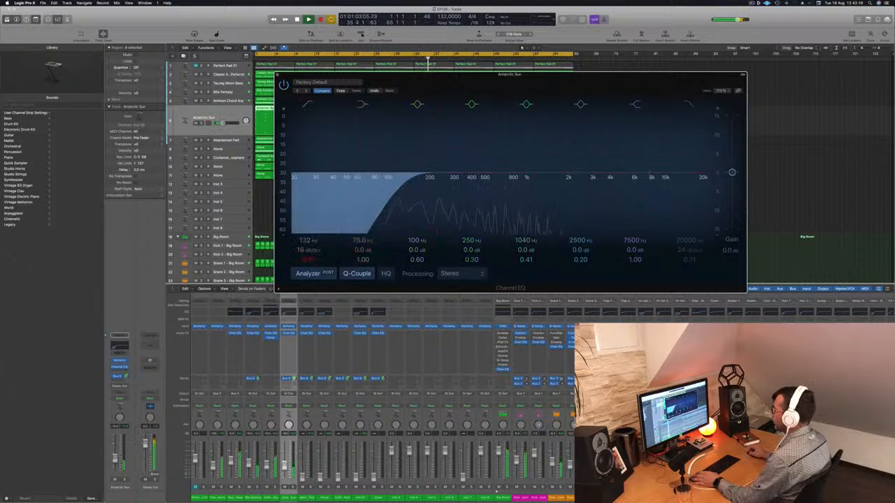
left_click(278, 75)
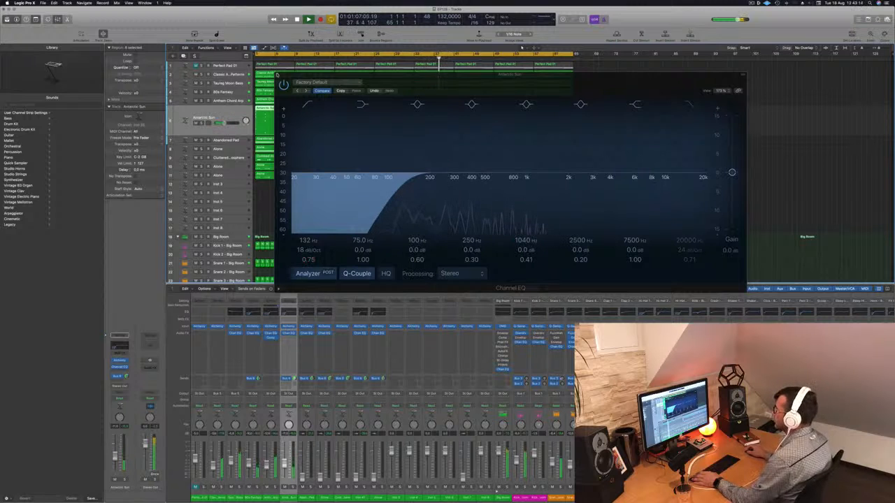
left_click(276, 75)
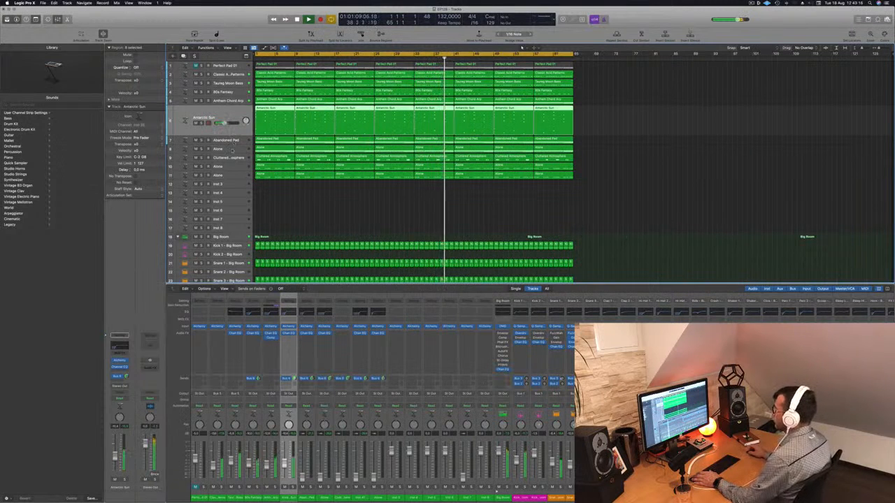
- Move the Cluttered Atmosphere track directly below Antarctic Sun and raise its volume during playback
left_click(238, 159)
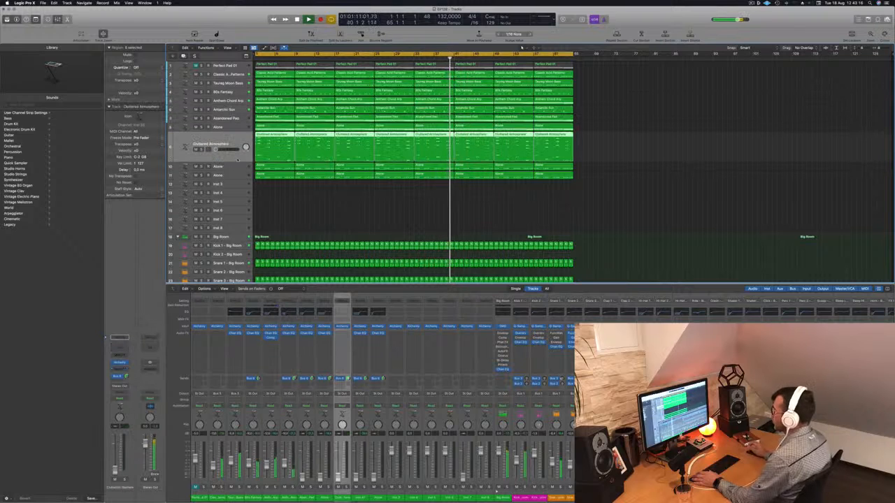
left_click_drag(235, 139, 235, 125)
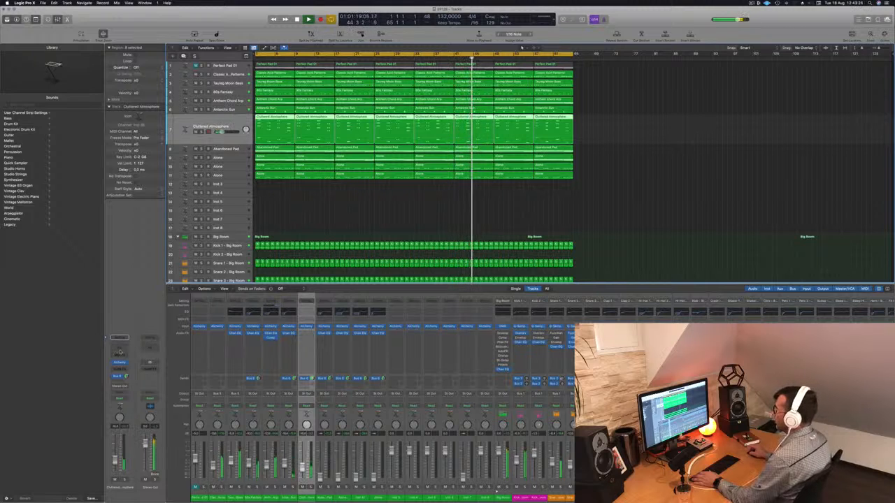
- Add a Channel EQ low cut at 180 Hz and 24 dB/oct to Cluttered Atmosphere and fine-tune the track's volume
left_click(307, 312)
left_click(306, 105)
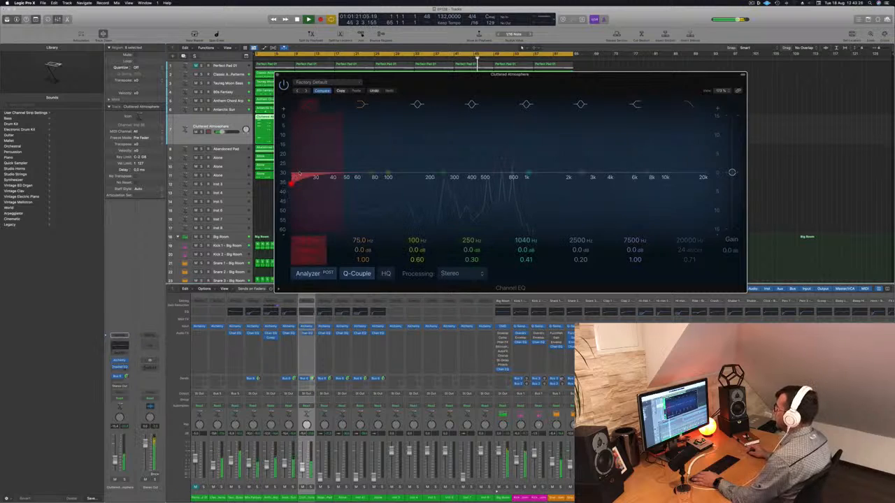
left_click_drag(292, 181, 399, 184)
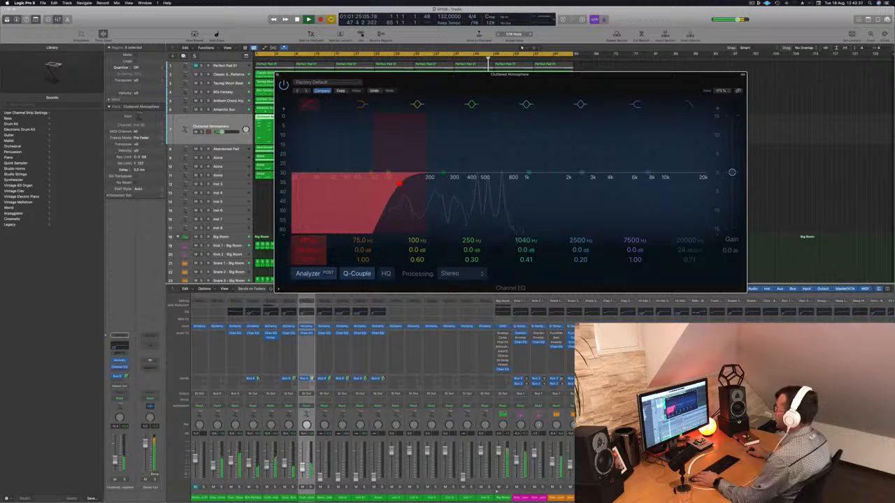
mouse_move(311, 239)
left_mouse_down()
mouse_move(311, 227)
mouse_move(311, 245)
left_mouse_up()
left_click(114, 457)
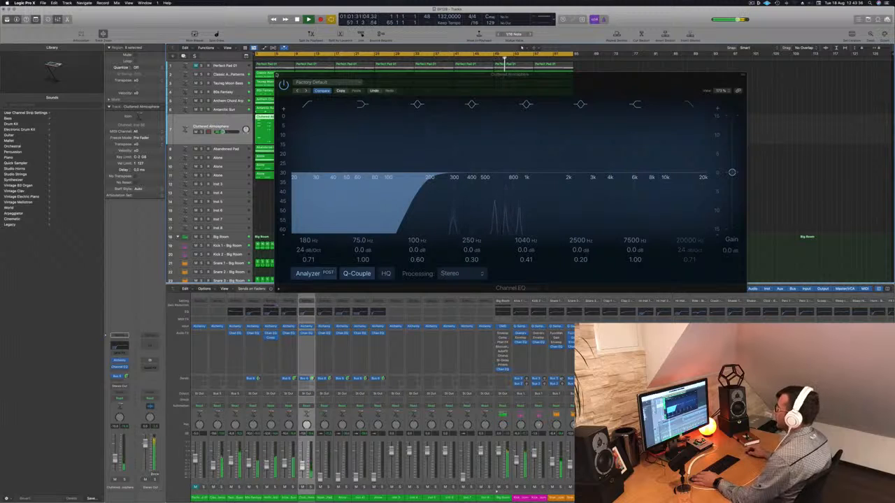
left_click(277, 75)
left_click_drag(223, 132, 223, 132)
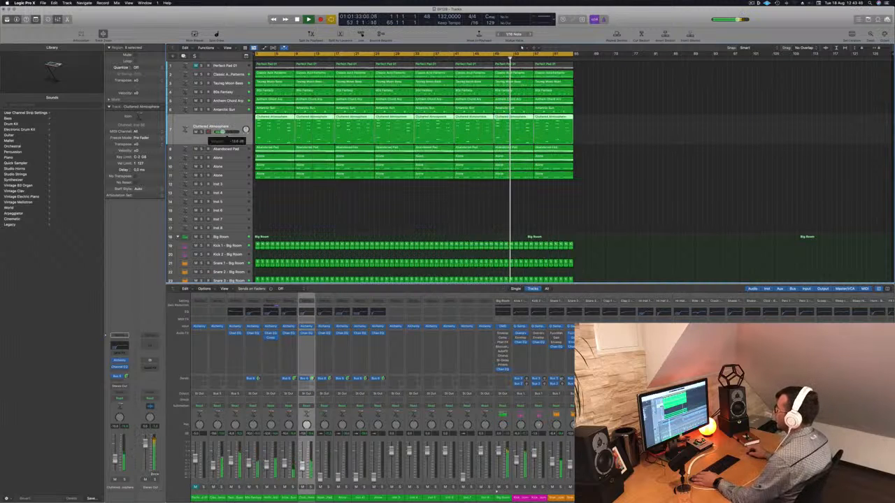
- Select the Abandoned Pad track and raise its volume during playback
key("Down")
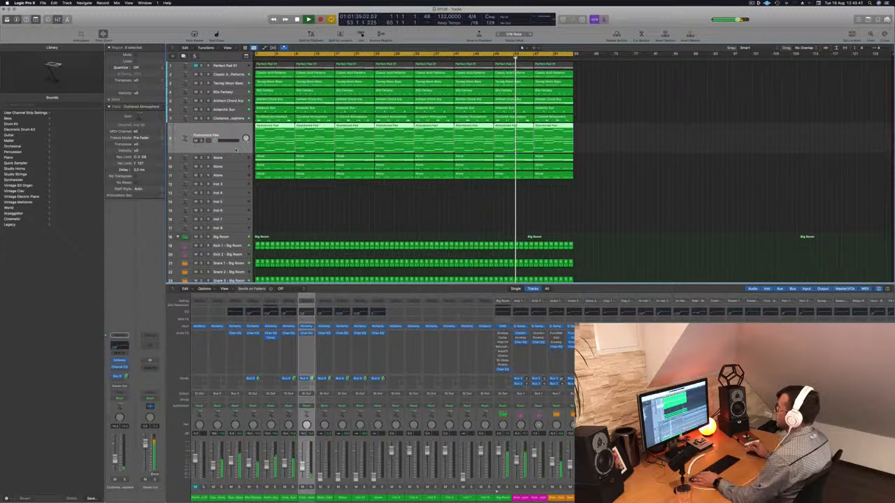
key("Down")
key("Down")
key("Down")
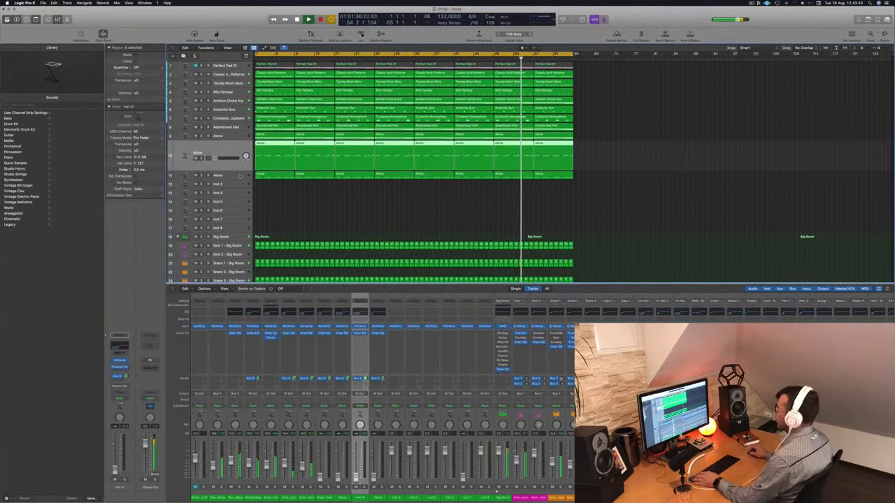
key("Up")
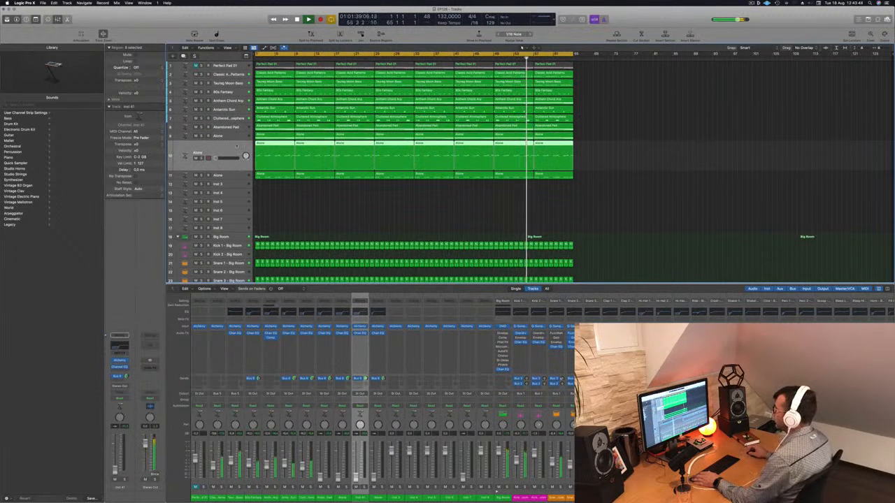
key("Up")
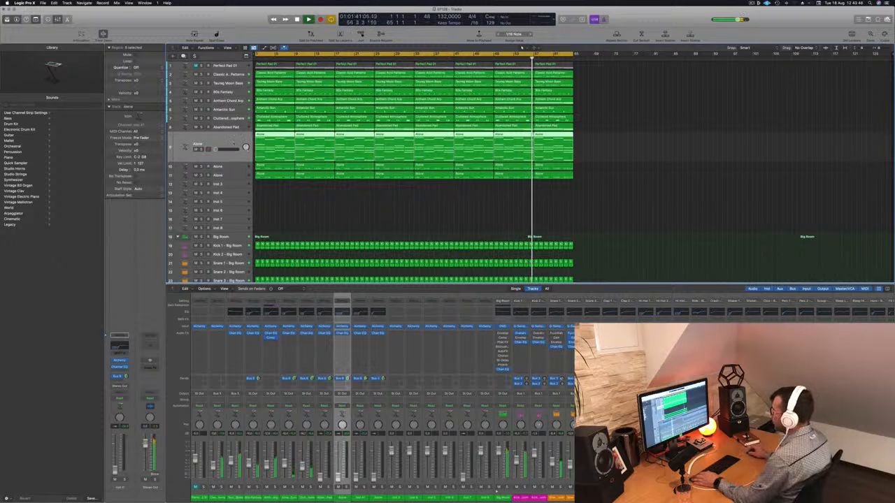
key("Up")
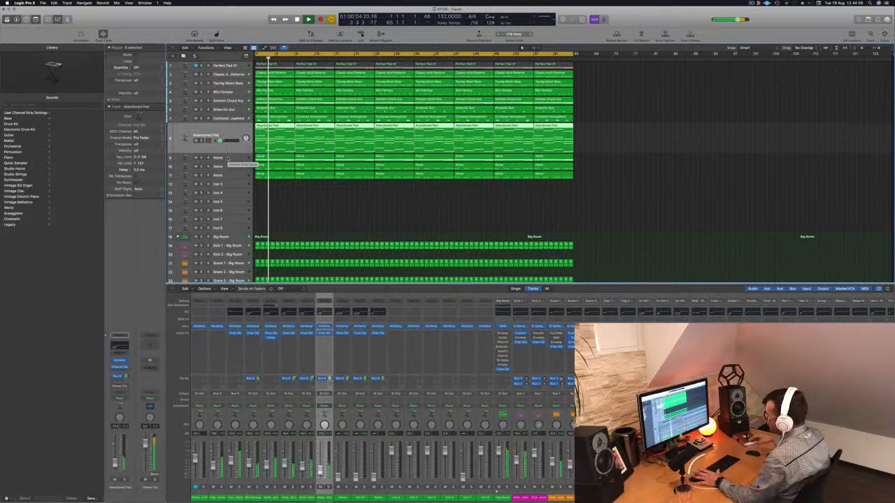
- Raise the volume of the Alone track on track 11 and set its Channel EQ low cut to 480 Hz
key("Down")
key("Down")
key("Down")
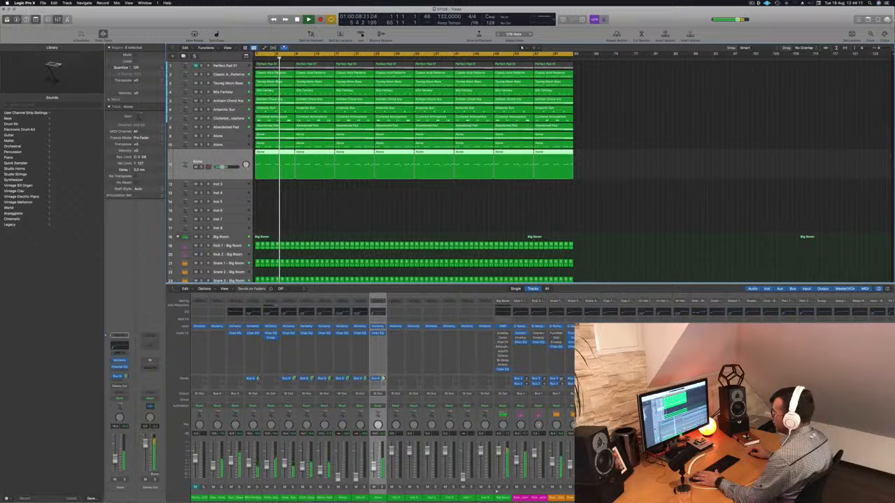
left_click(377, 313)
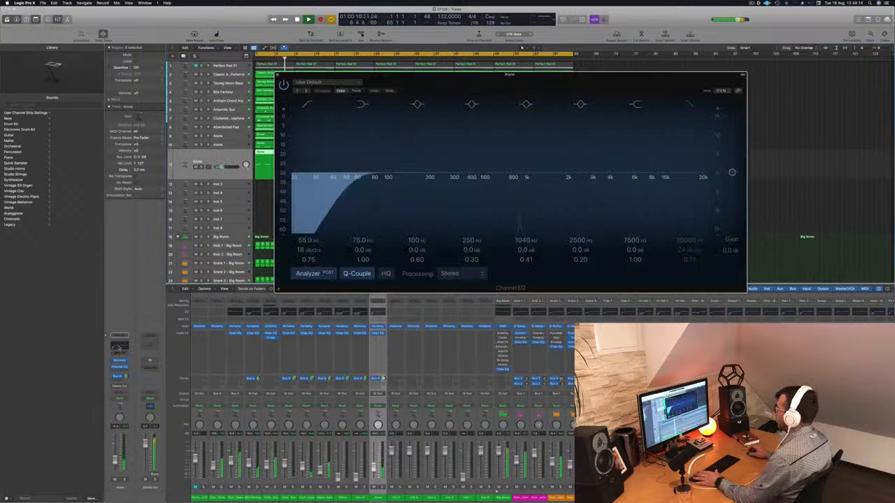
left_click_drag(381, 175, 483, 180)
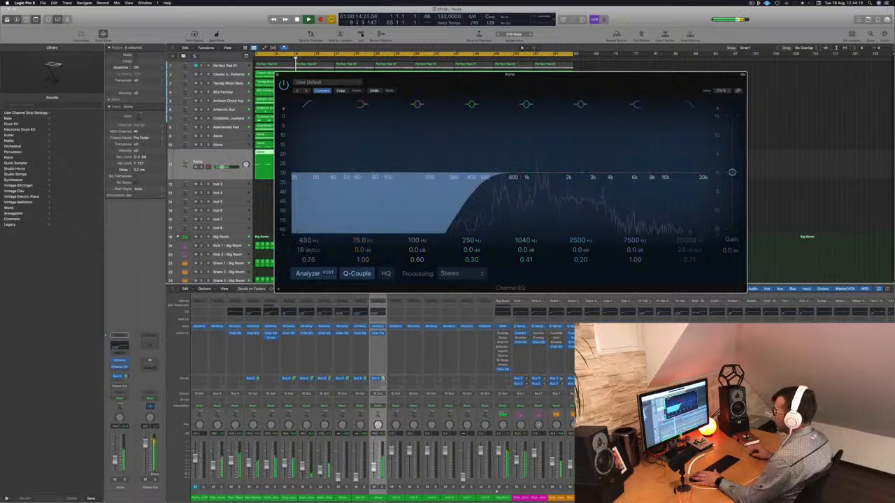
left_click(221, 163)
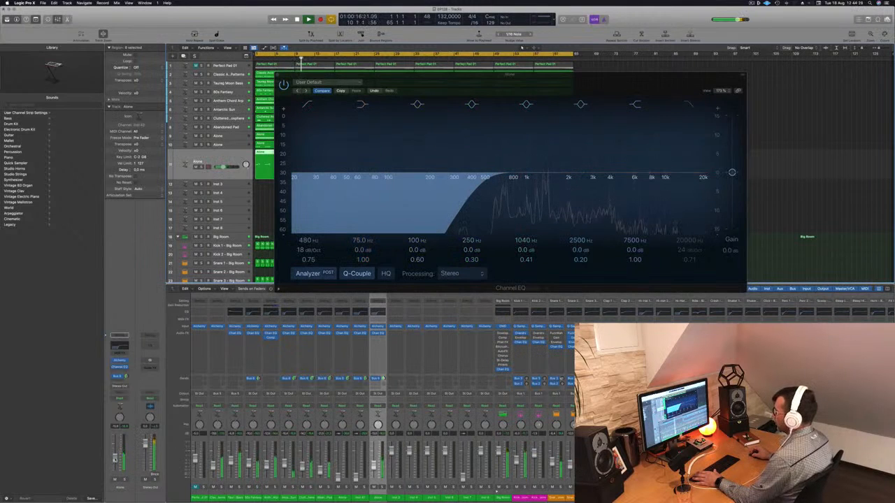
- Add a second send to Bus 7 on the Alone track on track 11
left_click(116, 381)
mouse_move(133, 387)
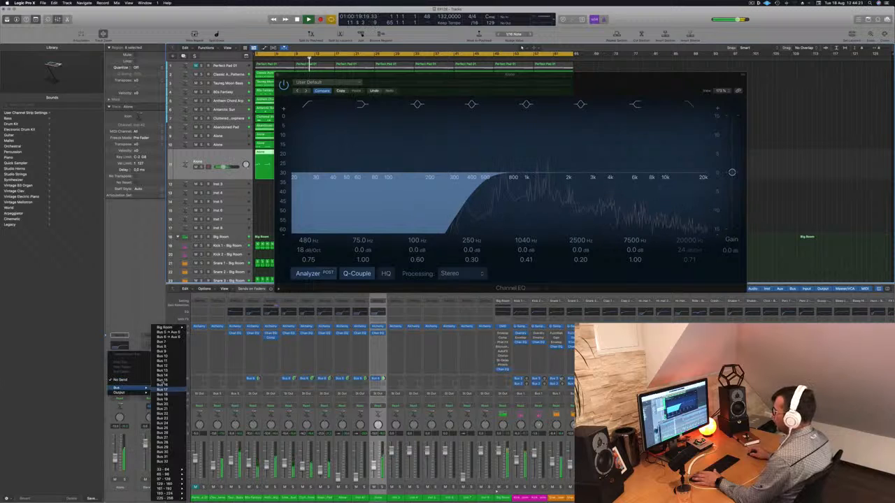
left_click(166, 343)
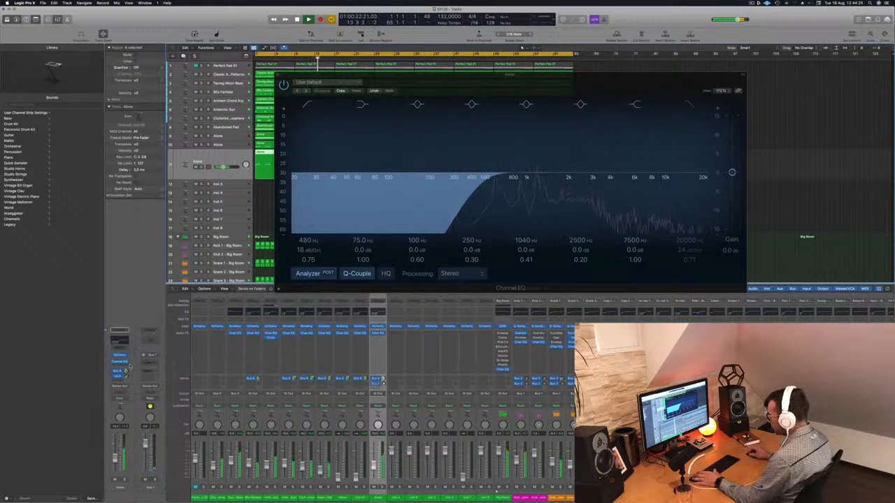
- Insert a Stereo Delay on the Bus 7 aux channel and adjust the Alone track's send level to it
left_click(152, 362)
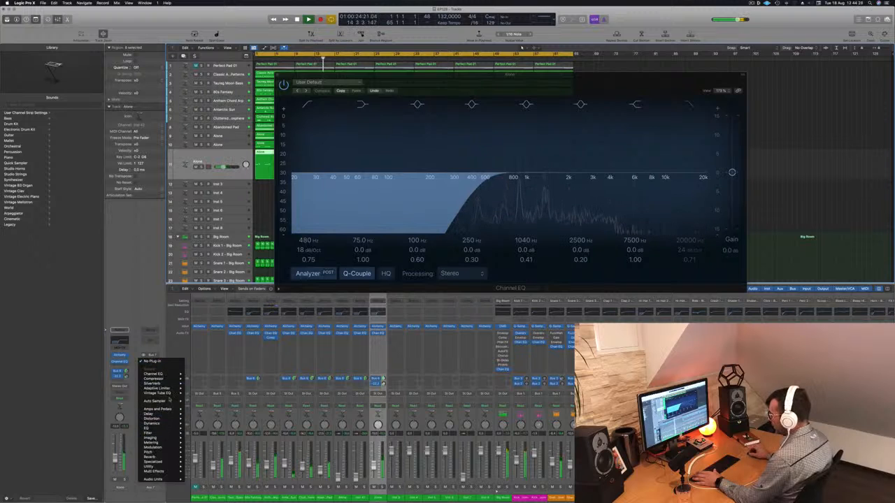
mouse_move(169, 417)
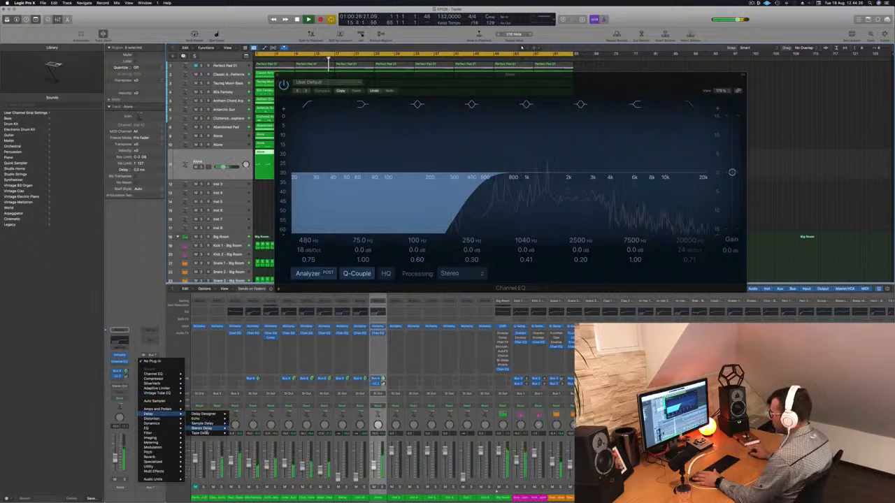
left_click(242, 429)
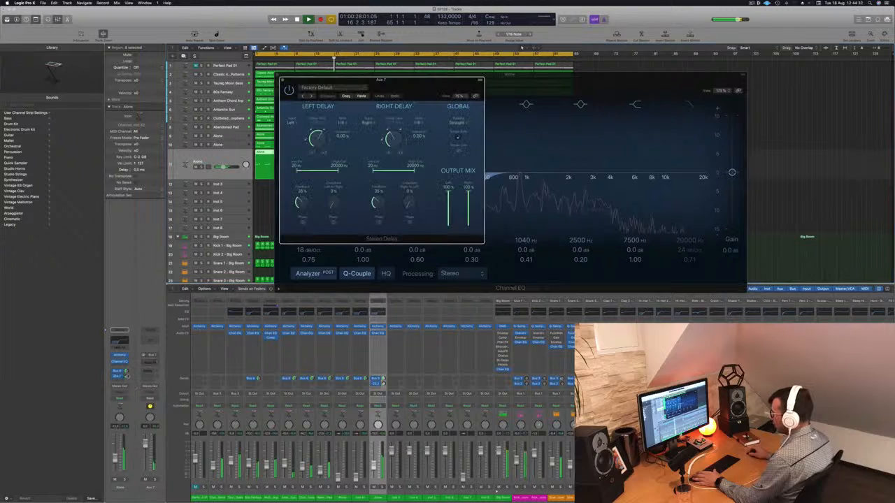
left_click_drag(126, 376, 128, 378)
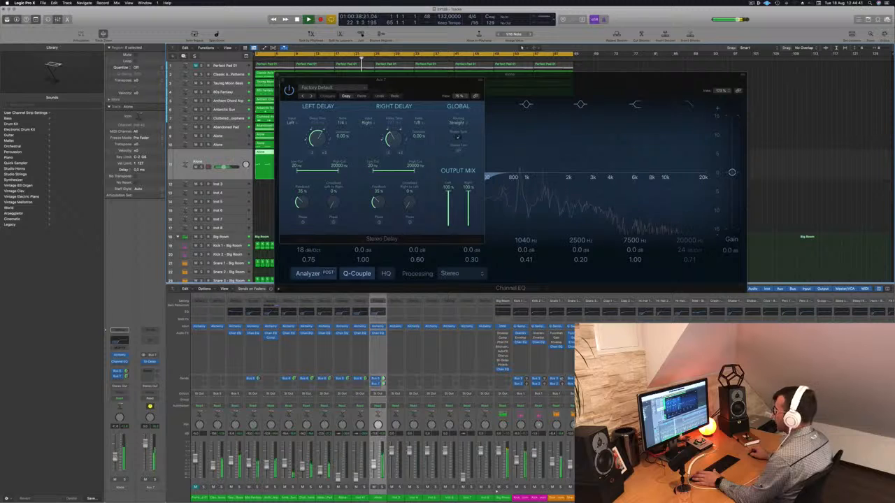
left_click_drag(452, 78, 485, 102)
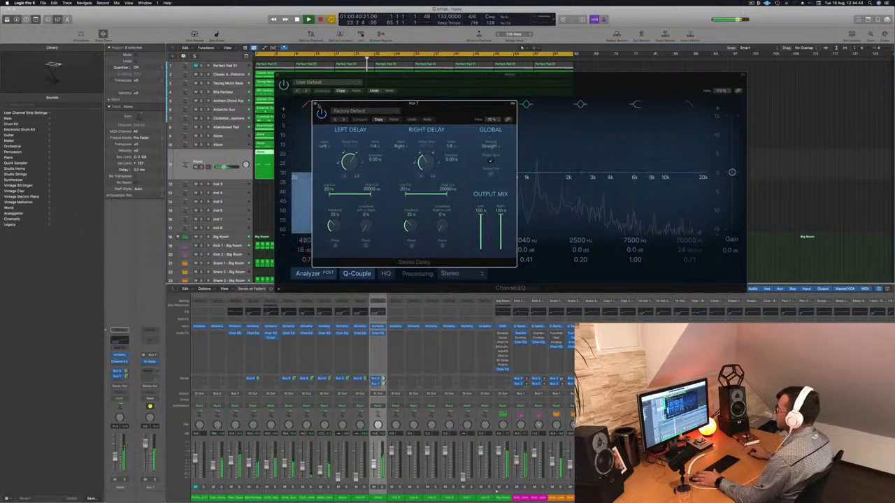
left_click(315, 104)
key("super+w")
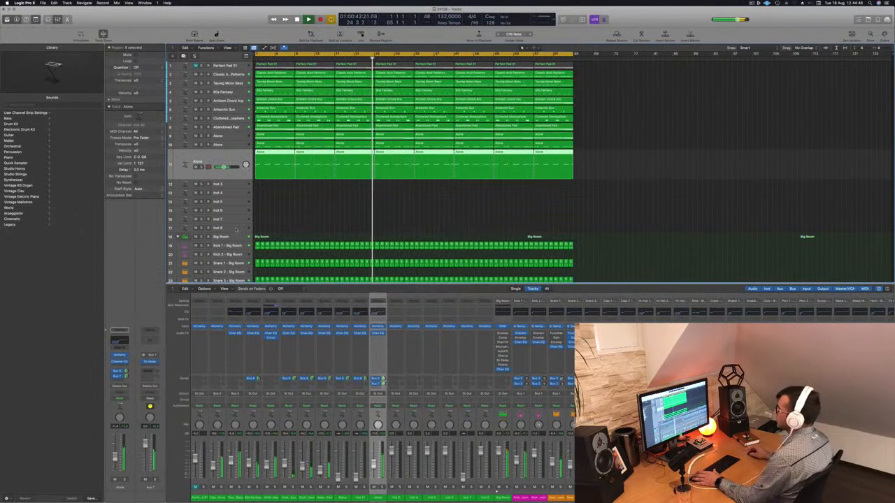
- Raise the volume of the Alone track on track 10, soloing it briefly to check its sound
key("Up")
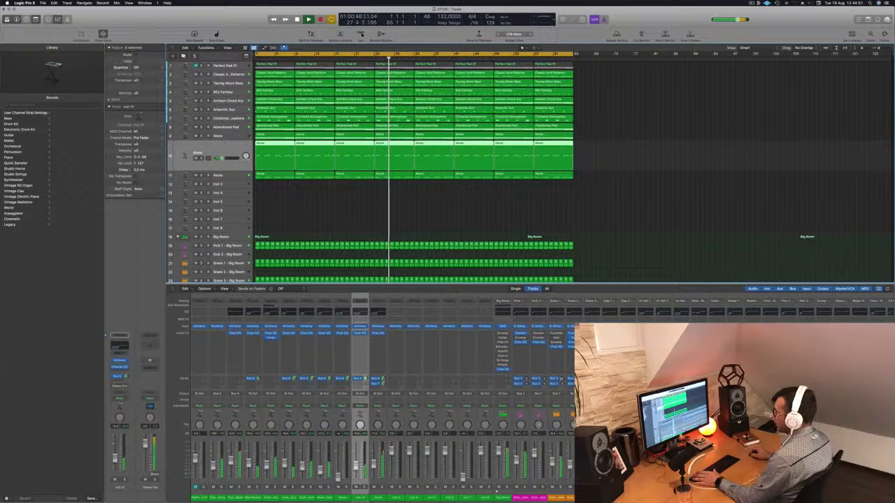
key("s")
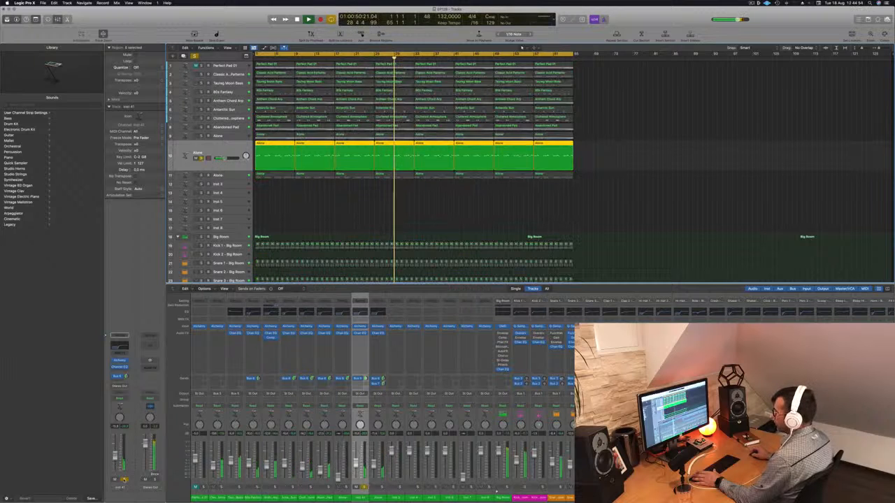
key("s")
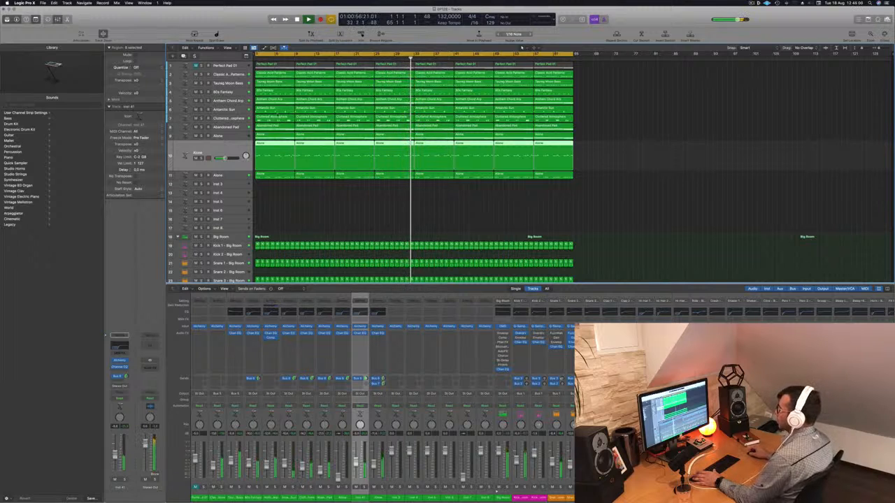
- Select the Alone chords track directly below Abandoned Pad
key("Up")
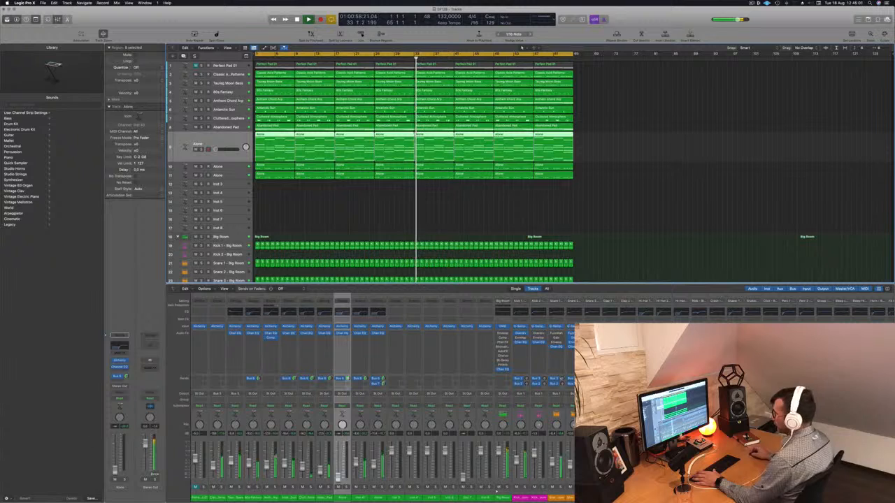